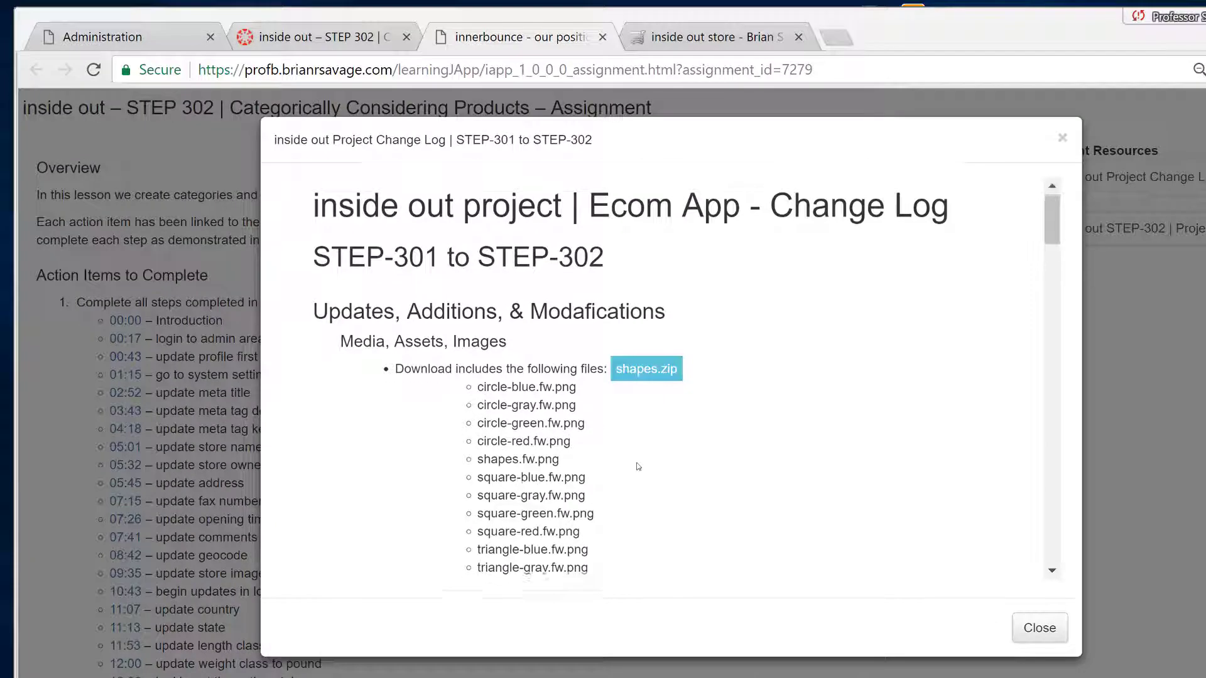
Switch to the inside out store's storefront and show the page listing all Shapes.
scroll(638, 466, "down", 2)
scroll(639, 466, "up", 2)
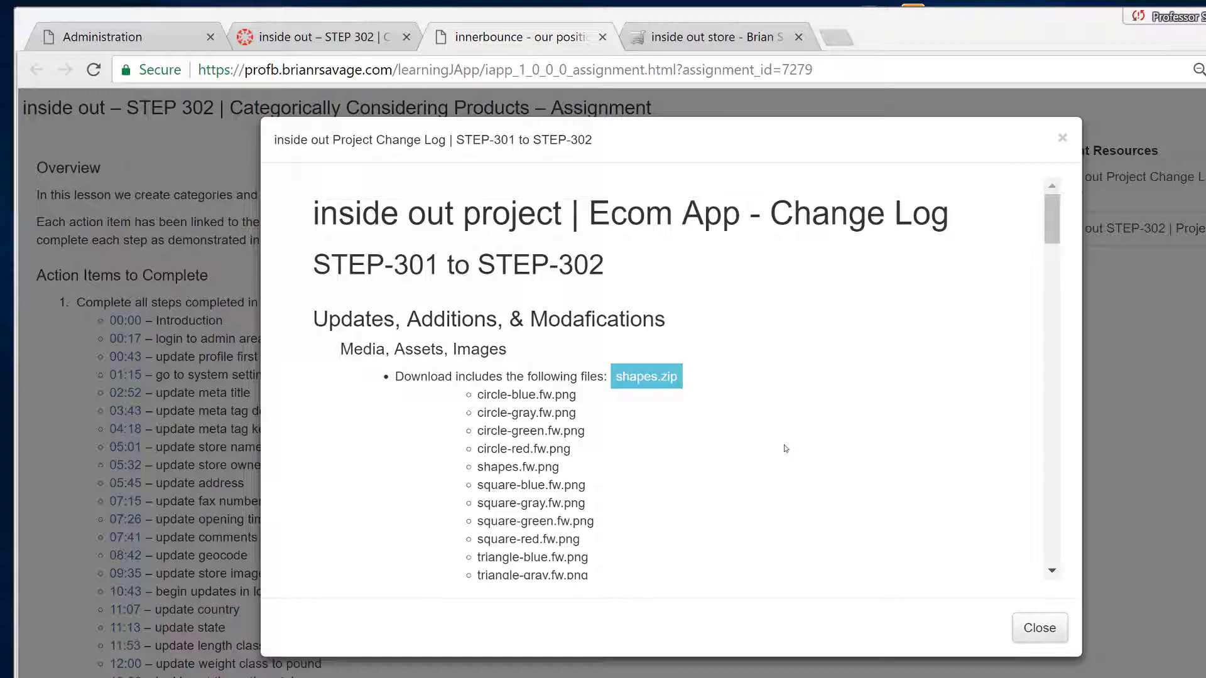
left_click(726, 42)
mouse_move(292, 259)
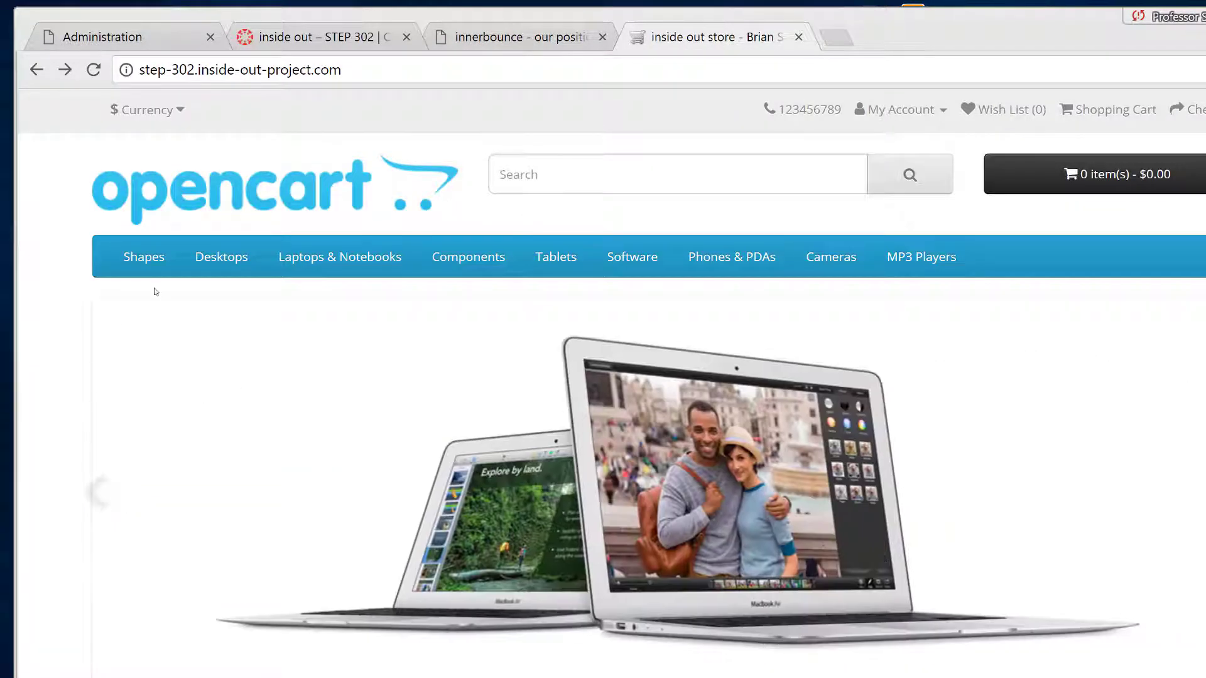
mouse_move(145, 263)
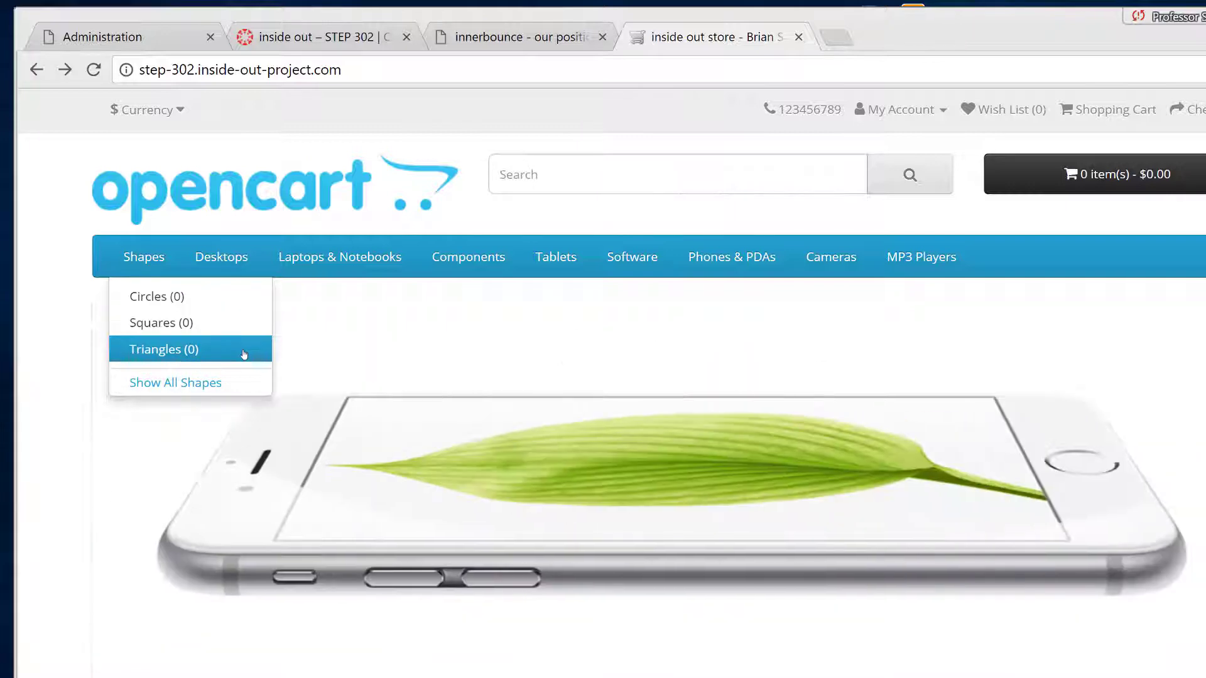
left_click(185, 385)
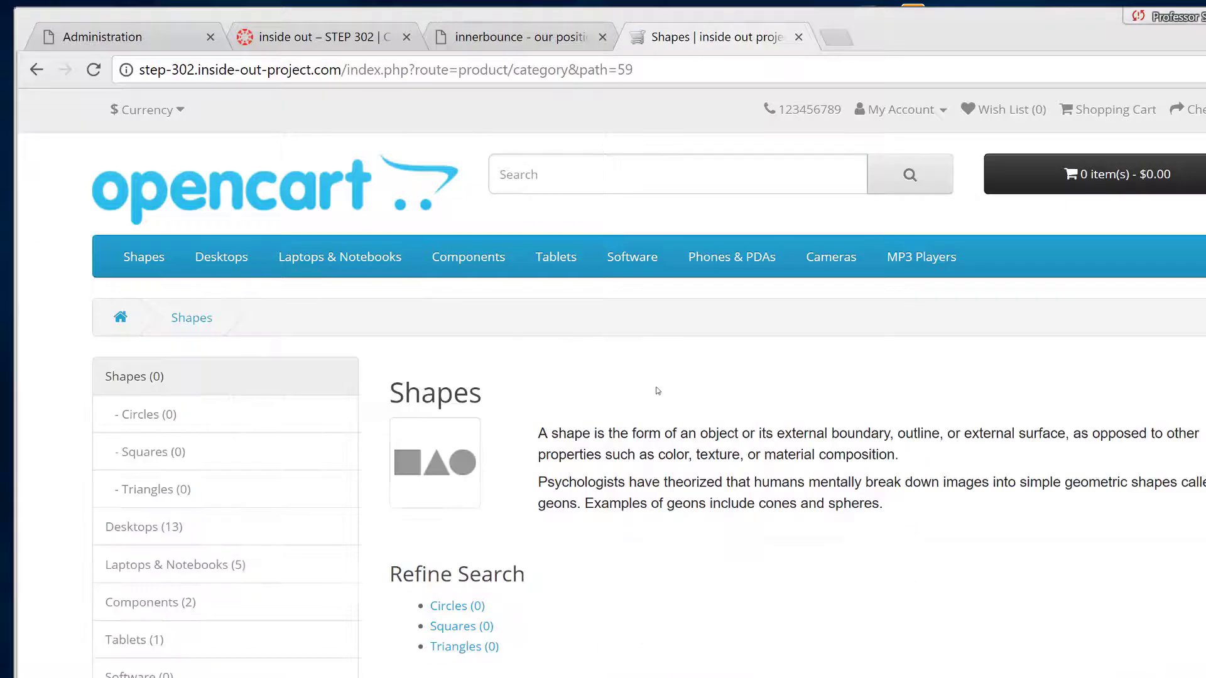
Examine the Shapes category page, including its image, description text and subcategory links.
scroll(658, 391, "down", 2)
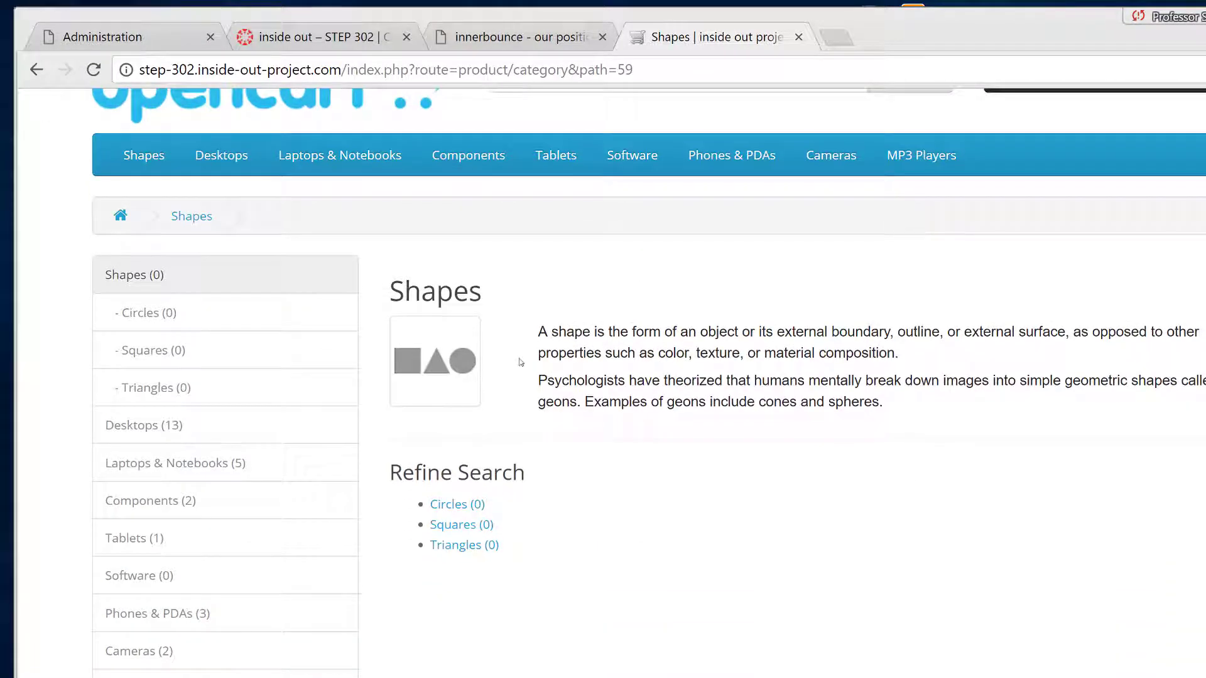
left_click_drag(538, 333, 670, 352)
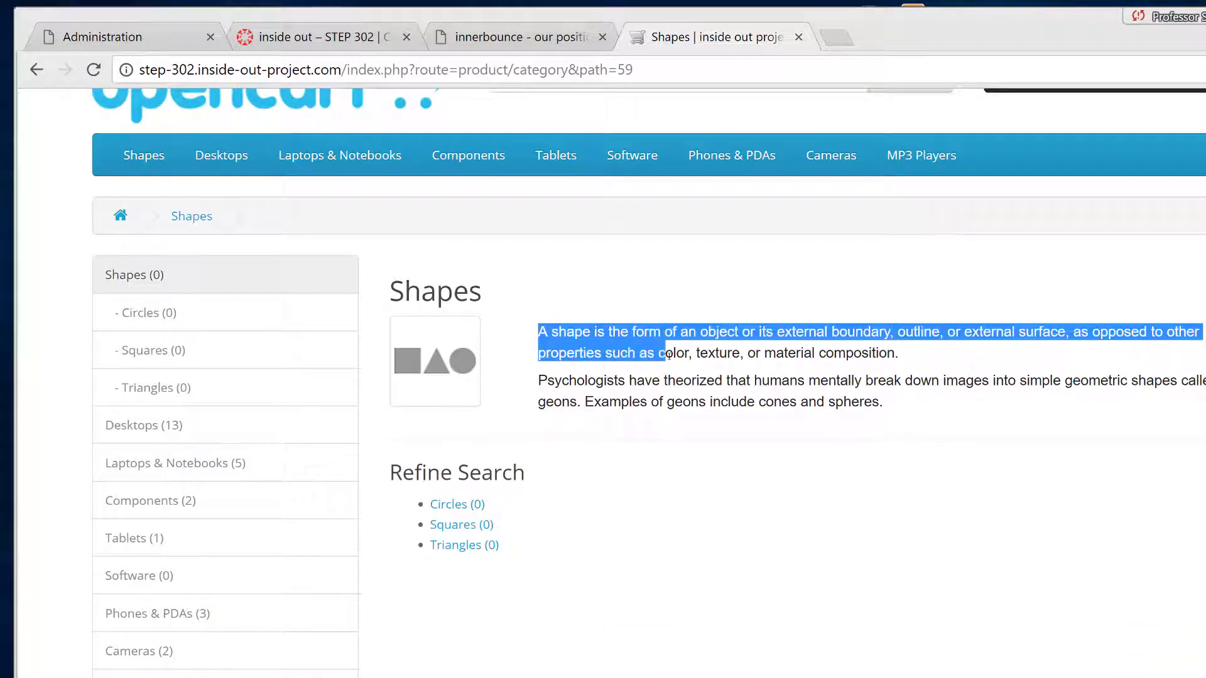
left_click(665, 397)
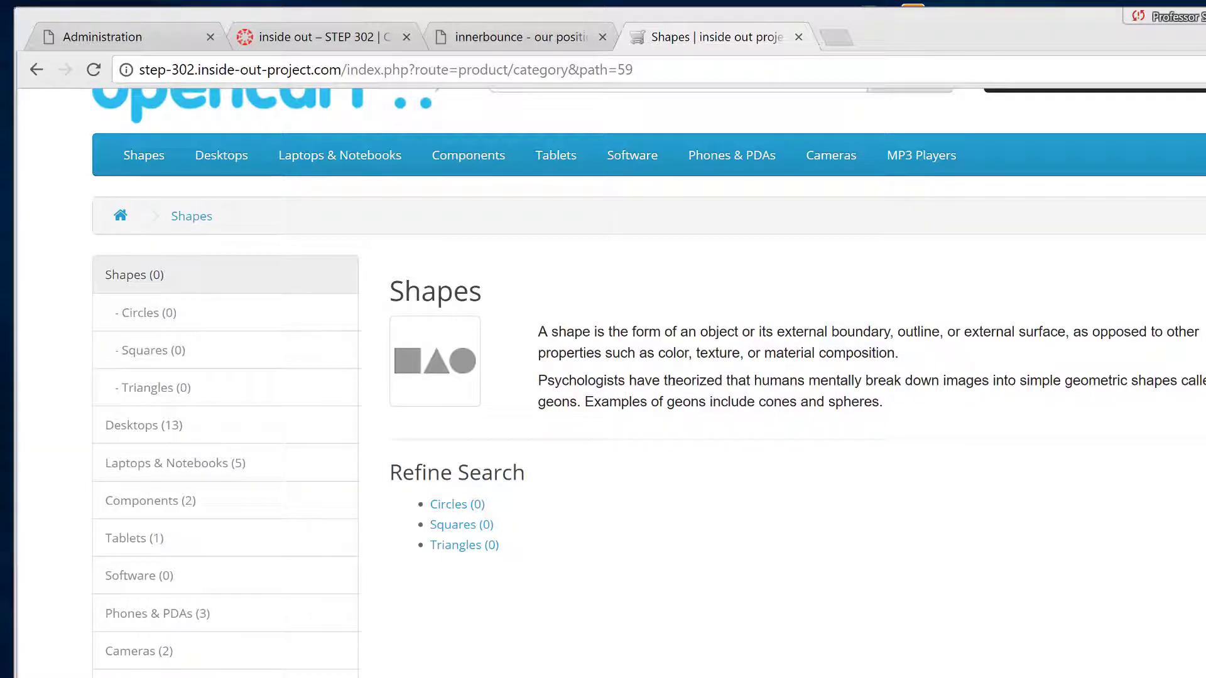
double_click(647, 332)
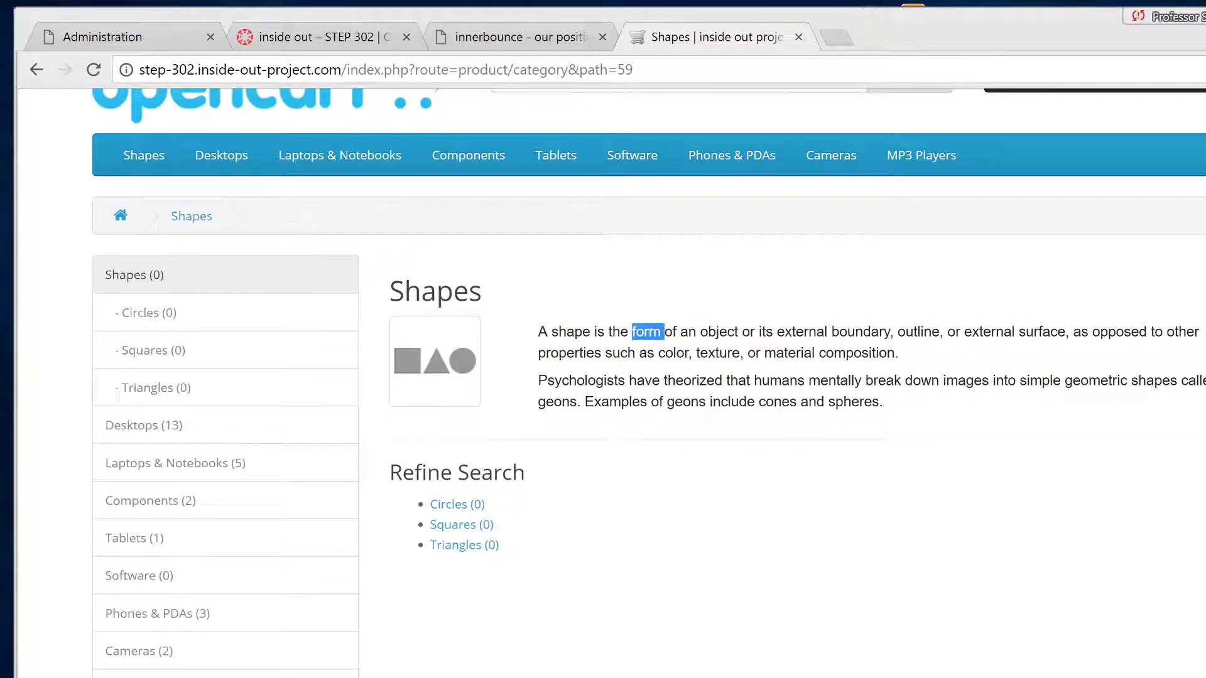
double_click(644, 381)
double_click(615, 401)
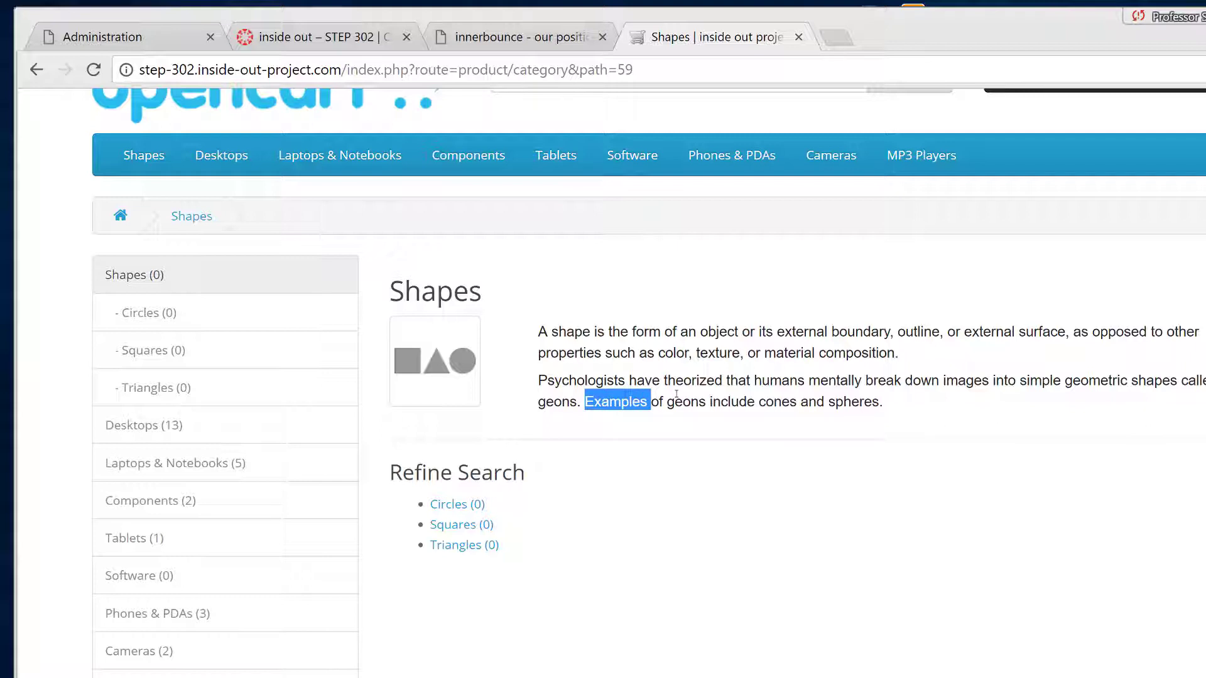
double_click(676, 399)
left_click(675, 353)
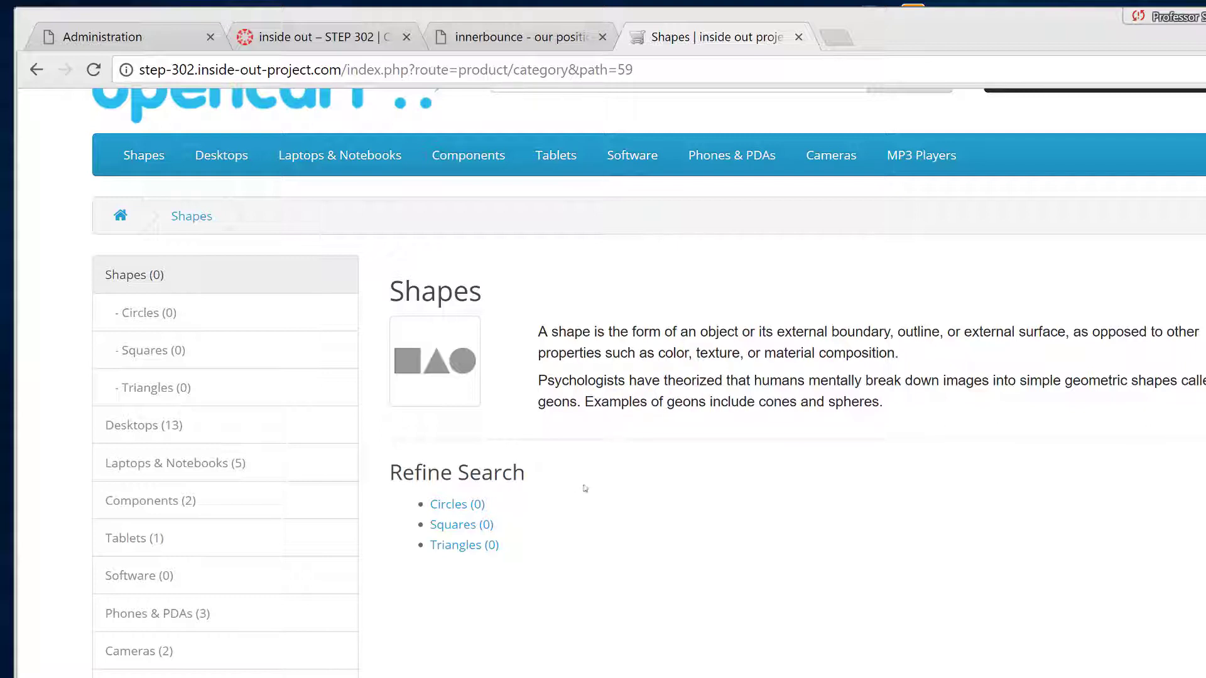
View the Circles, Squares and Triangles subcategory pages one after another.
left_click(478, 506)
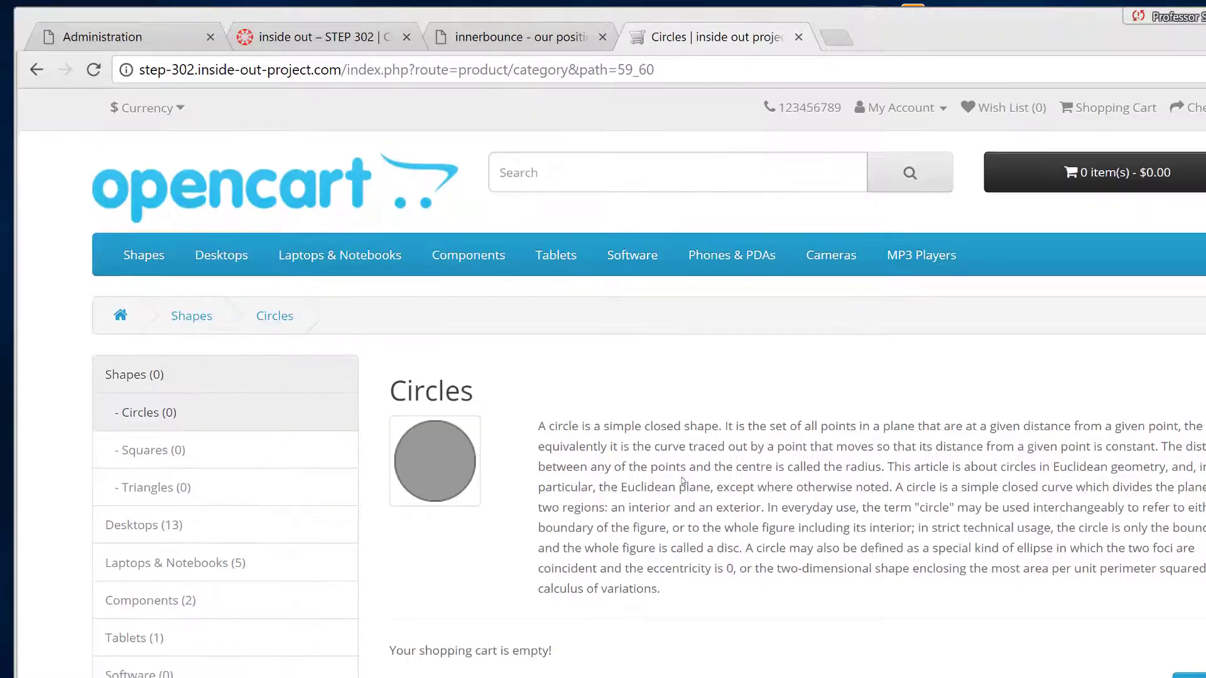
scroll(683, 481, "down", 3)
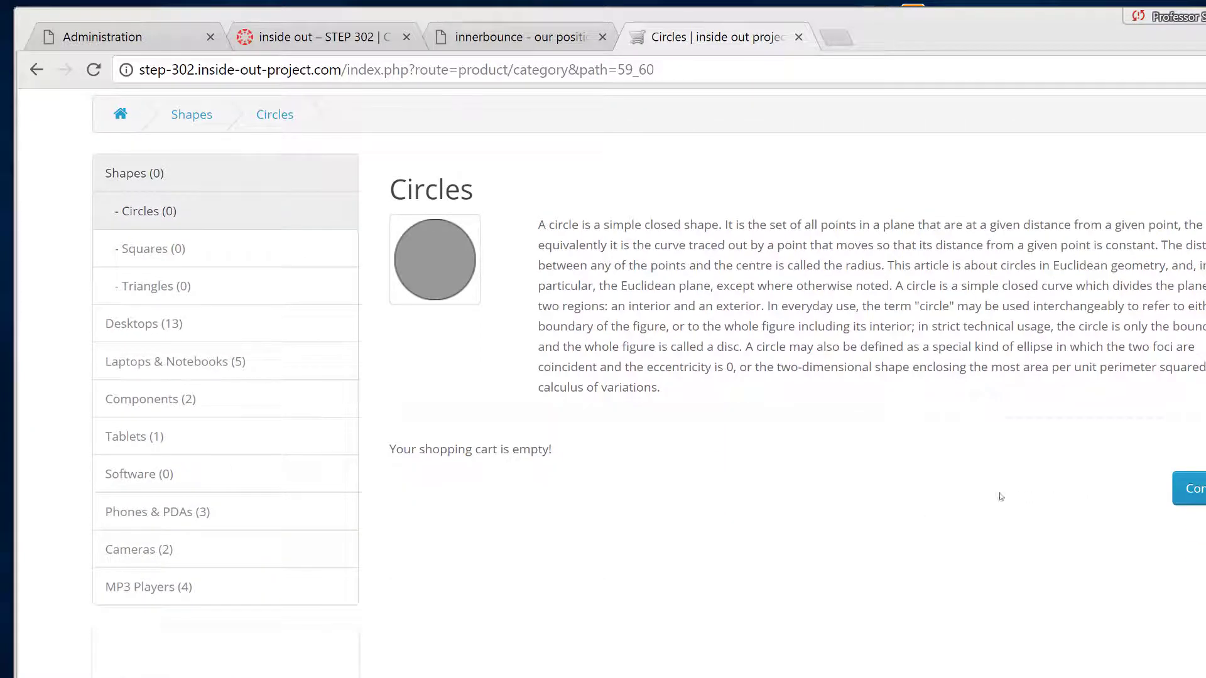
scroll(856, 498, "up", 2)
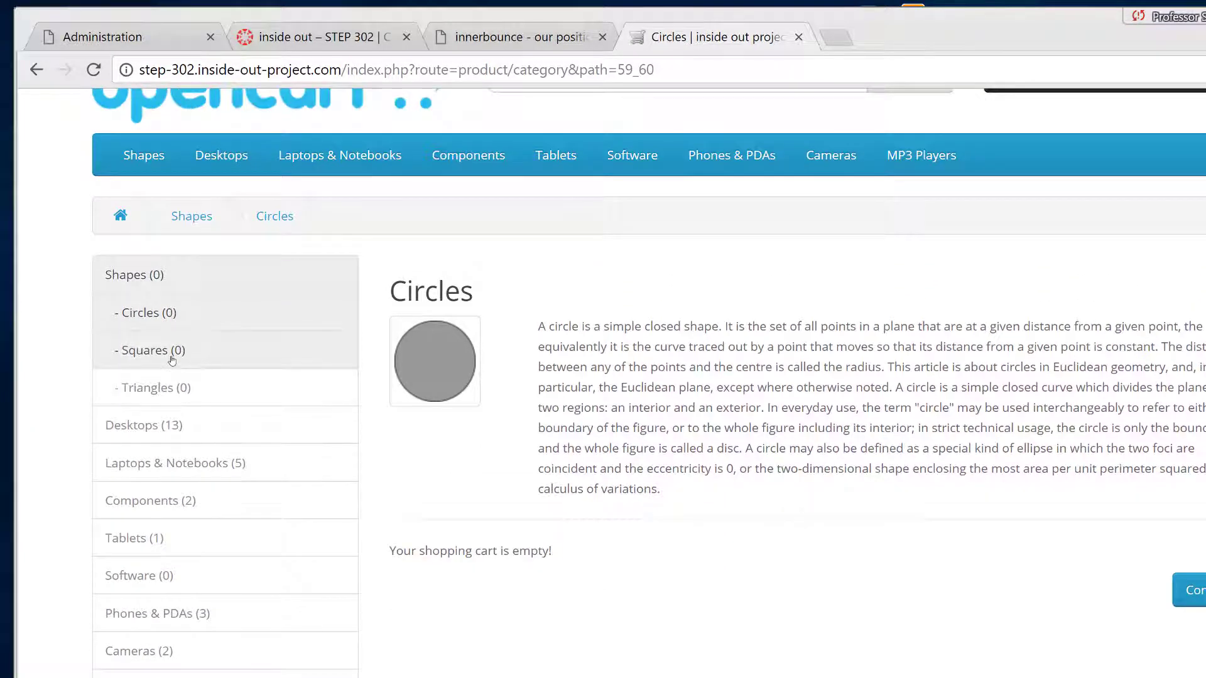
left_click(170, 355)
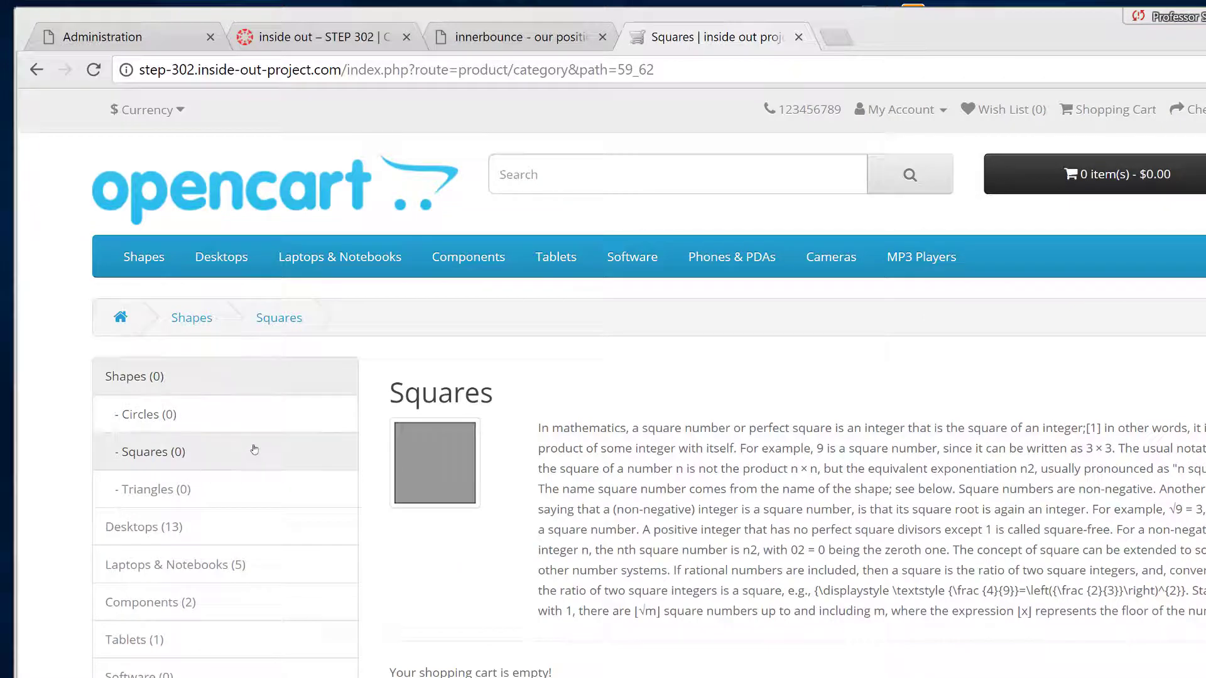
scroll(251, 453, "down", 2)
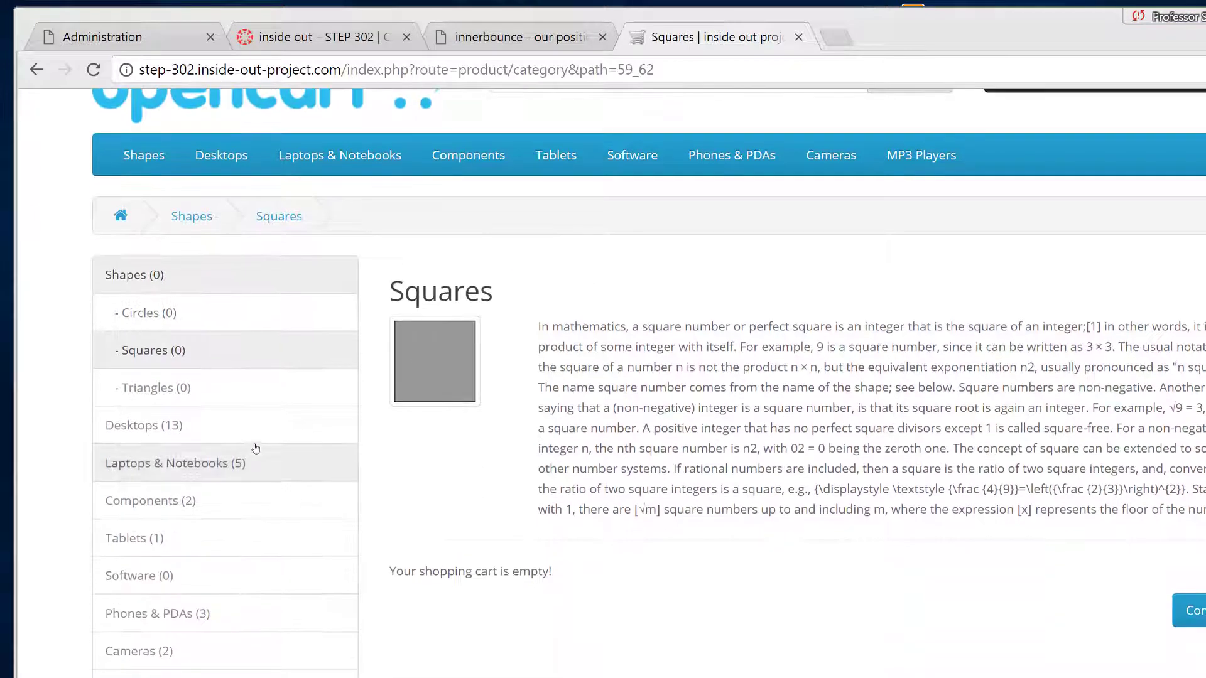
left_click(214, 388)
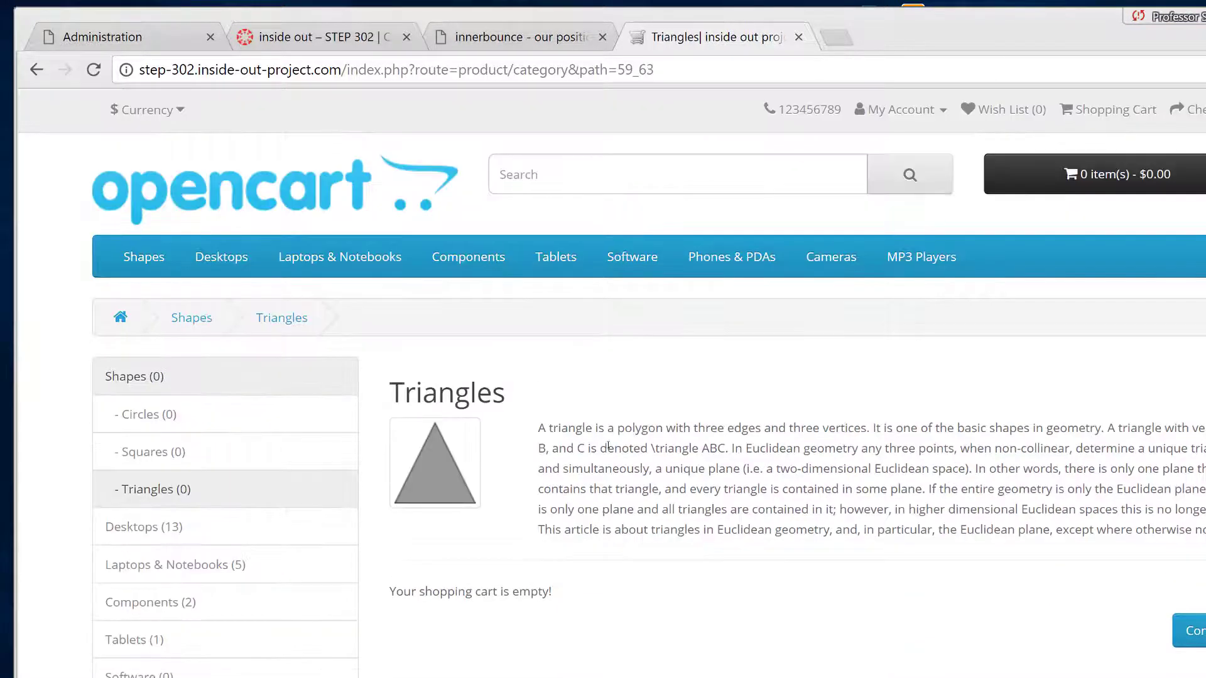
View the Triangles page's source code, inspect its title, meta description and meta keywords, and close the source.
right_click(550, 432)
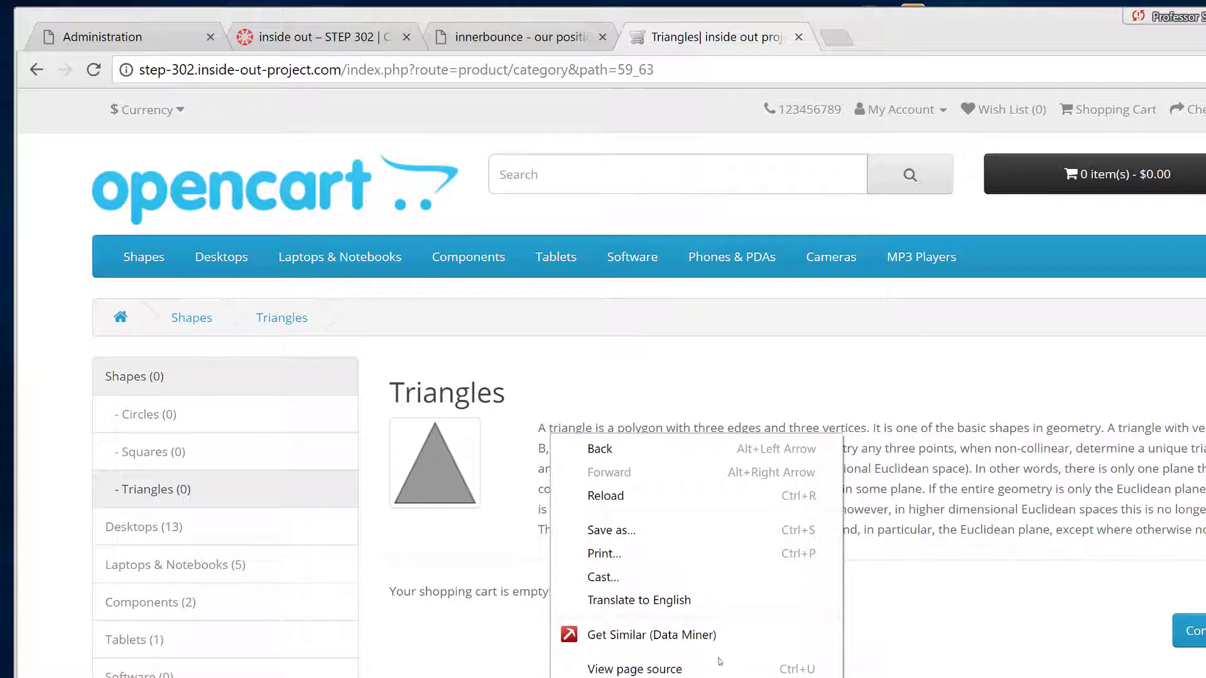
left_click(698, 670)
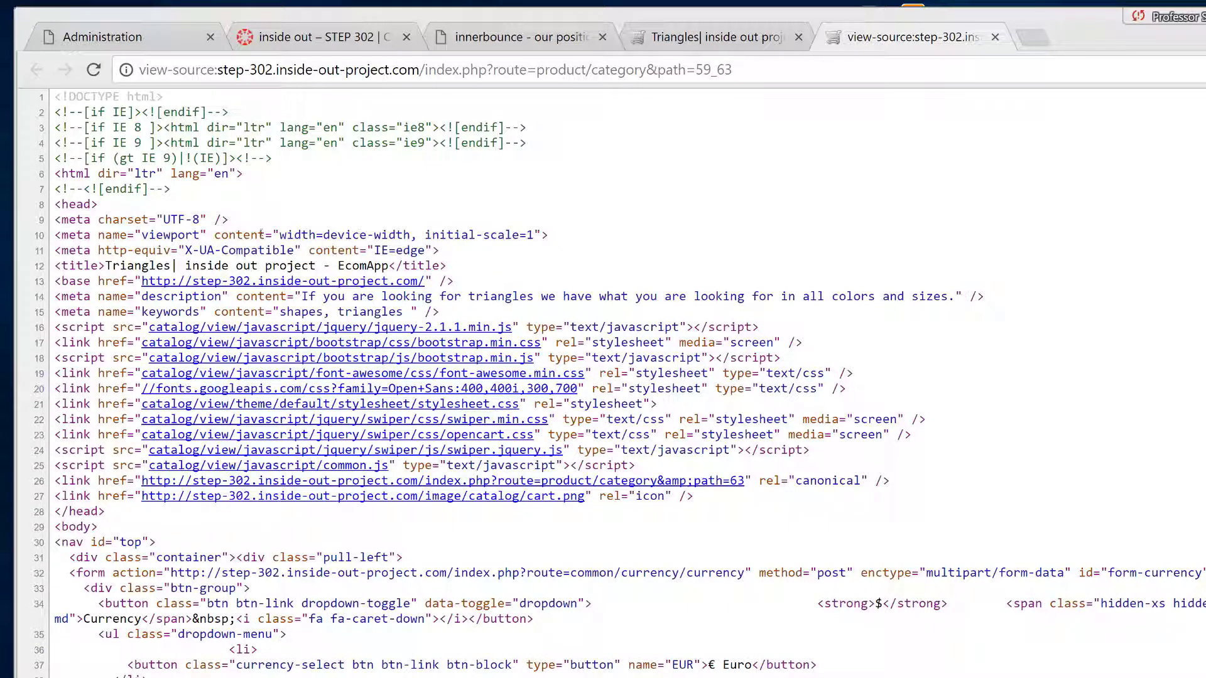
left_click_drag(107, 267, 955, 298)
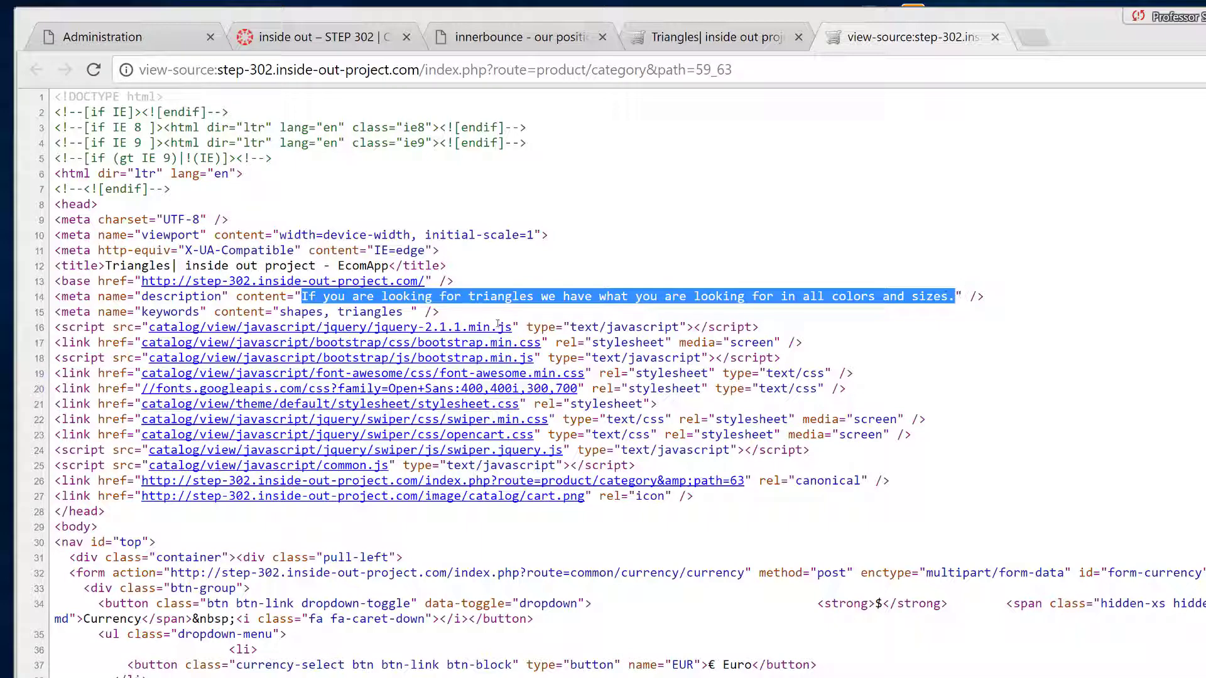
left_click_drag(287, 312, 388, 312)
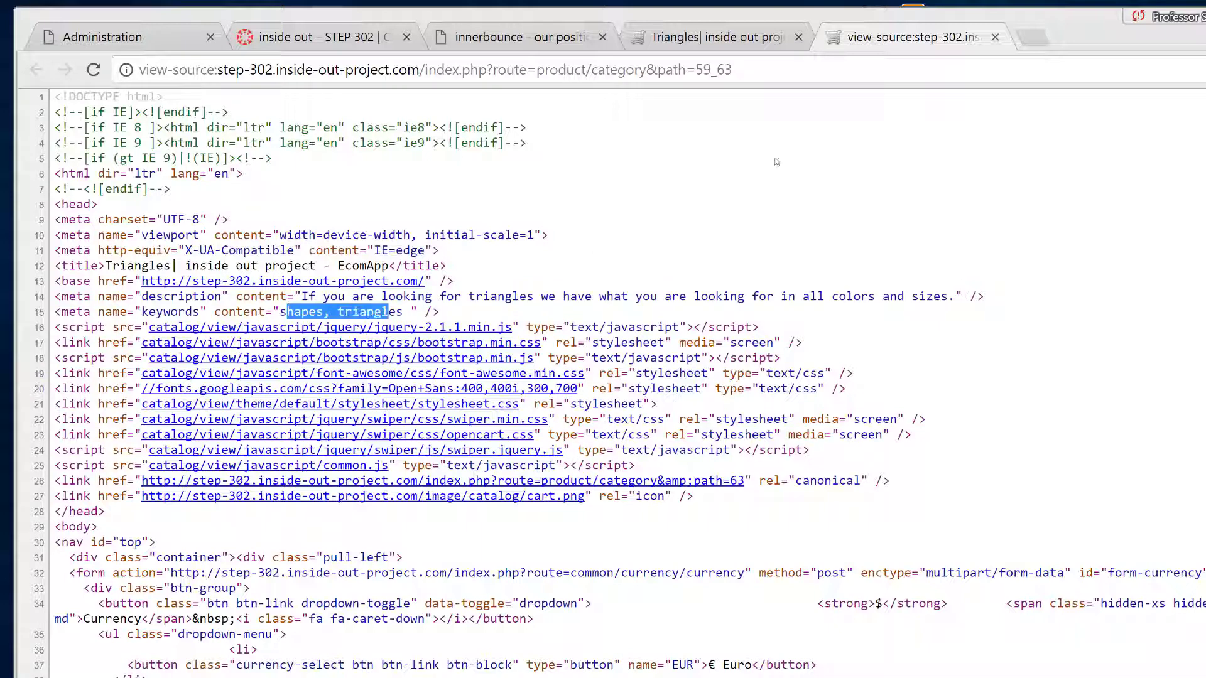
left_click(992, 41)
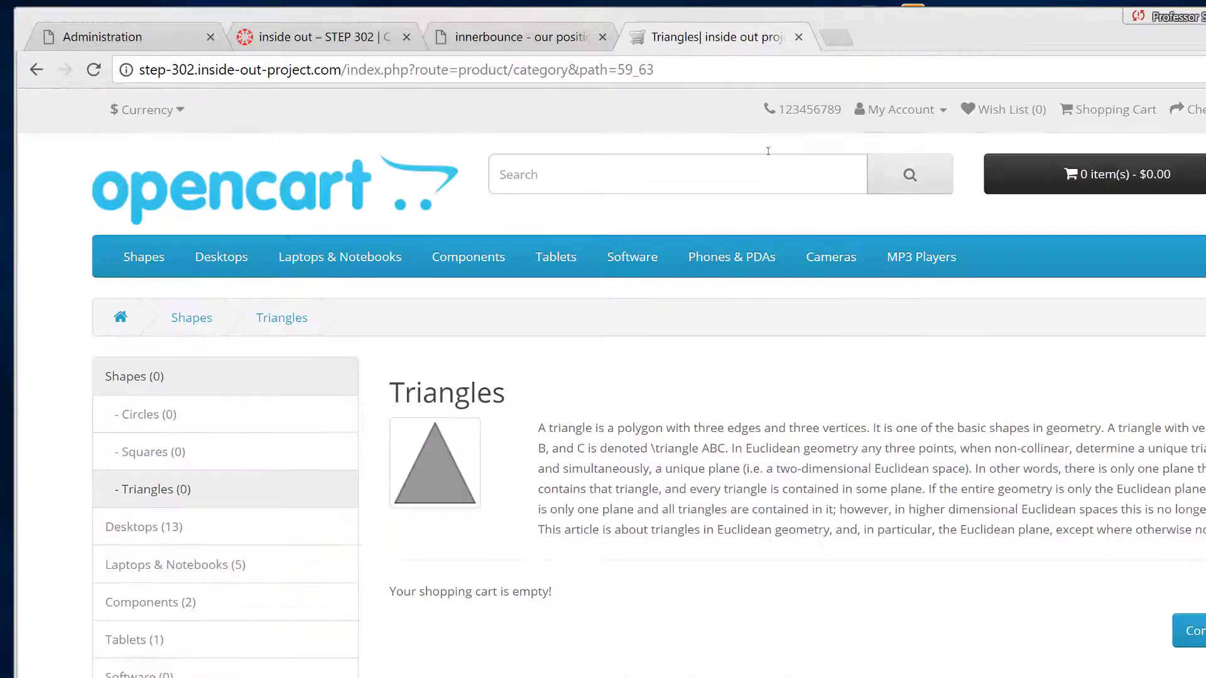
Return to the STEP-301 to STEP-302 change log and review its media files and the Shapes category specifications.
left_click(541, 41)
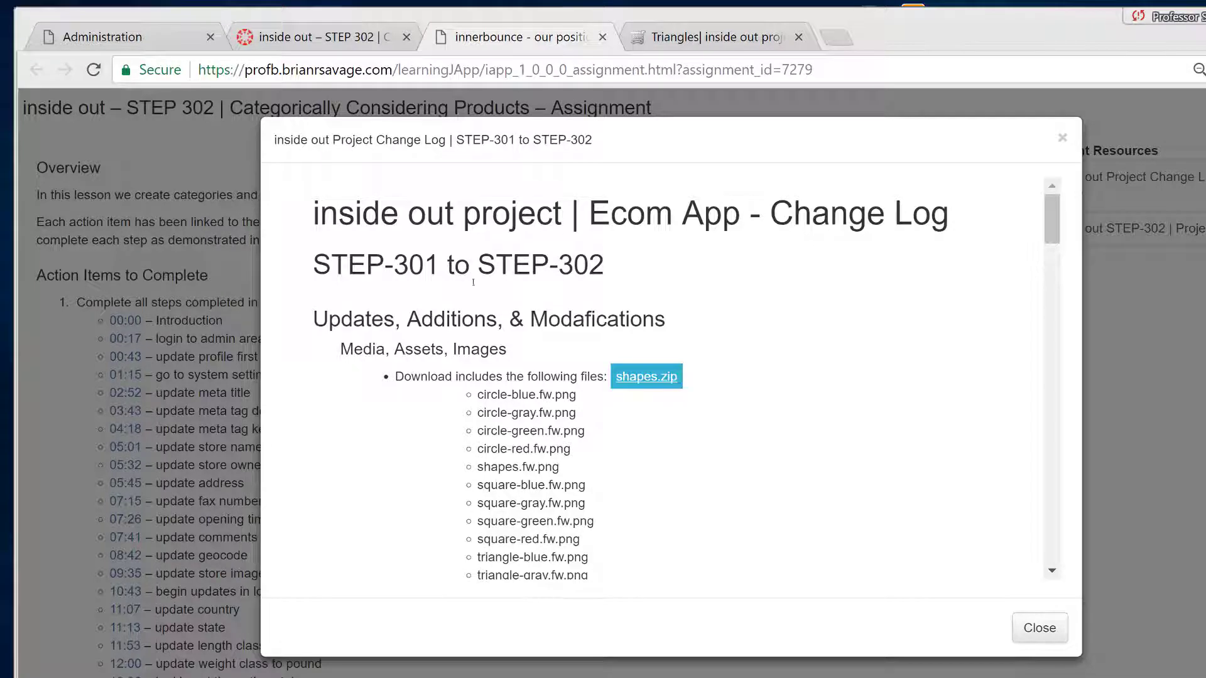
scroll(471, 317, "down", 2)
scroll(475, 318, "up", 2)
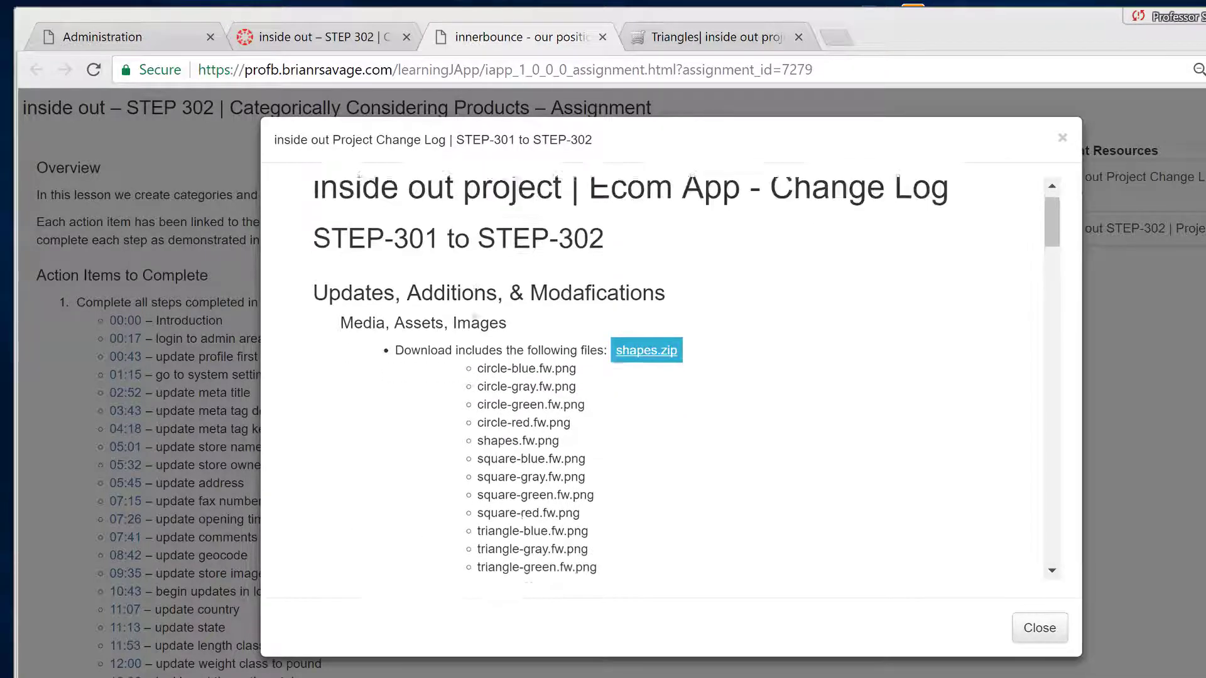
left_click_drag(340, 319, 596, 321)
scroll(420, 261, "down", 6)
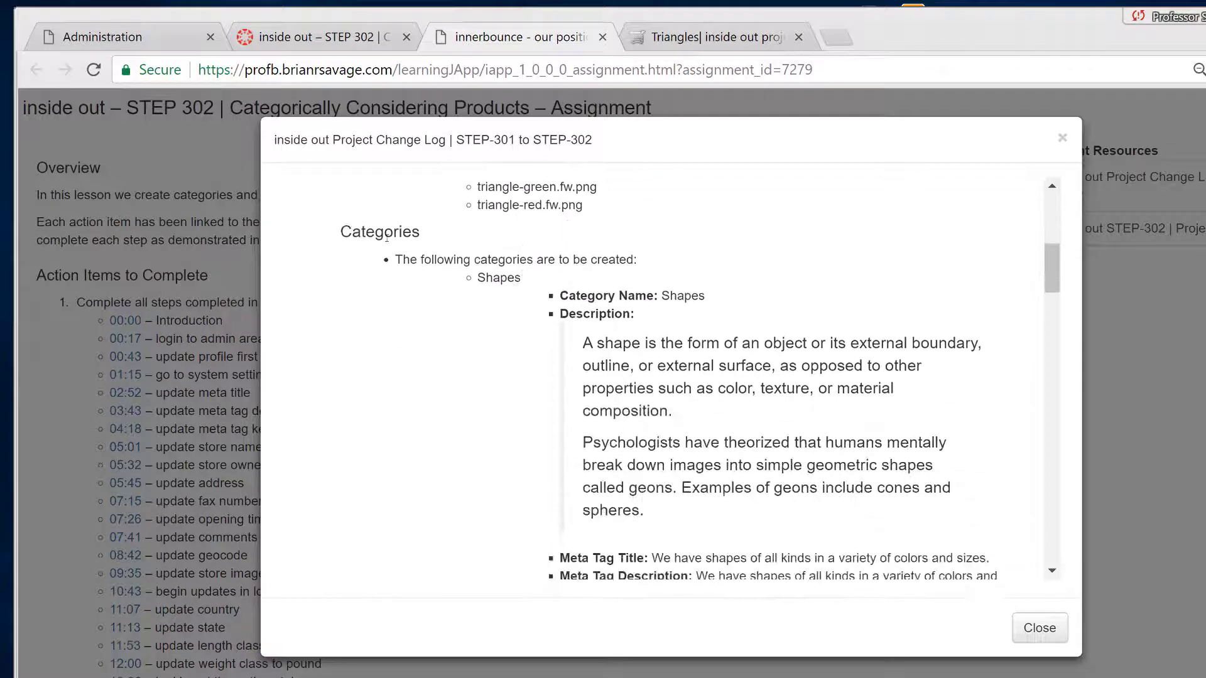
double_click(386, 237)
scroll(527, 311, "down", 6)
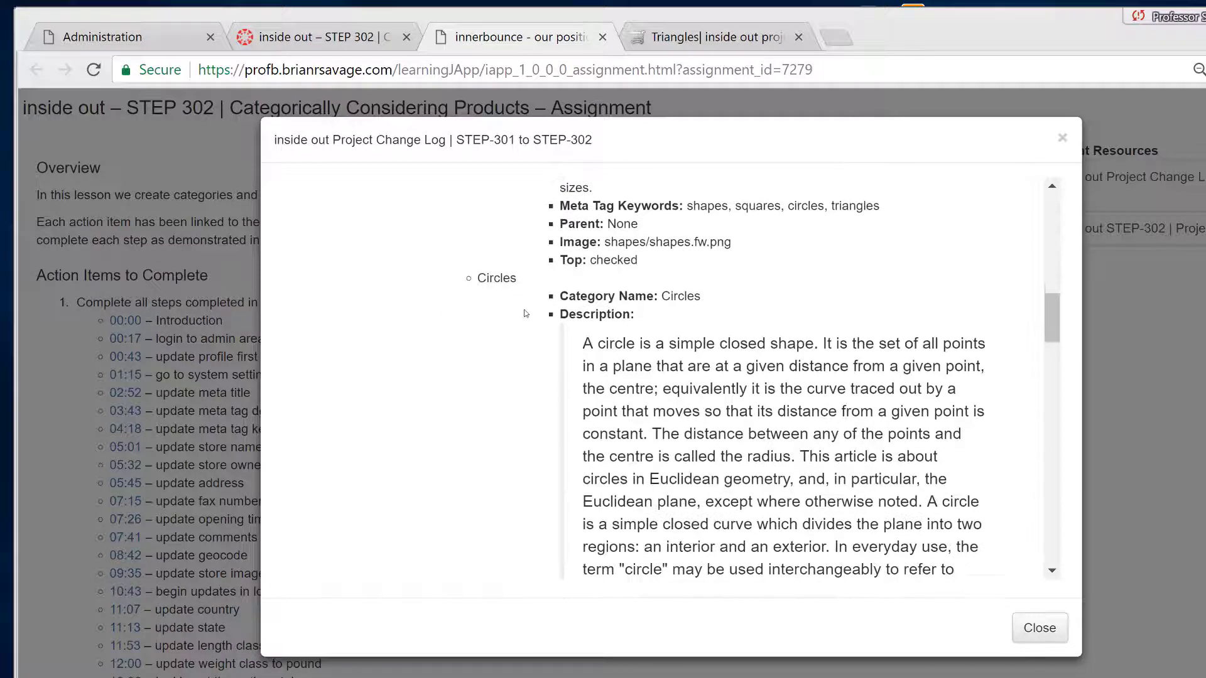
Read through the change log from Media, Assets, Images past the Categories to the Products and Settings sections.
scroll(526, 312, "up", 12)
left_click_drag(376, 349, 524, 350)
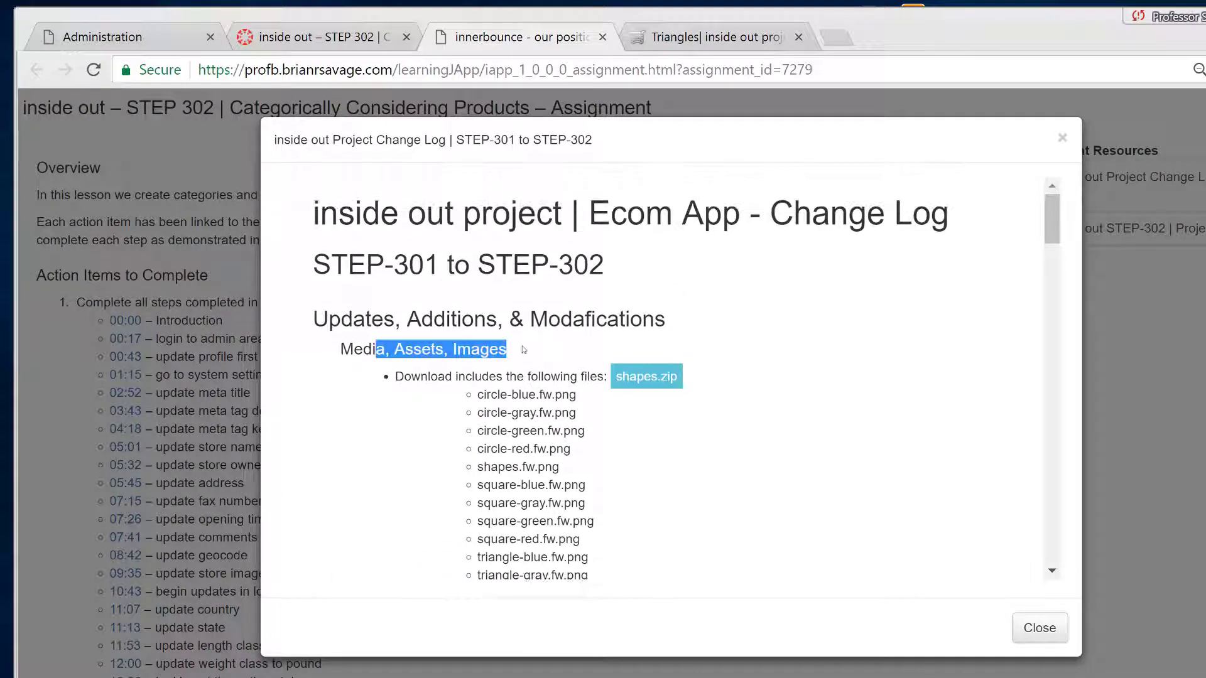
scroll(501, 499, "down", 6)
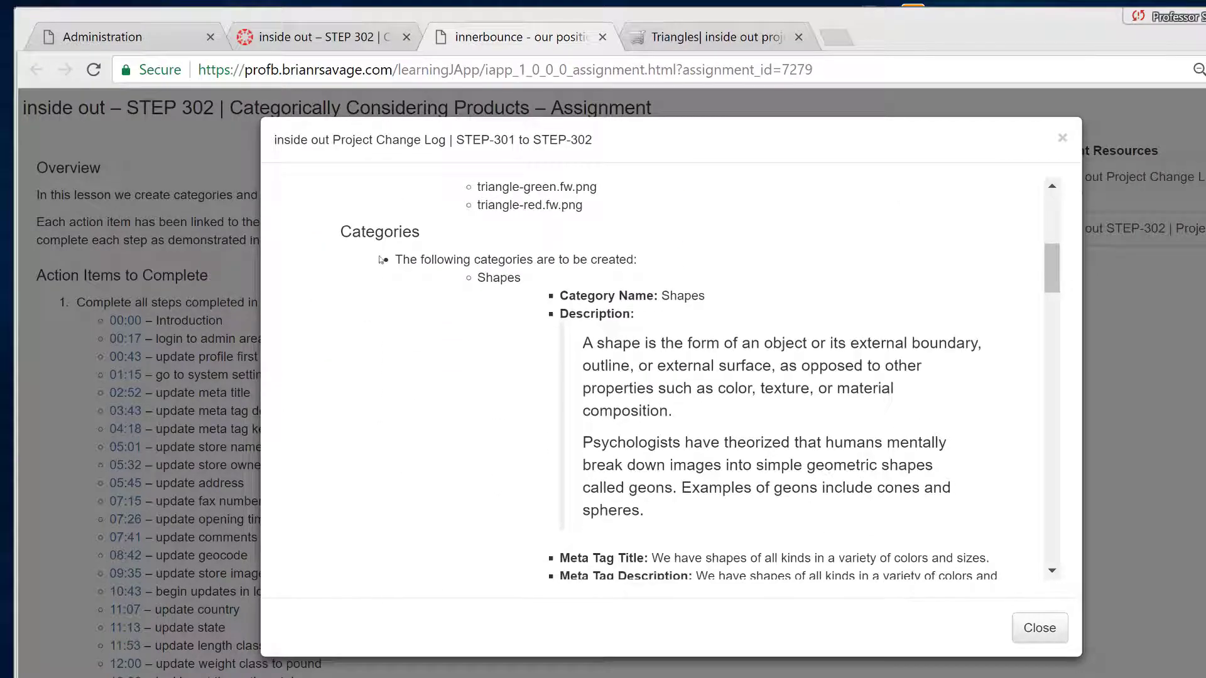
scroll(412, 314, "down", 15)
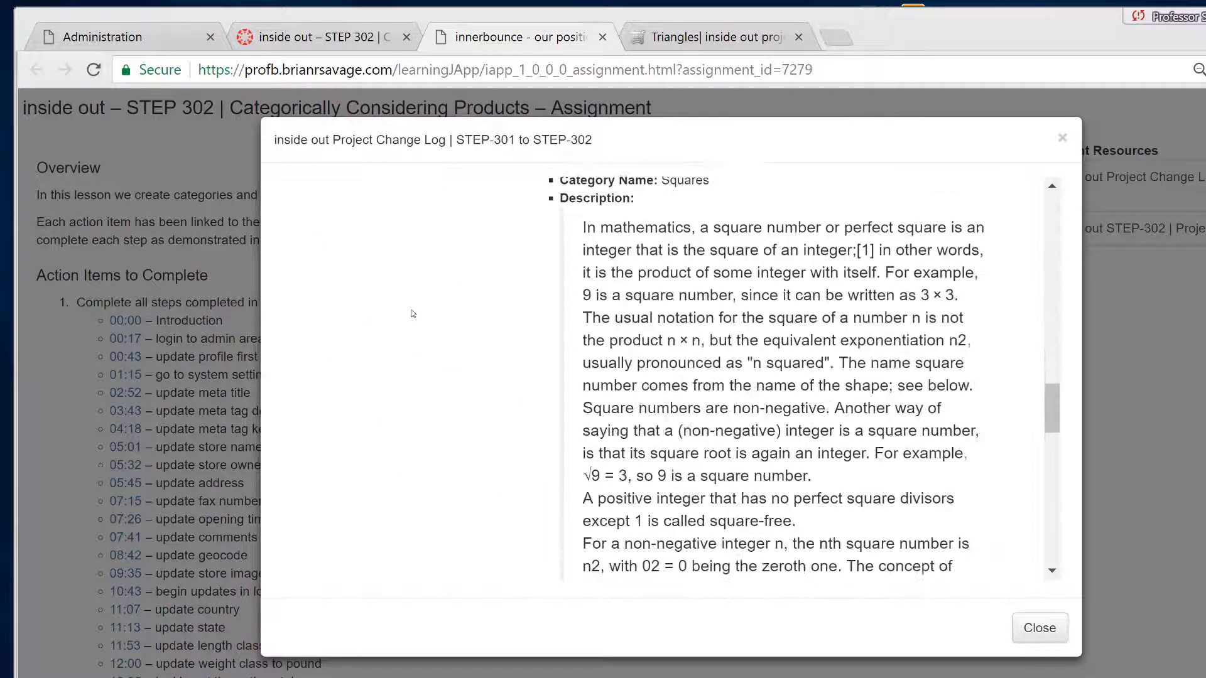
scroll(412, 313, "down", 12)
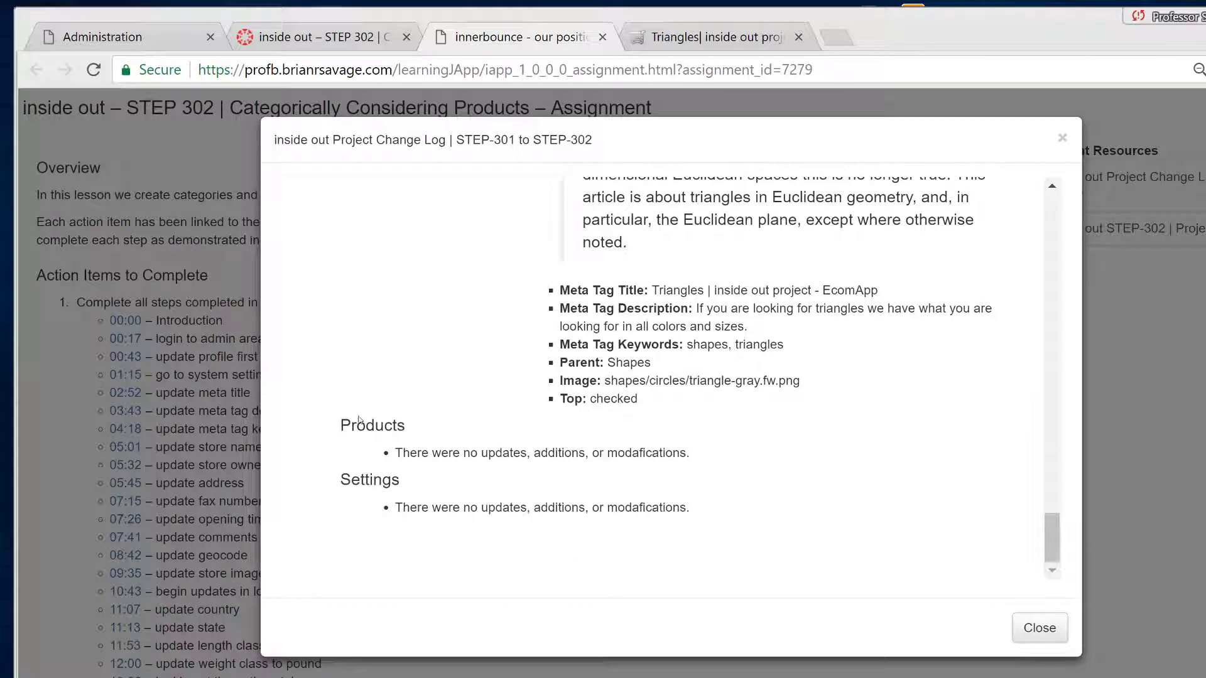
double_click(360, 424)
double_click(362, 478)
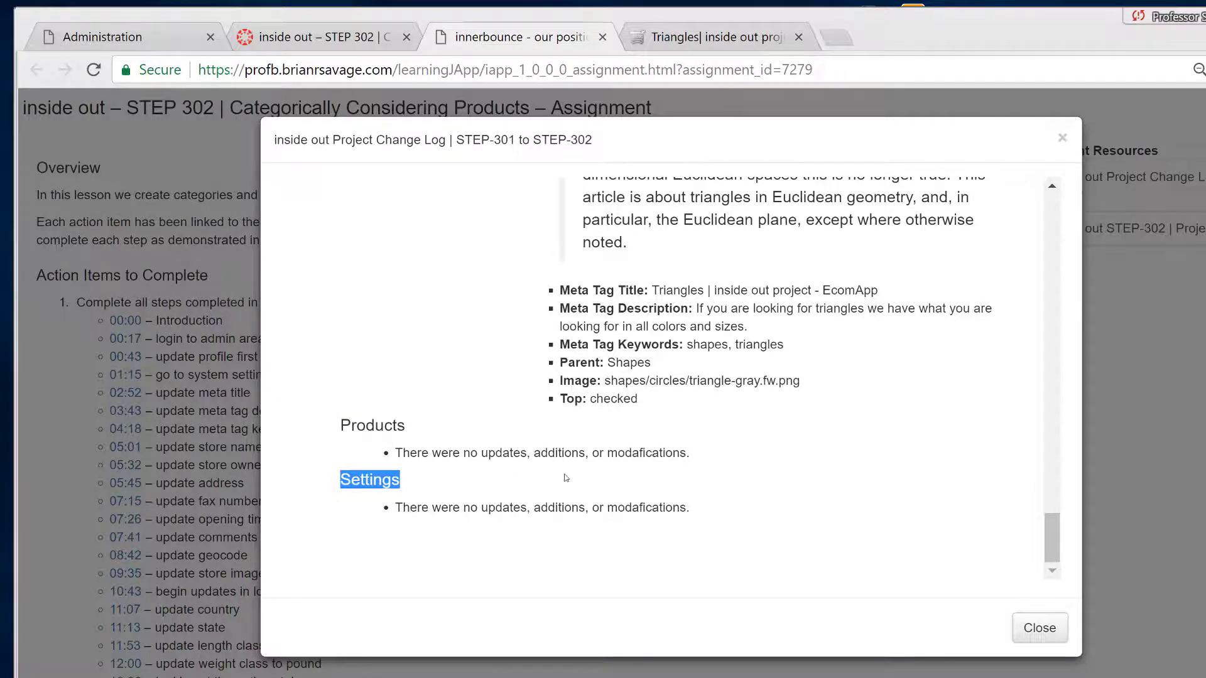
Download the shapes.zip image package from the change log's Media, Assets, Images section.
scroll(565, 477, "up", 8)
scroll(565, 477, "up", 10)
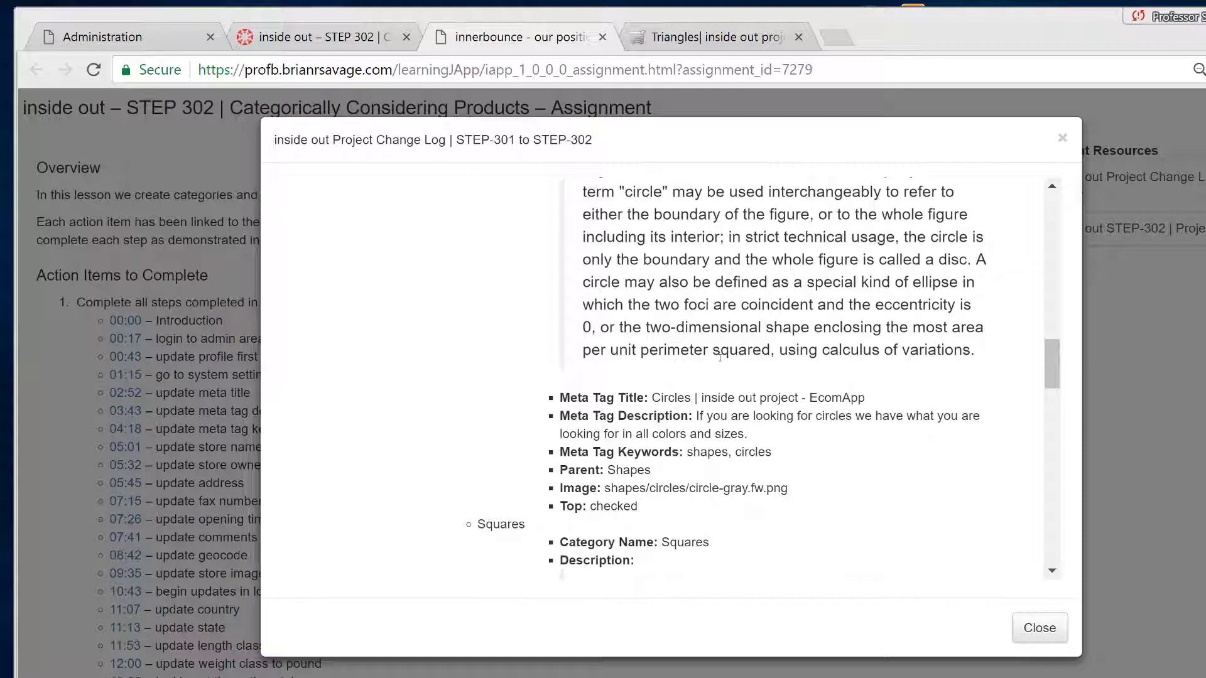
scroll(721, 358, "up", 5)
scroll(720, 358, "up", 2)
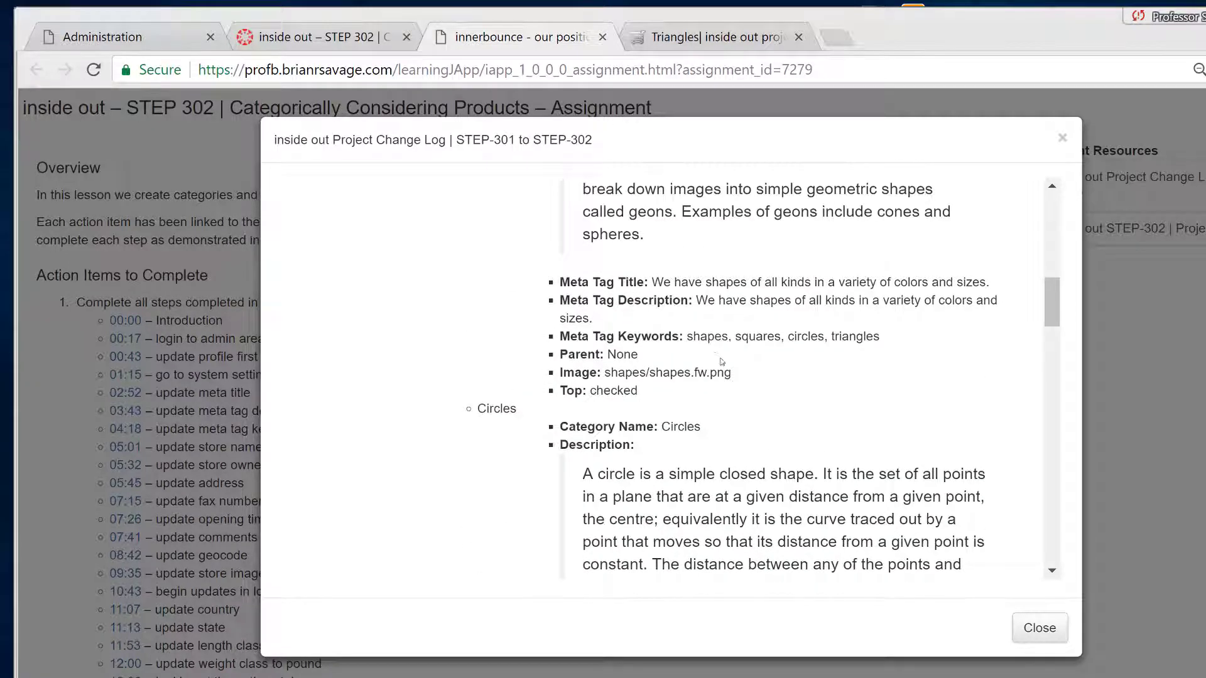
scroll(721, 361, "up", 3)
scroll(721, 361, "up", 5)
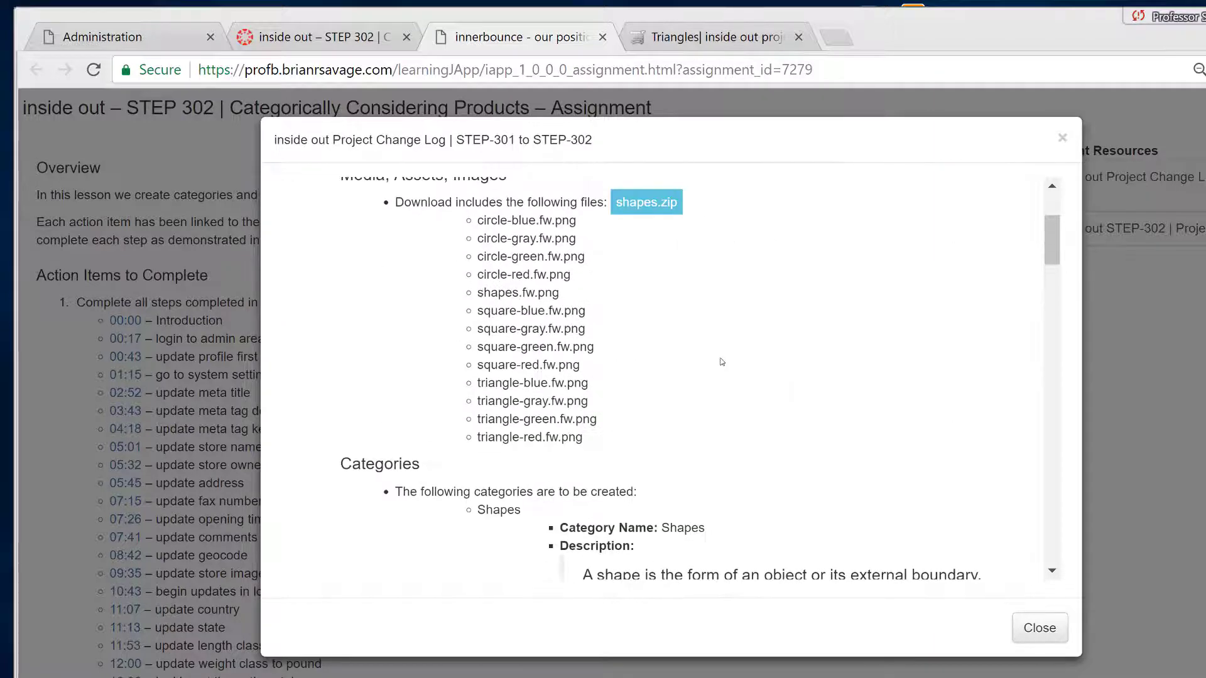
scroll(721, 362, "up", 2)
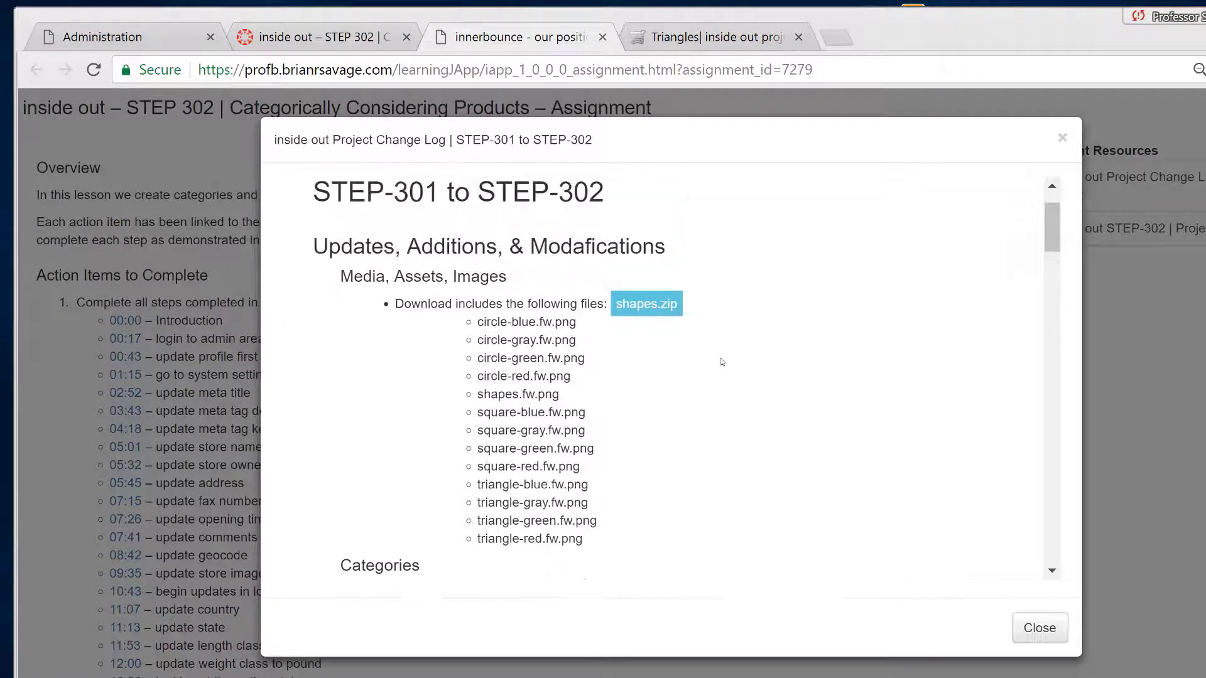
left_click(664, 306)
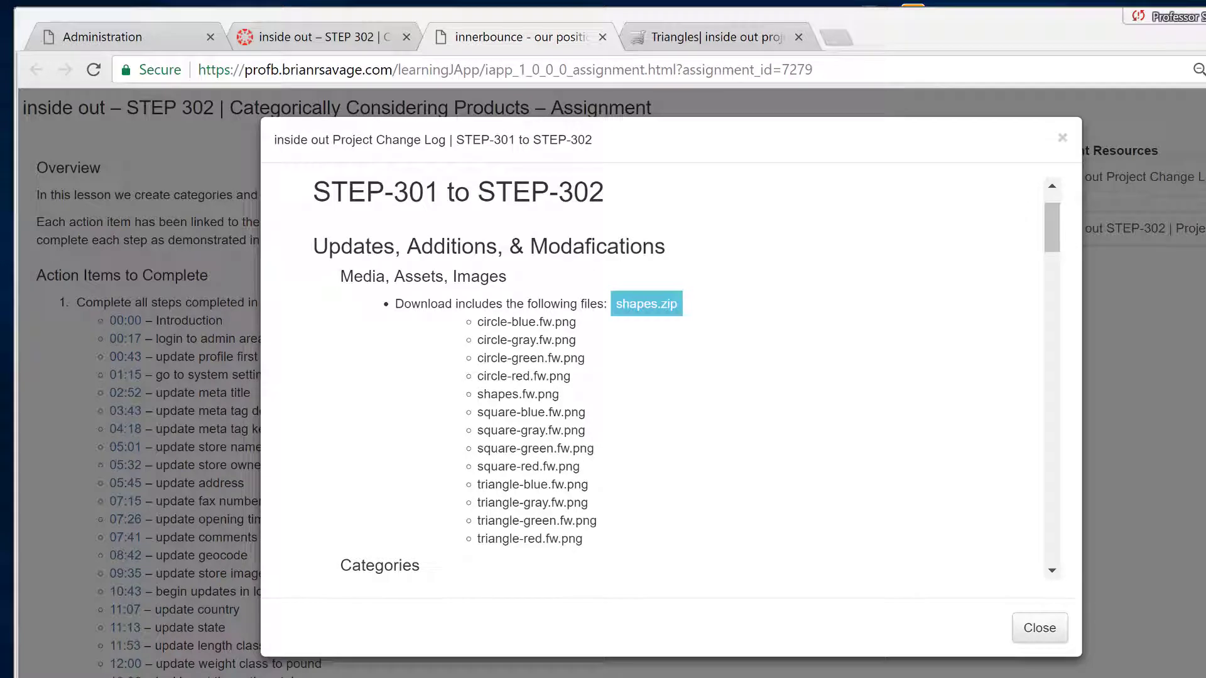
Extract the downloaded shapes.zip archive into a folder of shape images.
left_click_drag(1004, 677, 1204, 116)
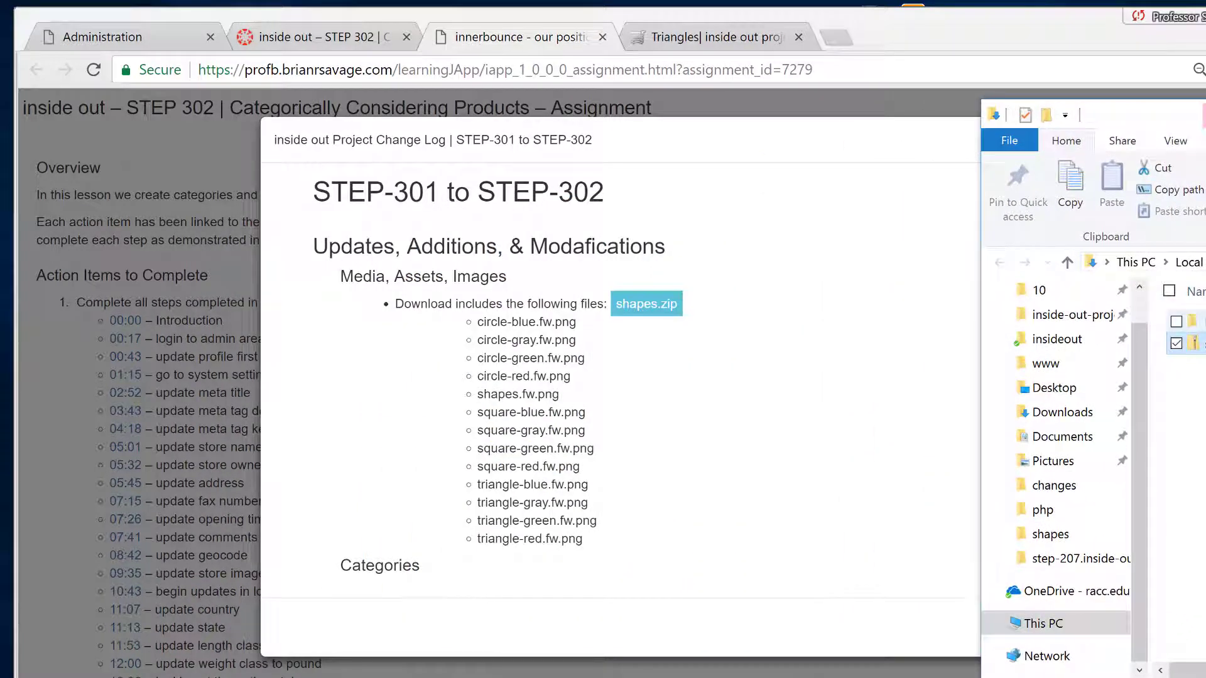
right_click(1190, 343)
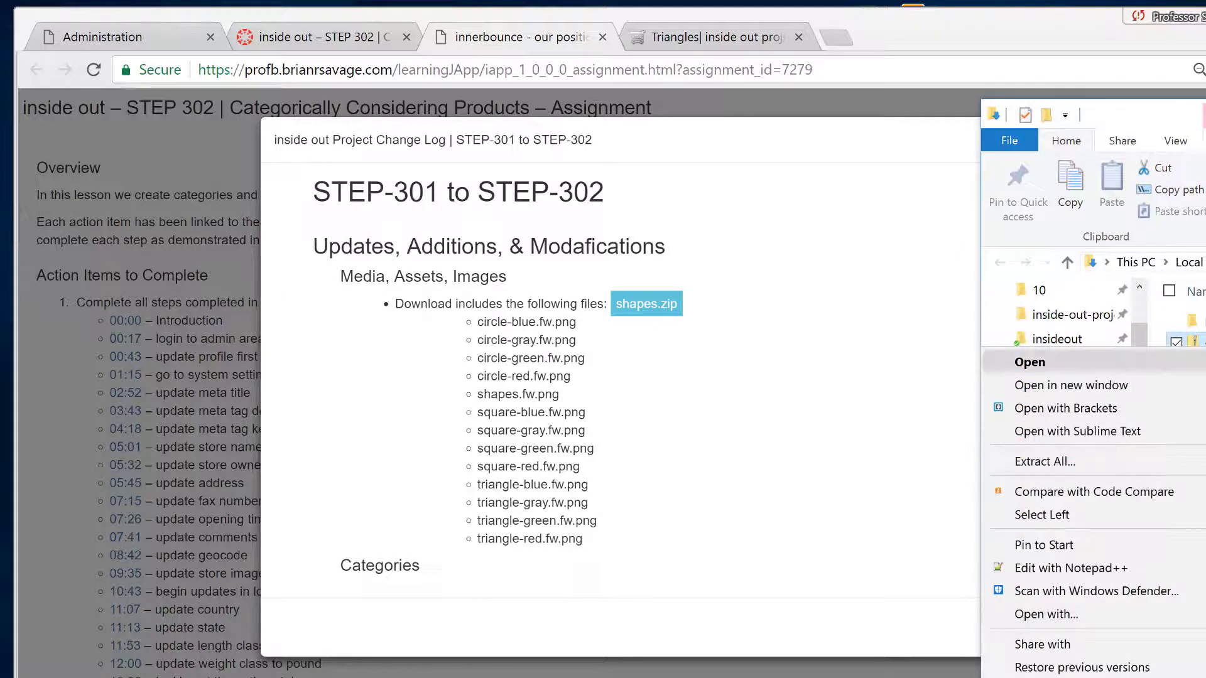
left_click(1178, 466)
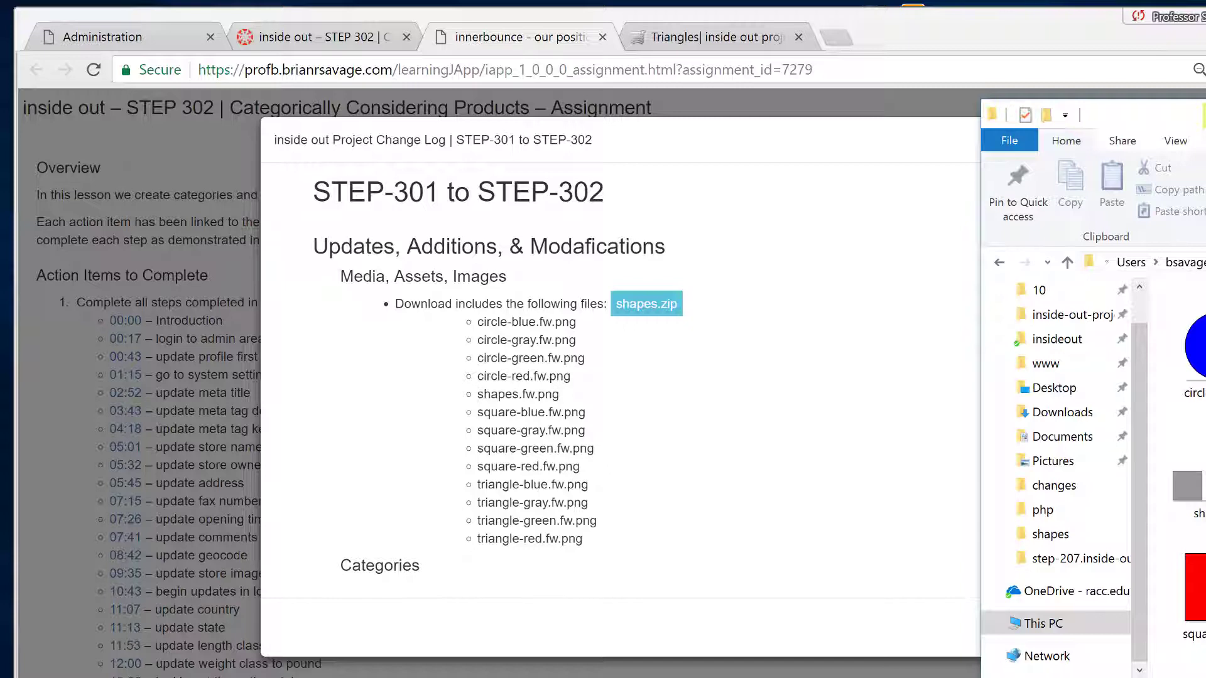
Return to the change log, review the image files and the Shapes category entry, and highlight its category name.
left_click(716, 157)
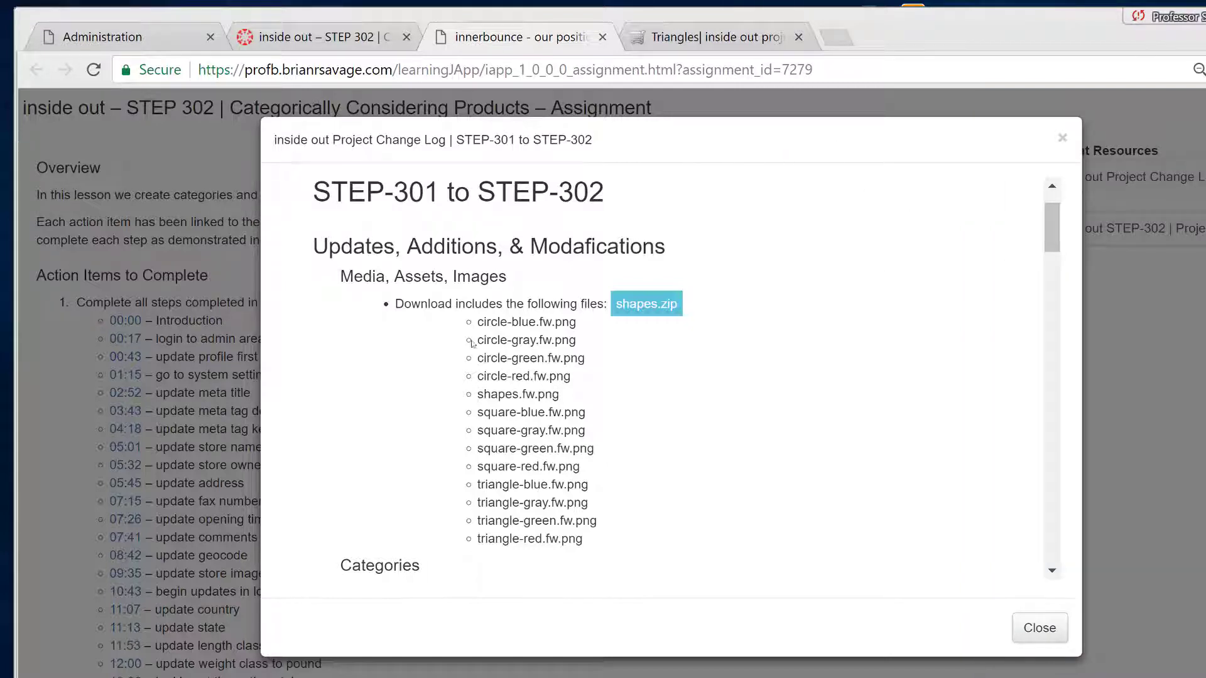
scroll(472, 342, "down", 2)
left_click_drag(490, 219, 616, 444)
scroll(697, 426, "down", 5)
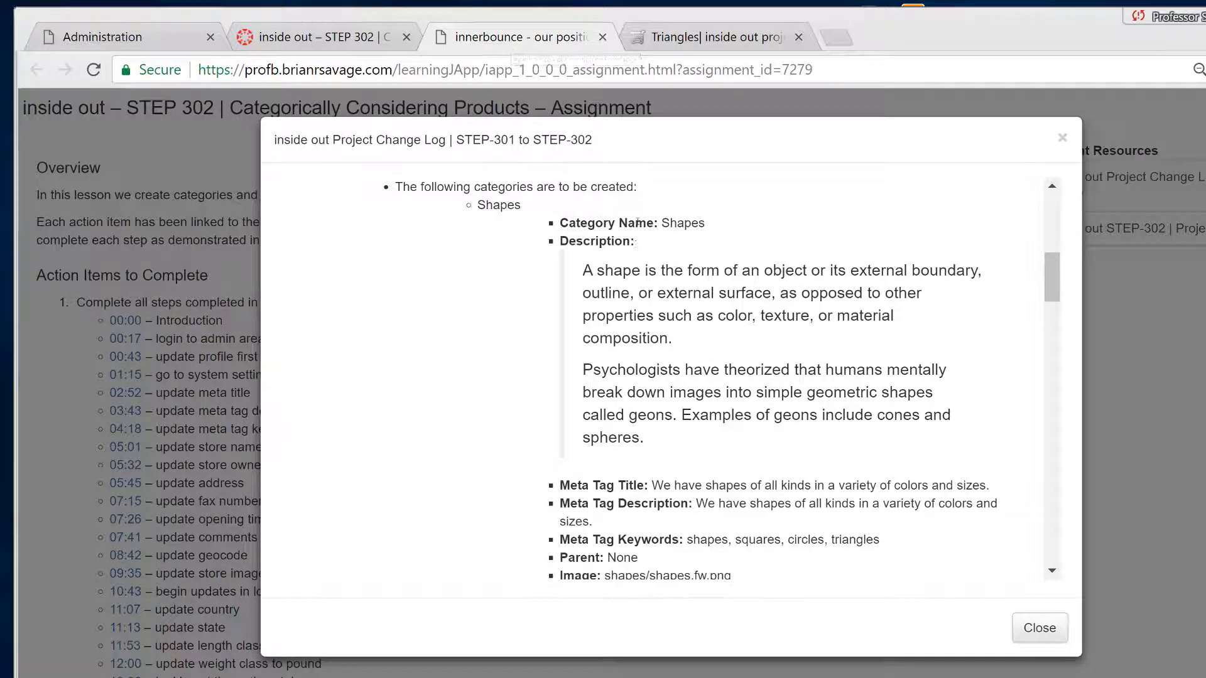
double_click(696, 224)
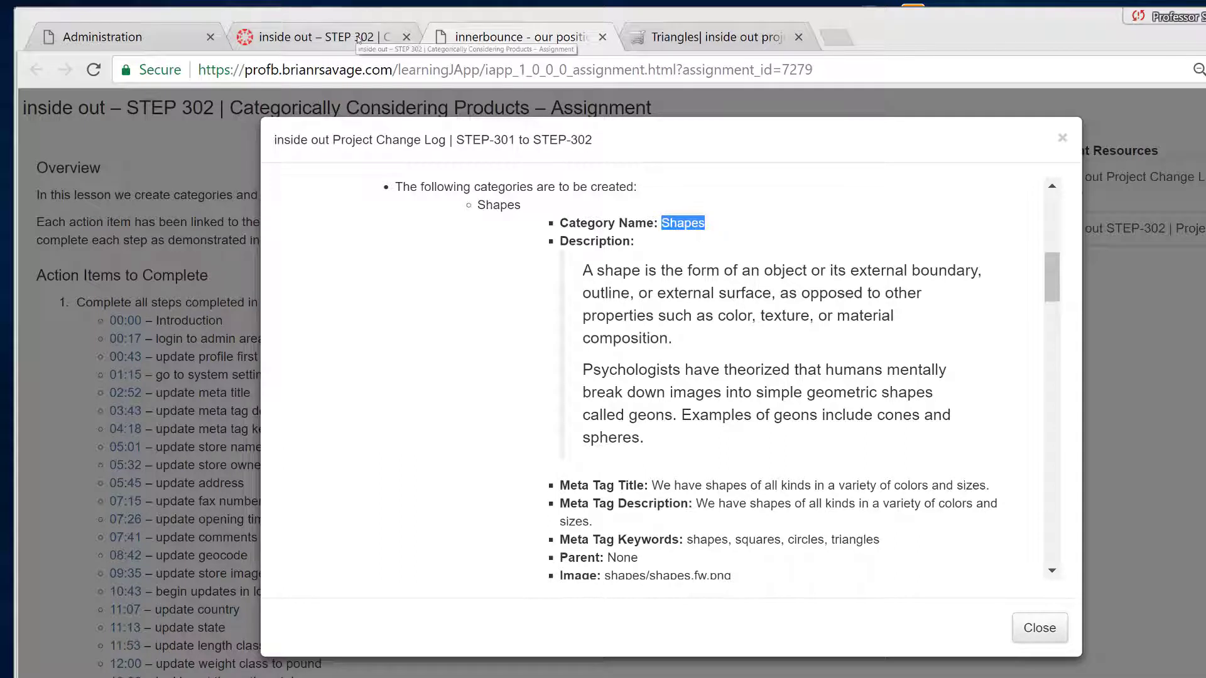
Log in to the OpenCart administration with the prefilled credentials and open the catalog's category list.
left_click(179, 33)
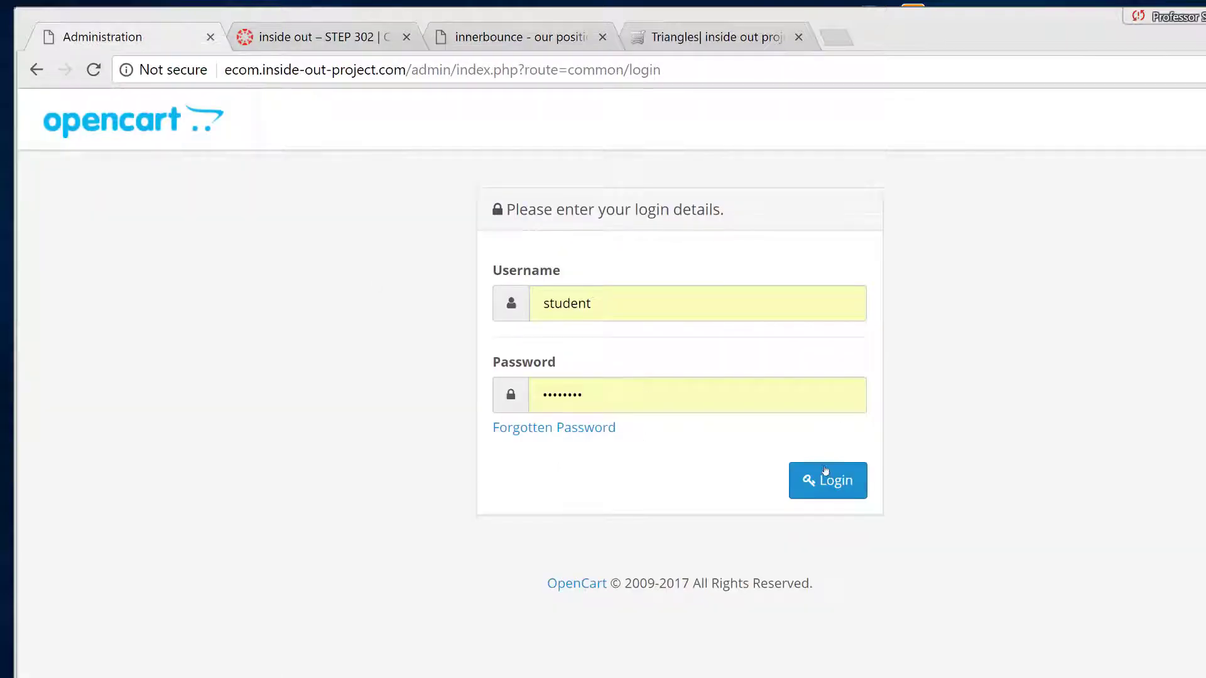
left_click(826, 477)
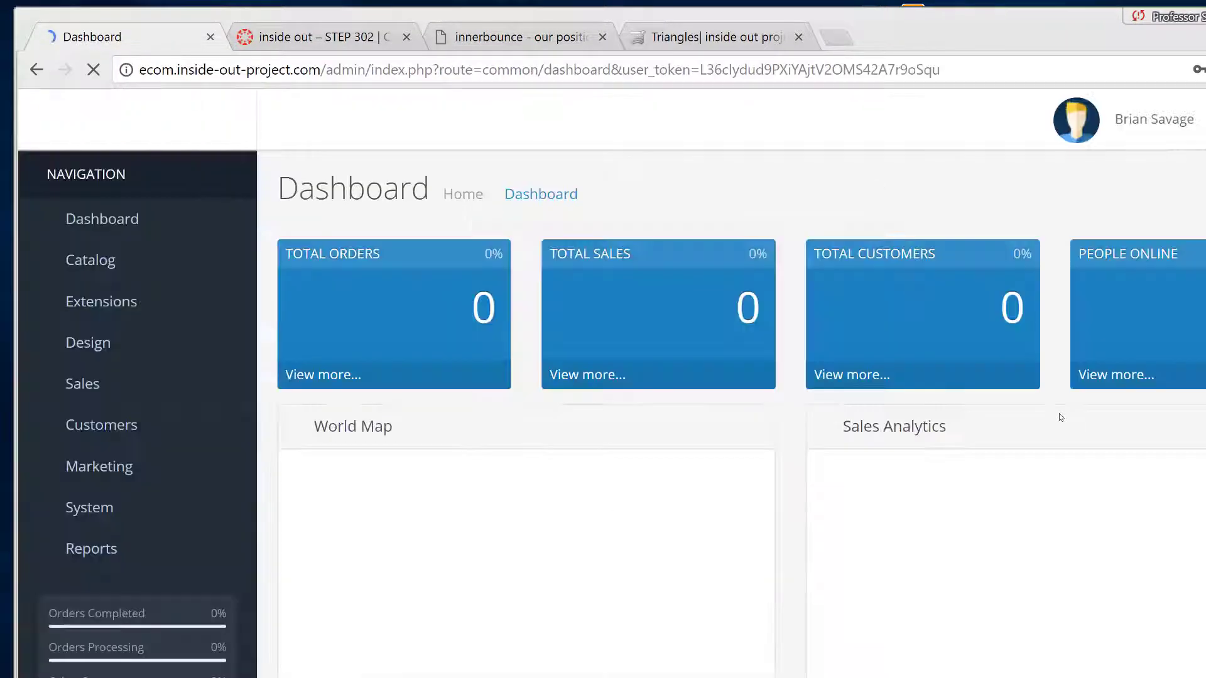
left_click(186, 273)
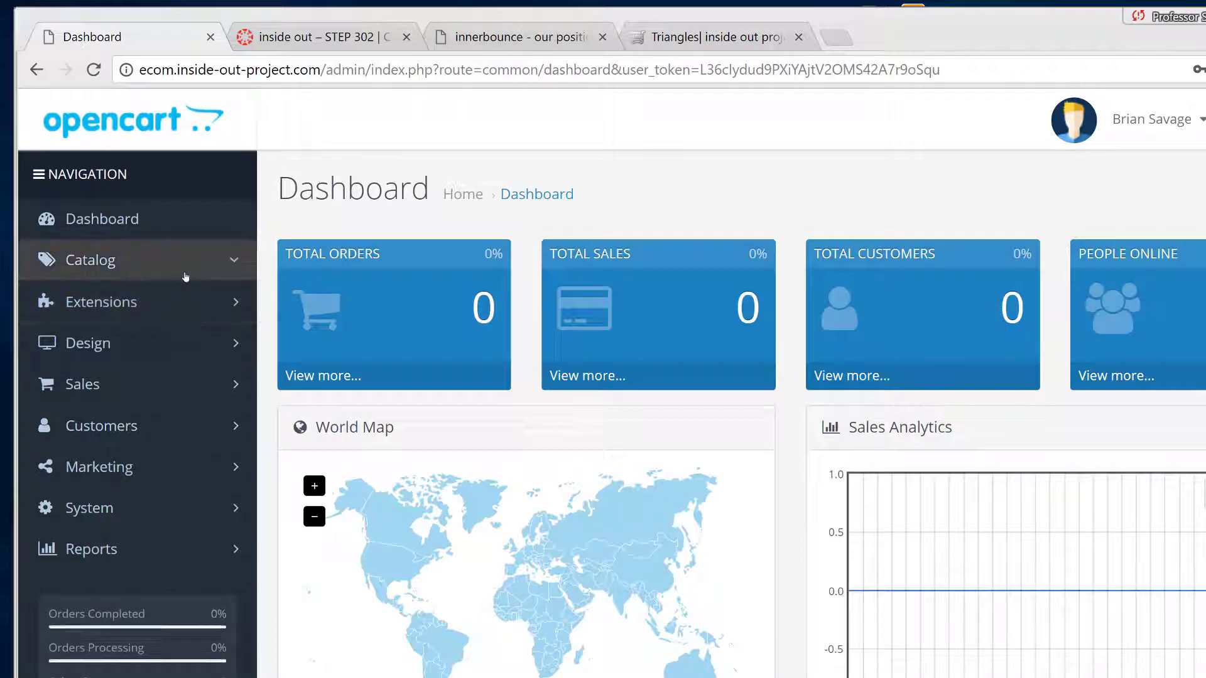
left_click(157, 313)
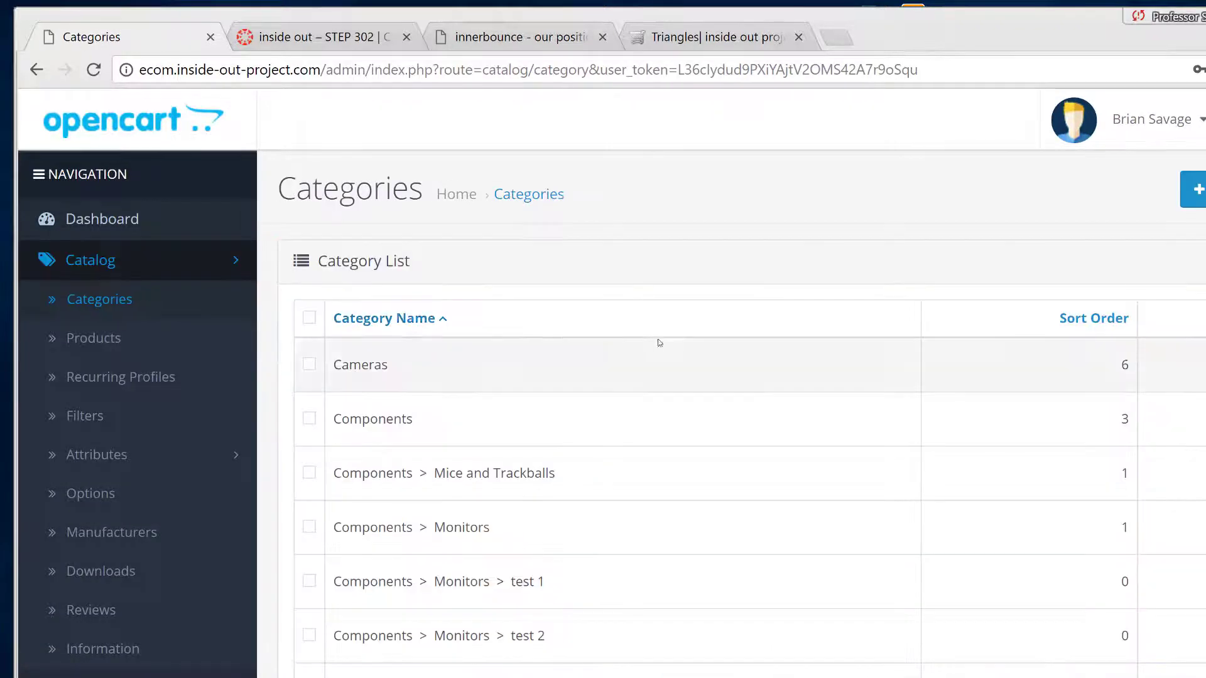
Look through both pages of the category list to check which categories exist.
scroll(691, 335, "down", 3)
scroll(697, 337, "down", 10)
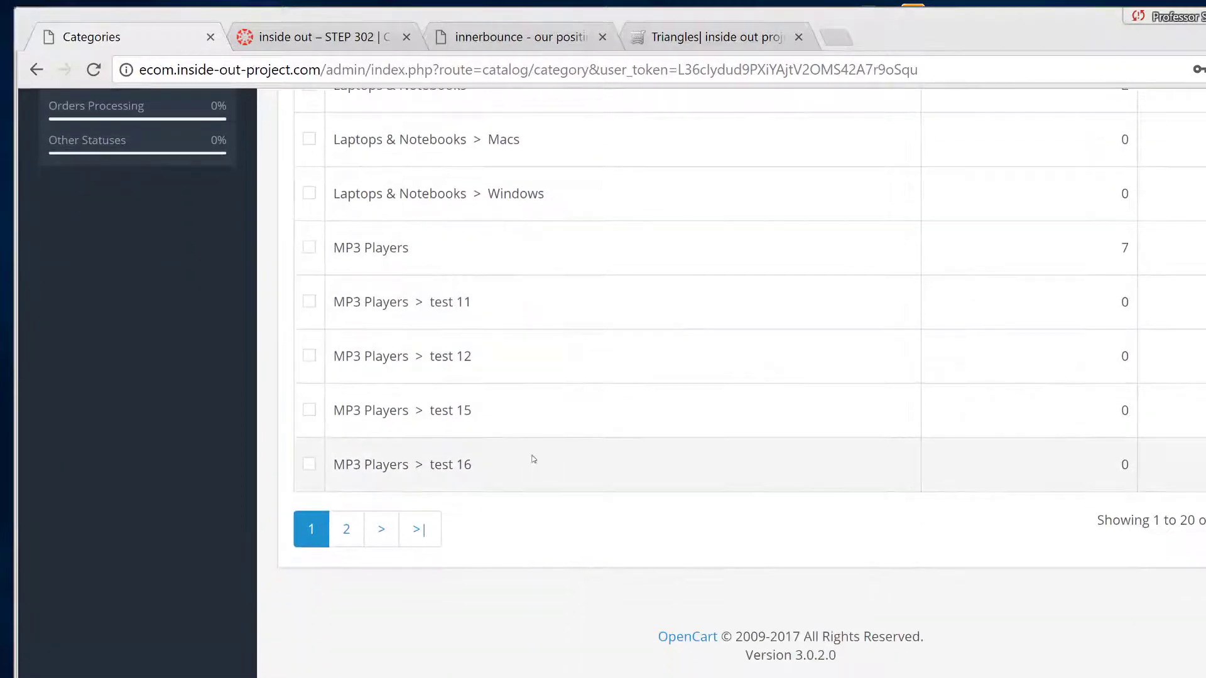
left_click(348, 528)
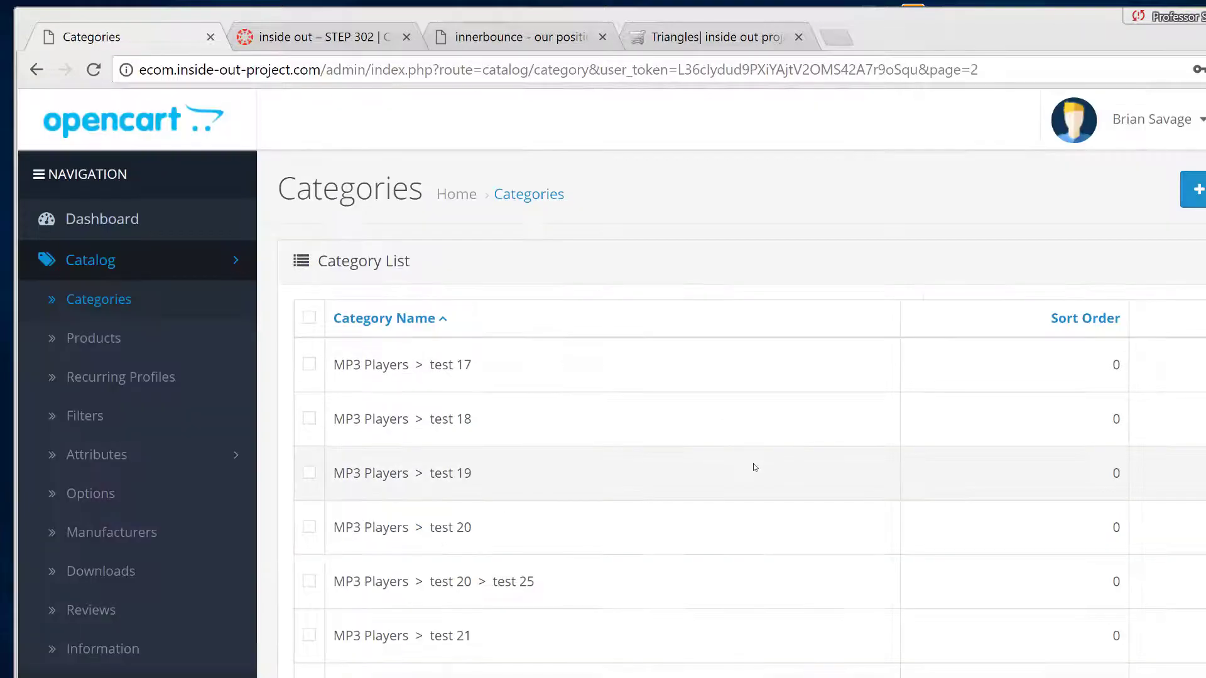
scroll(753, 452, "down", 9)
scroll(756, 433, "down", 3)
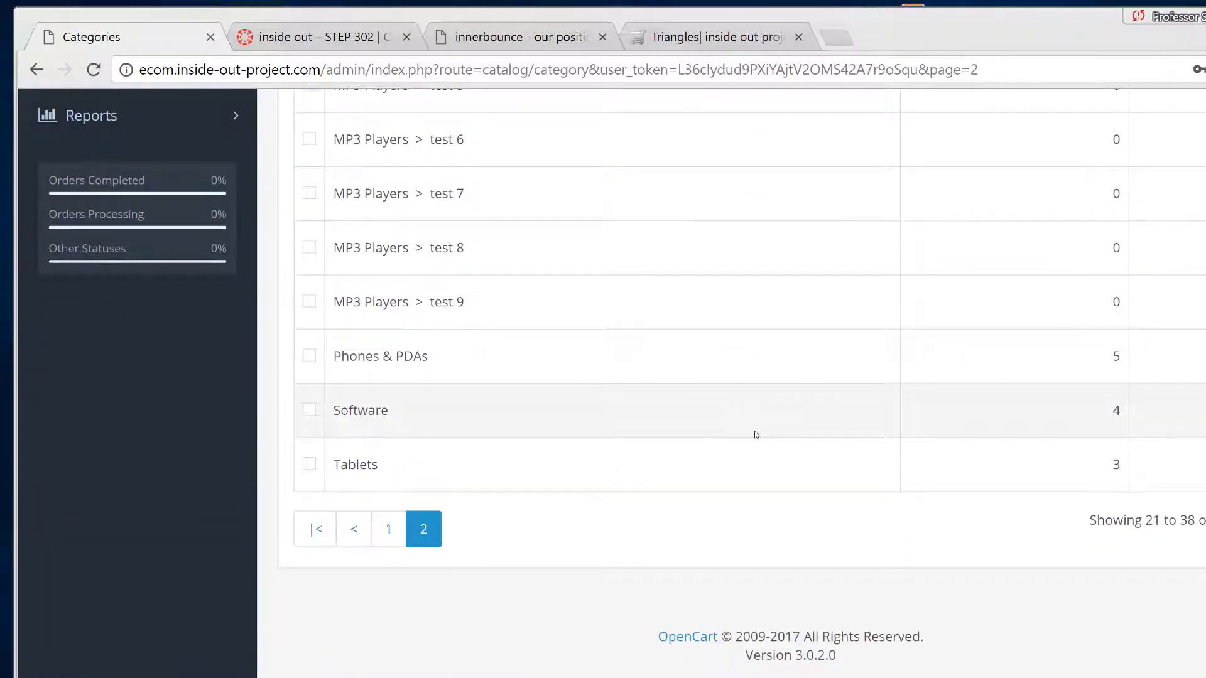
scroll(756, 431, "up", 15)
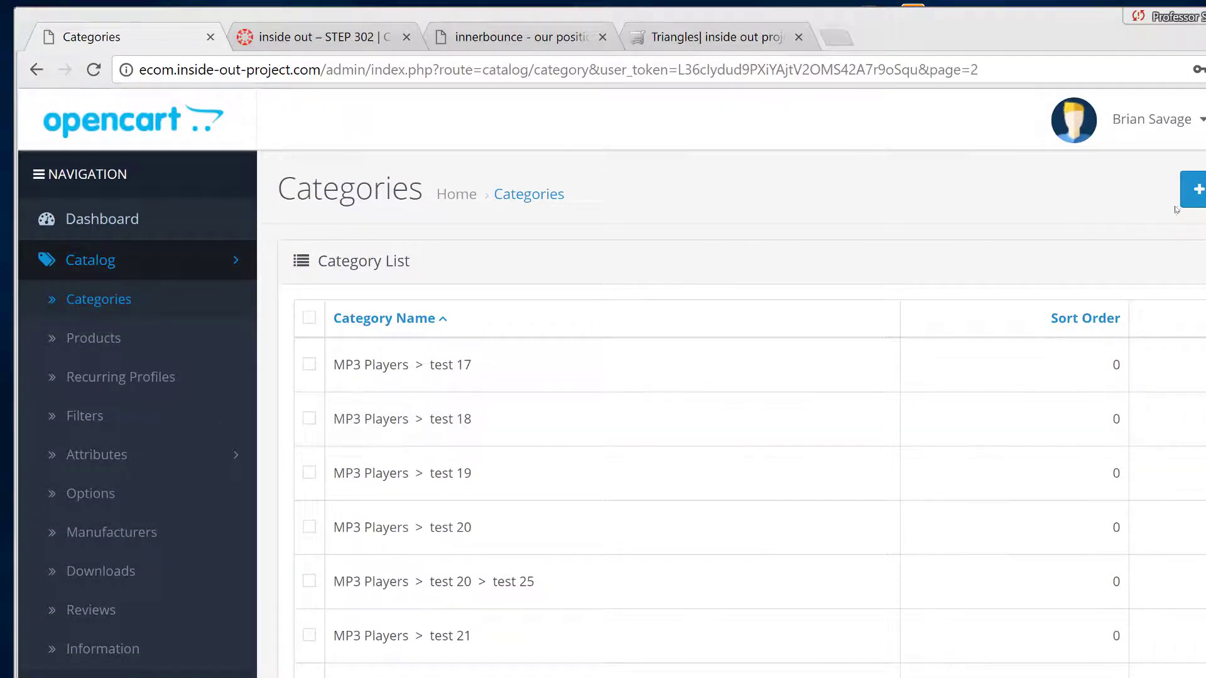
Start a new category and set its category name to Shapes.
left_click(1195, 189)
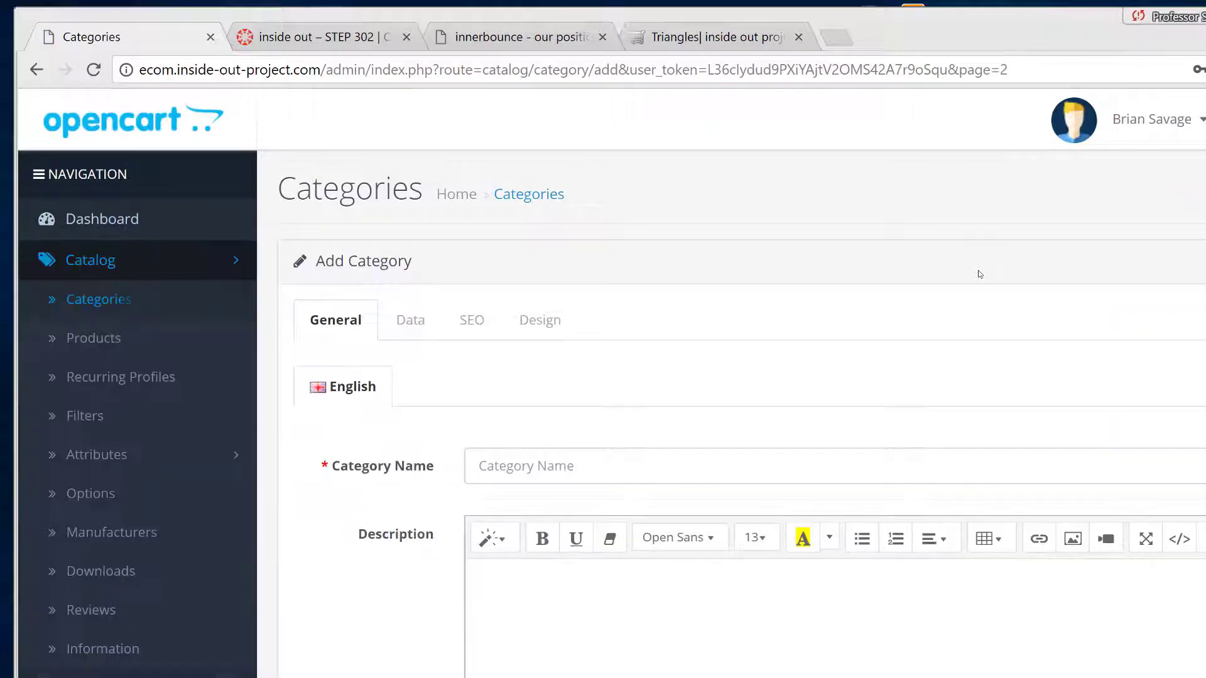
scroll(512, 419, "down", 3)
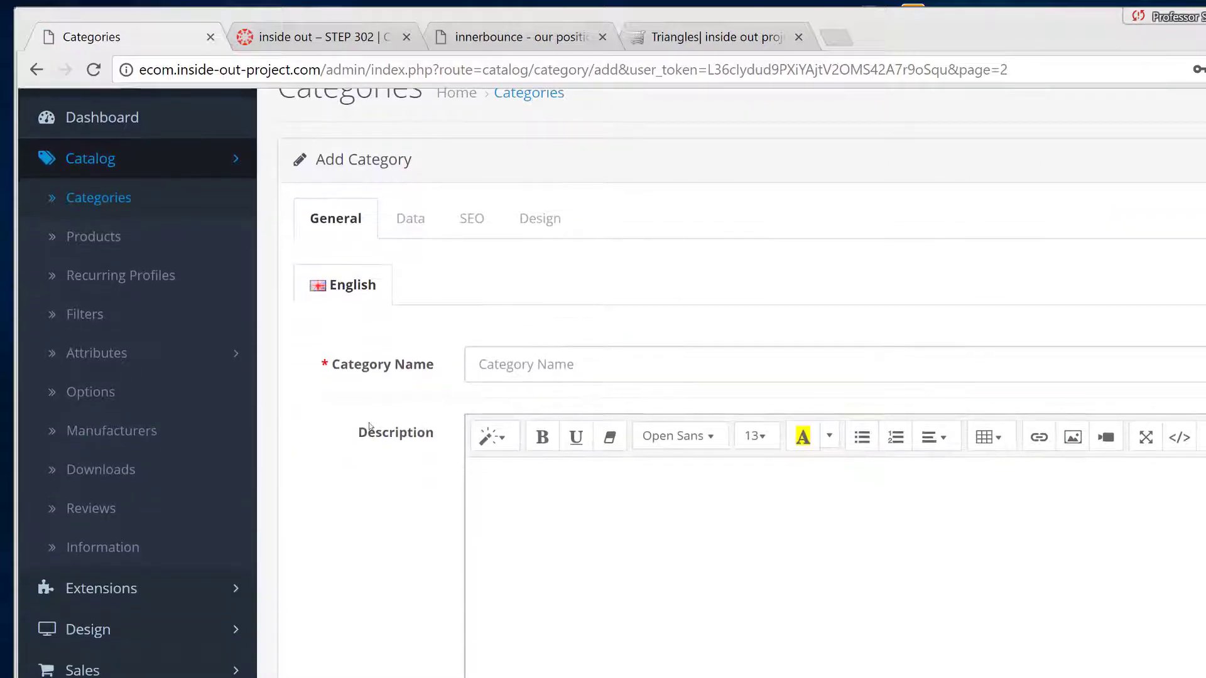
scroll(363, 415, "down", 1)
left_click(669, 155)
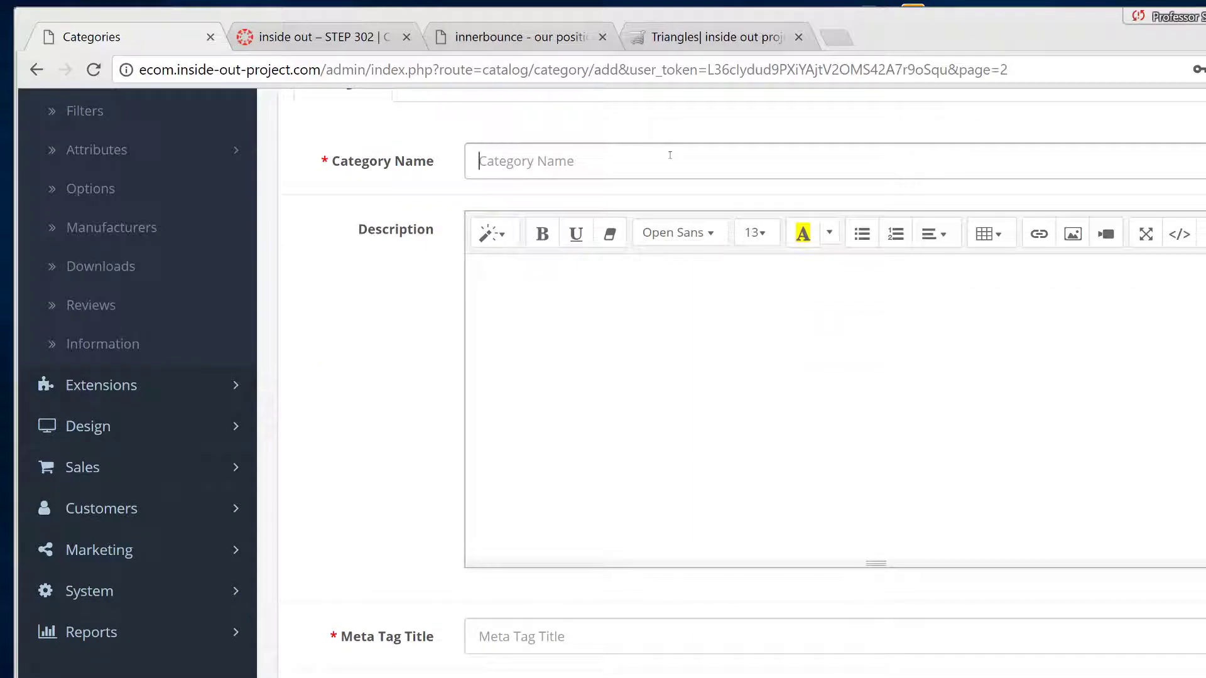
type("Shapes")
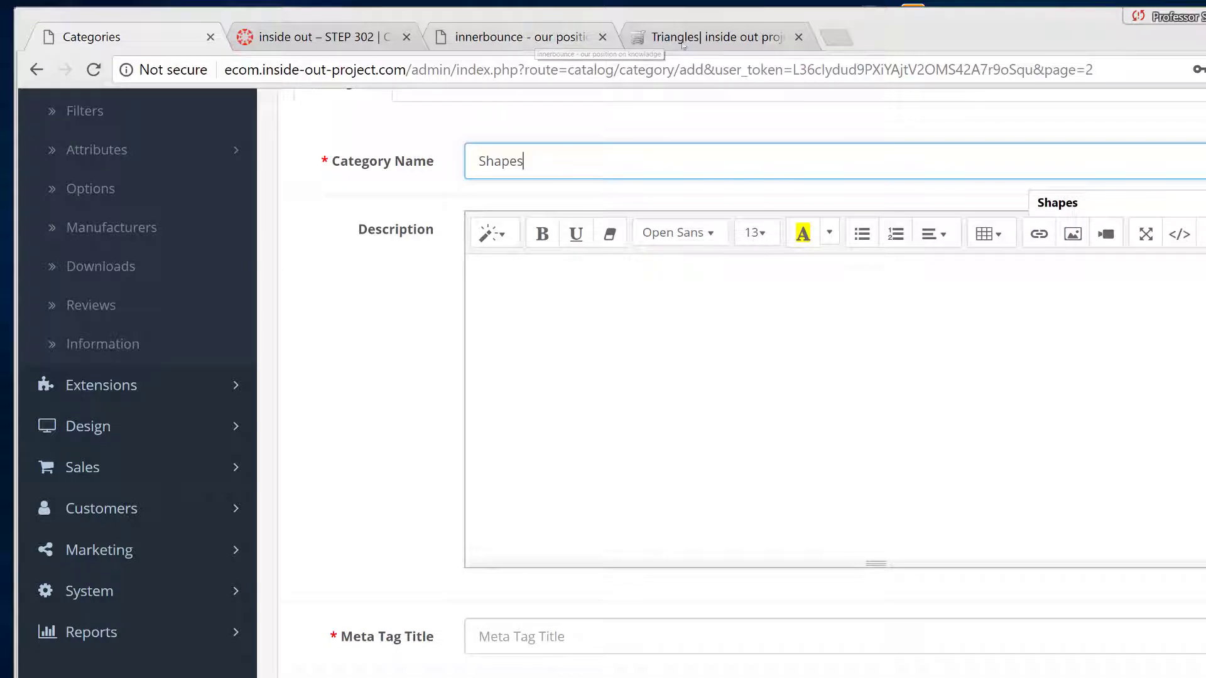
Copy the two-paragraph Shapes description from the change log into the category's description in code view, and return to the formatted view.
left_click(538, 41)
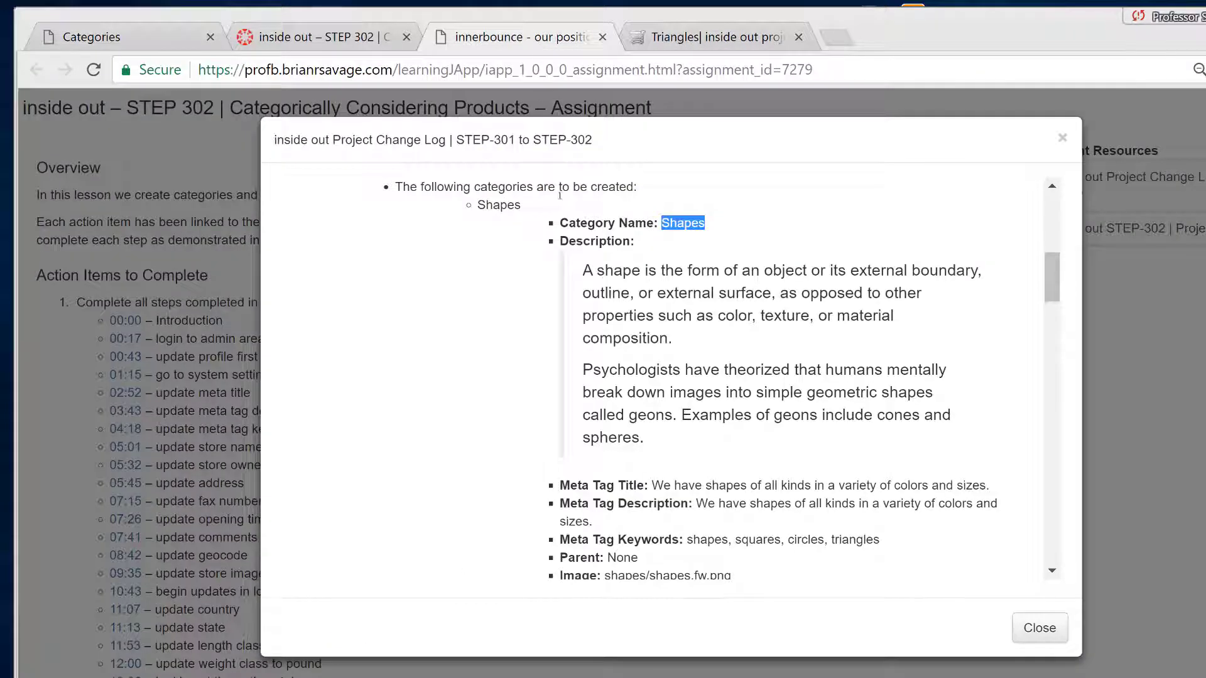
left_click_drag(583, 272, 660, 443)
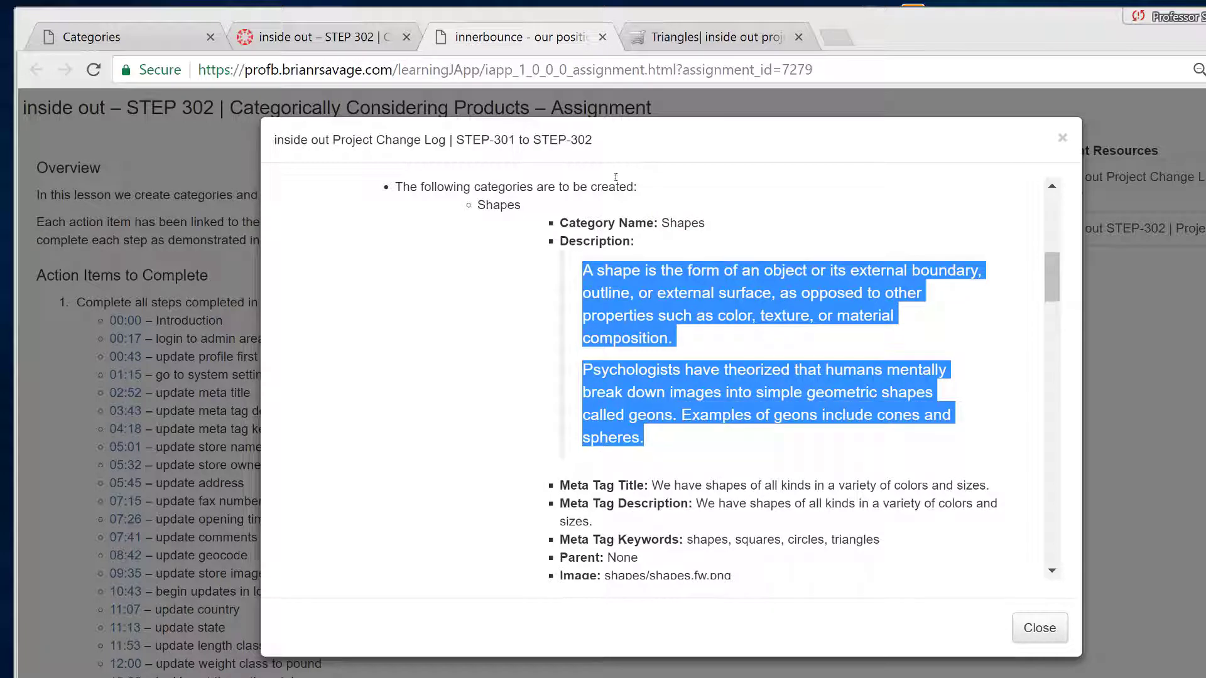
left_click(164, 41)
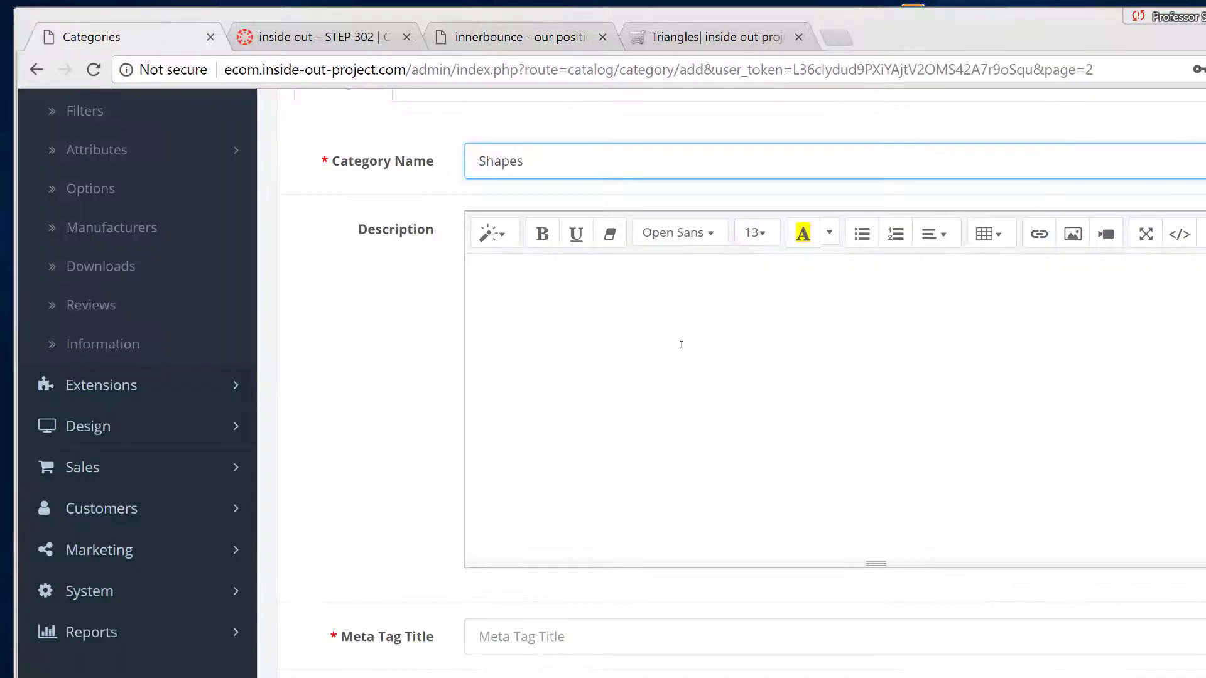
left_click(840, 314)
left_click(1179, 233)
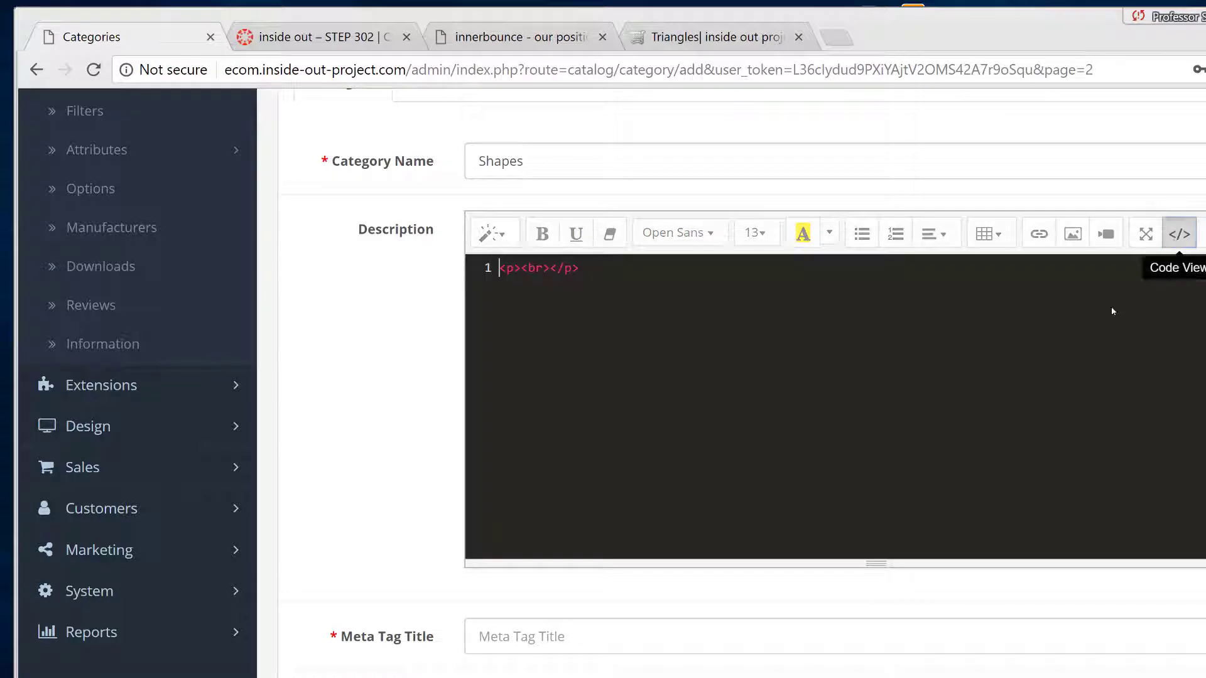
key("ctrl+v")
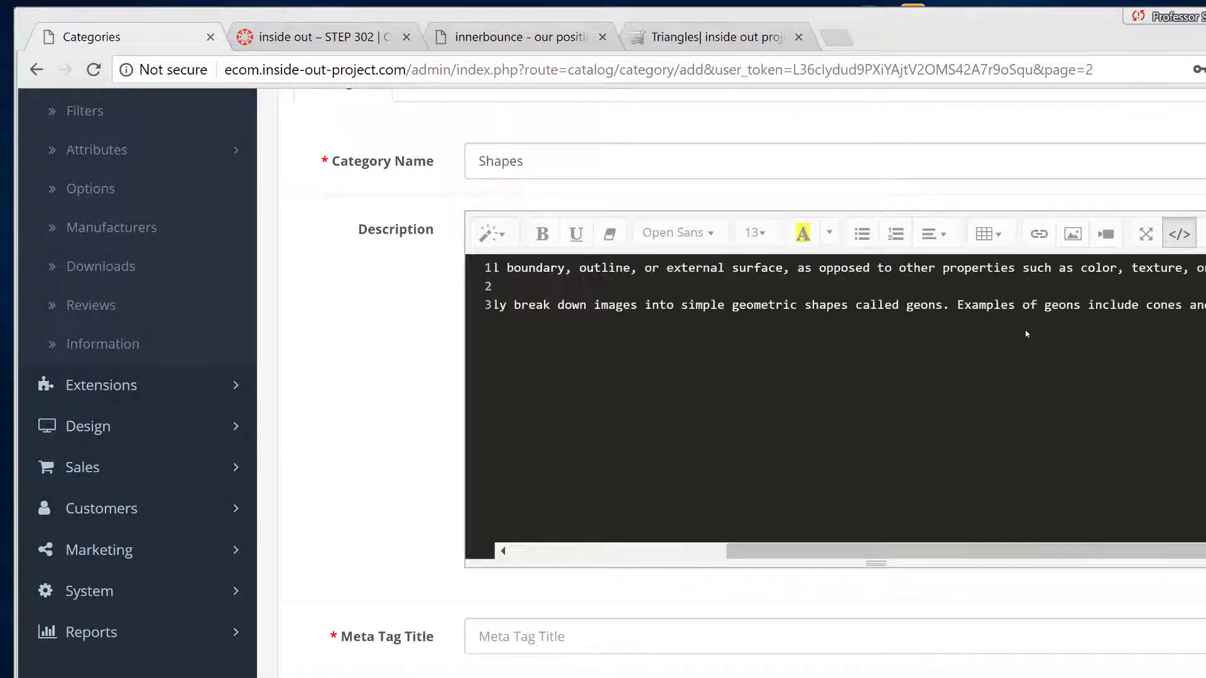
left_click(1178, 235)
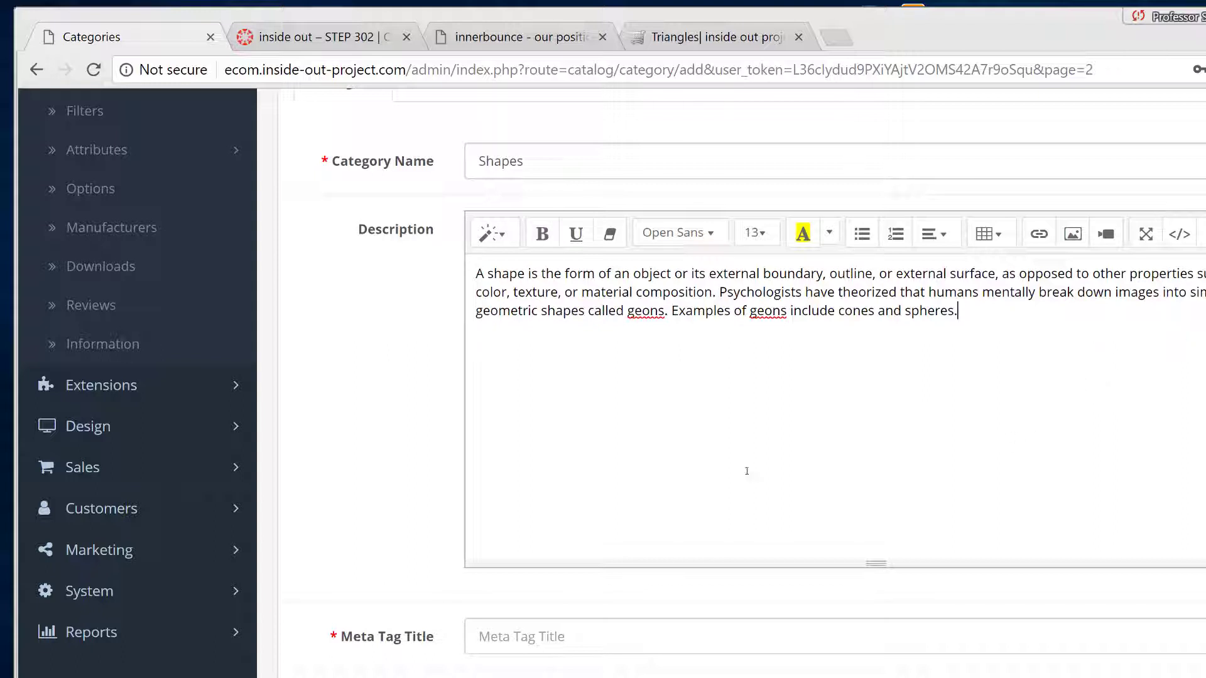
Copy "We have shapes of all kinds in a variety of colors and sizes." from the change log into the category's Meta Tag Title.
scroll(460, 467, "down", 2)
scroll(451, 457, "up", 2)
left_click(545, 42)
scroll(671, 447, "down", 2)
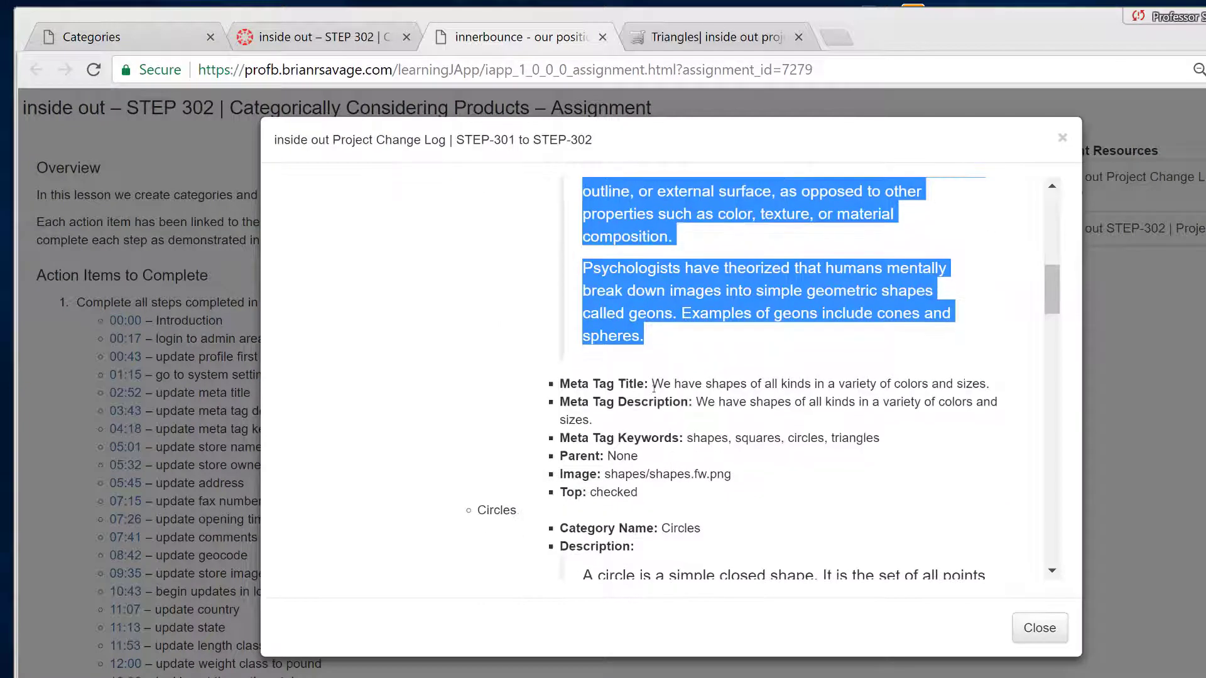
left_click_drag(653, 385, 1001, 385)
key("ctrl+c")
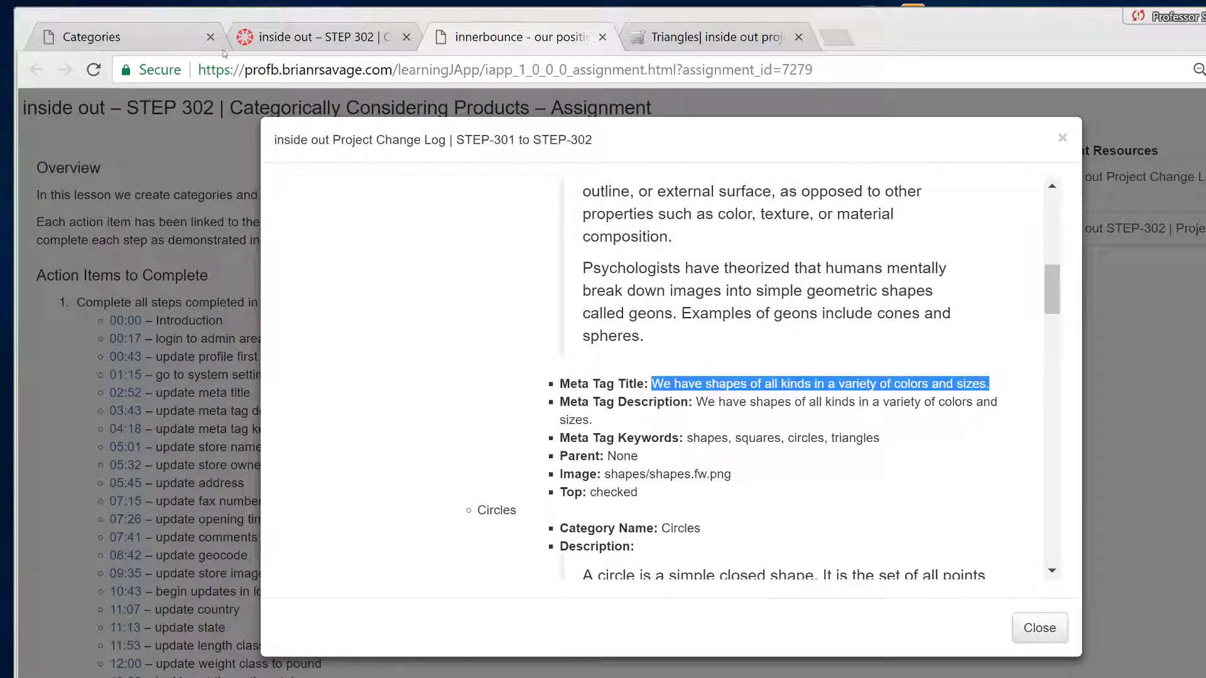
left_click_drag(519, 40, 263, 37)
left_click(173, 35)
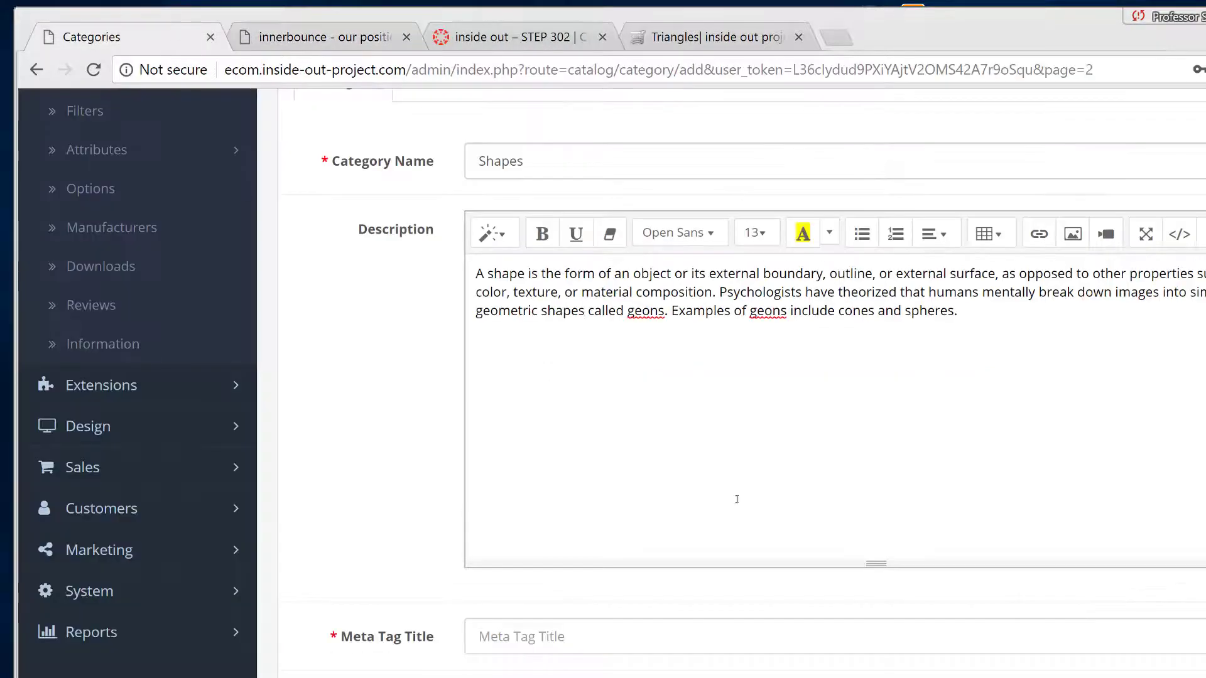
scroll(735, 570, "down", 2)
key("ctrl+v")
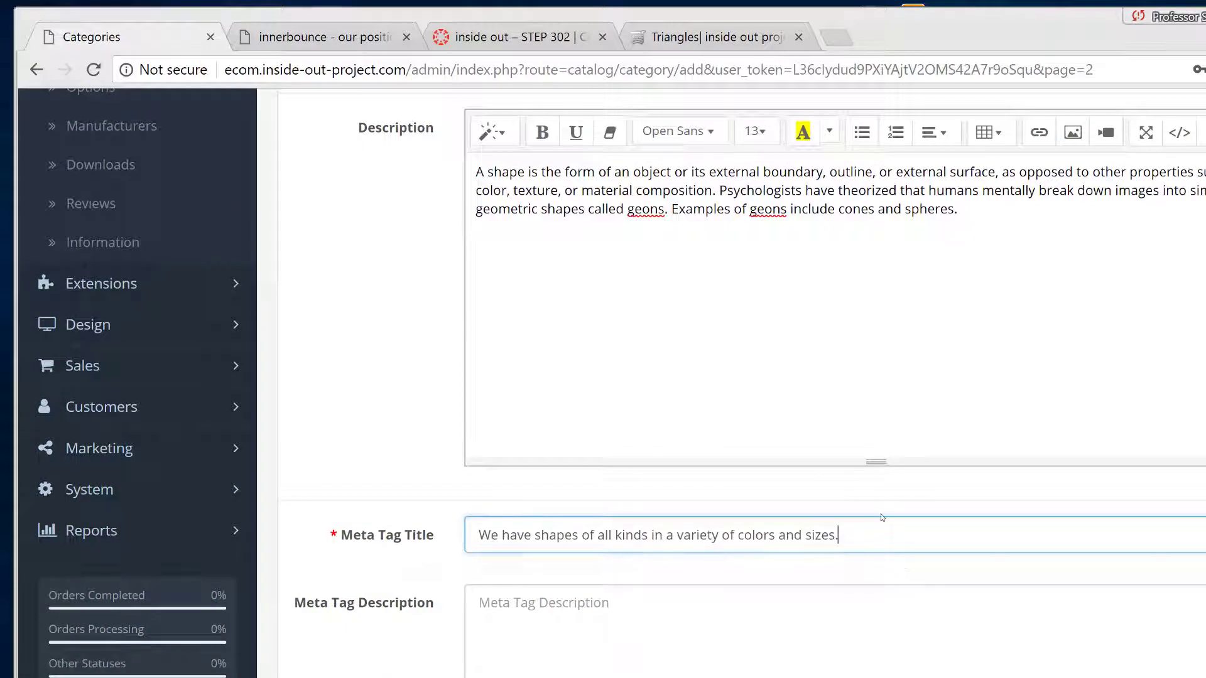
Move the sentence from the Meta Tag Title into the Meta Tag Description, leaving the title empty.
left_click_drag(854, 535, 469, 533)
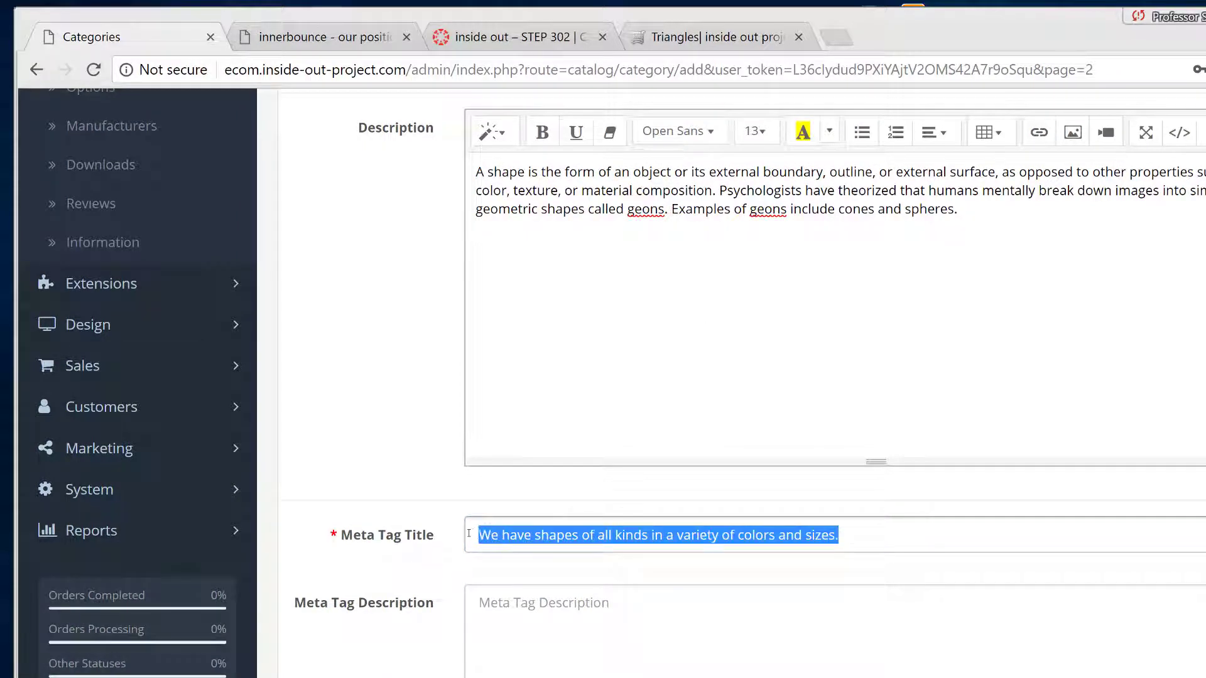
key("ctrl+x")
left_click(482, 603)
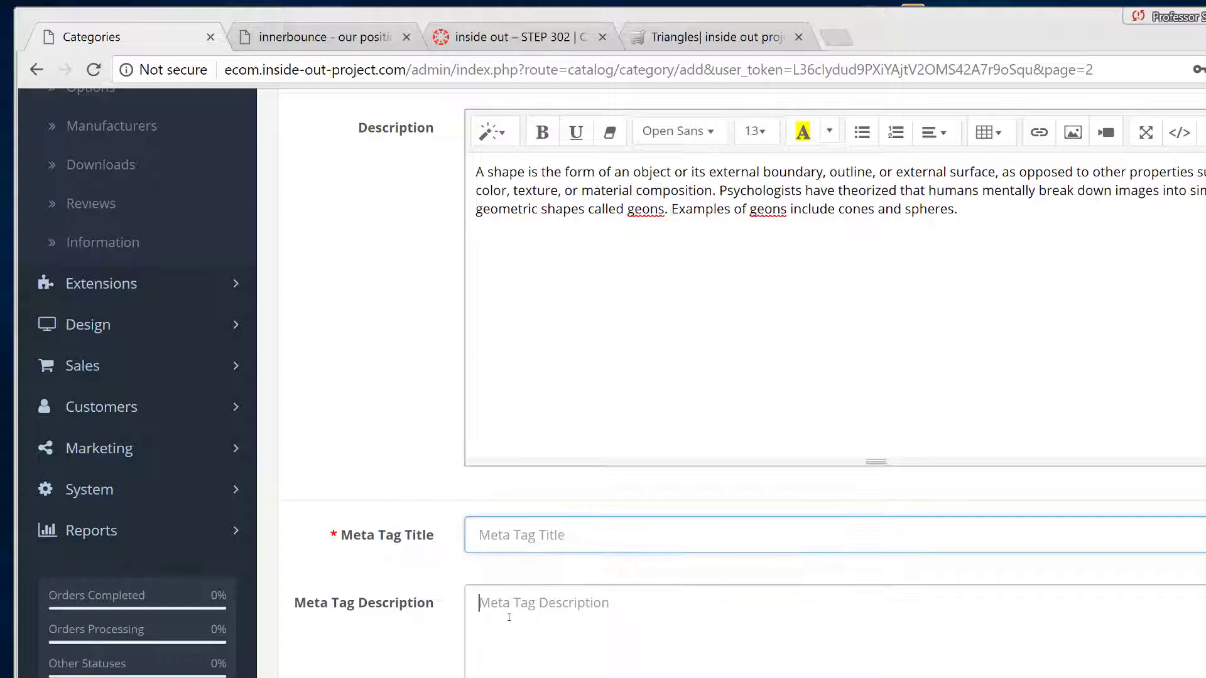
key("ctrl+v")
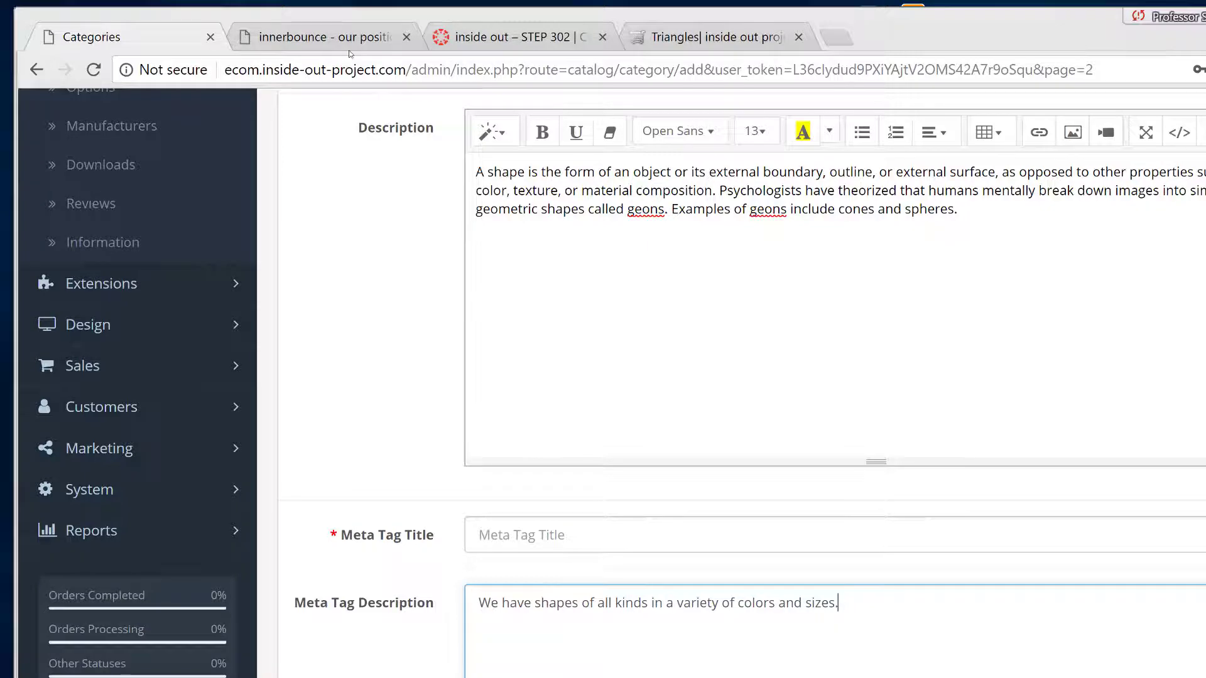
Copy "Circles | inside out project - EcomApp" from the Circles entry of the change log into the category's Meta Tag Title.
left_click(333, 38)
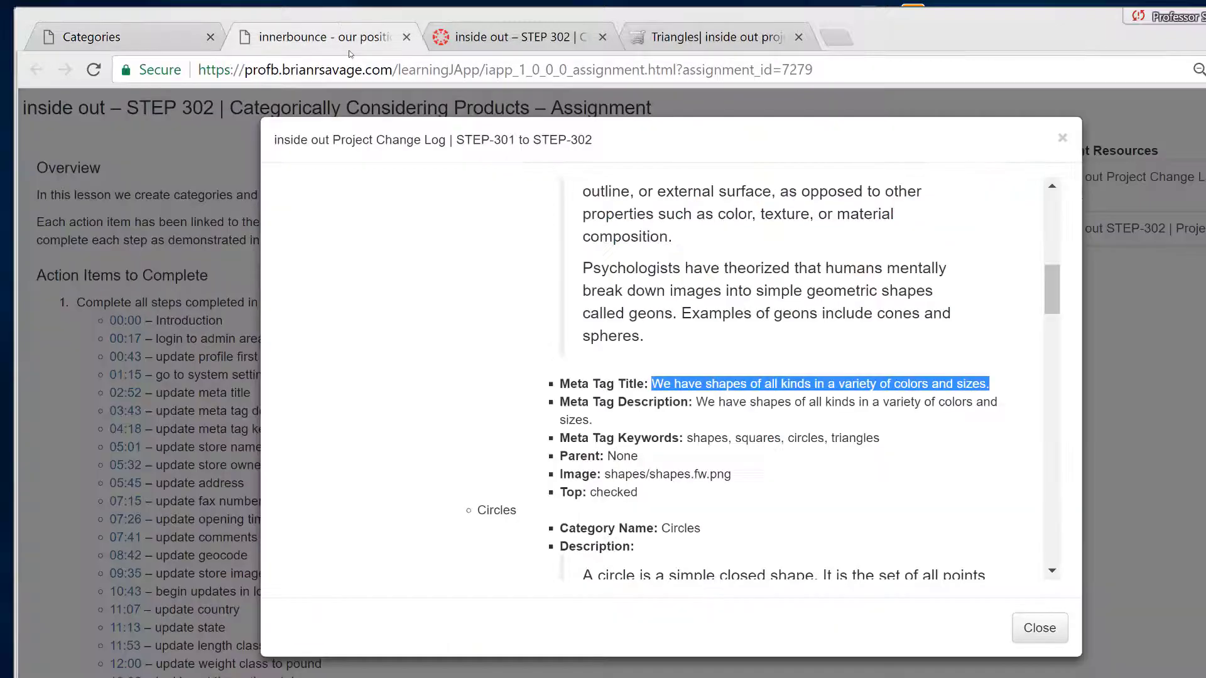
left_click(666, 408)
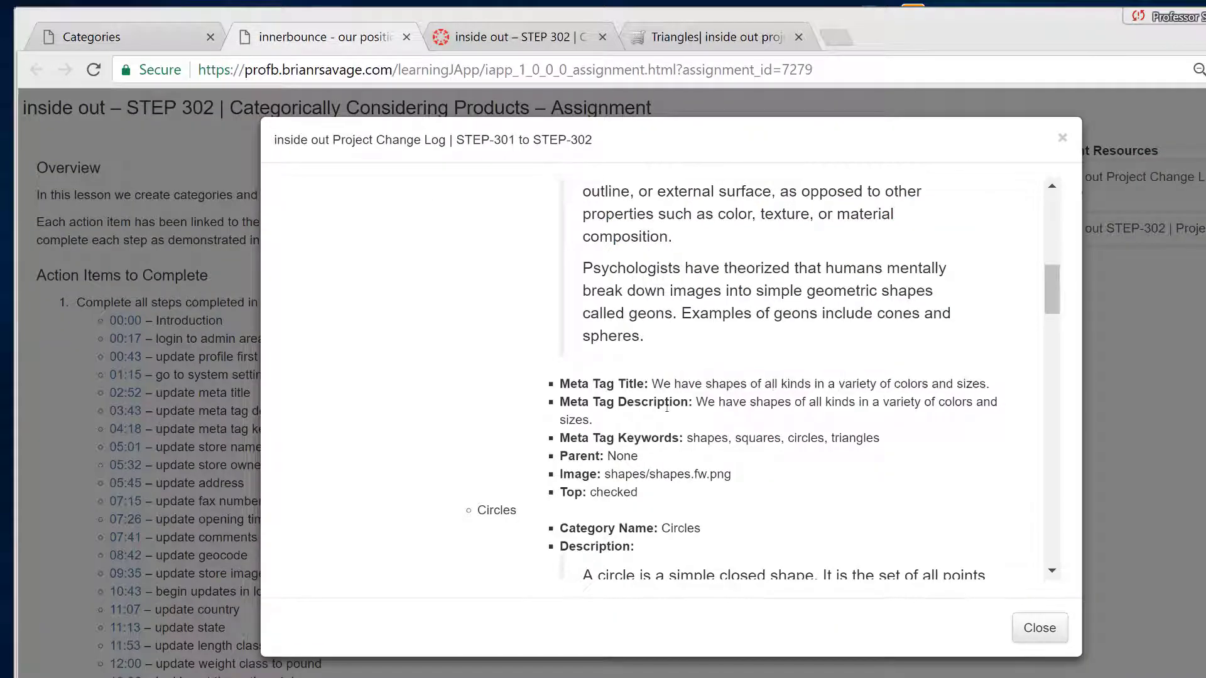
scroll(761, 409, "down", 3)
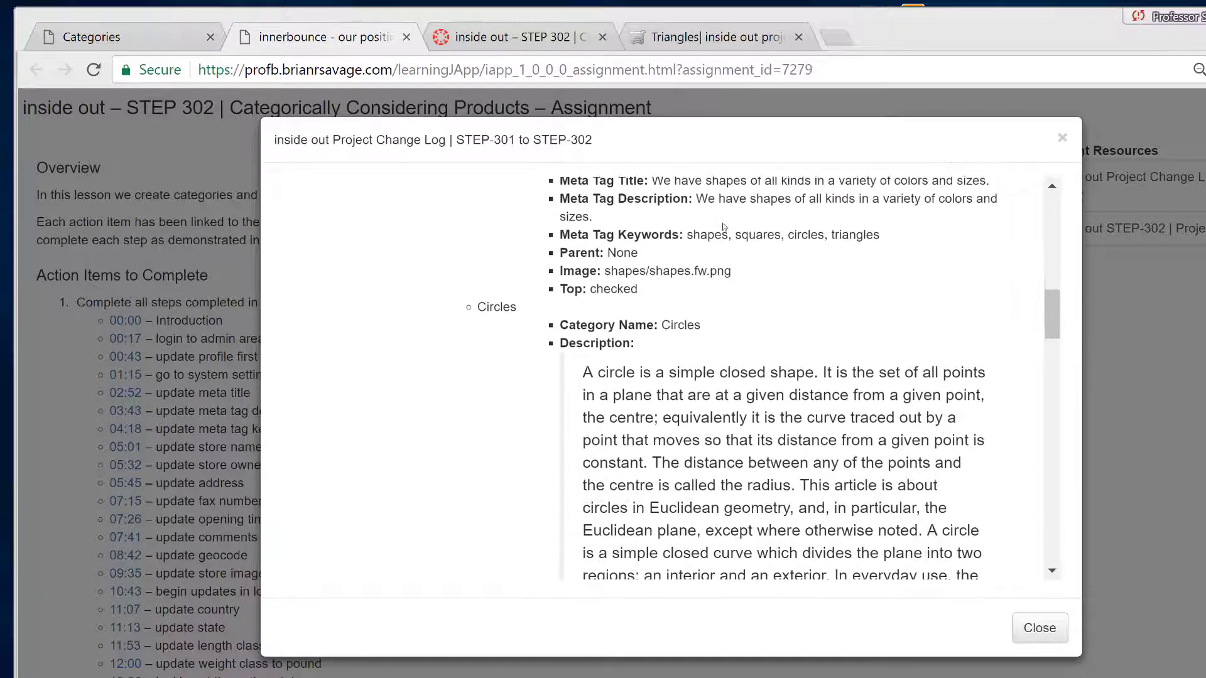
scroll(760, 400, "down", 6)
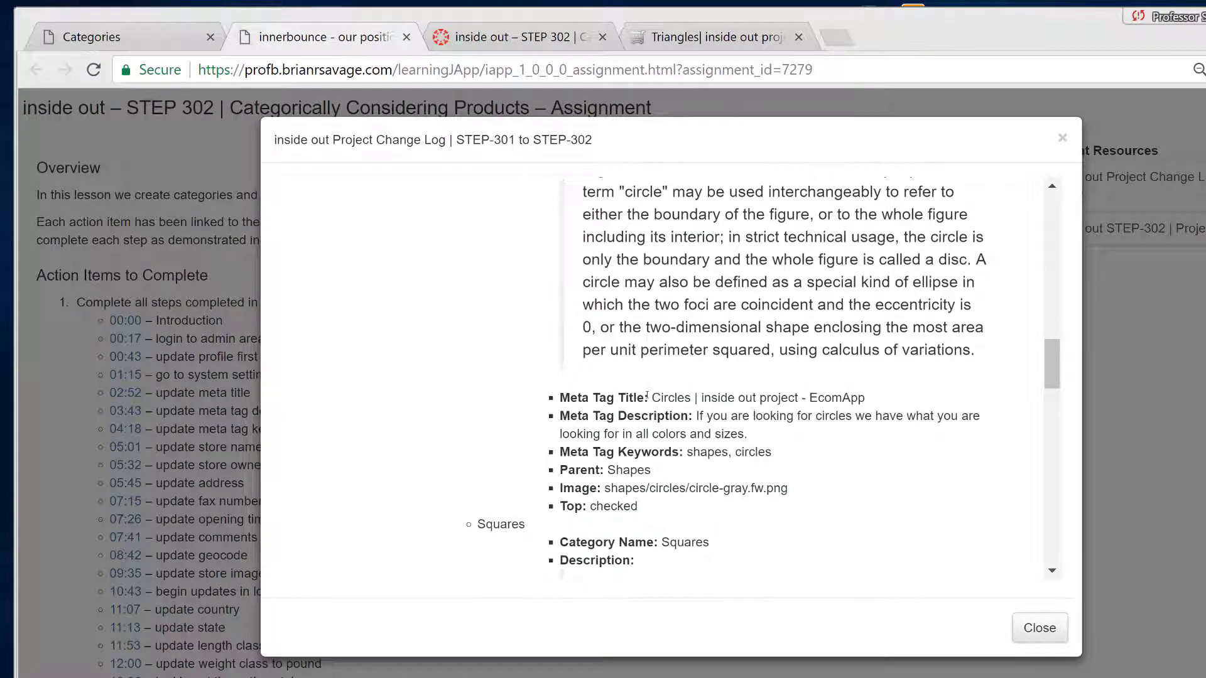
left_click_drag(687, 398, 883, 390)
left_click(665, 402)
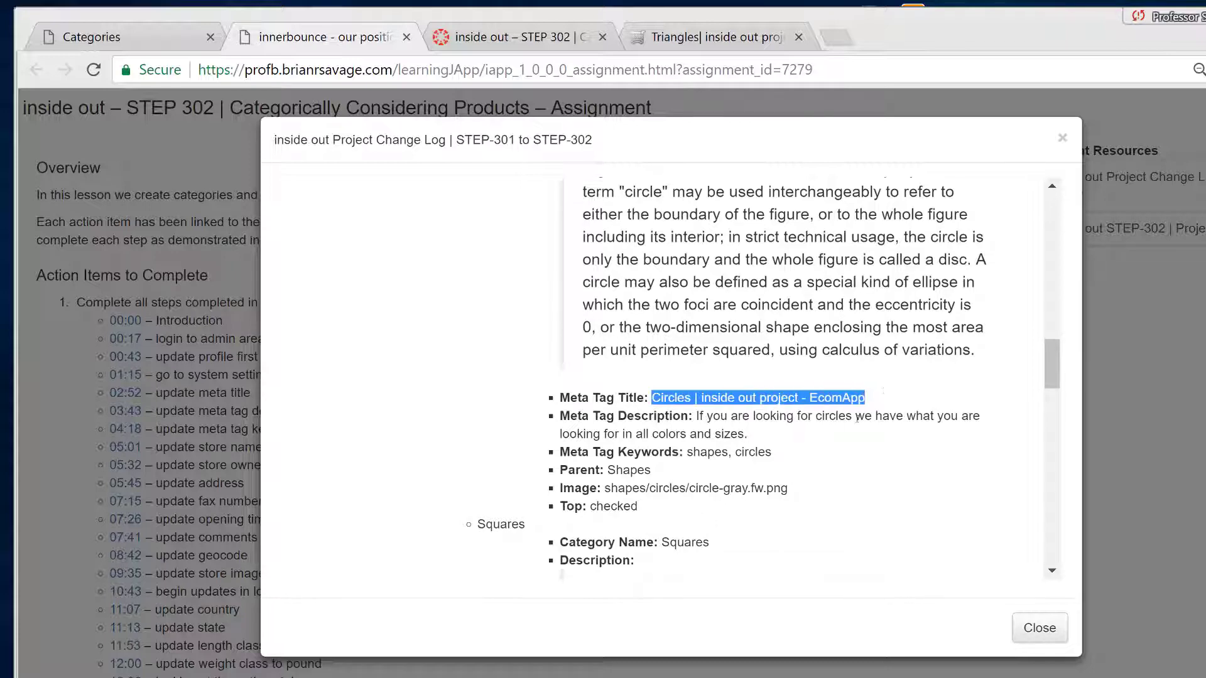
scroll(857, 417, "up", 7)
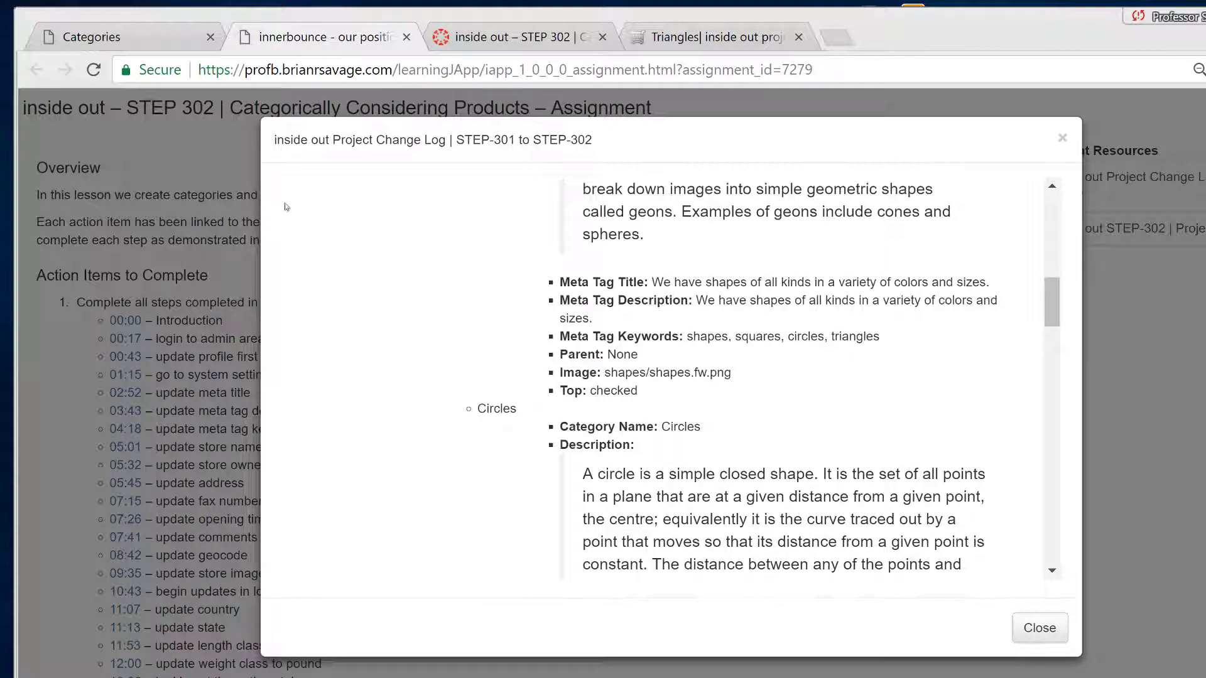
left_click(144, 38)
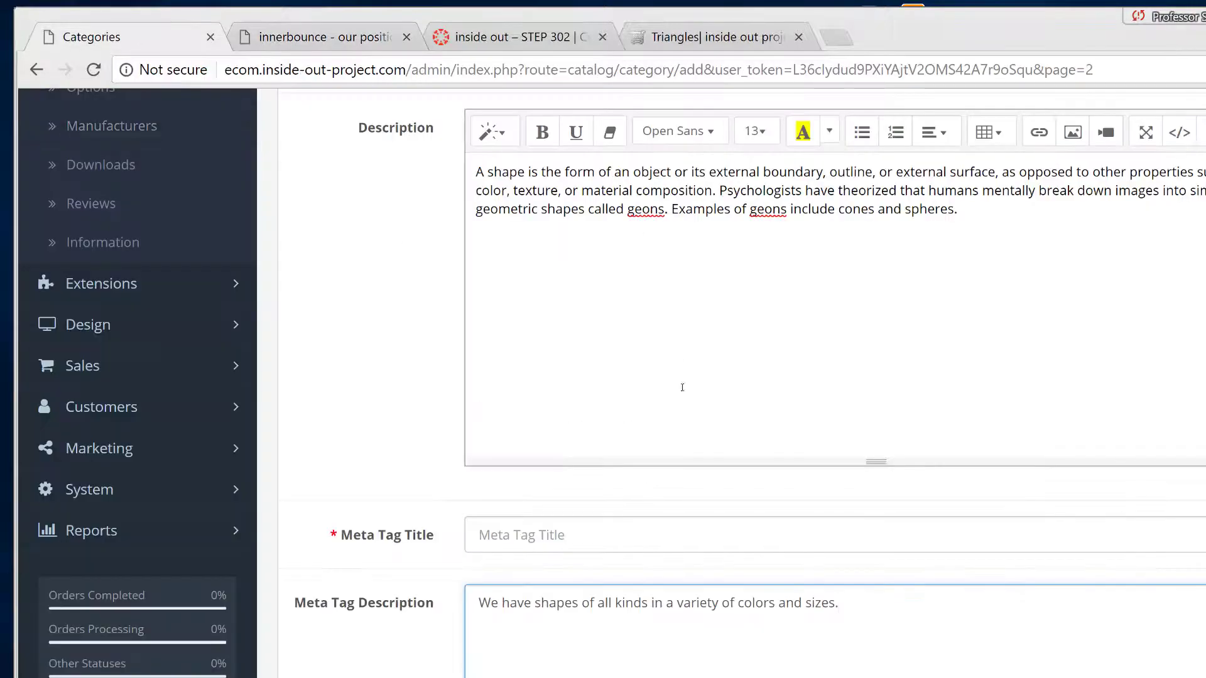
left_click(576, 523)
key("ctrl+v")
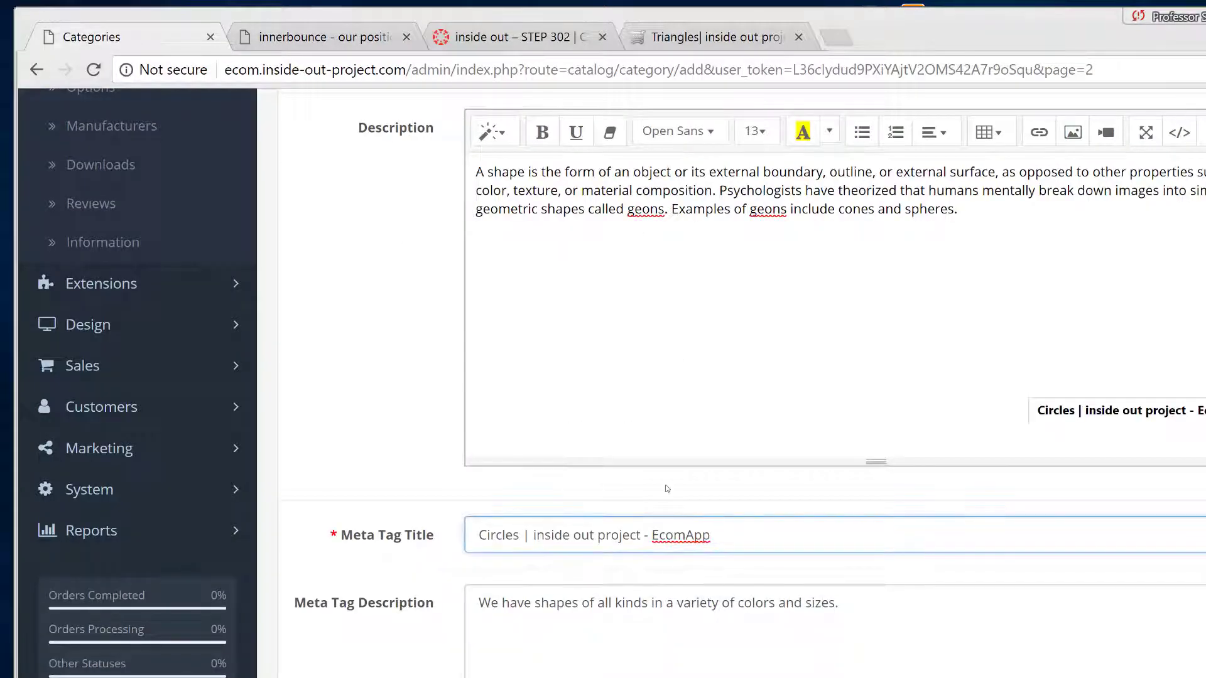
Replace "Circles" in the Meta Tag Title with the category name copied from the form, giving "Shapes| inside out project - EcomApp".
scroll(667, 489, "up", 2)
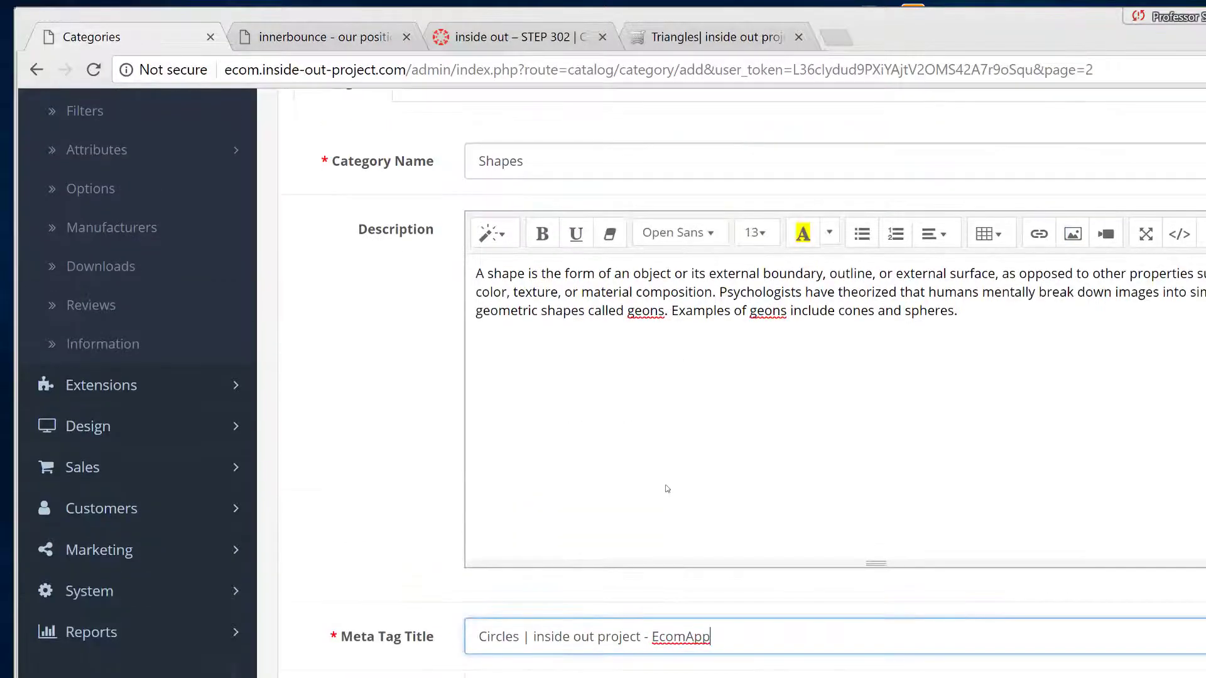
double_click(502, 161)
left_click(507, 637)
double_click(508, 637)
key("ctrl+v")
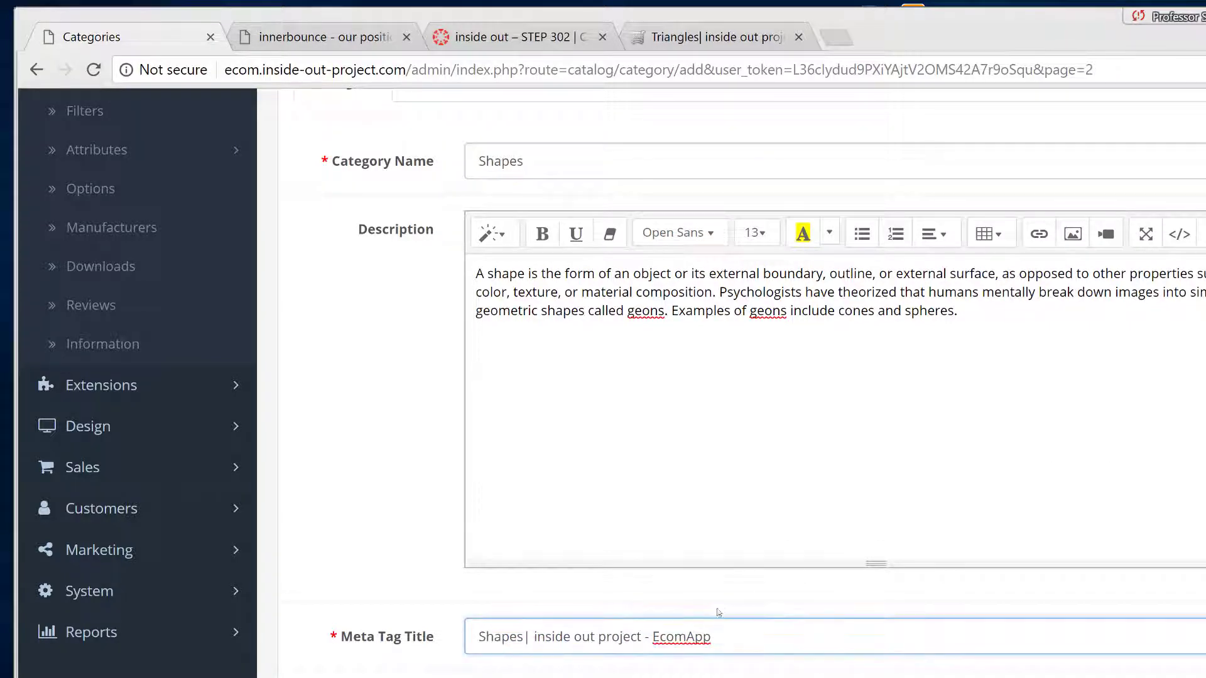
scroll(508, 619, "down", 5)
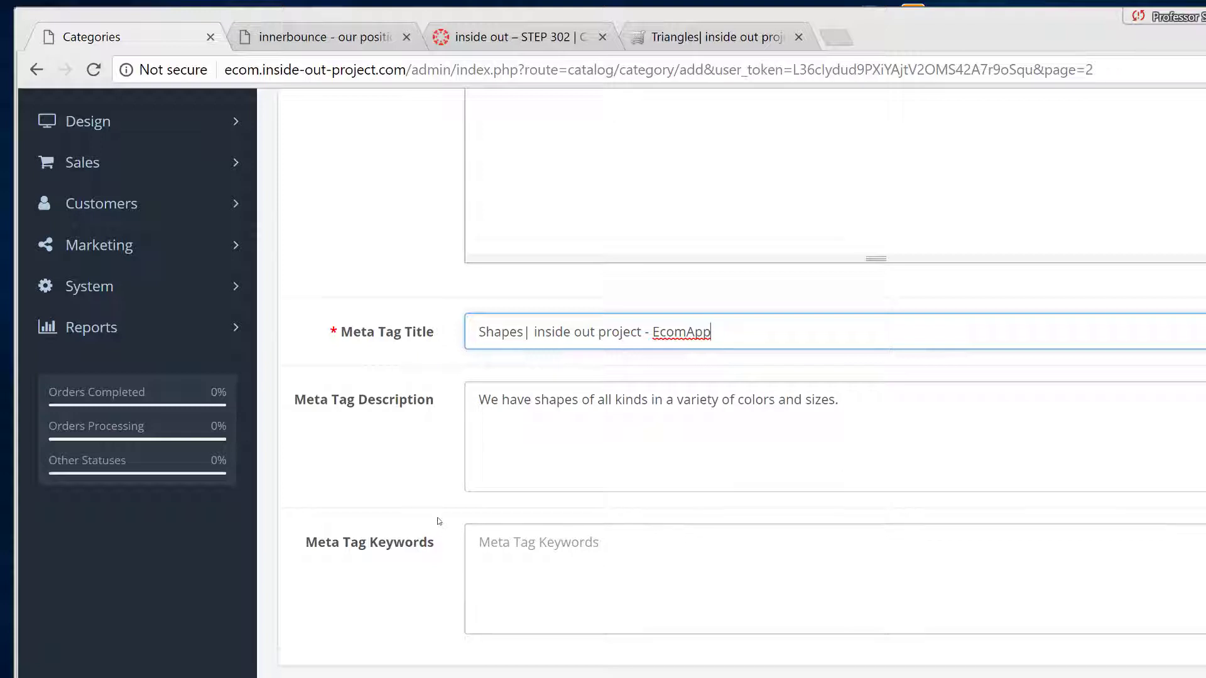
scroll(438, 522, "down", 2)
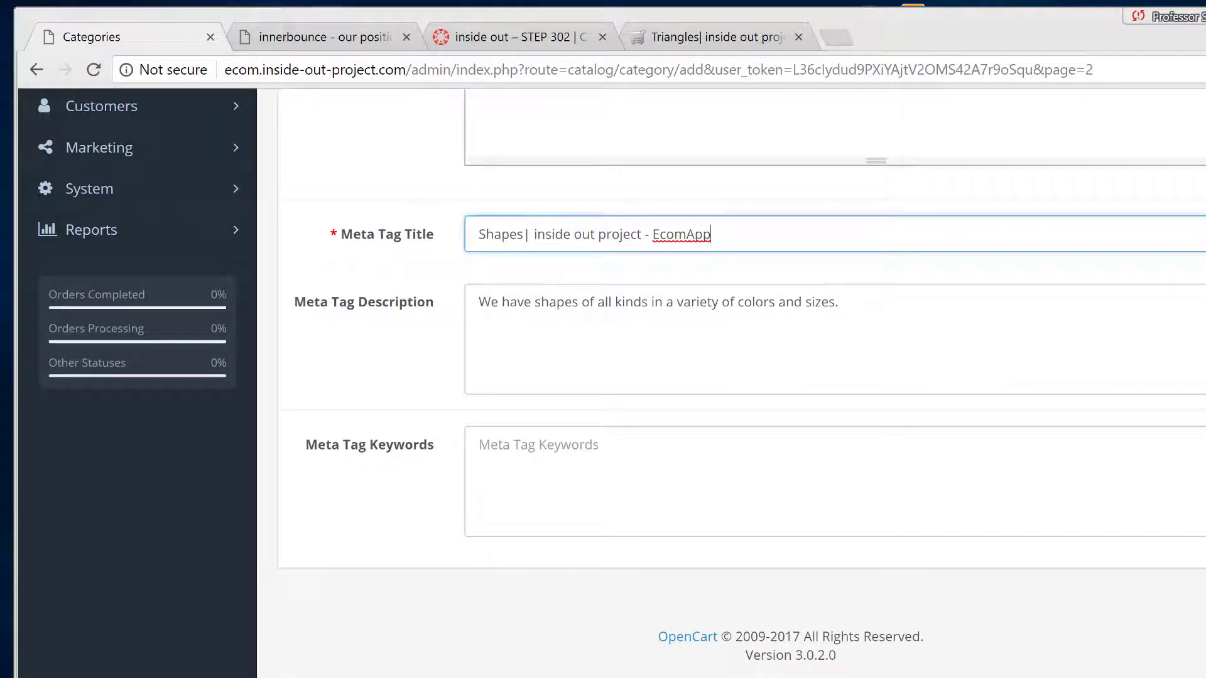
scroll(530, 672, "up", 1)
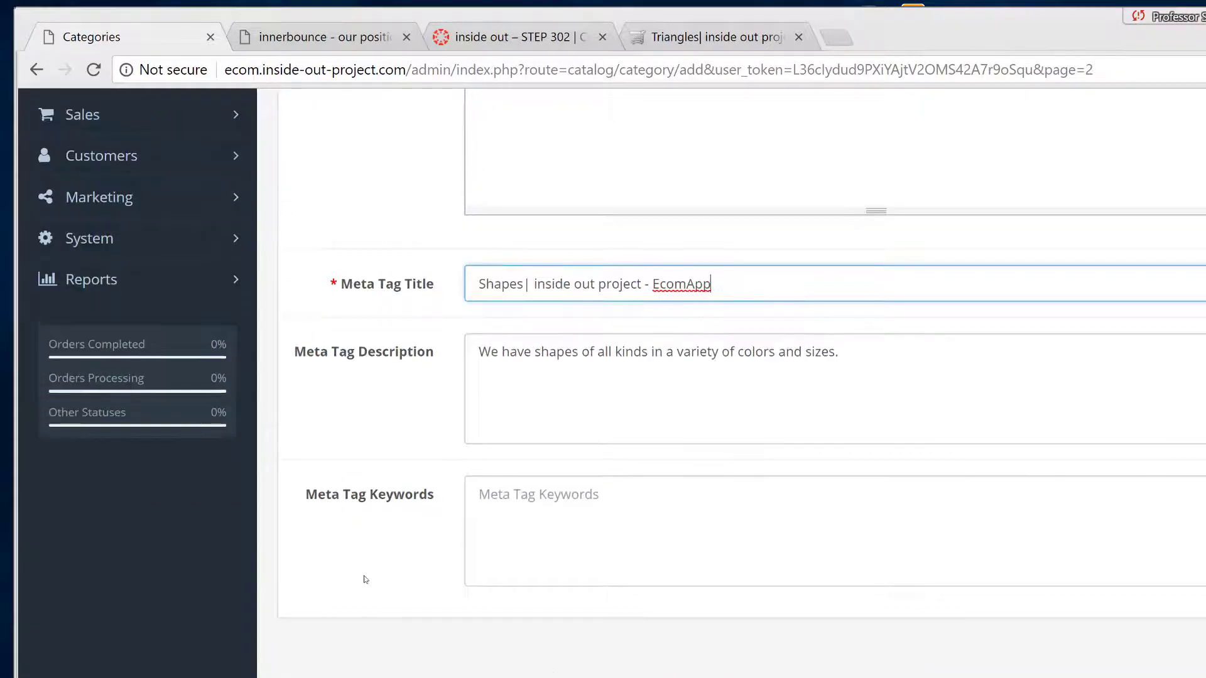
scroll(366, 579, "up", 12)
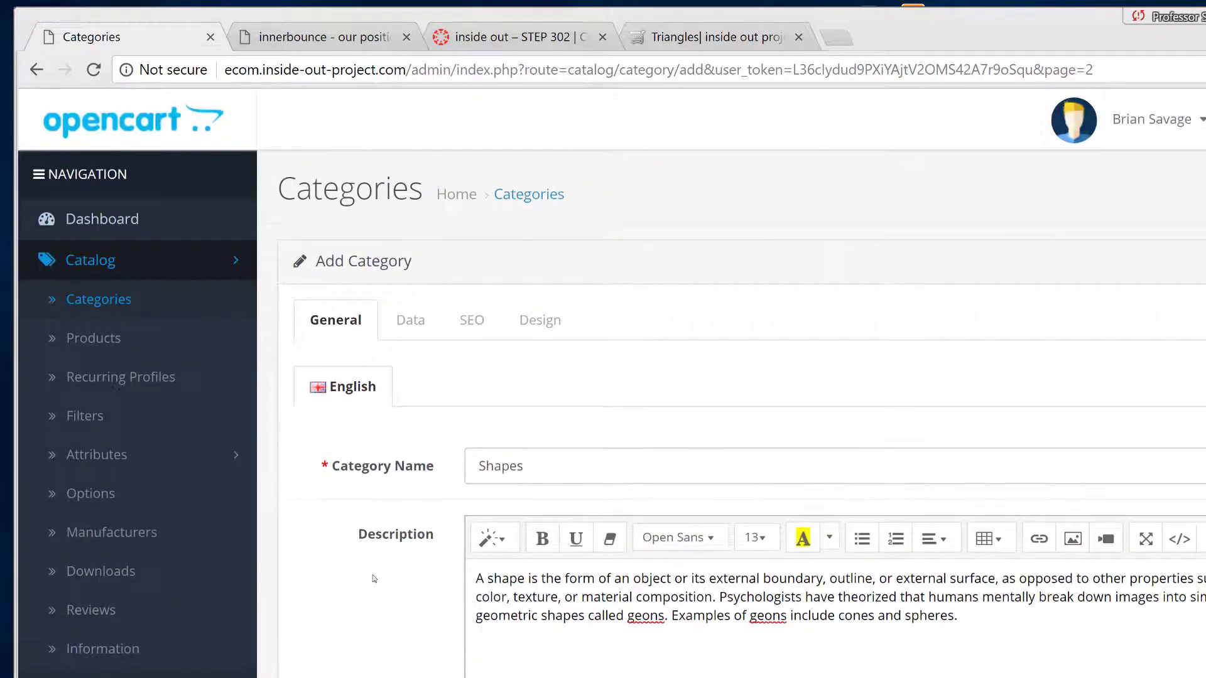
scroll(374, 578, "down", 2)
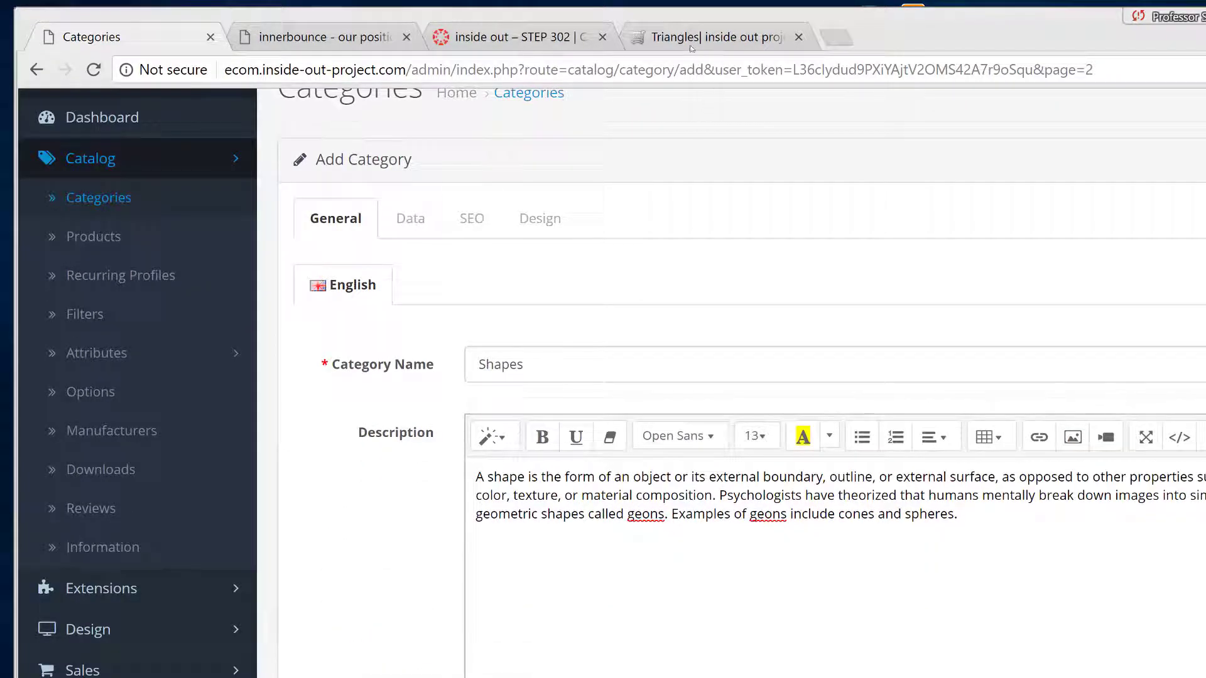
Copy the Shapes keywords "shapes, squares, circles, triangles" from the change log into the category's Meta Tag Keywords.
left_click(351, 38)
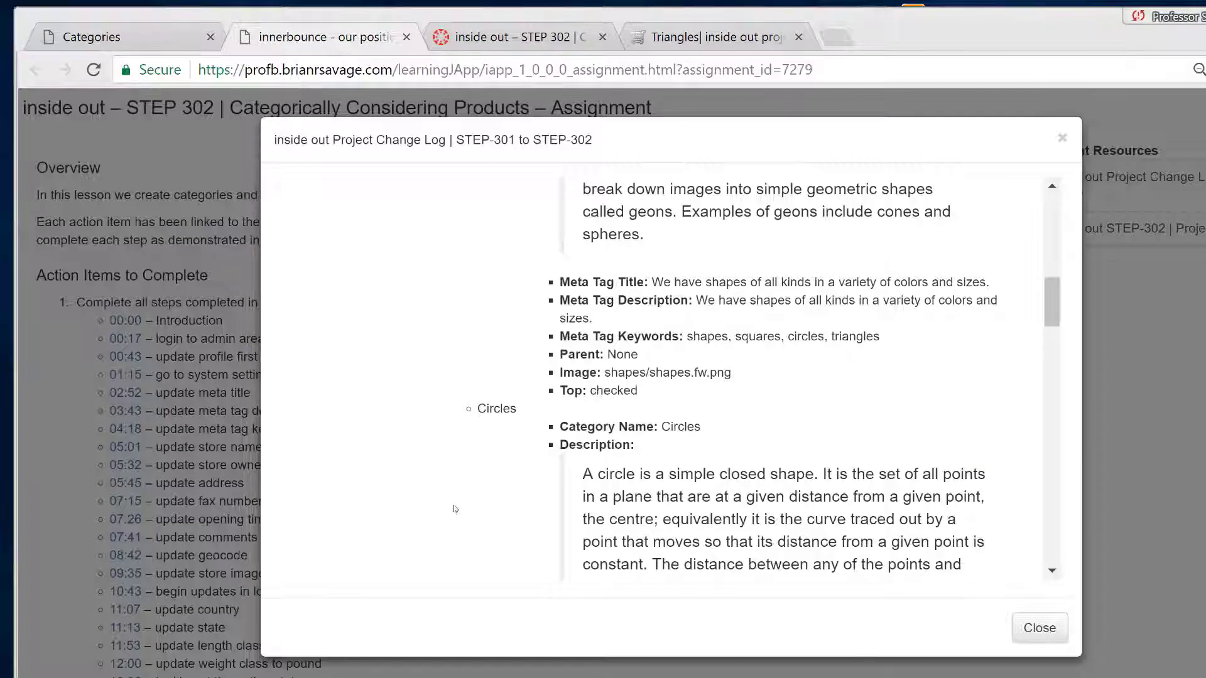
scroll(682, 422, "up", 3)
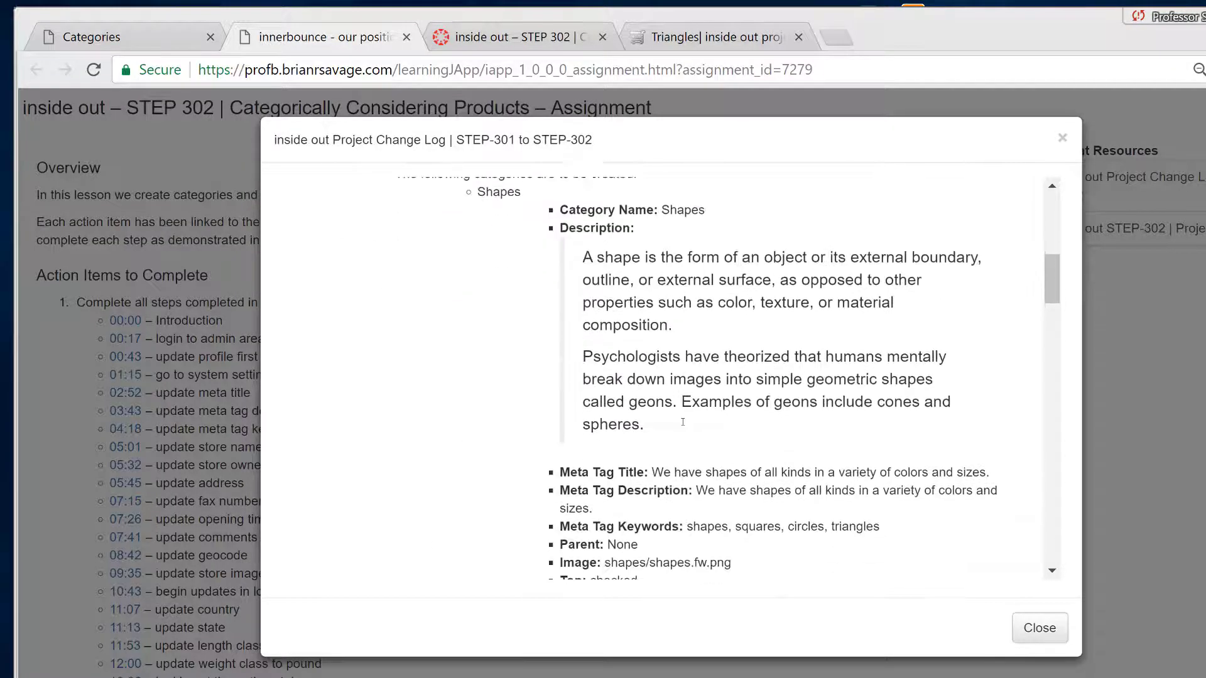
scroll(682, 421, "down", 1)
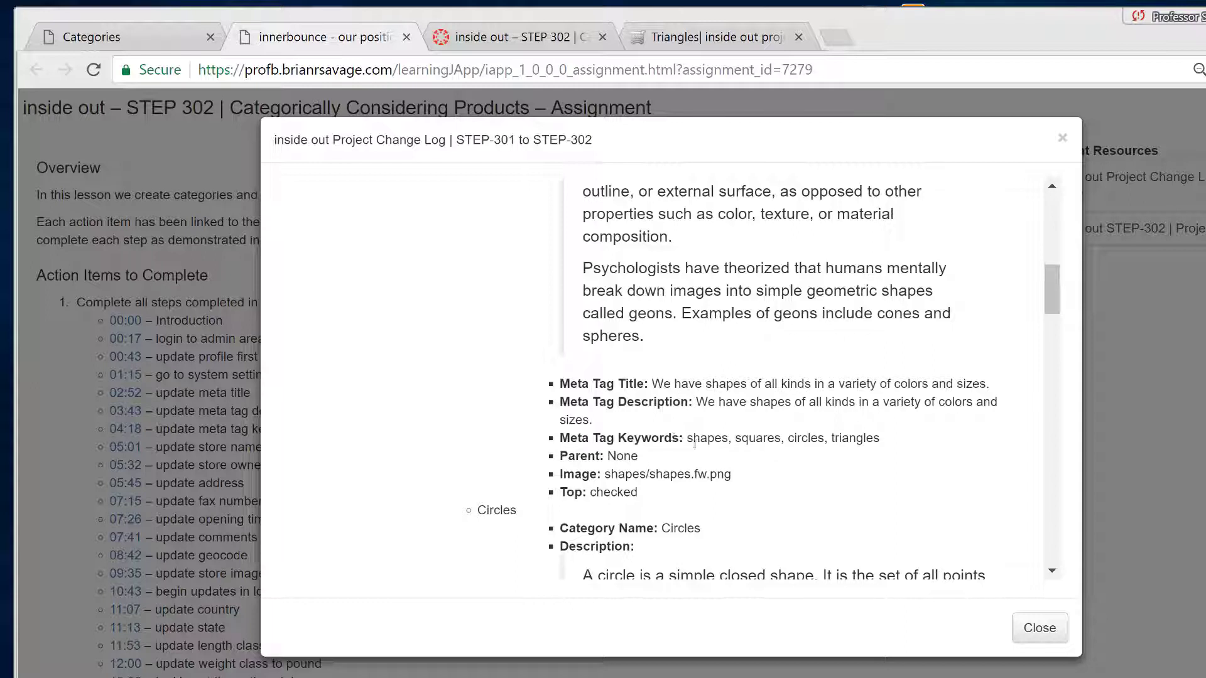
left_click_drag(689, 442, 783, 424)
left_click(879, 449)
left_click(689, 441)
left_click_drag(690, 441, 883, 446)
key("ctrl+c")
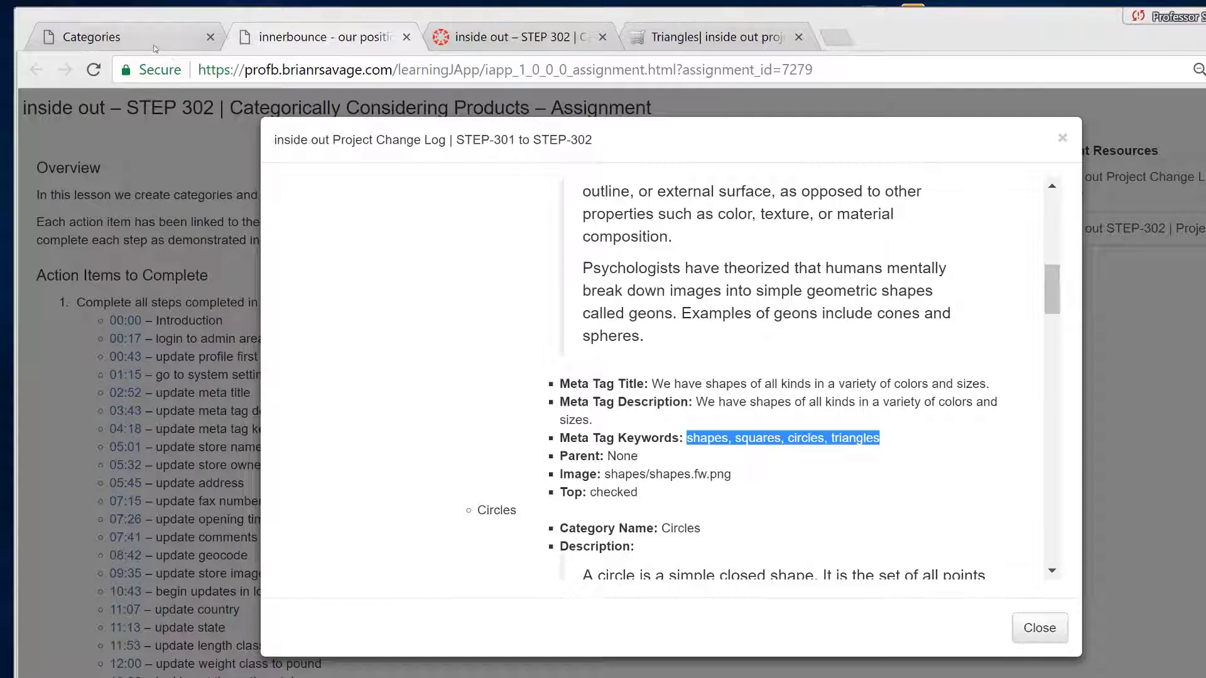
left_click(155, 39)
scroll(450, 474, "down", 8)
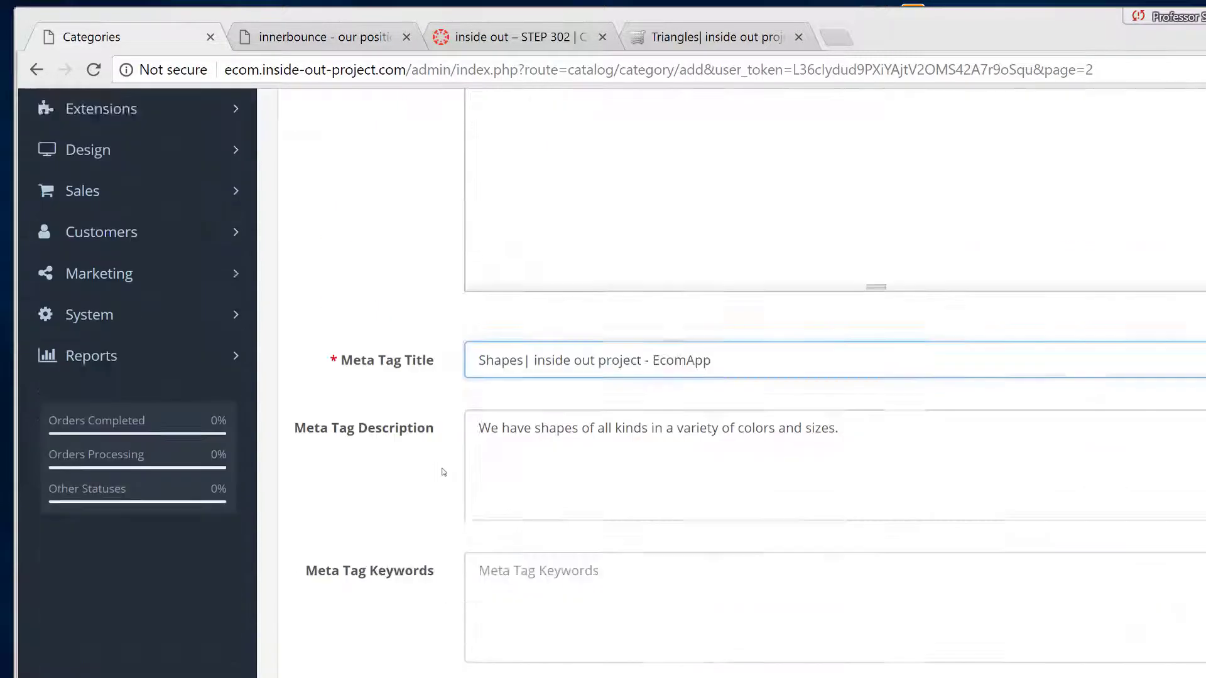
left_click(556, 549)
key("ctrl+v")
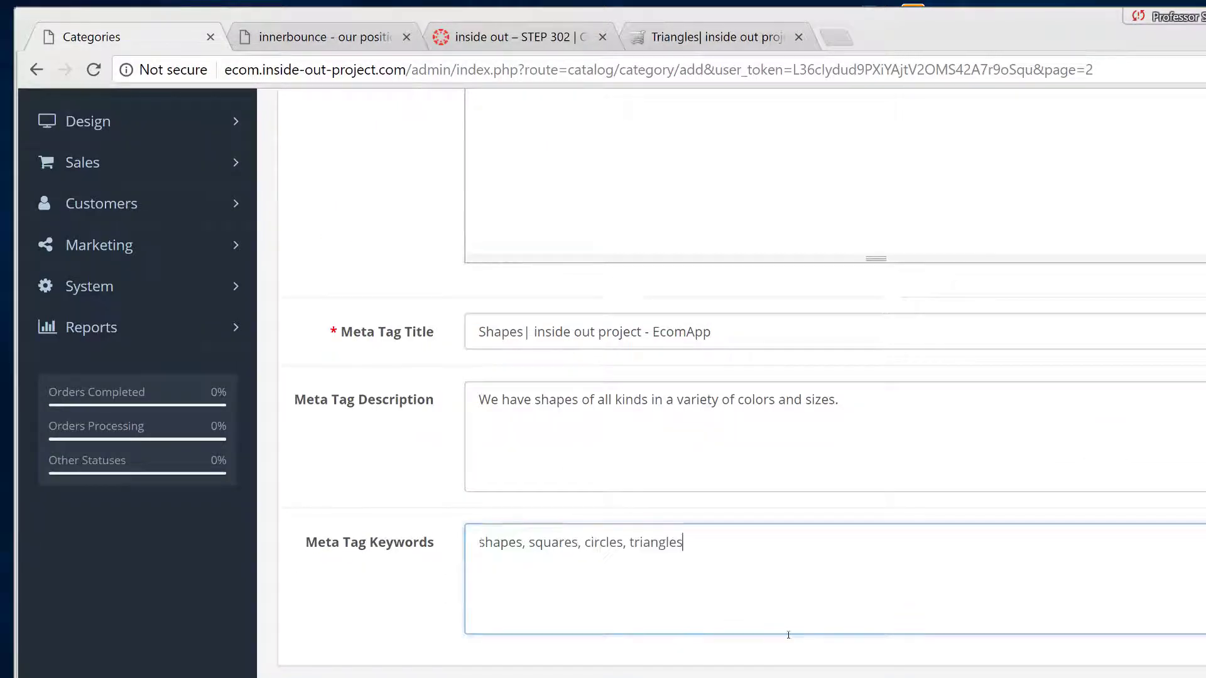
scroll(417, 553, "up", 5)
scroll(418, 552, "down", 3)
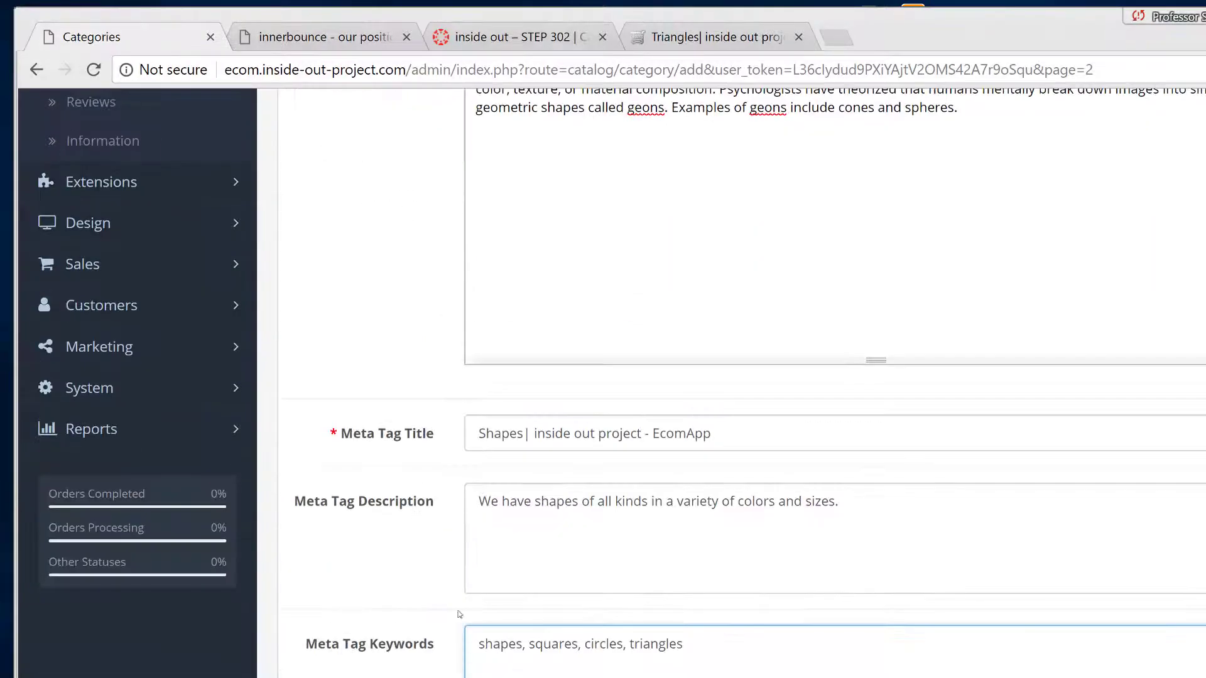
double_click(496, 643)
left_click(541, 645)
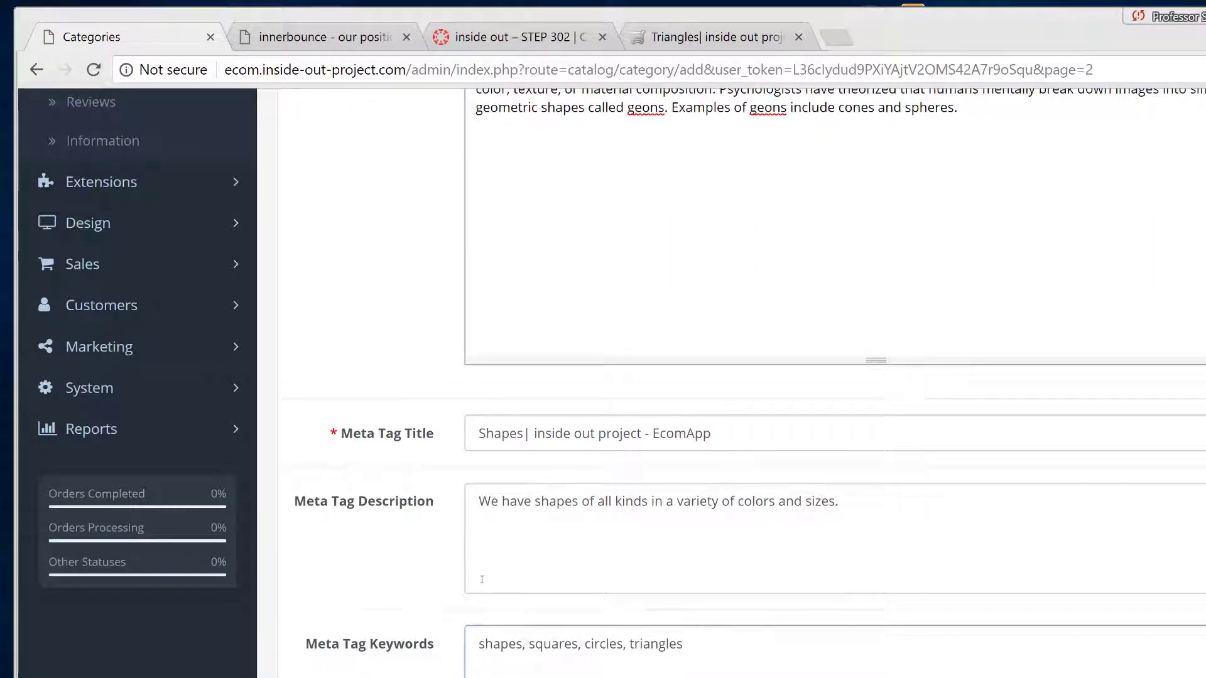
Open the Data settings of the new Shapes category at its Image setting.
scroll(473, 579, "up", 5)
left_click(422, 237)
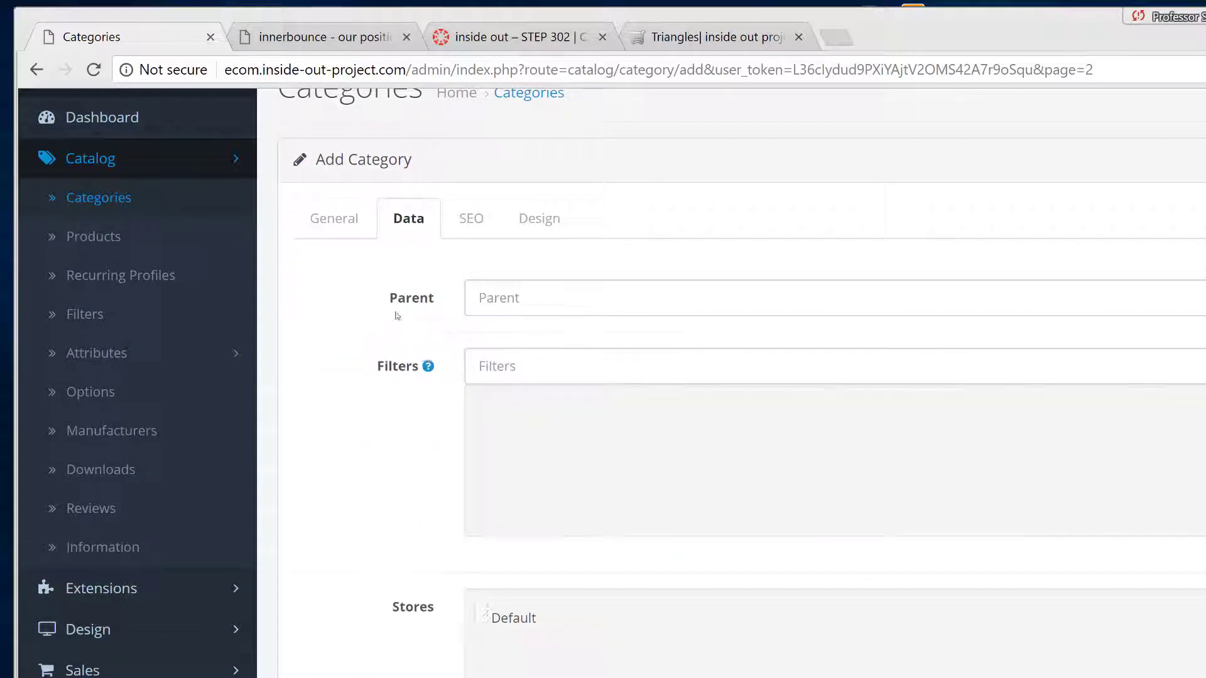
scroll(370, 421, "down", 2)
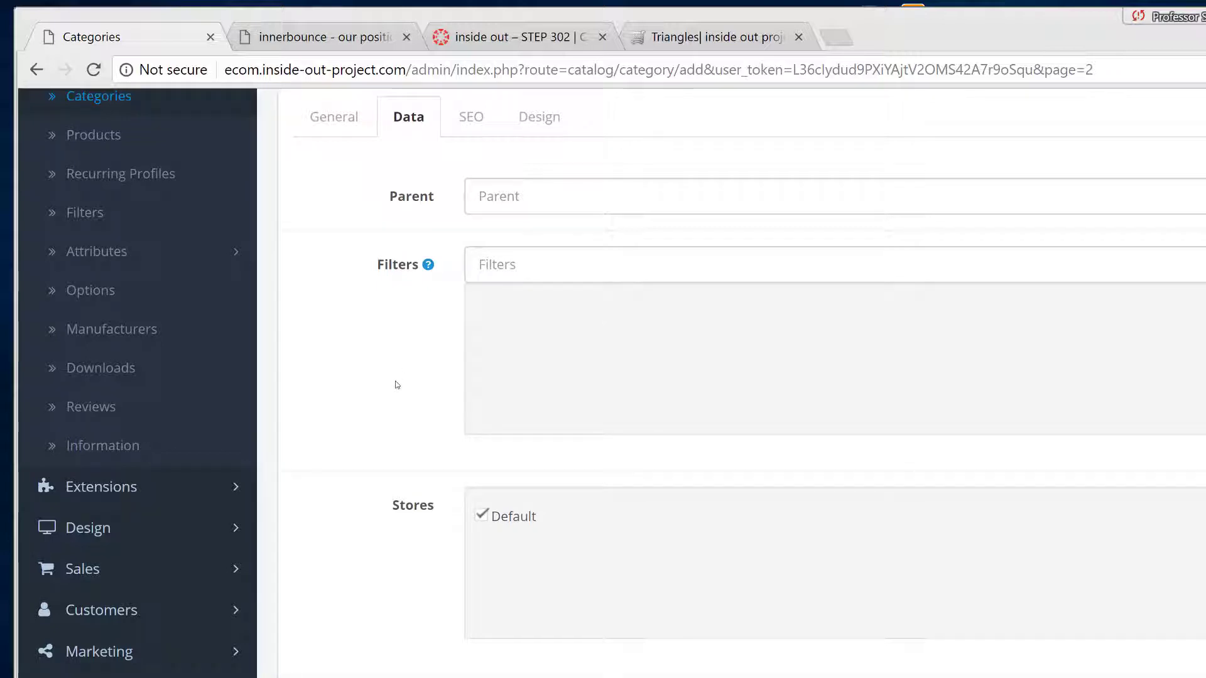
scroll(396, 385, "down", 2)
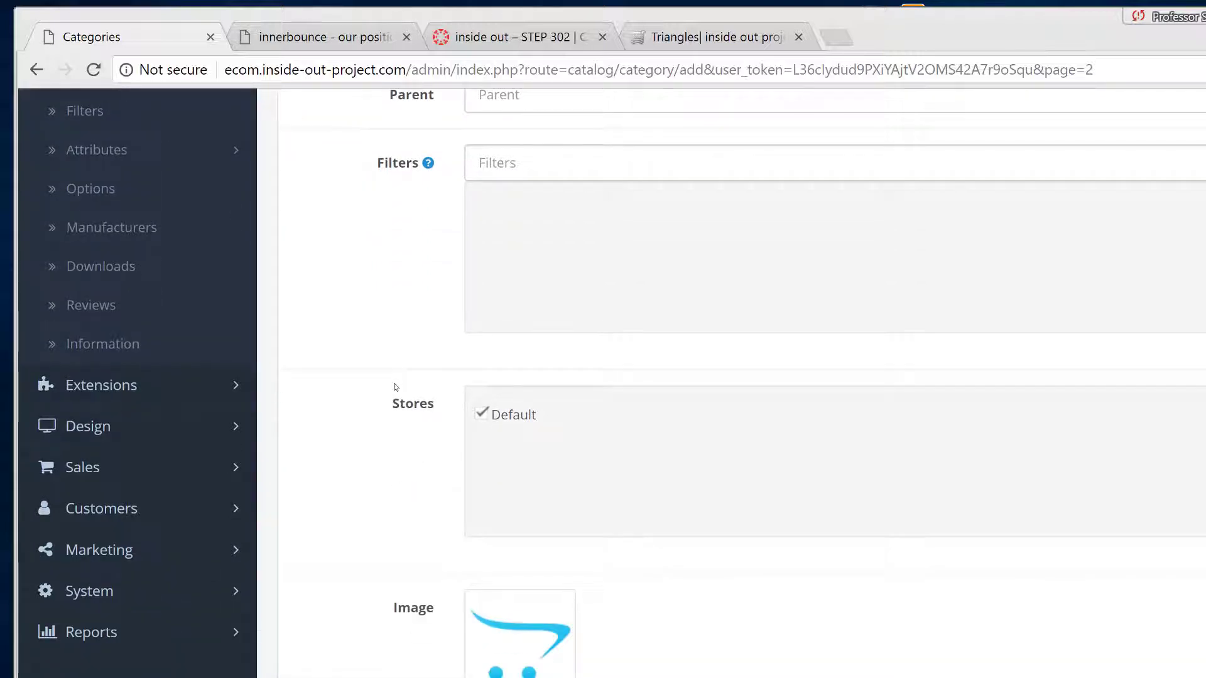
scroll(396, 387, "down", 4)
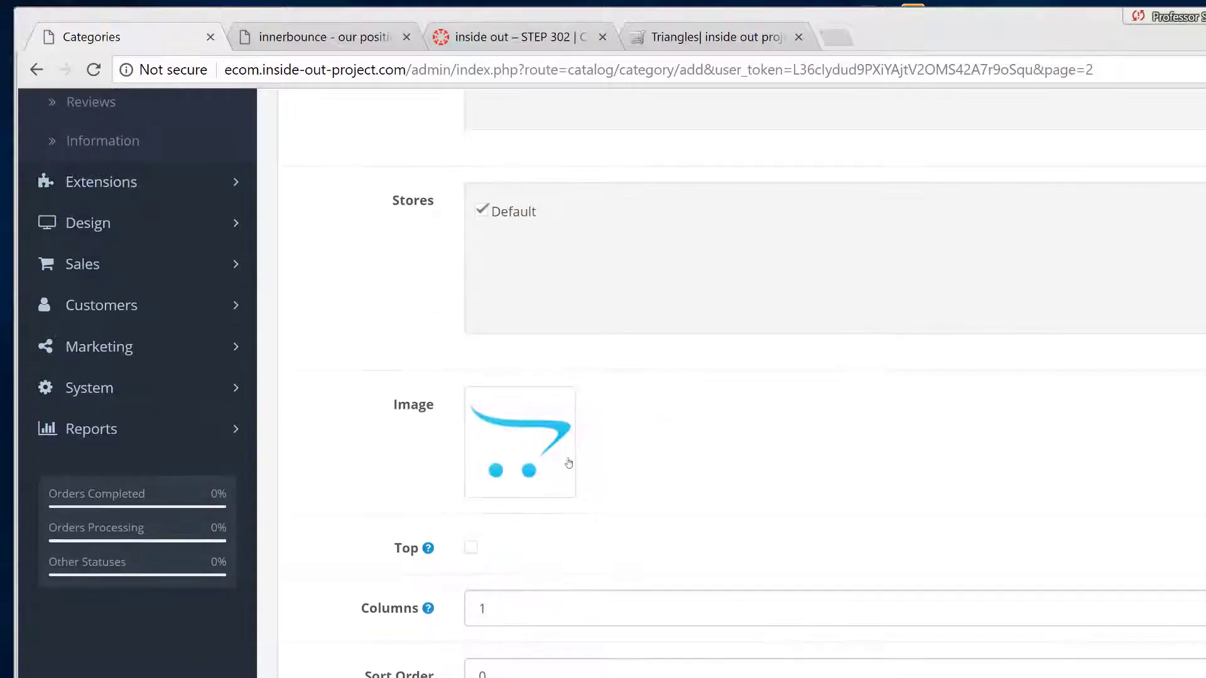
left_click(568, 462)
left_click(631, 455)
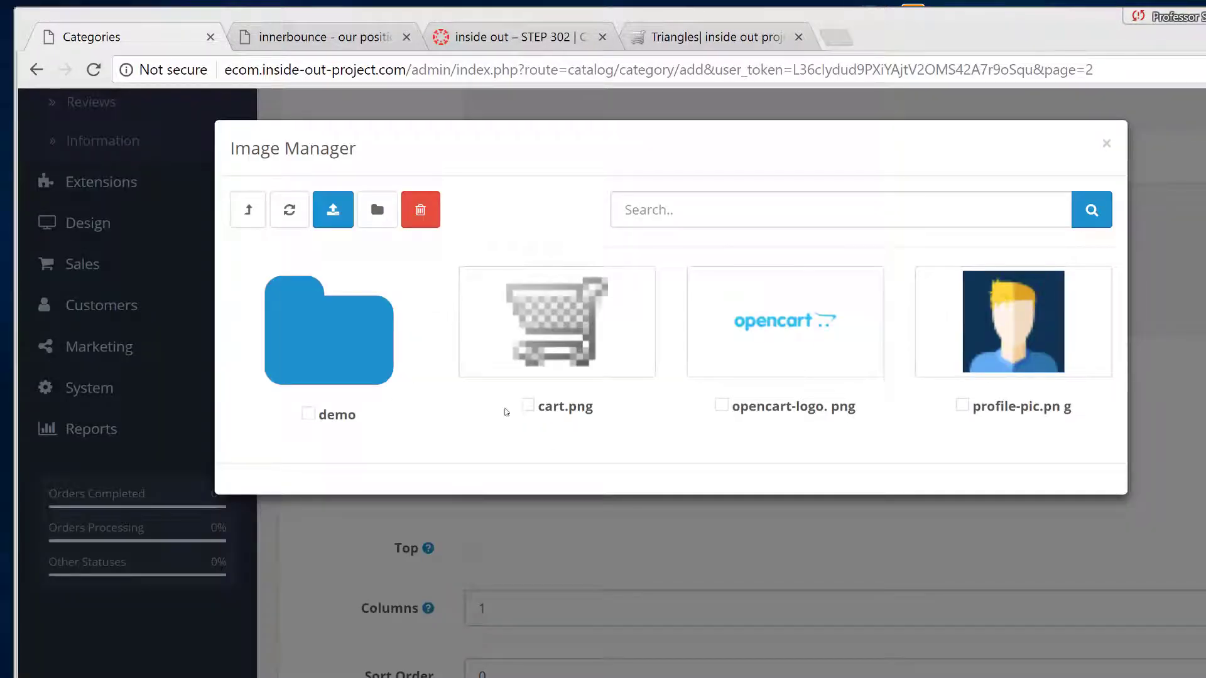
left_click(1107, 146)
Open the Image Manager for the category's image and create a new folder named "shapes" beside the demo folder.
left_click(559, 414)
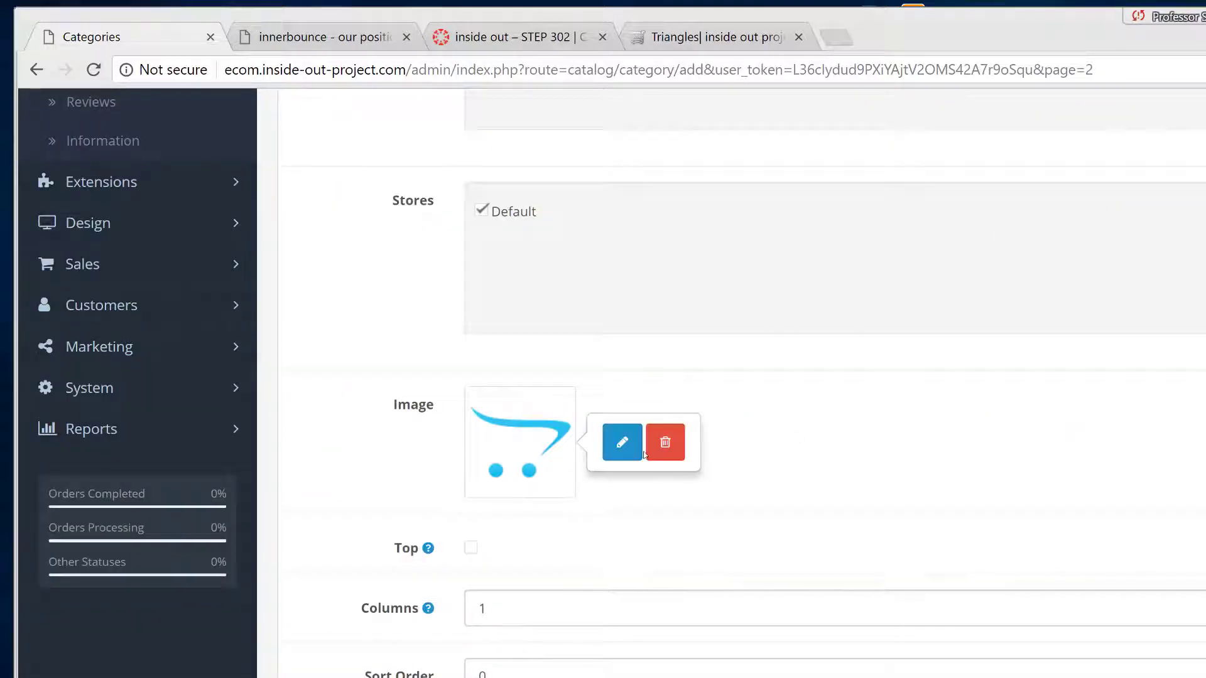
left_click(624, 451)
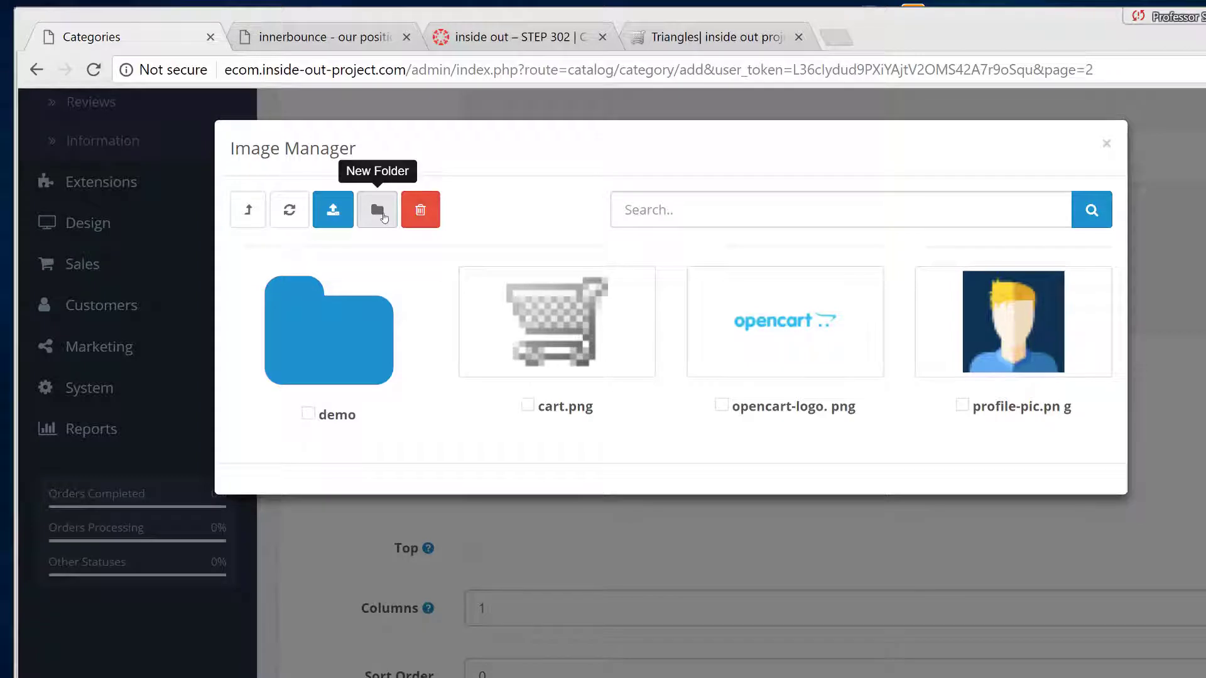
left_click(384, 218)
left_click(392, 297)
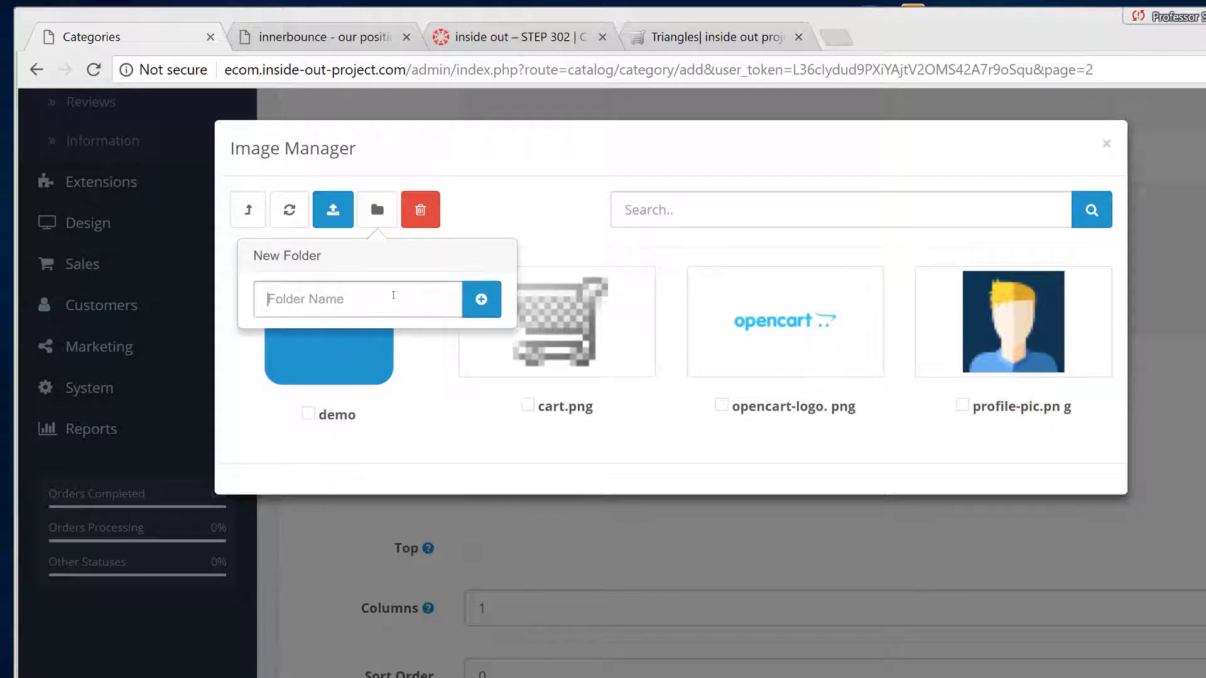
key("ctrl+v")
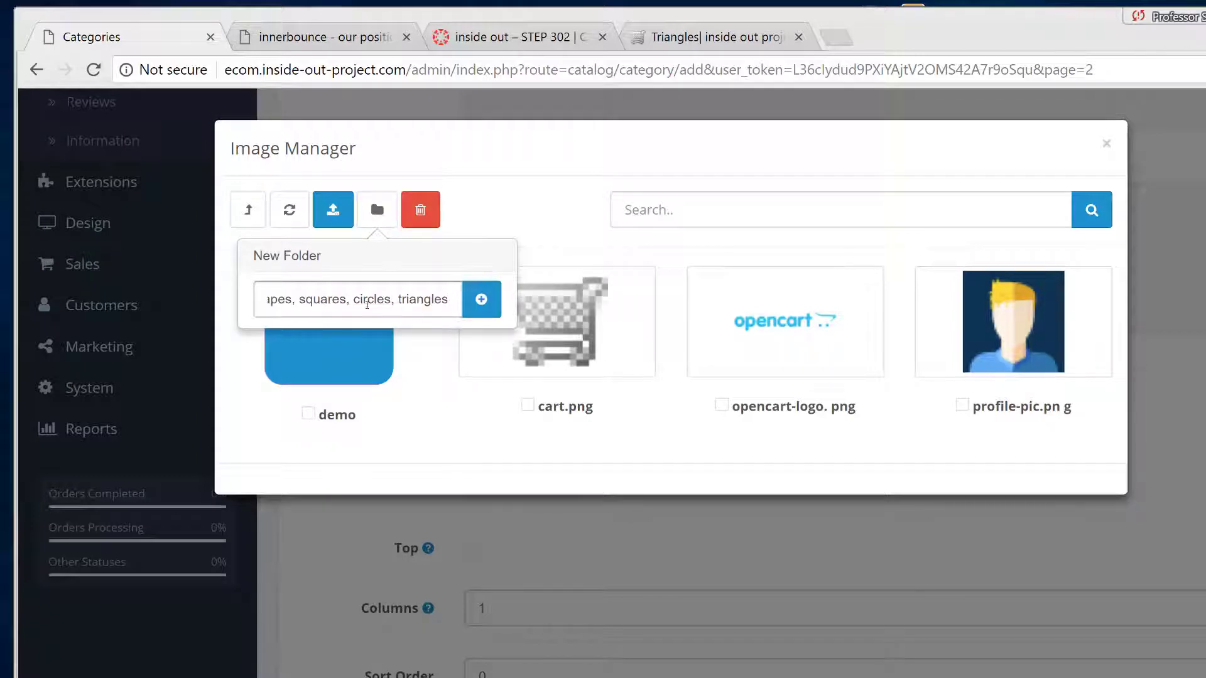
left_click_drag(347, 302, 367, 304)
left_click_drag(288, 302, 465, 308)
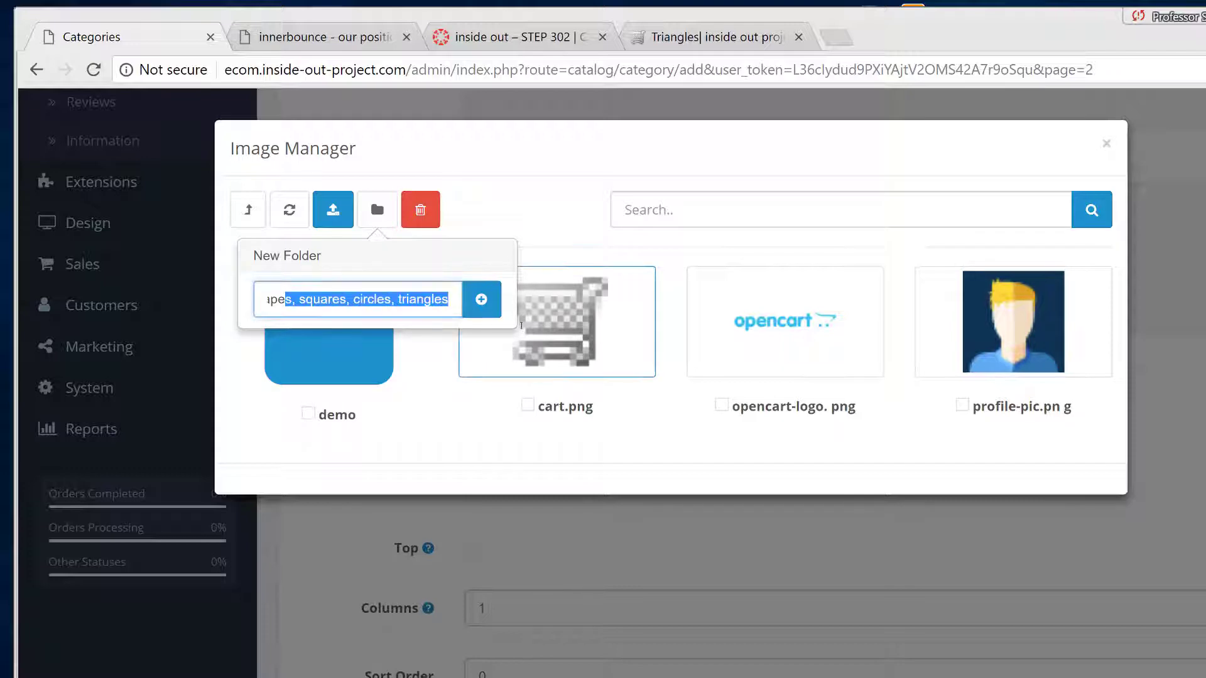
type("shapes")
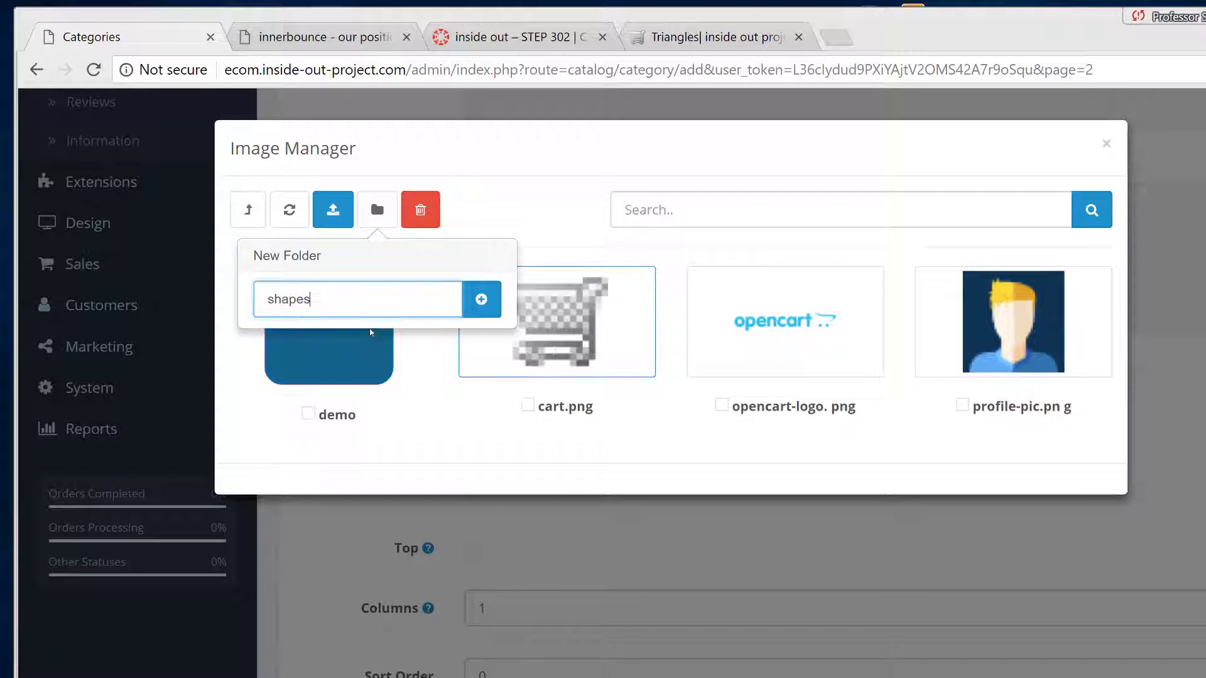
left_click(481, 314)
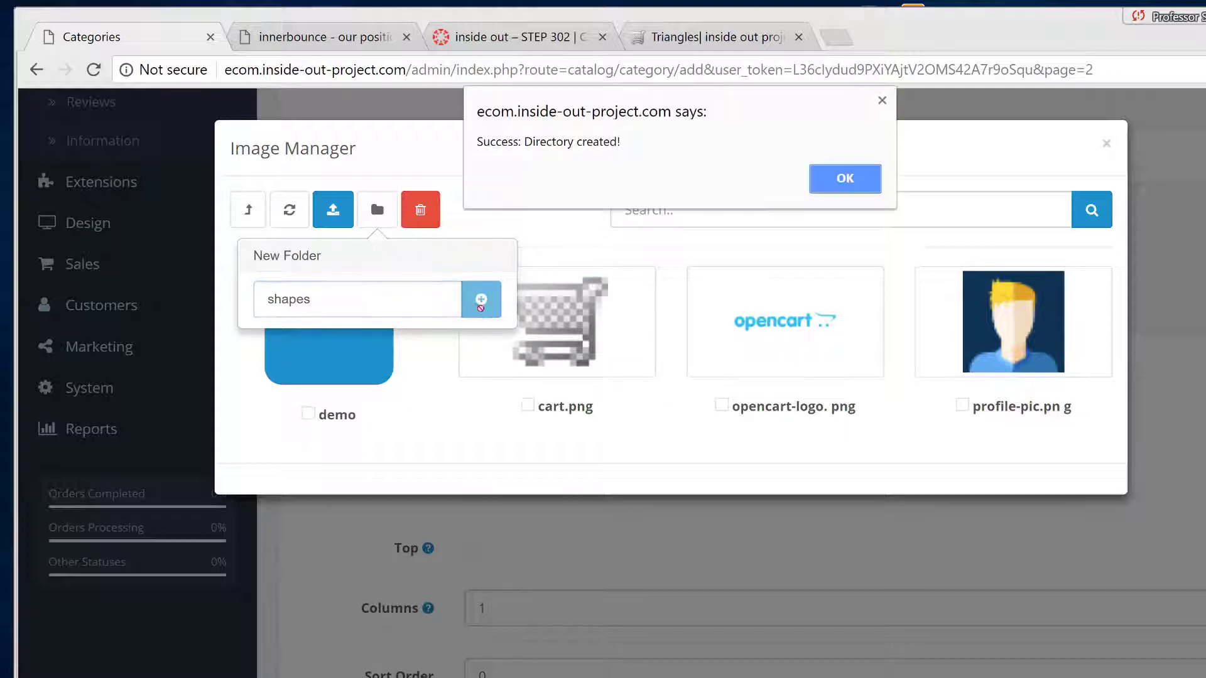
Upload shapes.fw into the new shapes folder and set it as the Shapes category's image.
left_click(844, 178)
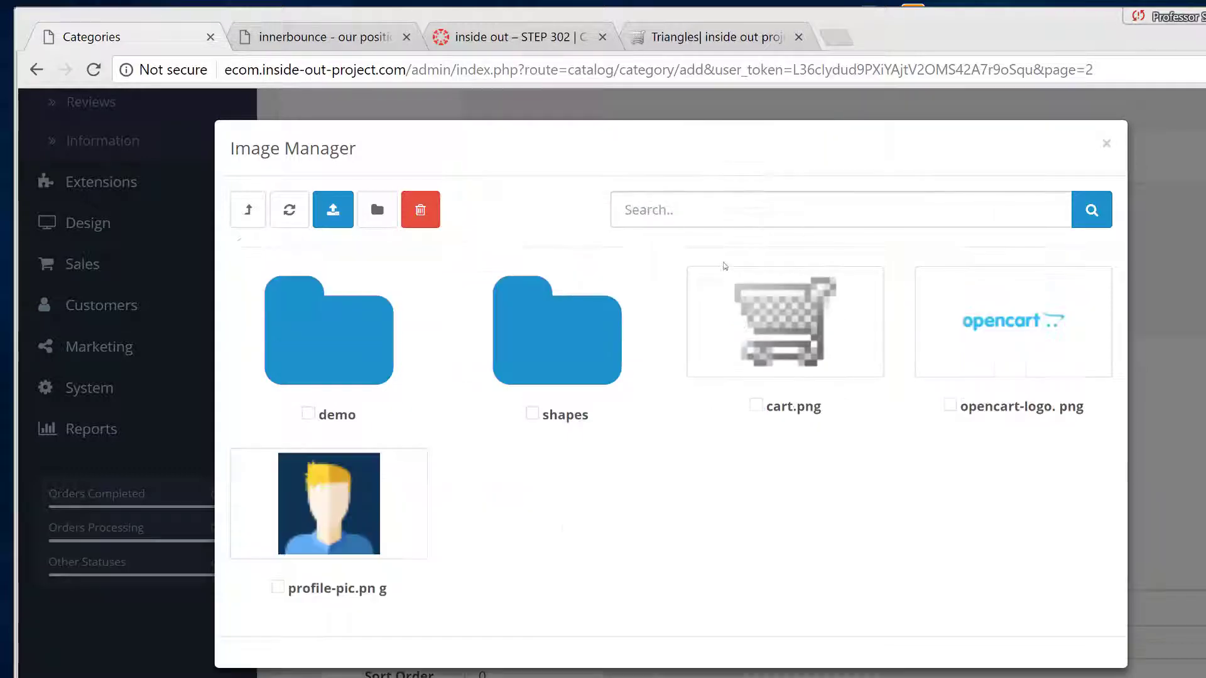
left_click(552, 372)
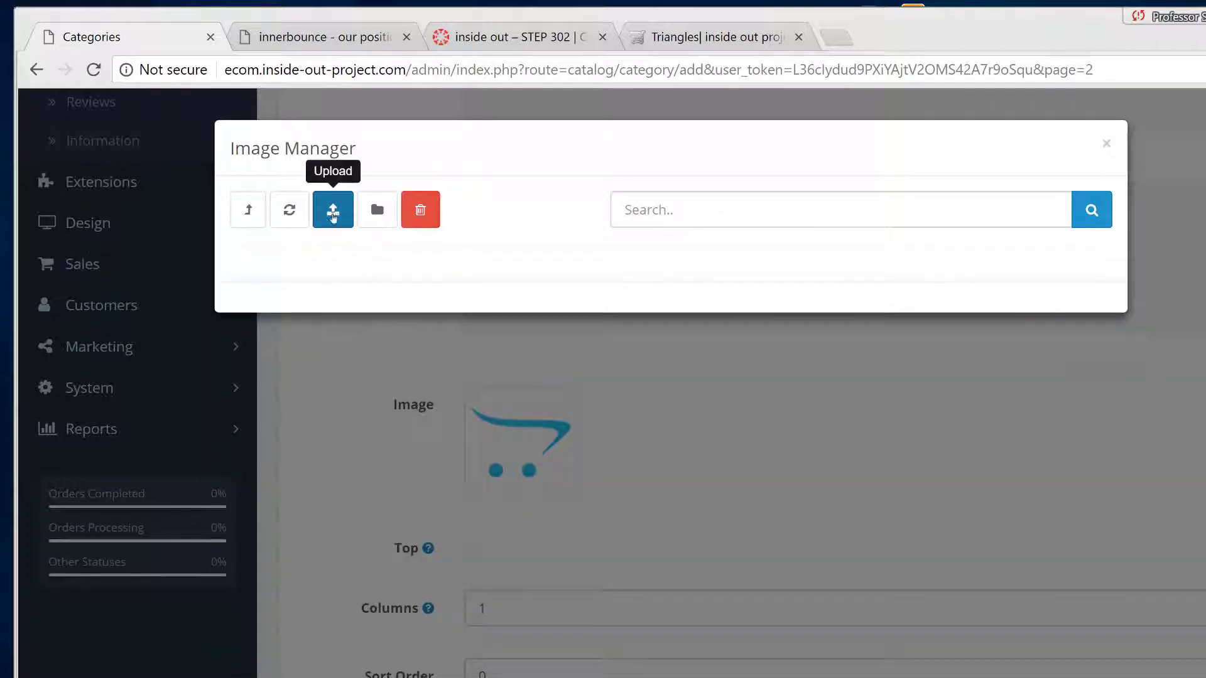
left_click(335, 223)
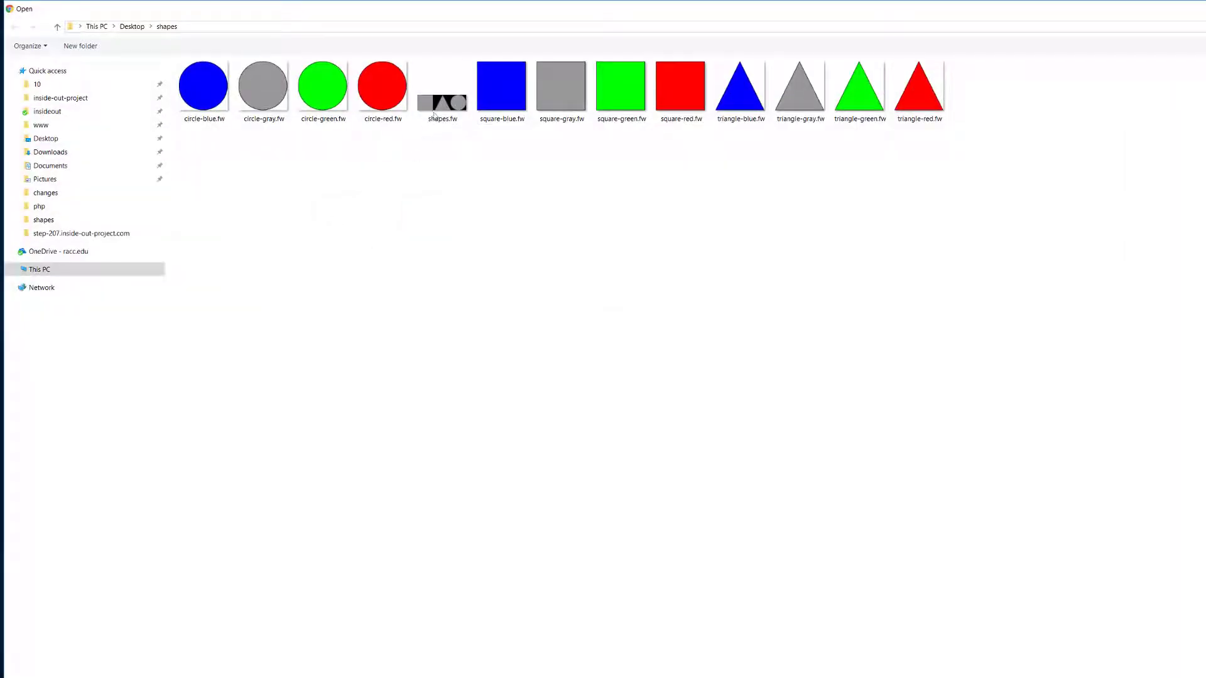
left_click(443, 92)
double_click(444, 92)
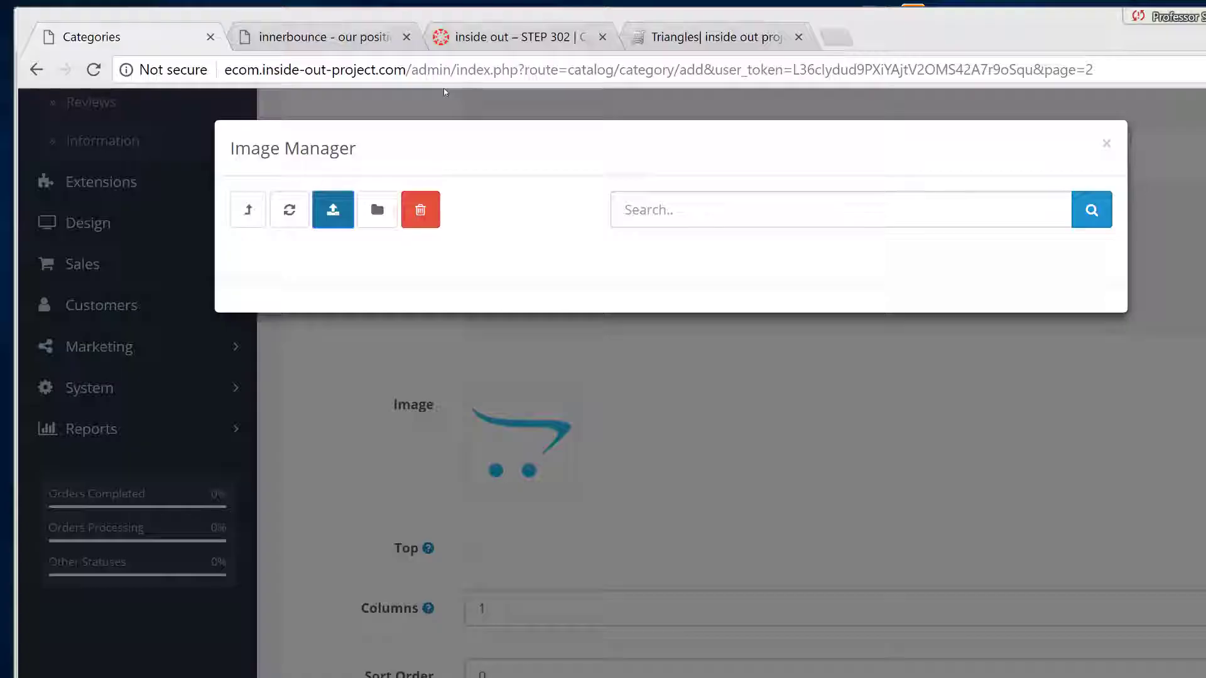
left_click(856, 184)
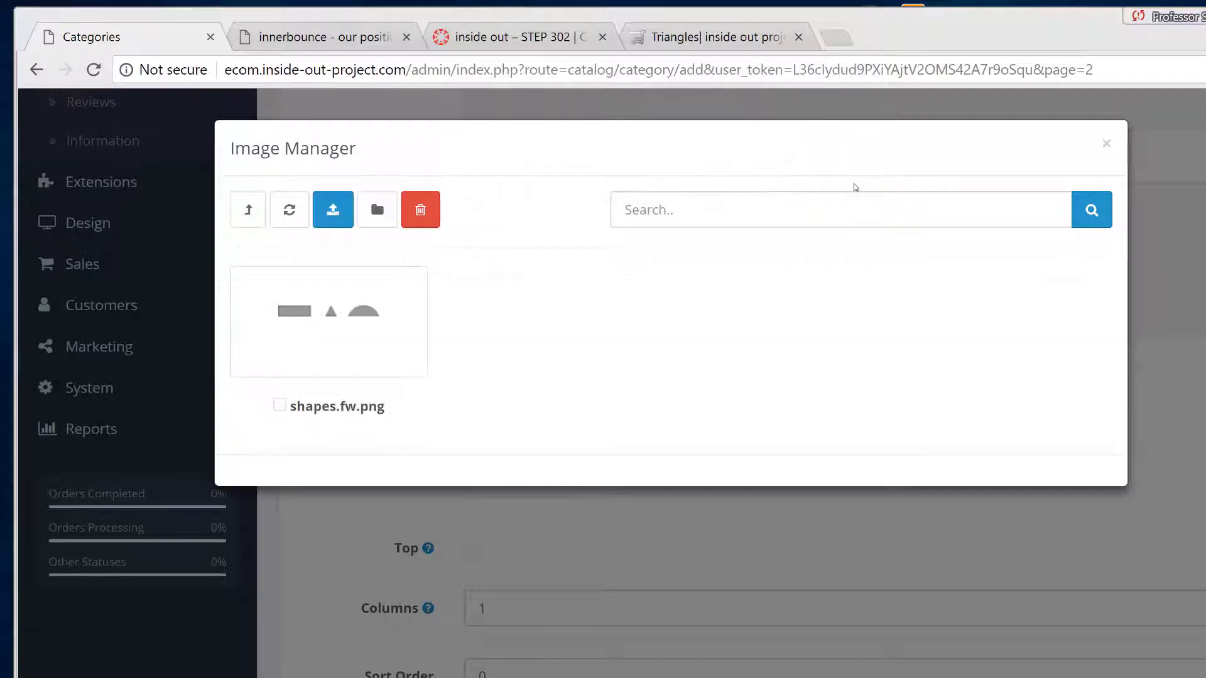
left_click(371, 331)
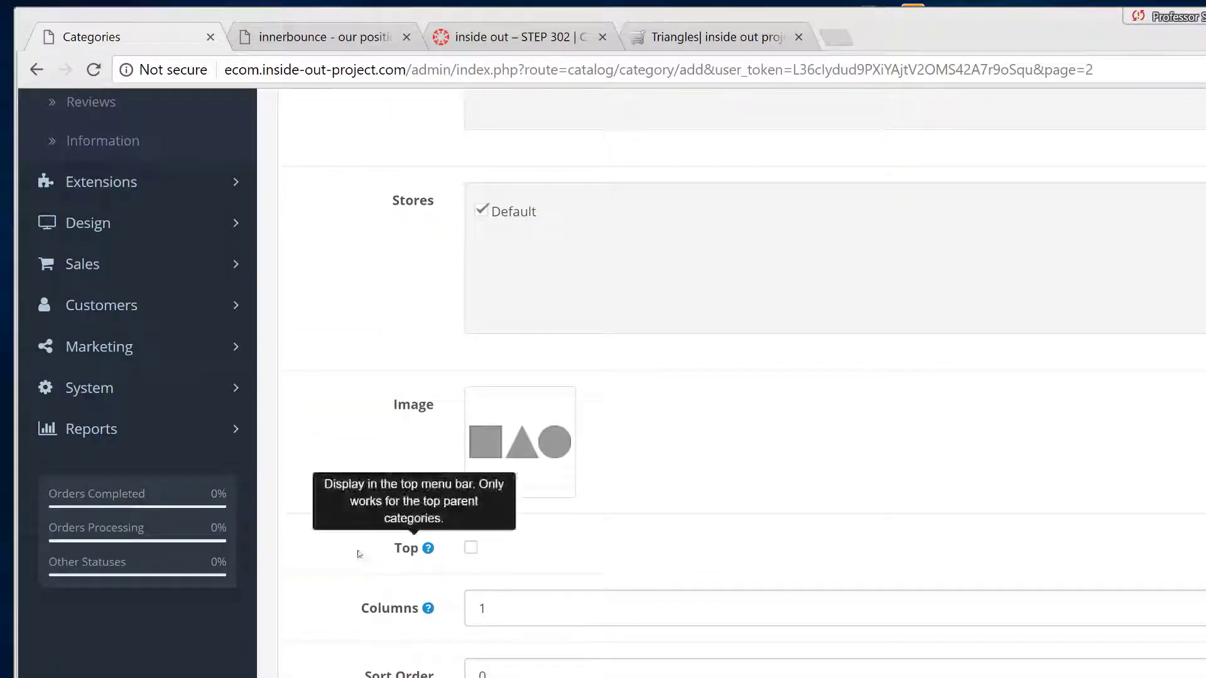
Enable Top for the Shapes category and check its settings against the category's entry in the change log.
left_click(471, 549)
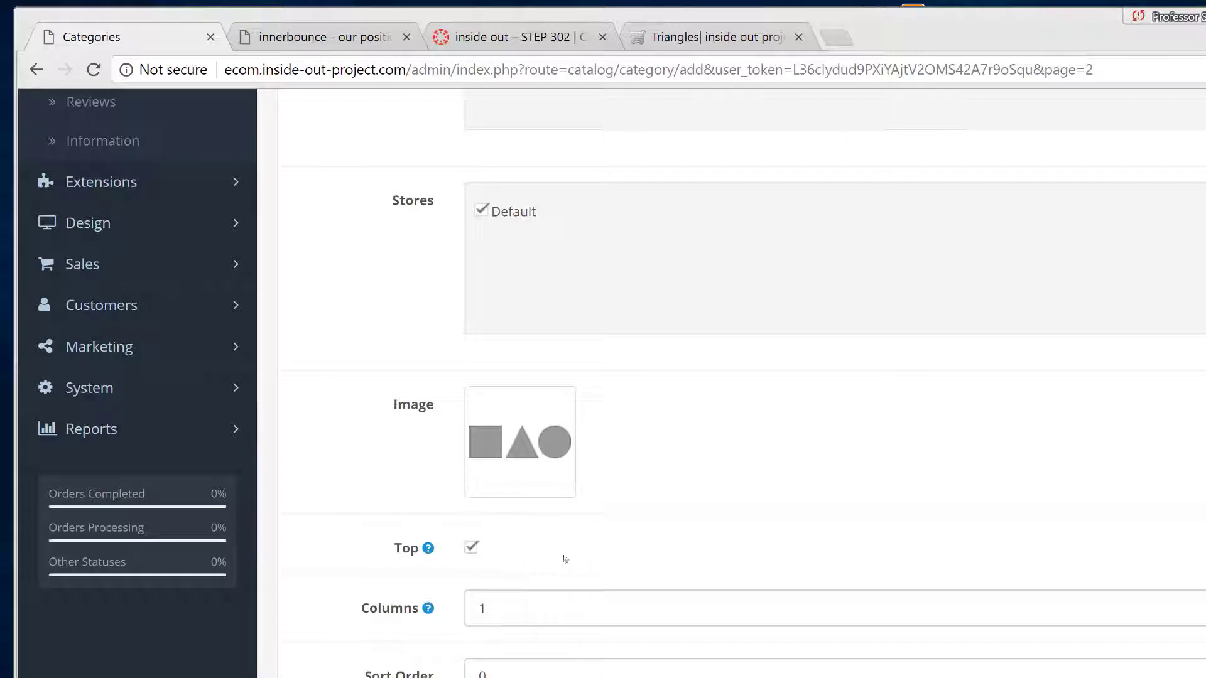
key("alt+Tab")
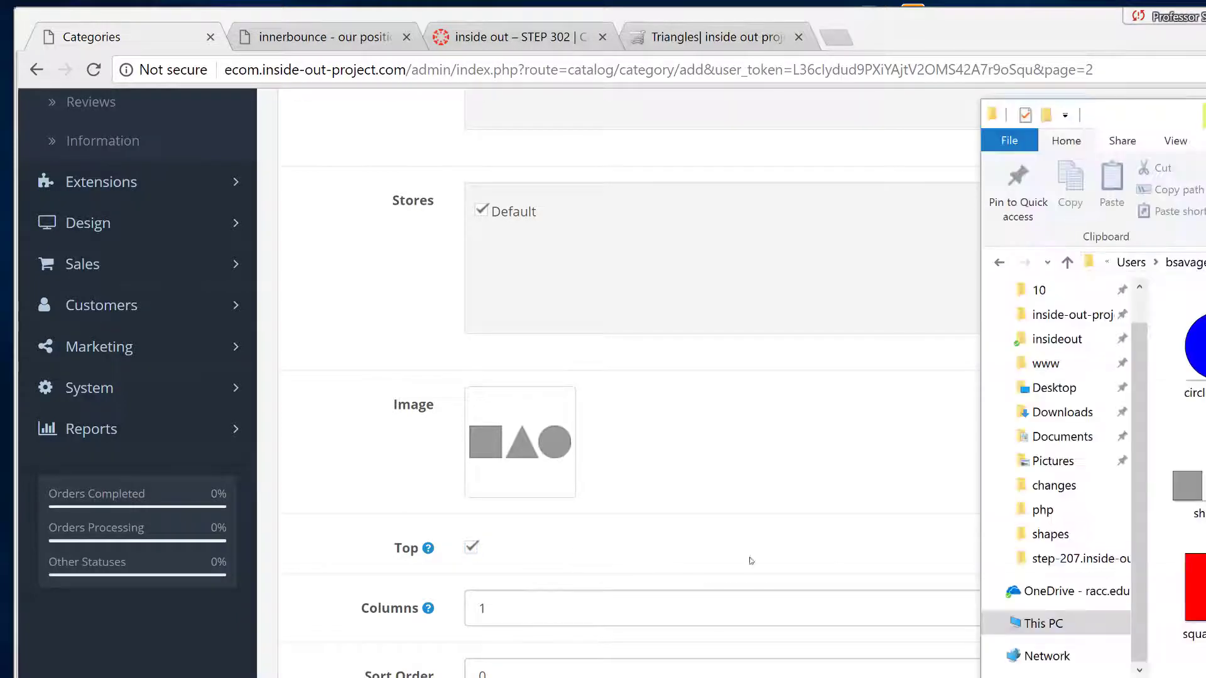
left_click(273, 142)
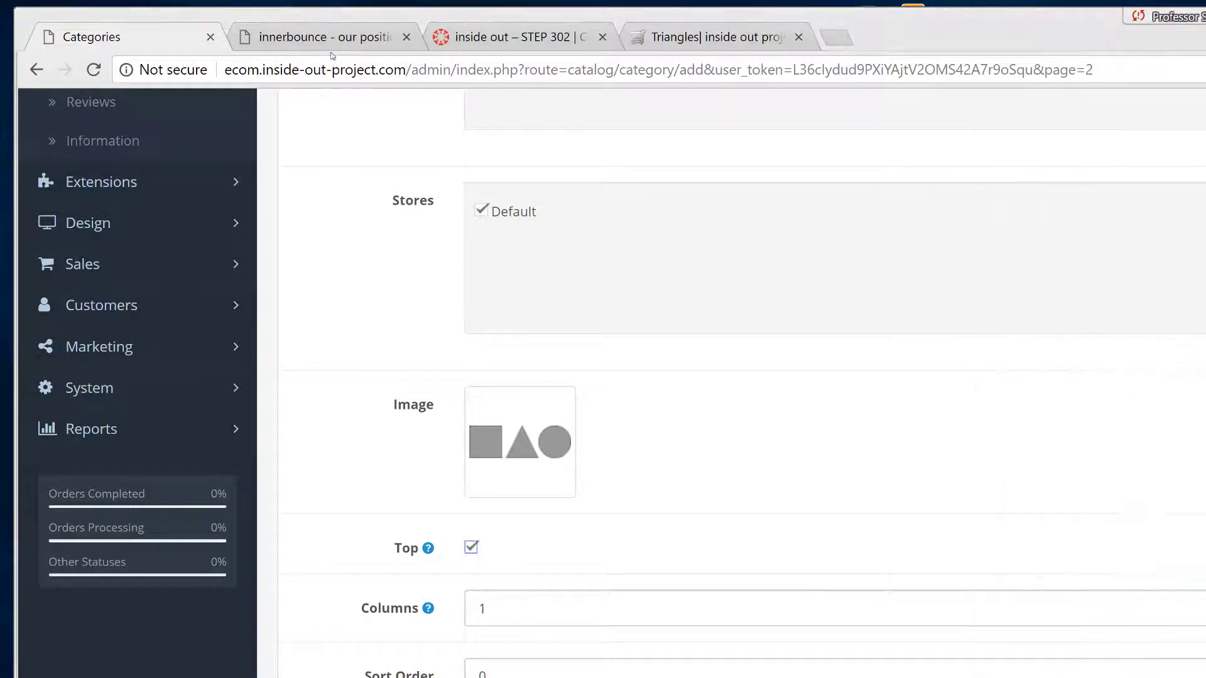
left_click(331, 39)
left_click(633, 458)
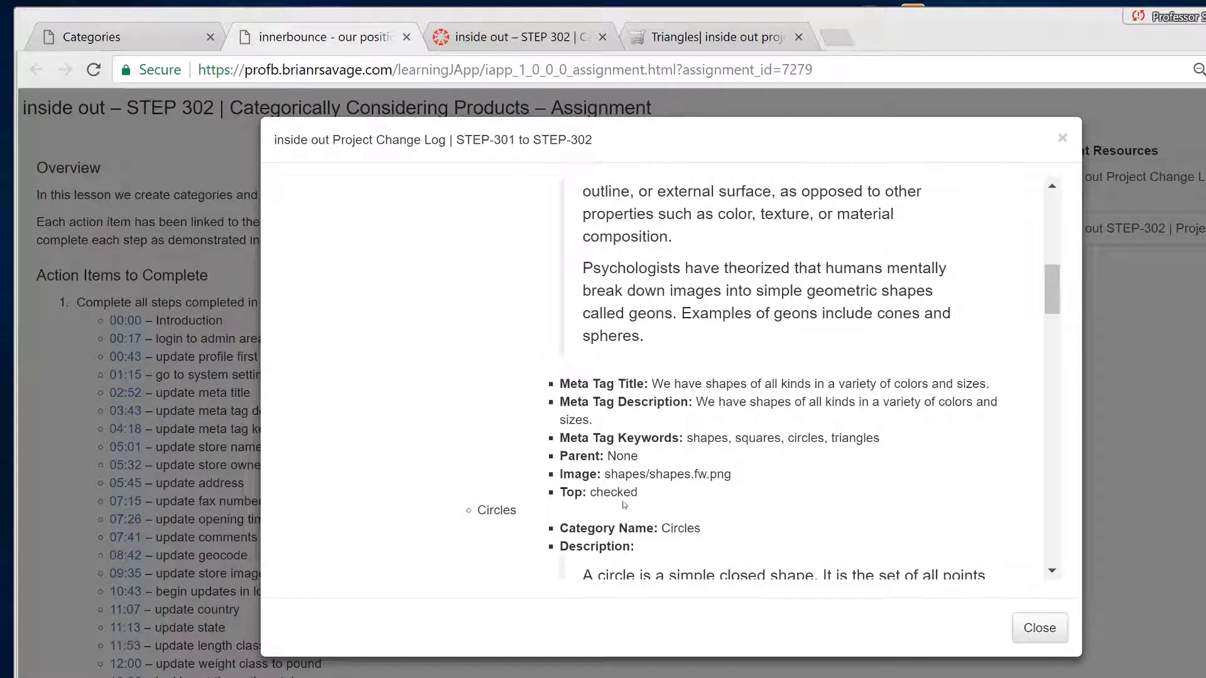
scroll(646, 490, "down", 5)
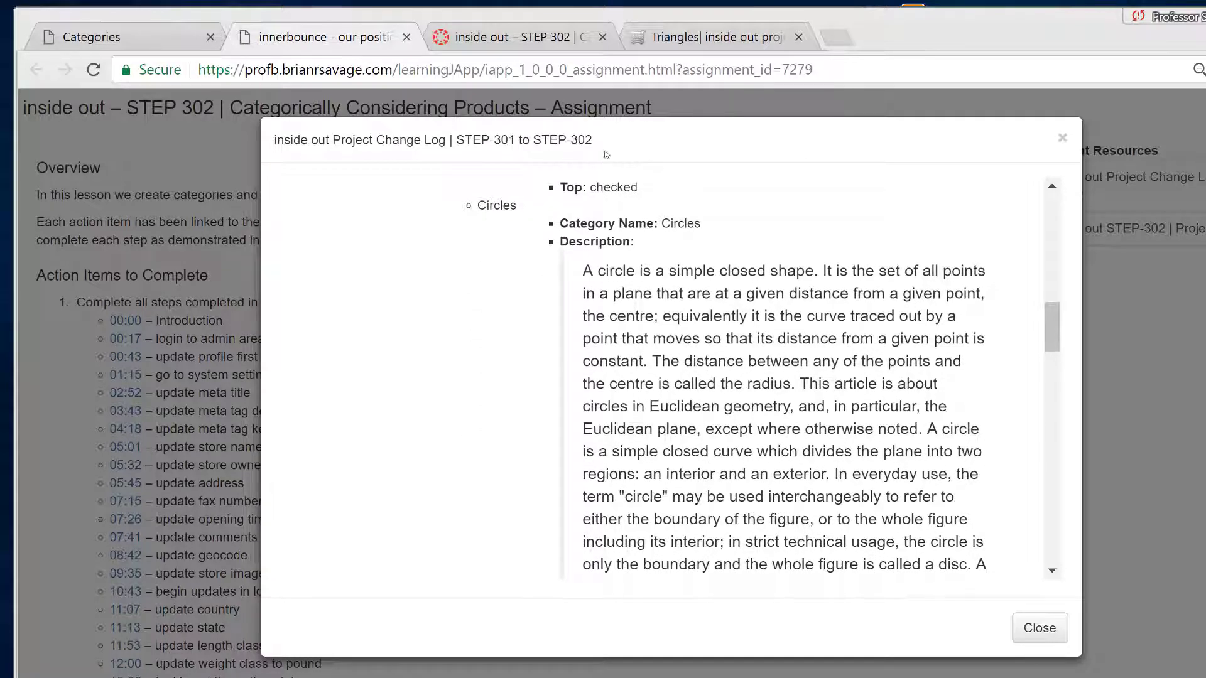
left_click(127, 42)
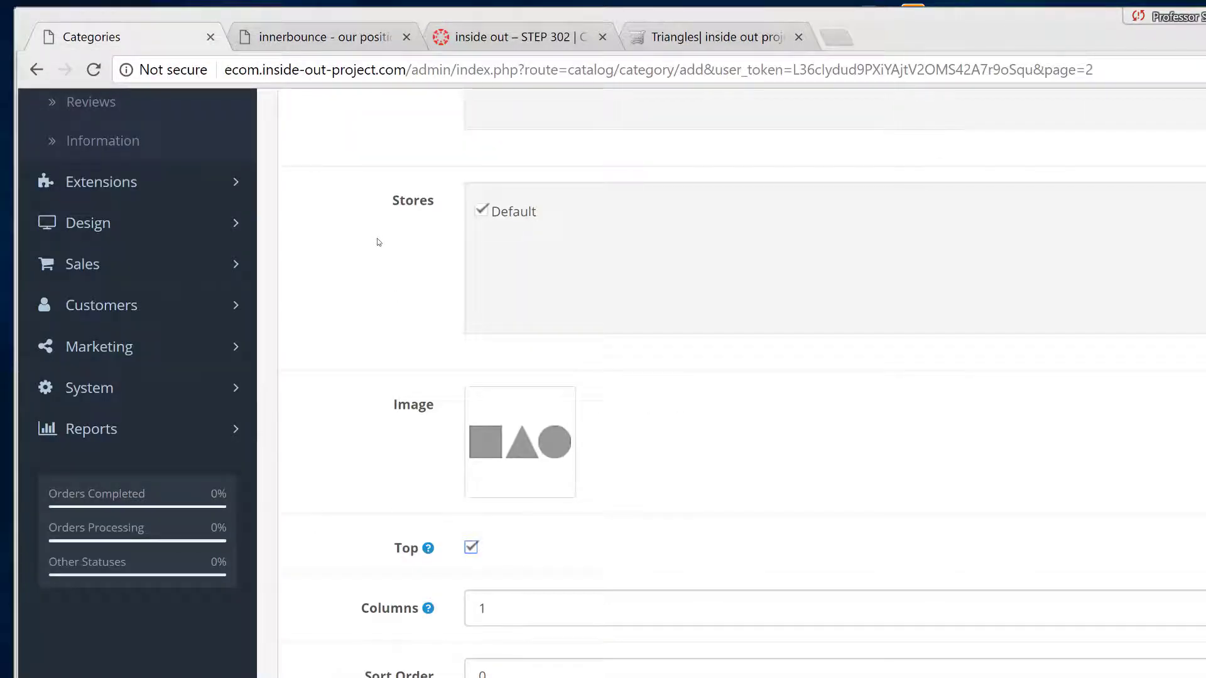
Review the remaining Data, SEO and Design settings of the Shapes category and save it.
scroll(390, 338, "down", 3)
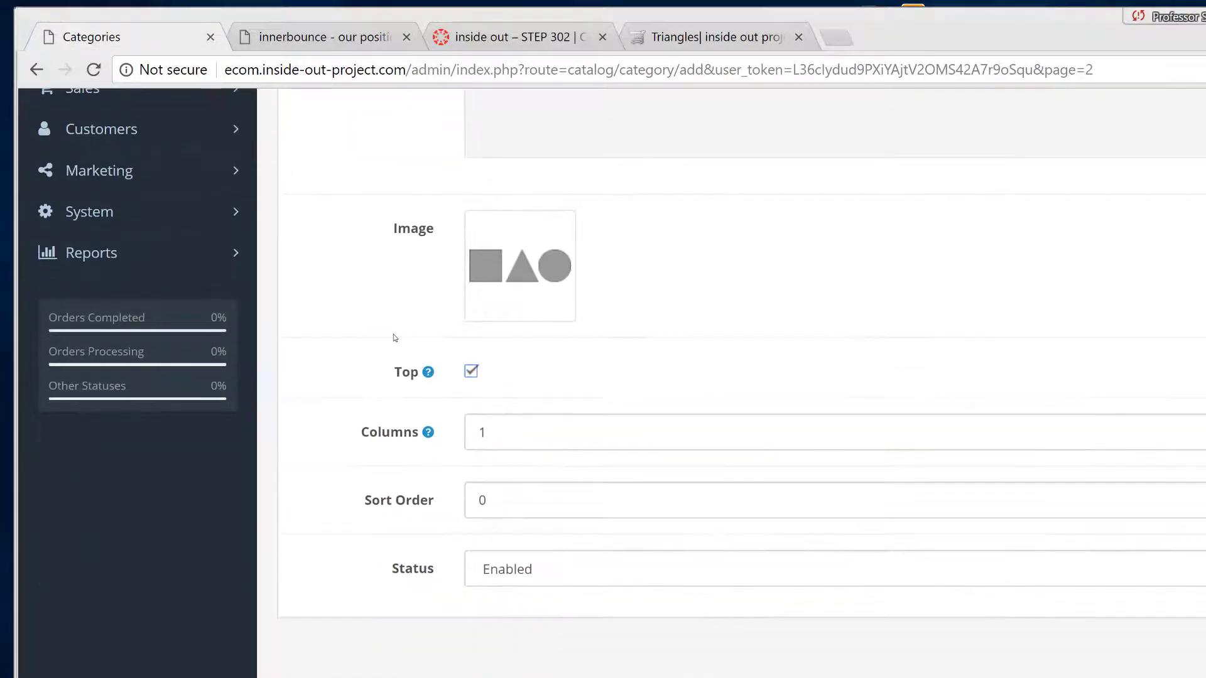
scroll(394, 337, "up", 10)
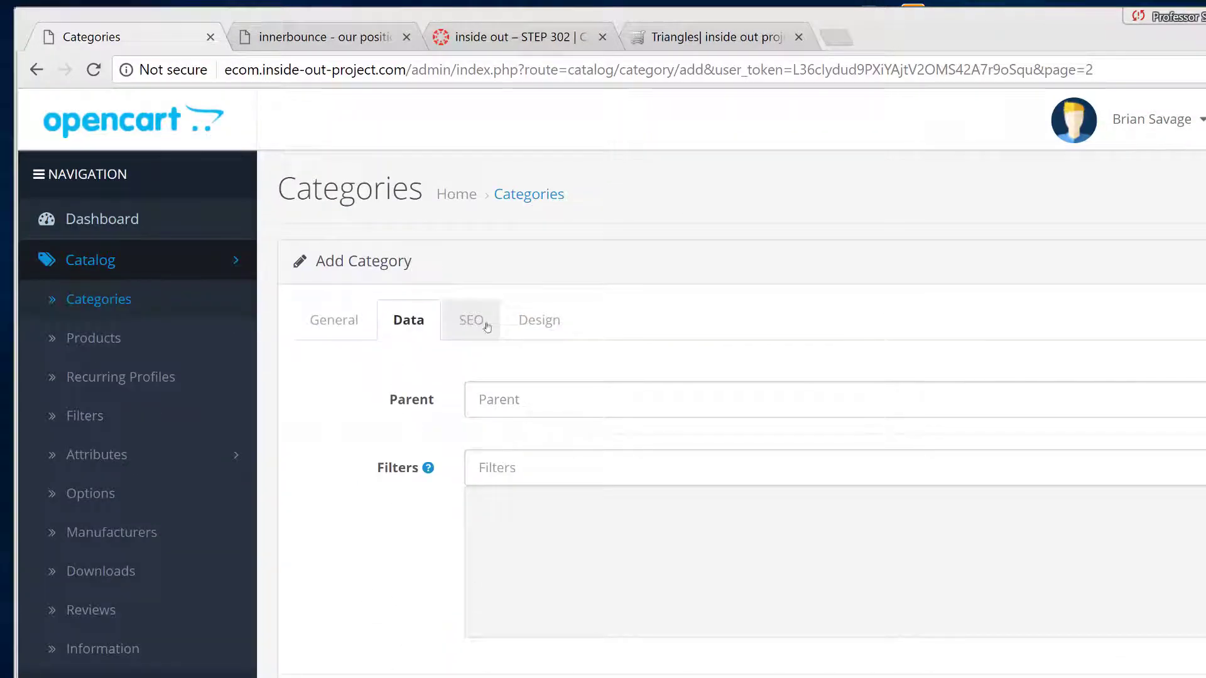
left_click(487, 325)
left_click(546, 327)
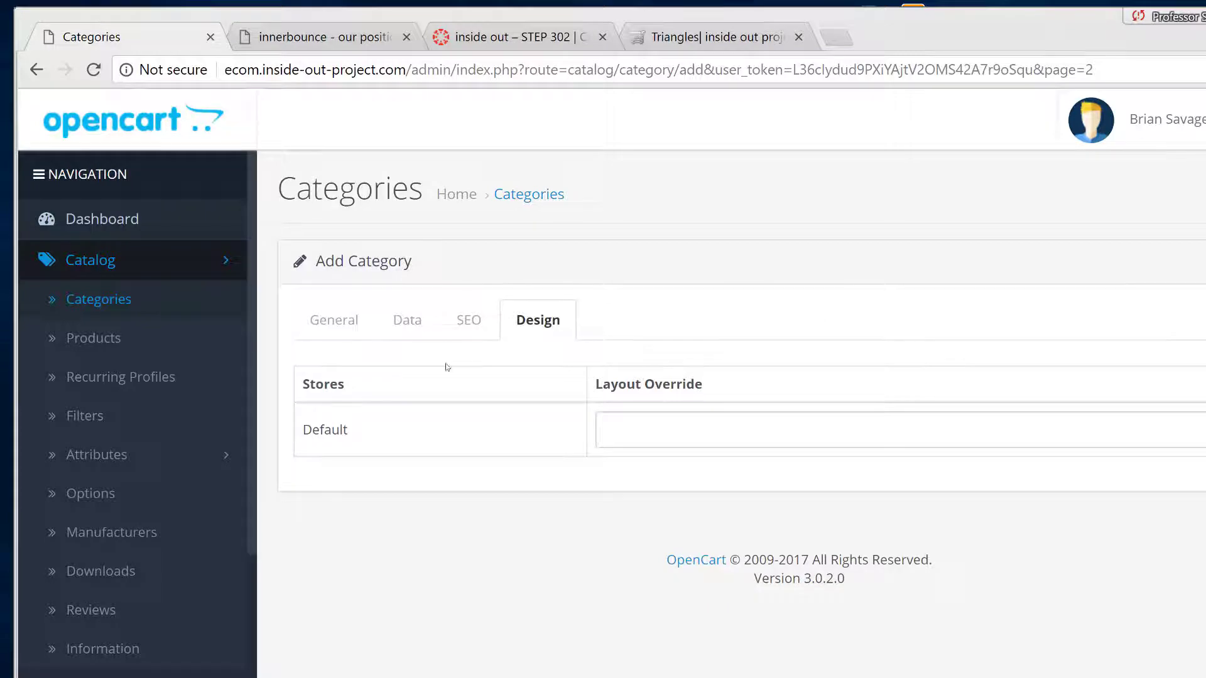
left_click(354, 322)
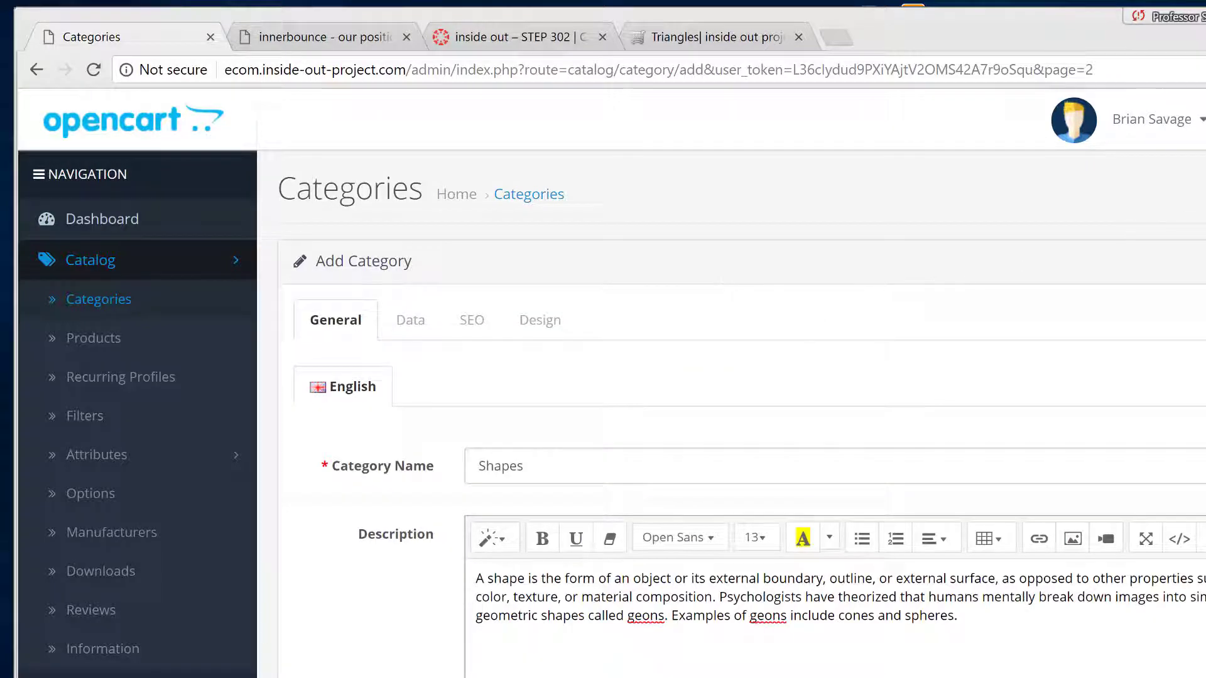
left_click(1180, 206)
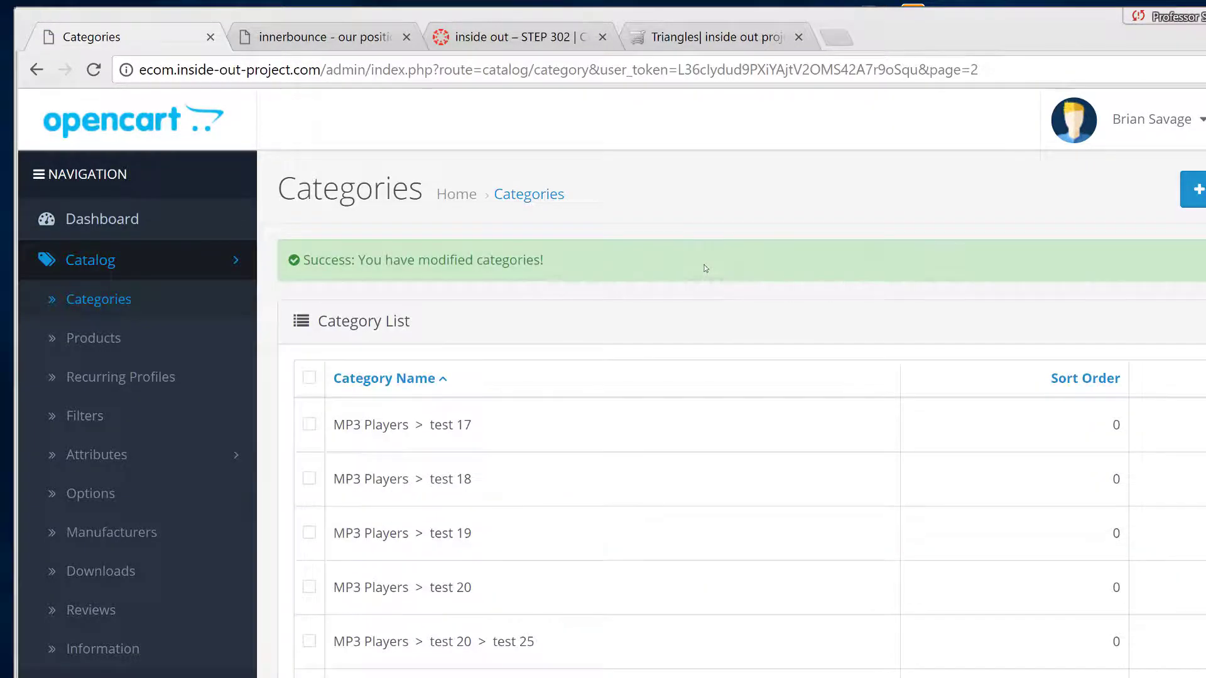
Check the saved Shapes category in the category list and on its storefront page.
scroll(719, 263, "down", 10)
scroll(719, 269, "down", 2)
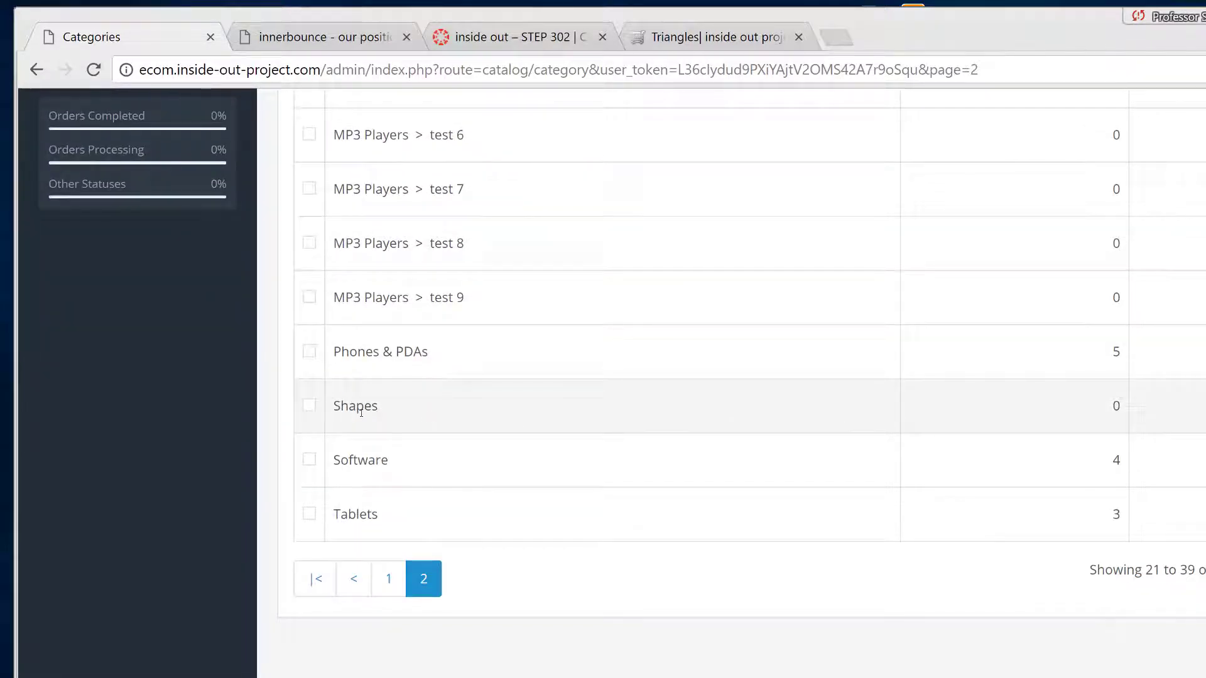
scroll(570, 408, "up", 10)
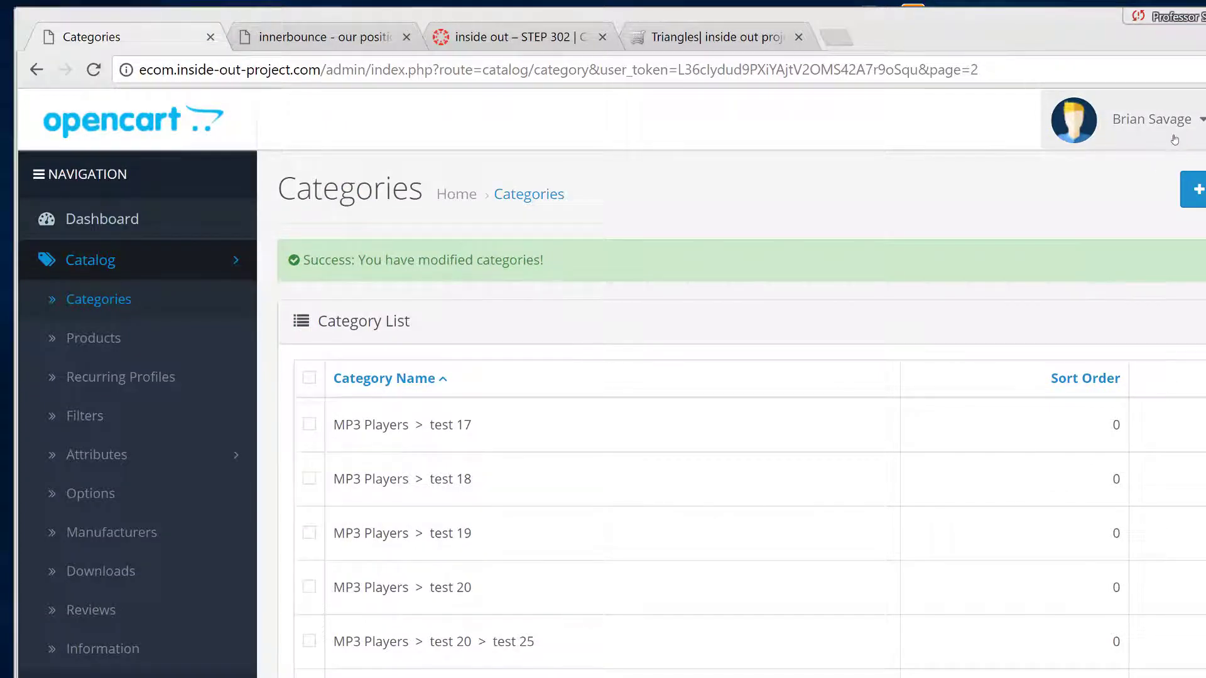
left_click(1175, 132)
left_click(1098, 242)
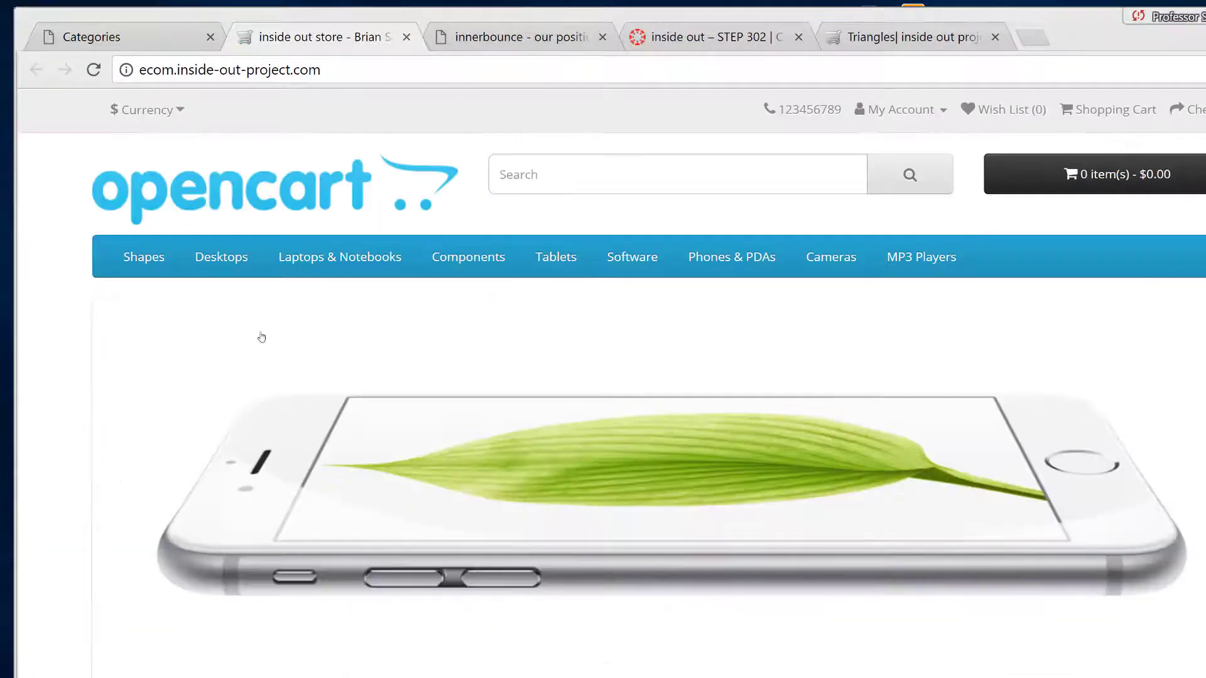
left_click(138, 258)
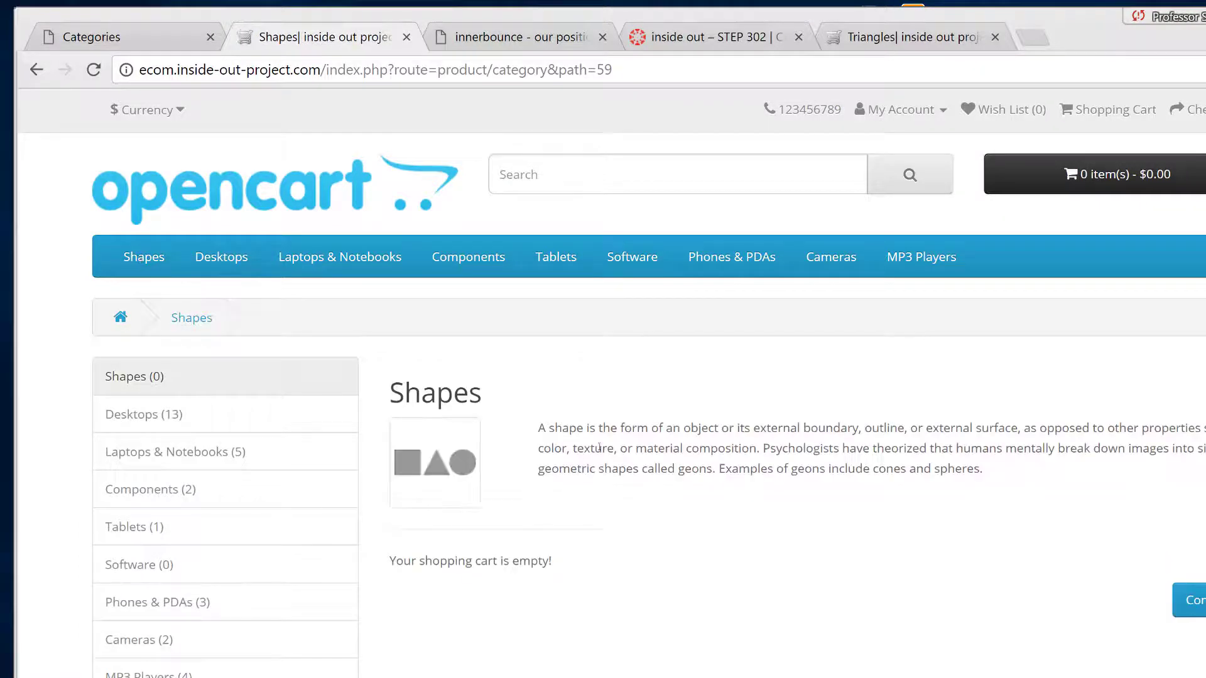
scroll(845, 565, "down", 2)
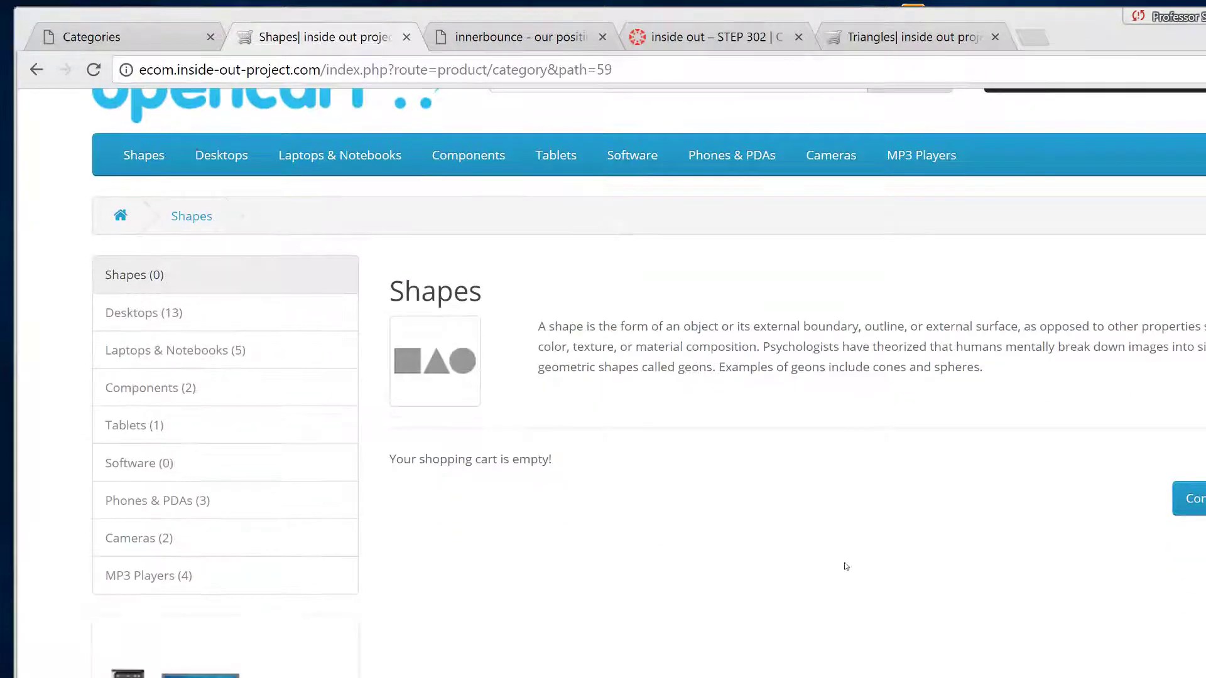
scroll(834, 552, "up", 2)
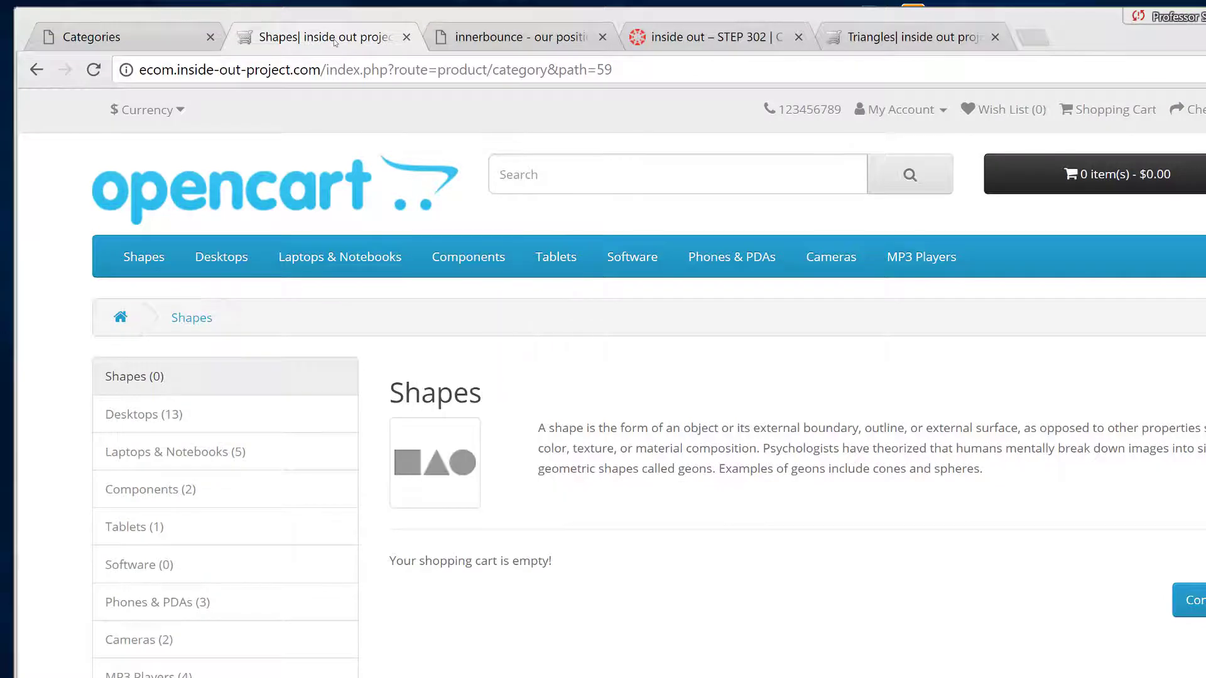
Start adding a new category, close the storefront's Shapes page and return to the change log.
left_click(139, 39)
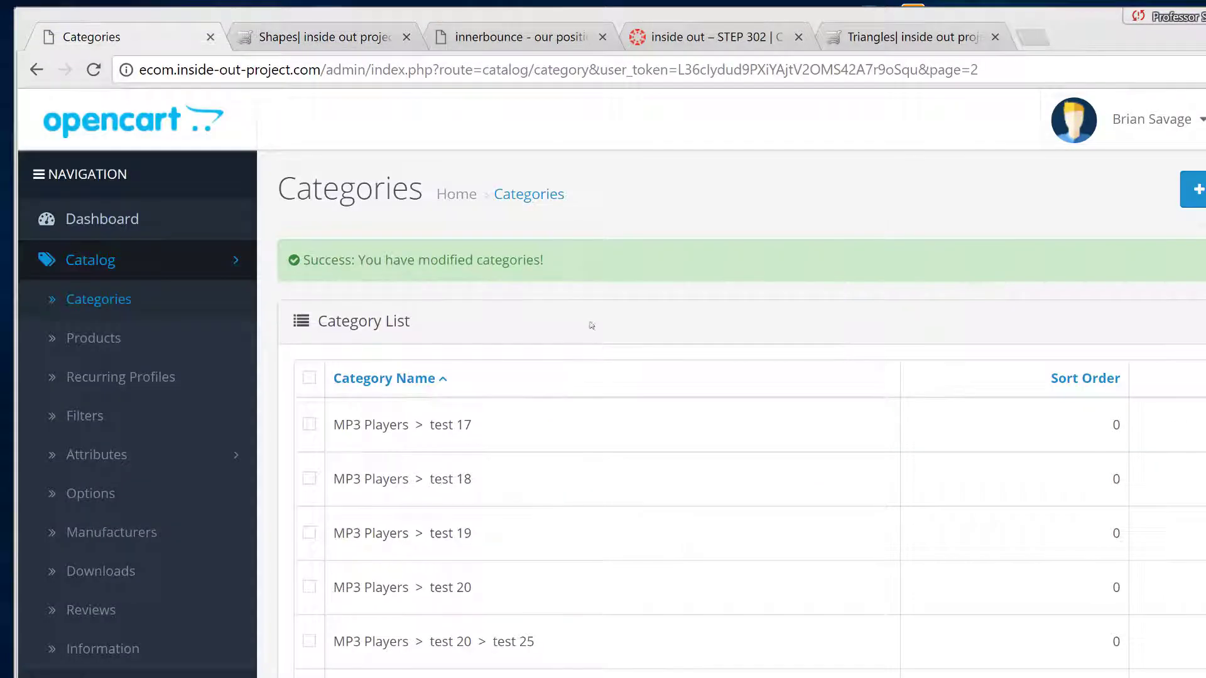
left_click(1199, 194)
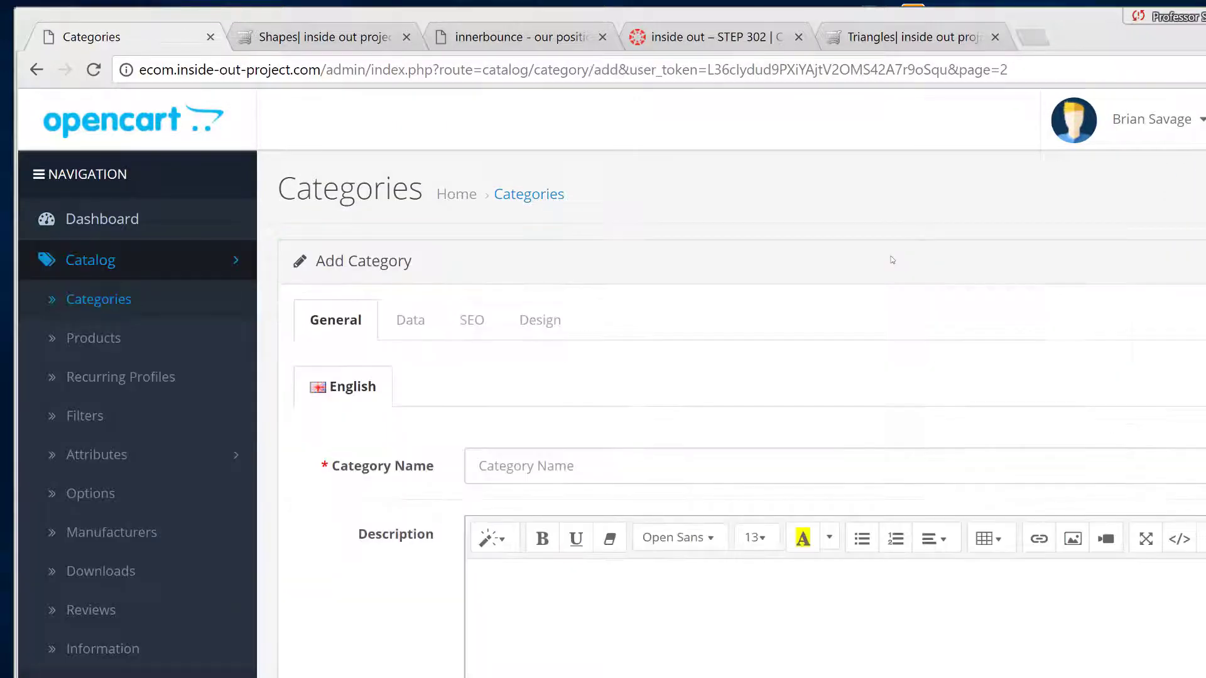
key("alt+Tab")
left_click(908, 314)
left_click(350, 41)
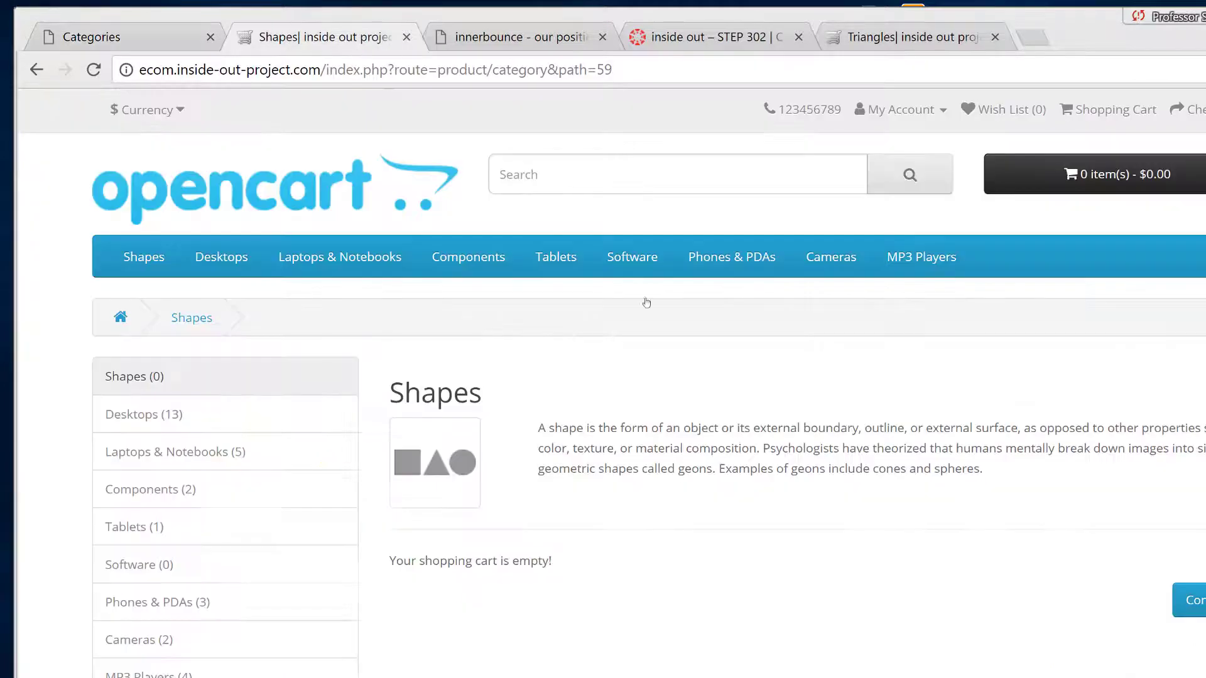
left_click(407, 37)
left_click(342, 41)
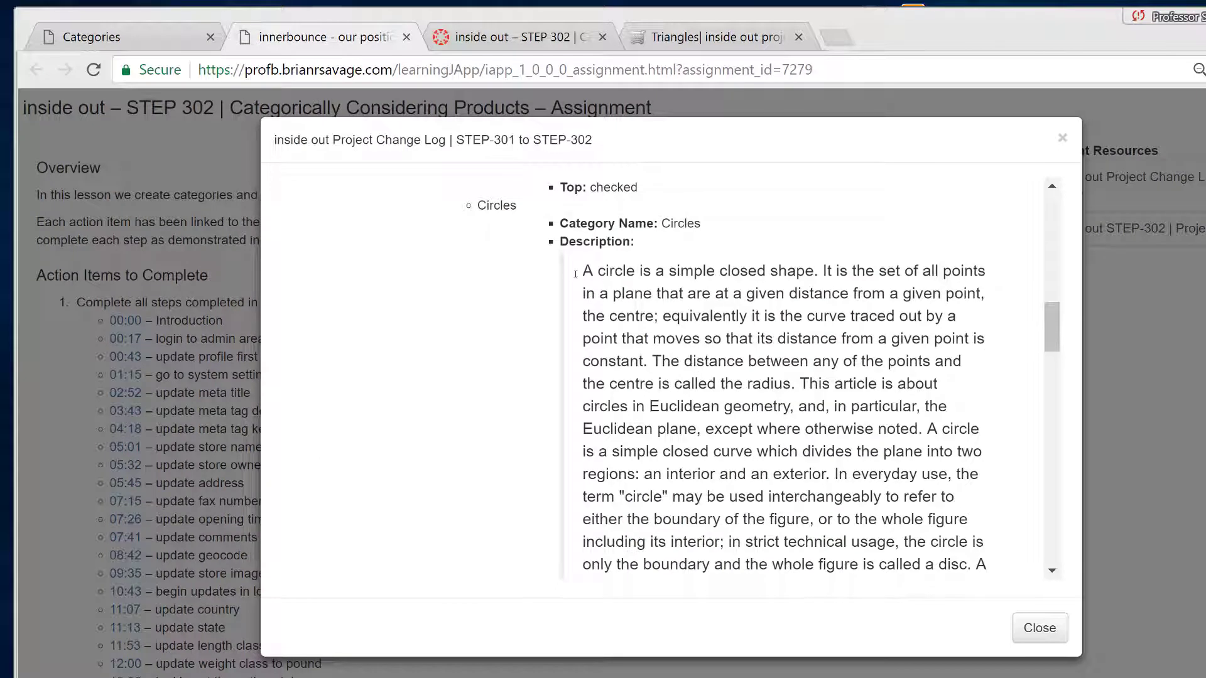
Copy the name "Circles" from the change log into the new category's Category Name.
double_click(501, 208)
key("ctrl+c")
left_click(132, 42)
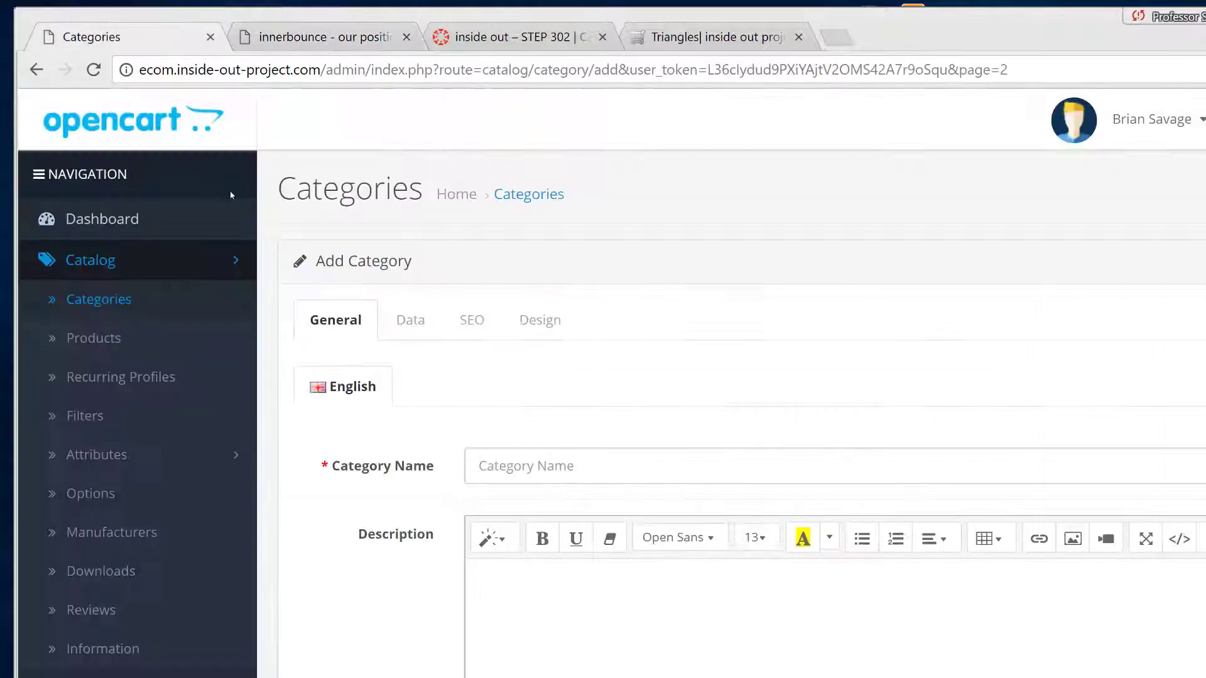
left_click(571, 463)
key("ctrl+v")
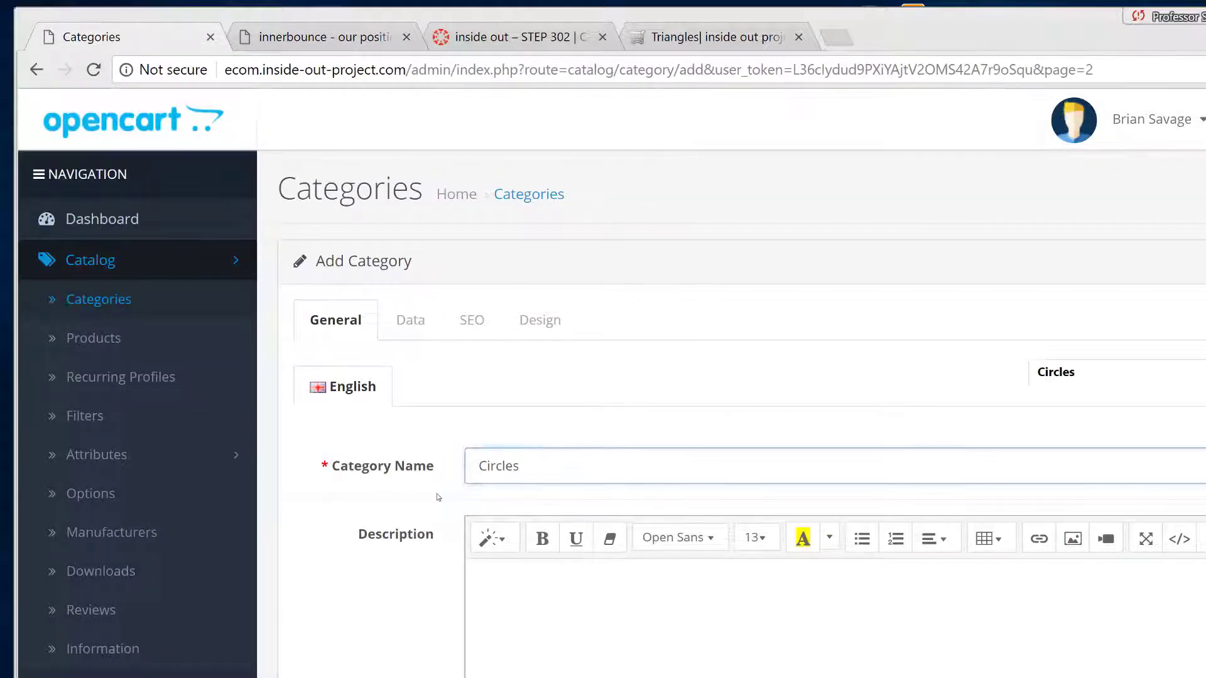
Copy the full circle description from the change log into the Circles category's Description.
scroll(425, 503, "down", 2)
scroll(425, 502, "down", 3)
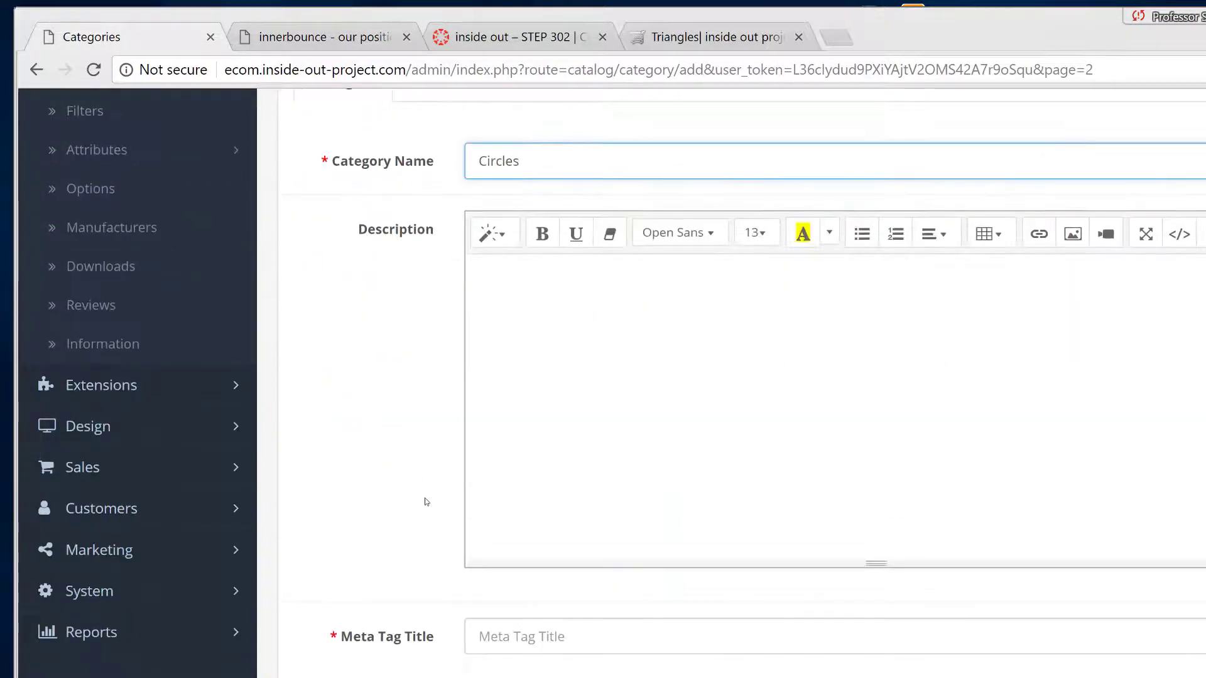
left_click(333, 44)
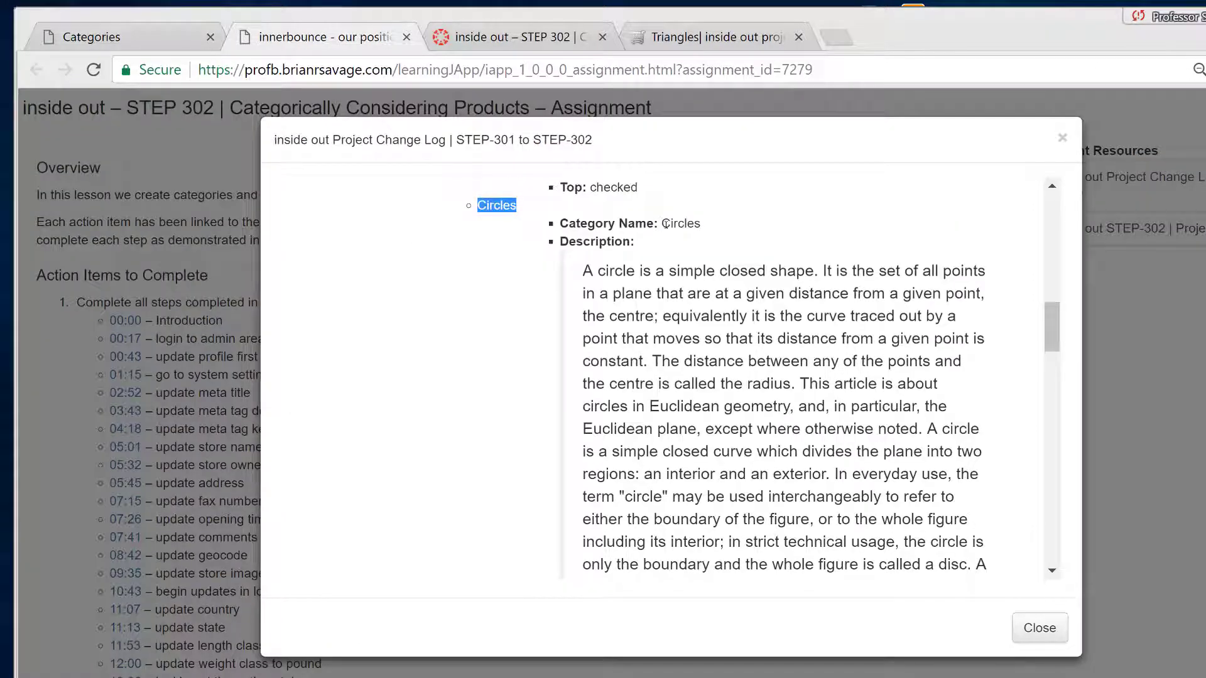
left_click_drag(584, 271, 985, 348)
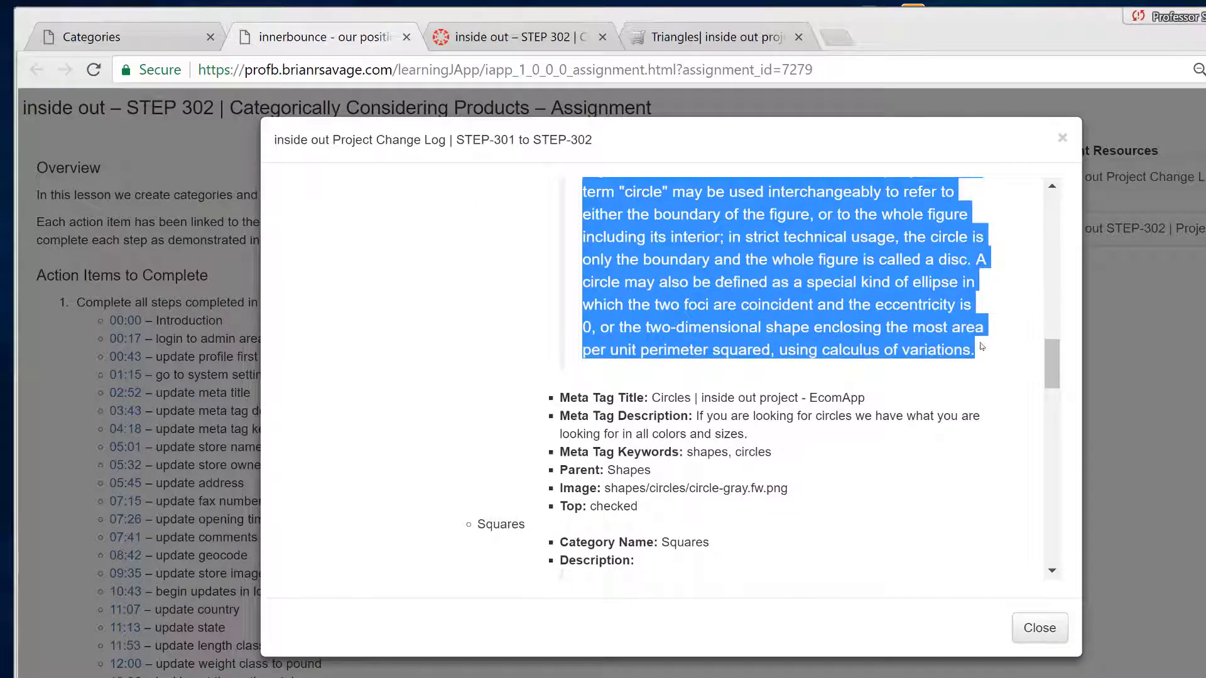
left_click(157, 36)
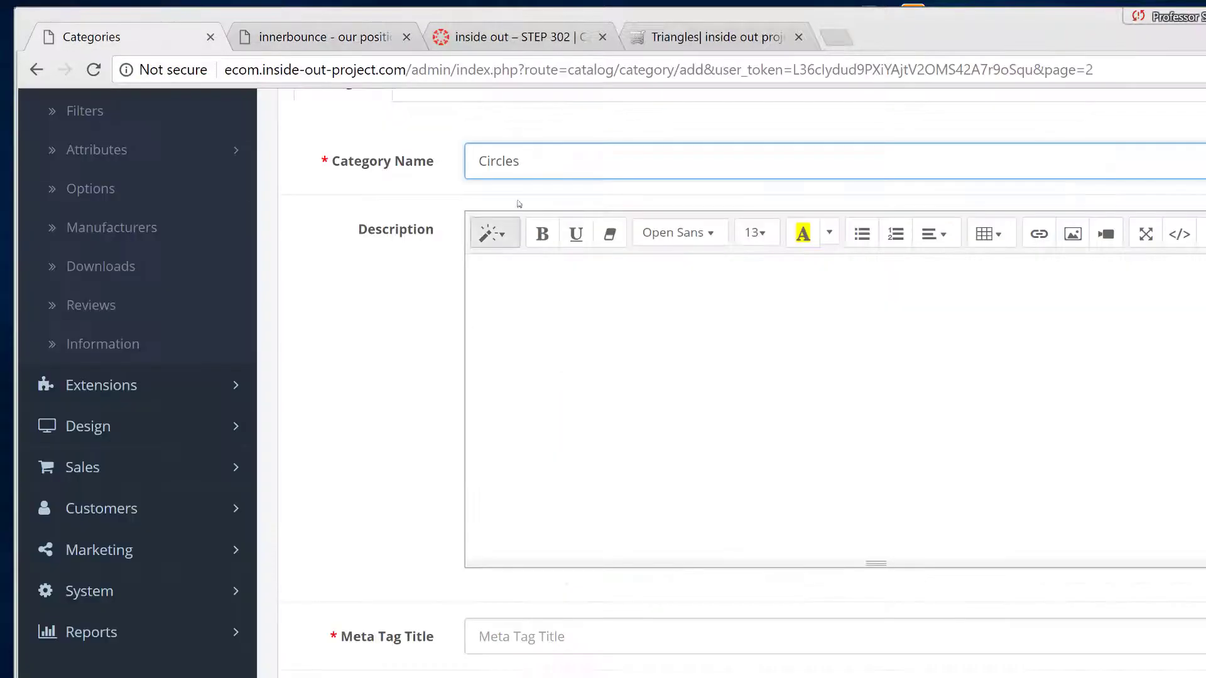
left_click(532, 325)
type("A circle is a simple closed shape. It is the set of all points in a plane that are at a given distance from a given point, the centre; equivalently it is the curve traced out by a point that moves so that its distance from a given point is constant. The distance between any of the points and the centre is called the radius. This article is about circles in Euclidean geometry, and, in particular, the Euclidean plane, except where otherwise noted. A circle is a simple closed curve which divides the plane into two regions: an interior and an exterior. In everyday use, the term \"circle\" may be used interchangeably to refer to either the boundary of the figure, or to the whole figure including its interior; in strict technical usage, the circle is only the boundary and the whole figure is called a disc. A circle may also be defined as a special kind of ellipse in which the two foci are coincident and the eccentricity is 0, or the two-dimensional shape enclosing the most area per unit perimeter squared, using calculus of variations.")
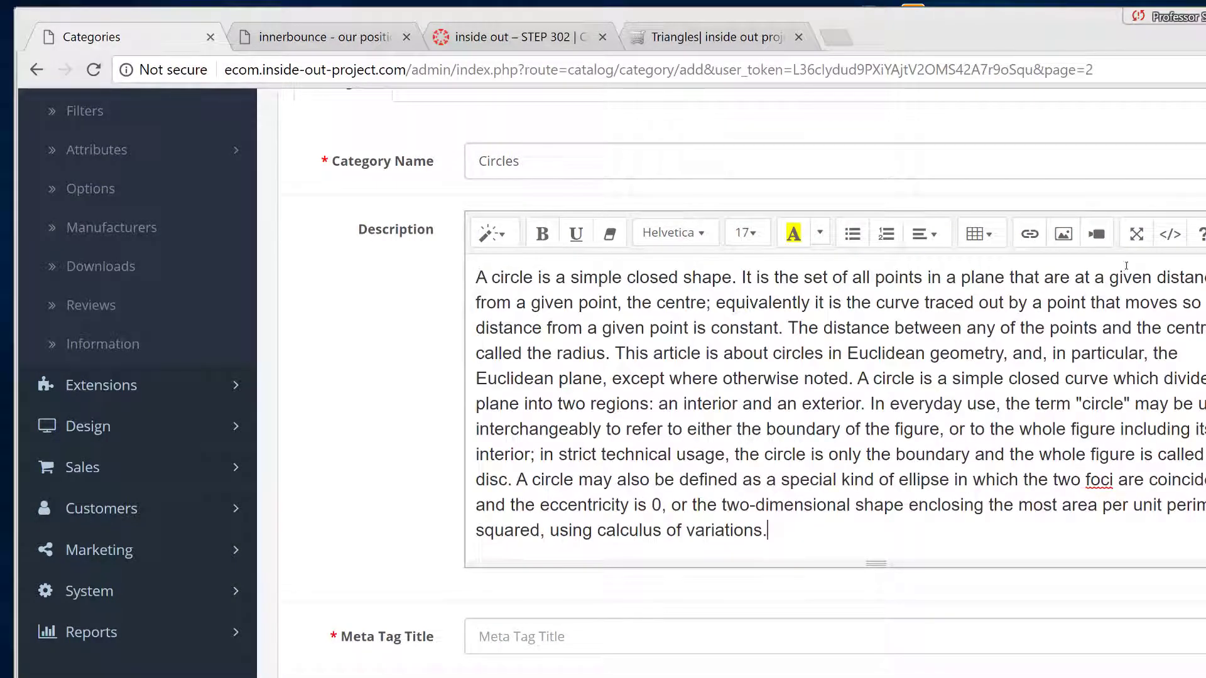
Replace the Circles Description's source code with the copied circle text so that it carries no pasted formatting.
left_click(1170, 234)
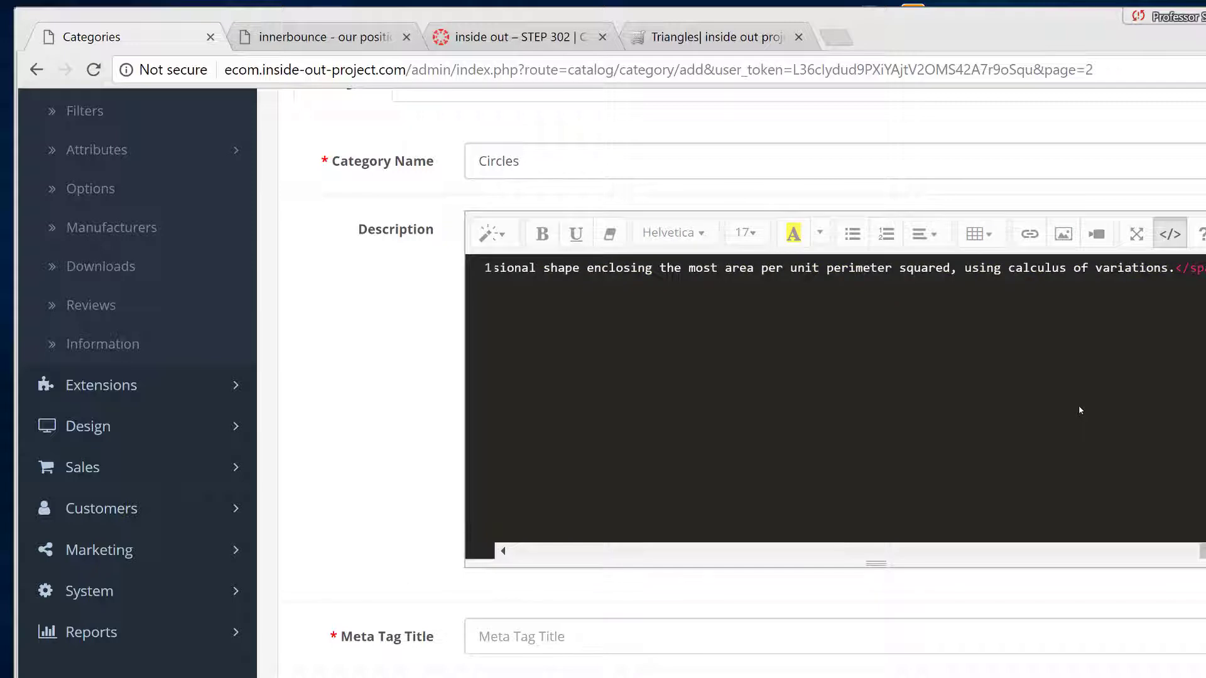
key("ctrl+a")
key("ctrl+v")
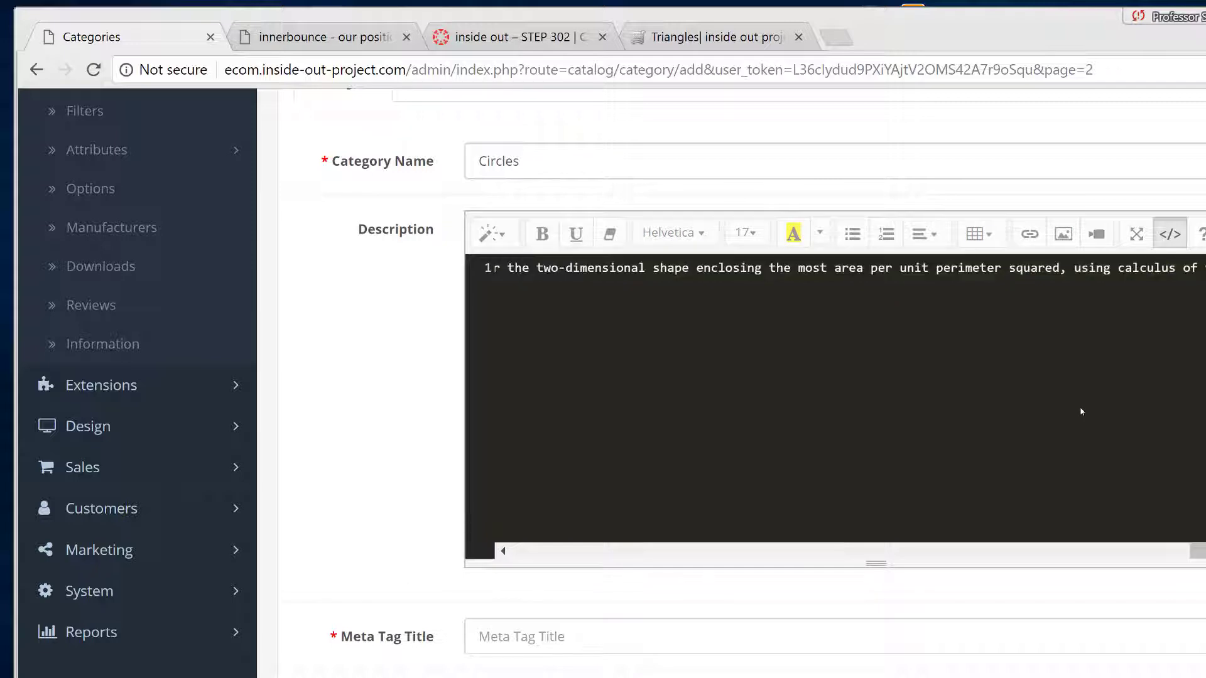
left_click(1169, 234)
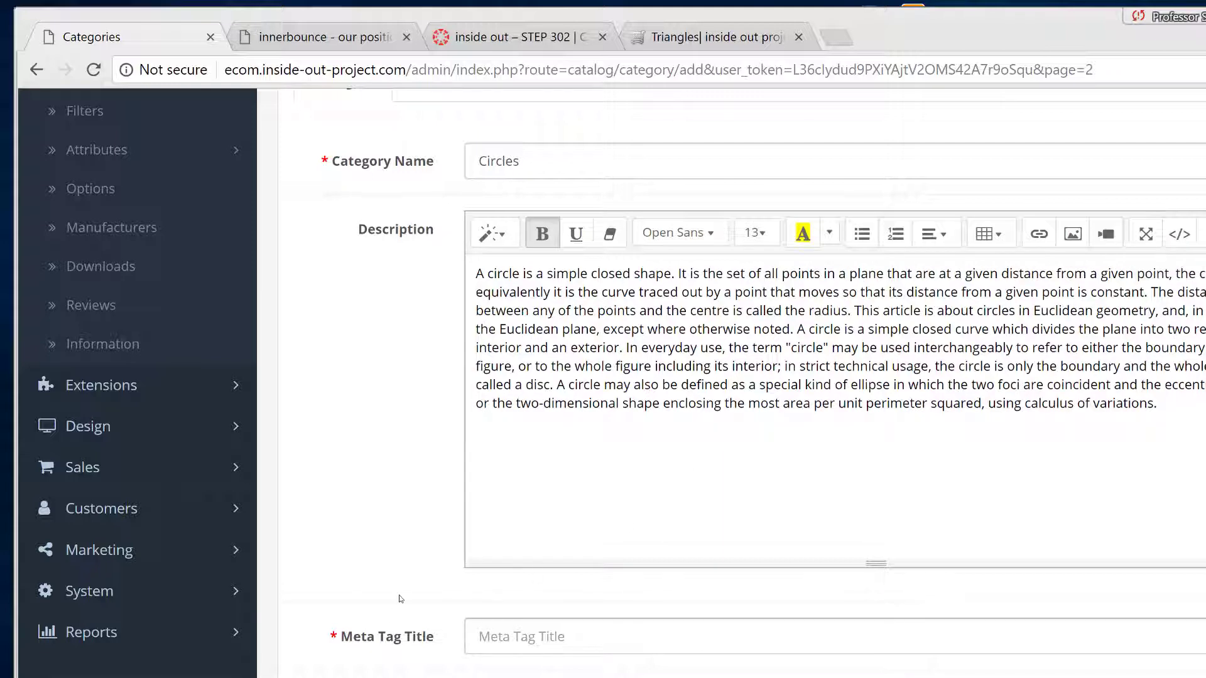
Copy "Circles | inside out project - EcomApp" from the change log into the Circles category's Meta Tag Title.
scroll(392, 632, "down", 3)
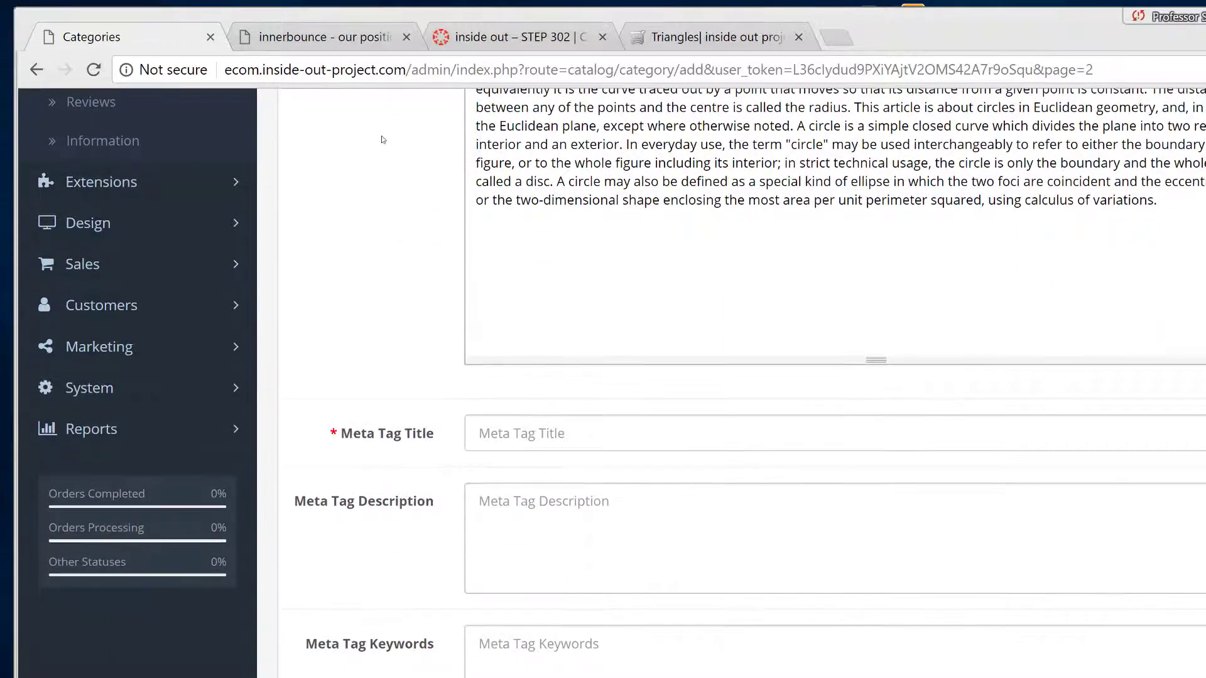
left_click(339, 37)
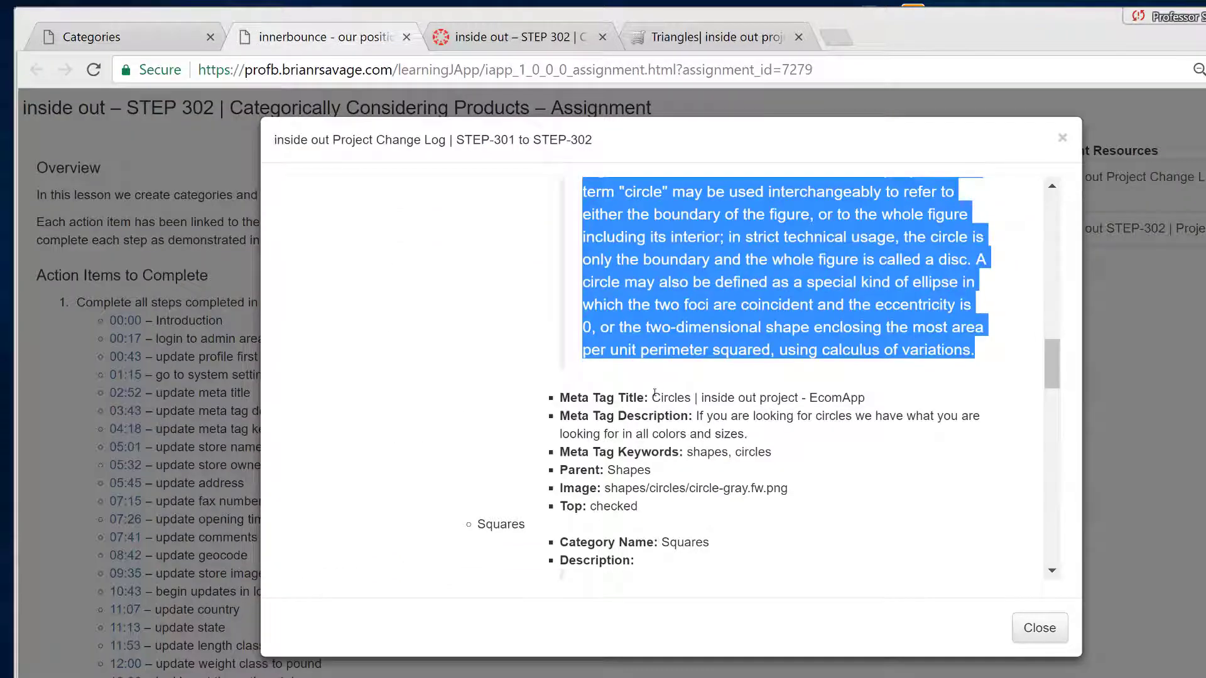
left_click_drag(654, 393, 878, 399)
key("ctrl+c")
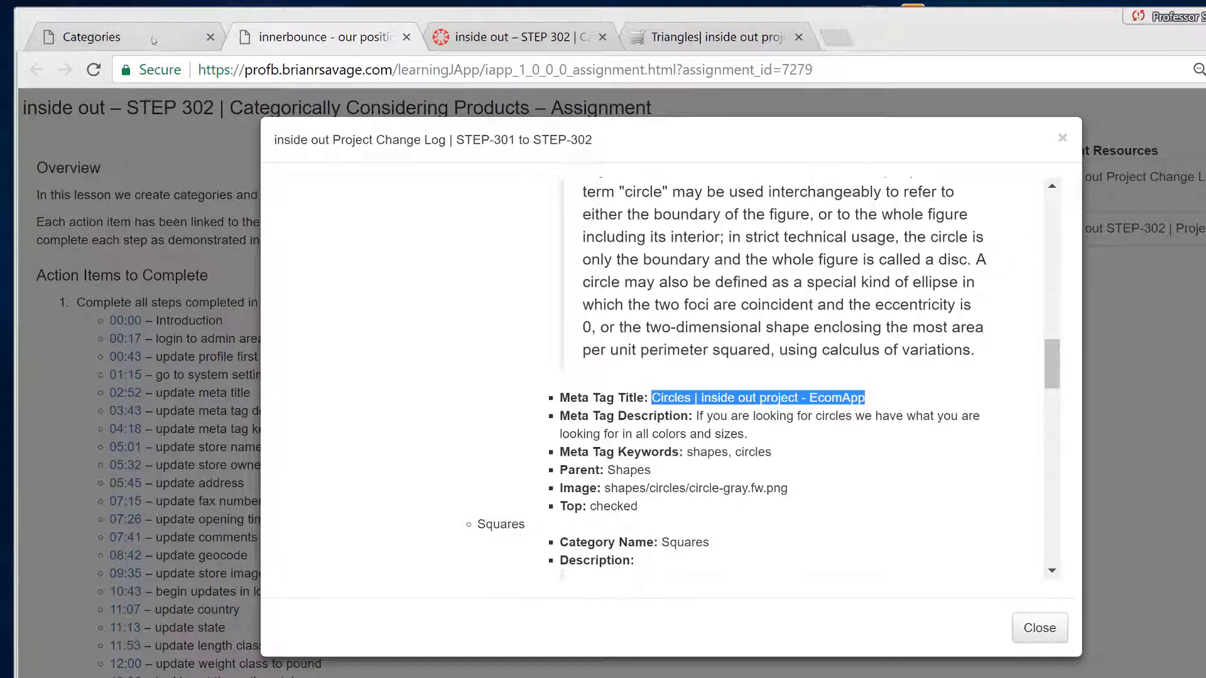
left_click(126, 38)
left_click(619, 434)
key("ctrl+v")
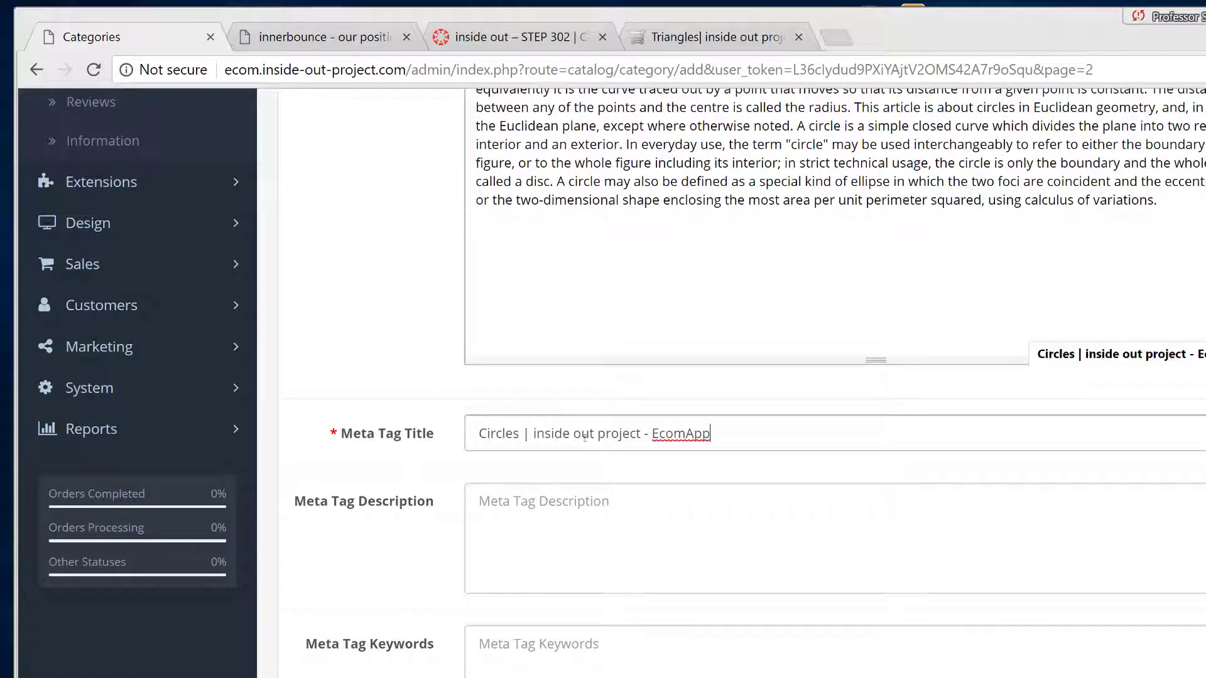
Copy "If you are looking for circles we have what you are looking for in all colors and sizes." from the change log into Meta Tag Description.
left_click(318, 39)
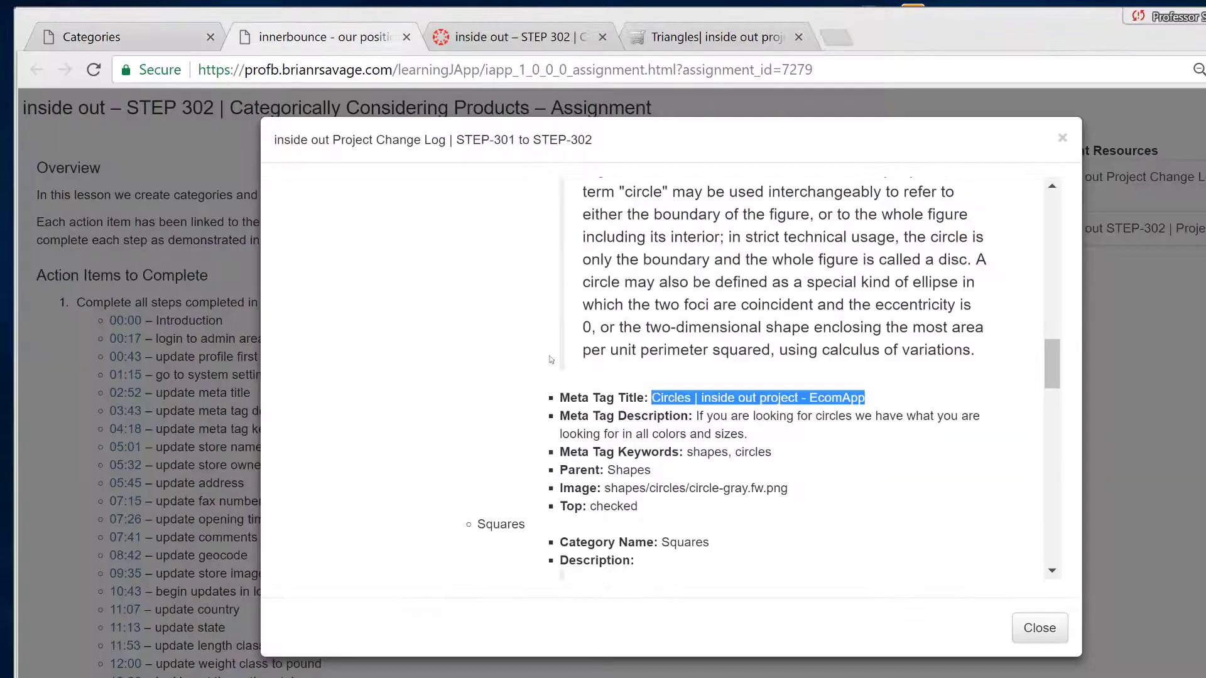
left_click_drag(696, 417, 761, 438)
key("ctrl+c")
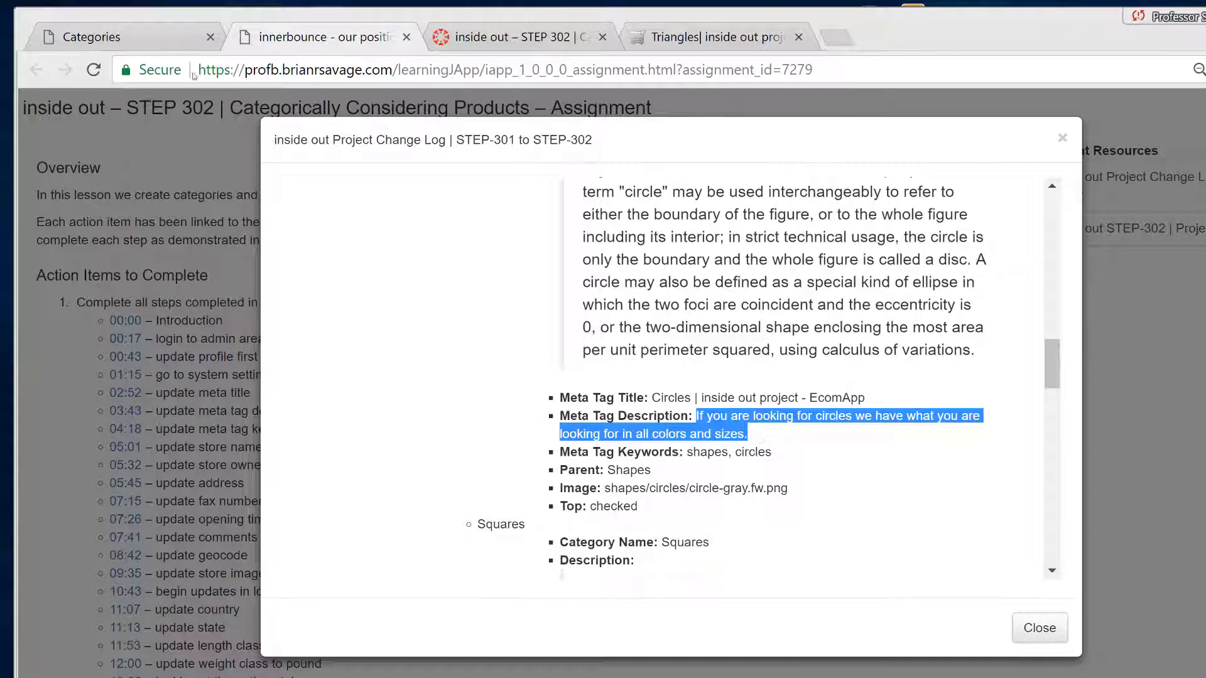
left_click(153, 41)
left_click(702, 537)
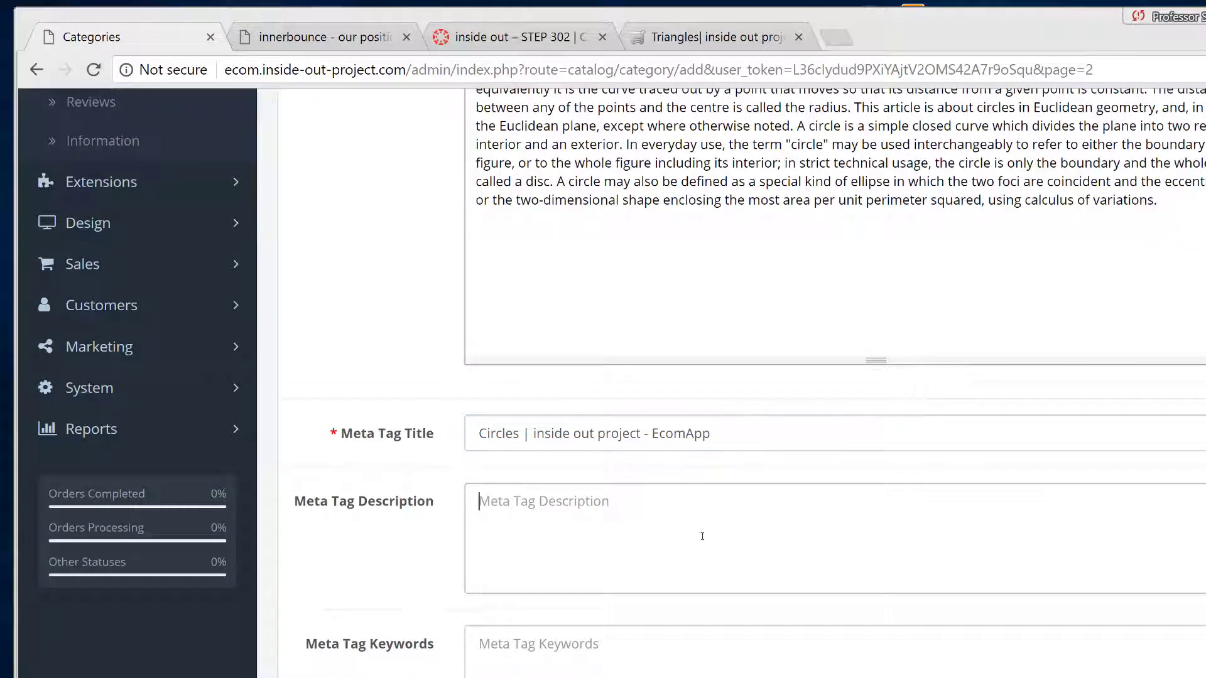
key("ctrl+v")
Copy the keywords "shapes, circles" from the change log into the Circles category's Meta Tag Keywords.
scroll(705, 559, "down", 3)
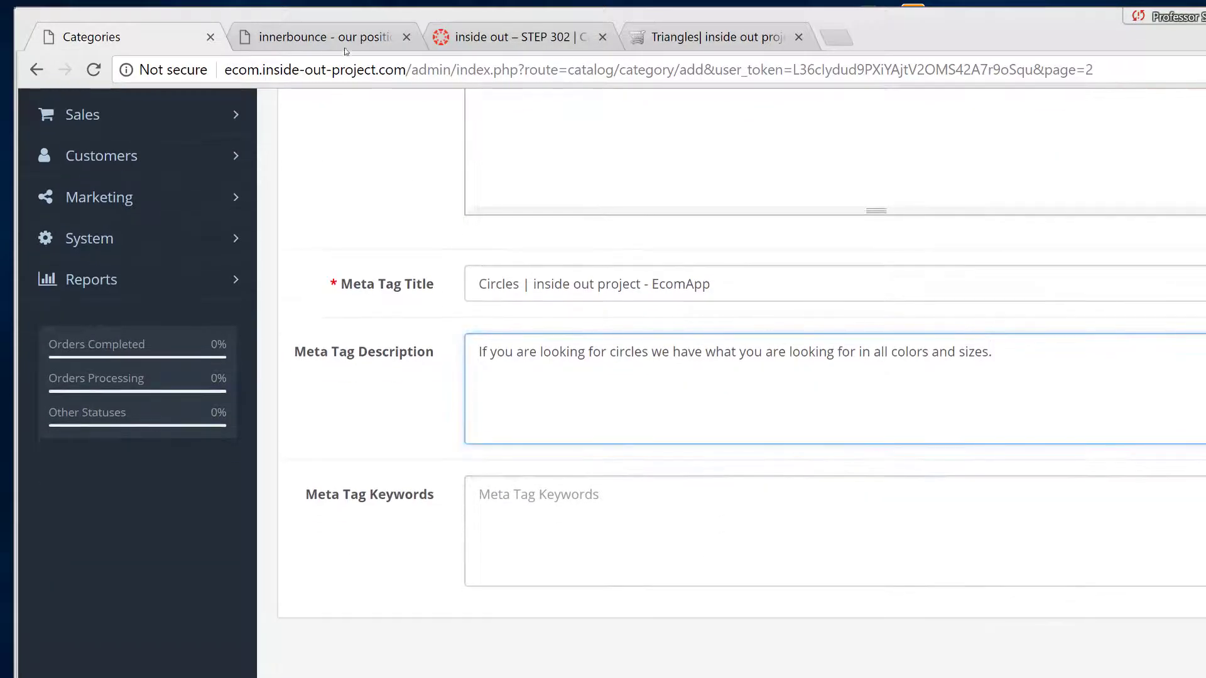
left_click(342, 42)
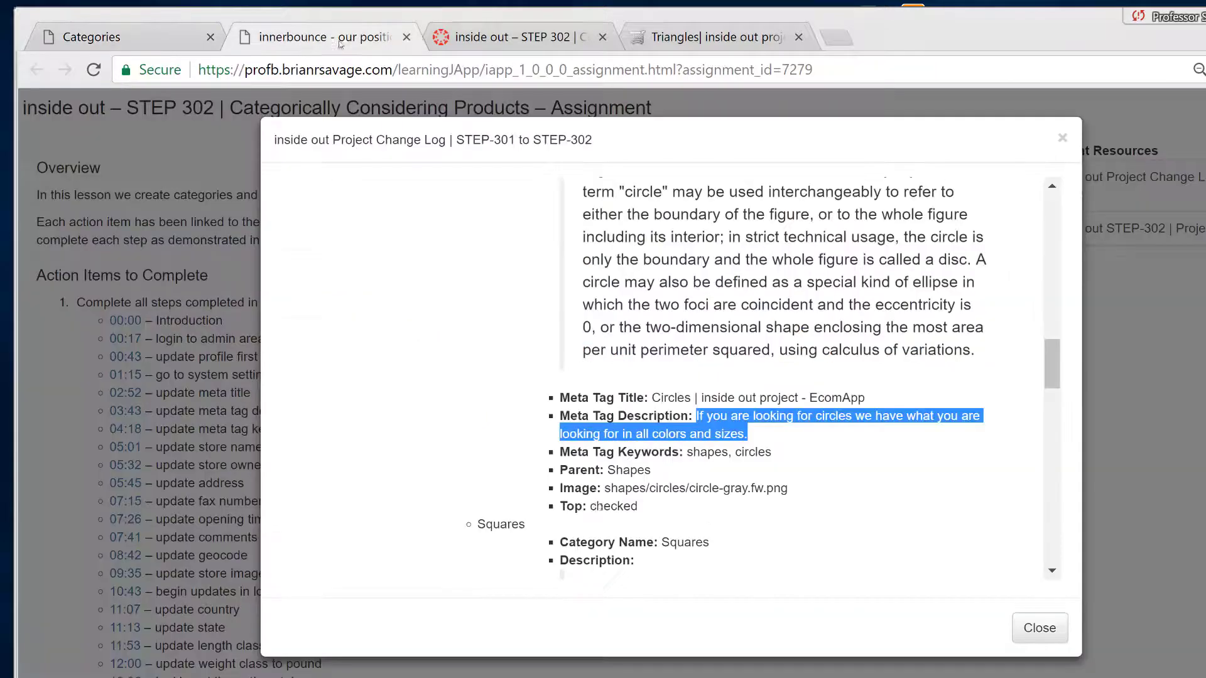
left_click(684, 449)
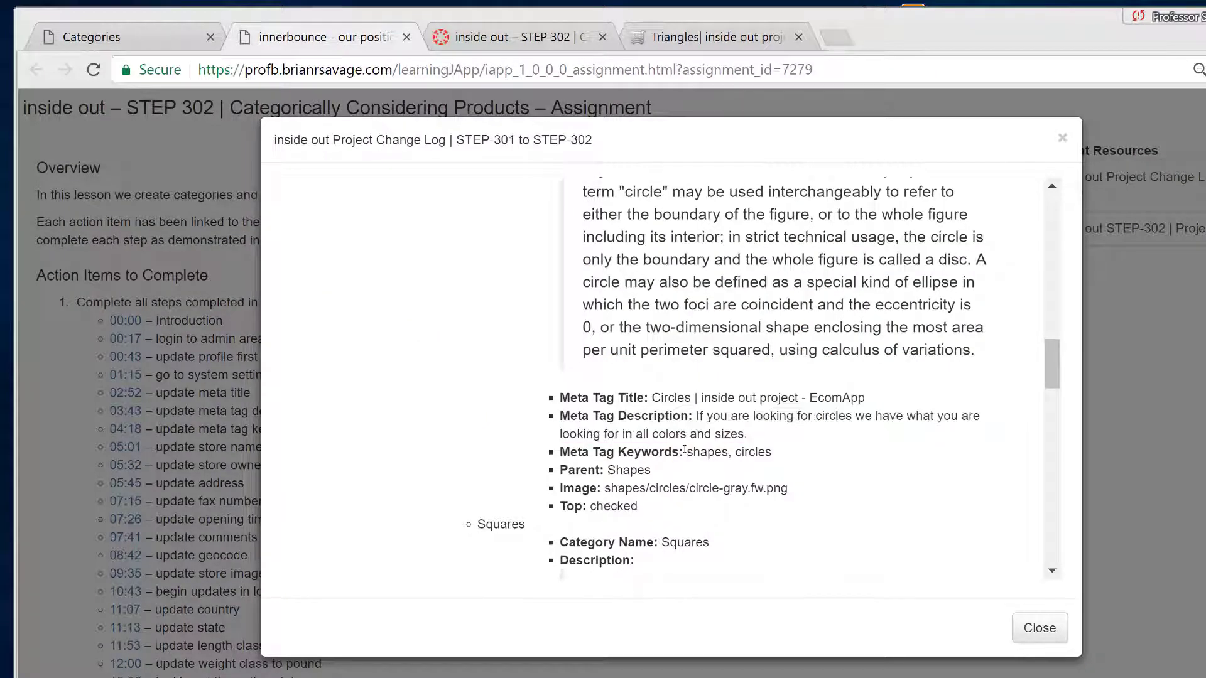
mouse_move(686, 451)
left_mouse_down()
mouse_move(769, 452)
mouse_move(689, 454)
left_mouse_up()
key("ctrl+c")
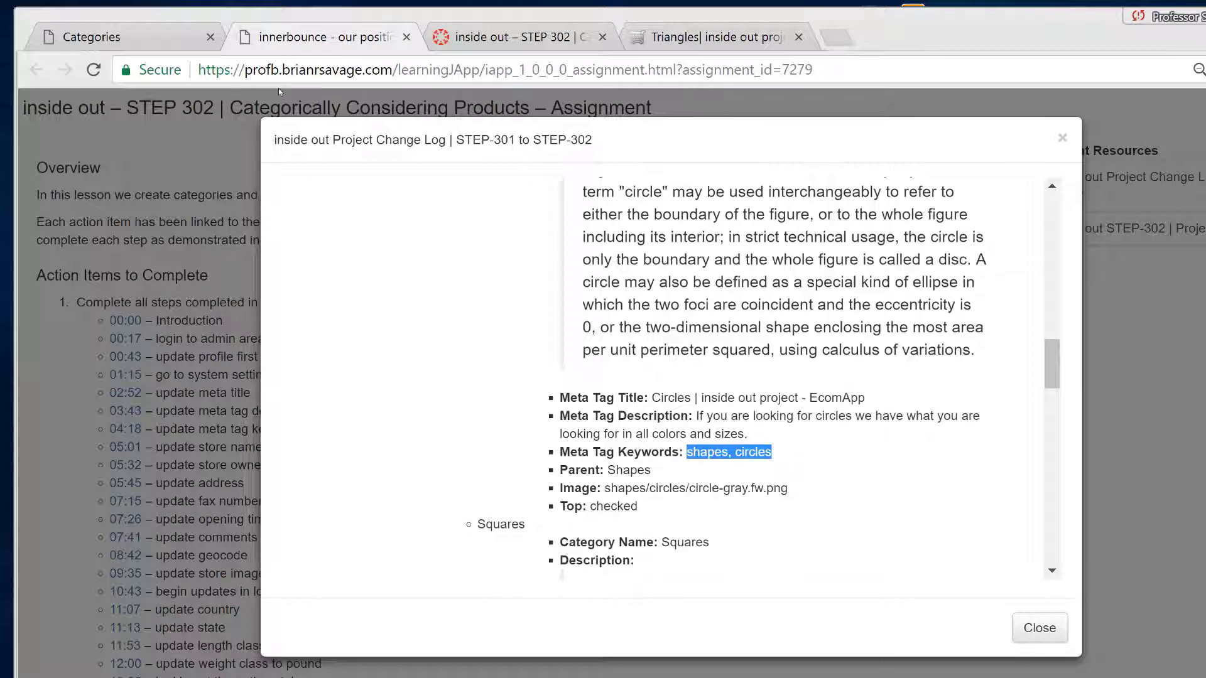
left_click(144, 38)
left_click(619, 558)
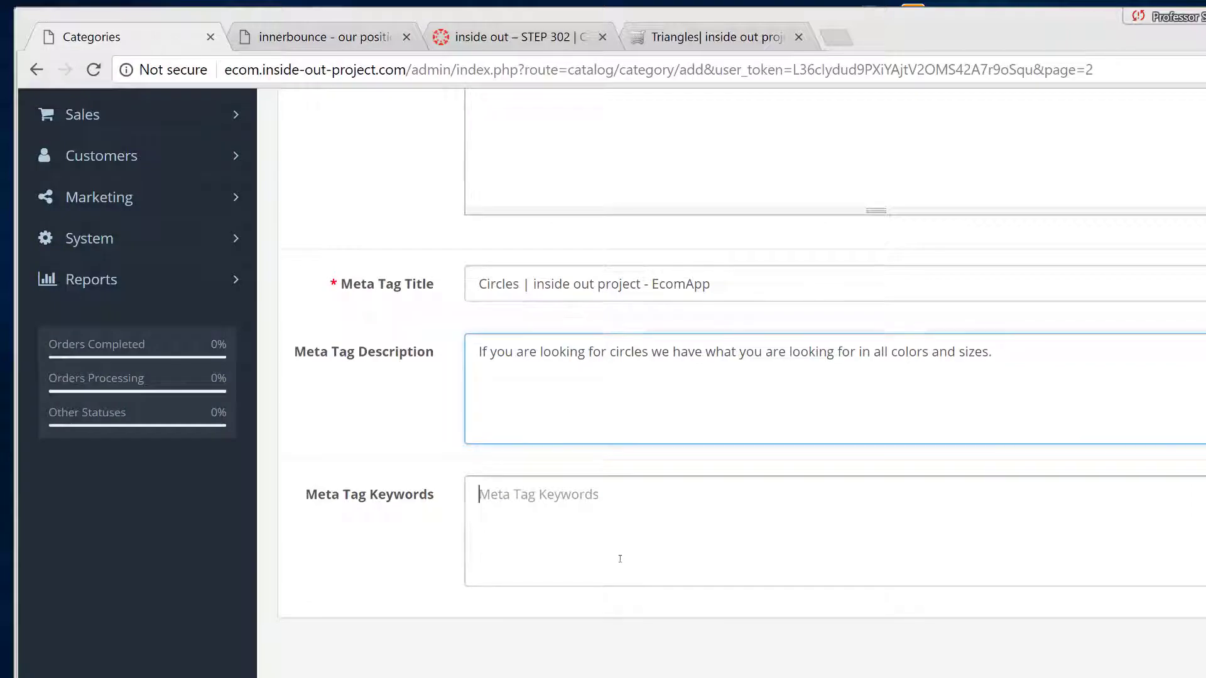
key("ctrl+v")
Set Shapes as the parent of the Circles category in its data settings.
scroll(405, 603, "up", 4)
scroll(405, 628, "up", 6)
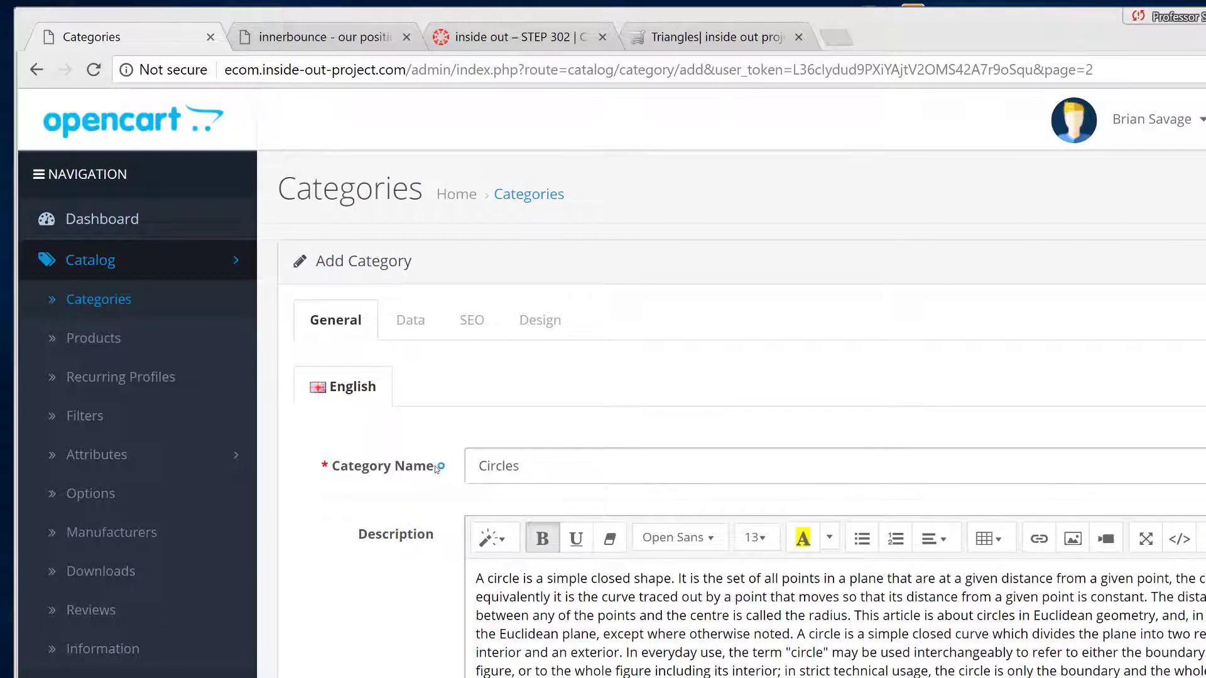
left_click(411, 334)
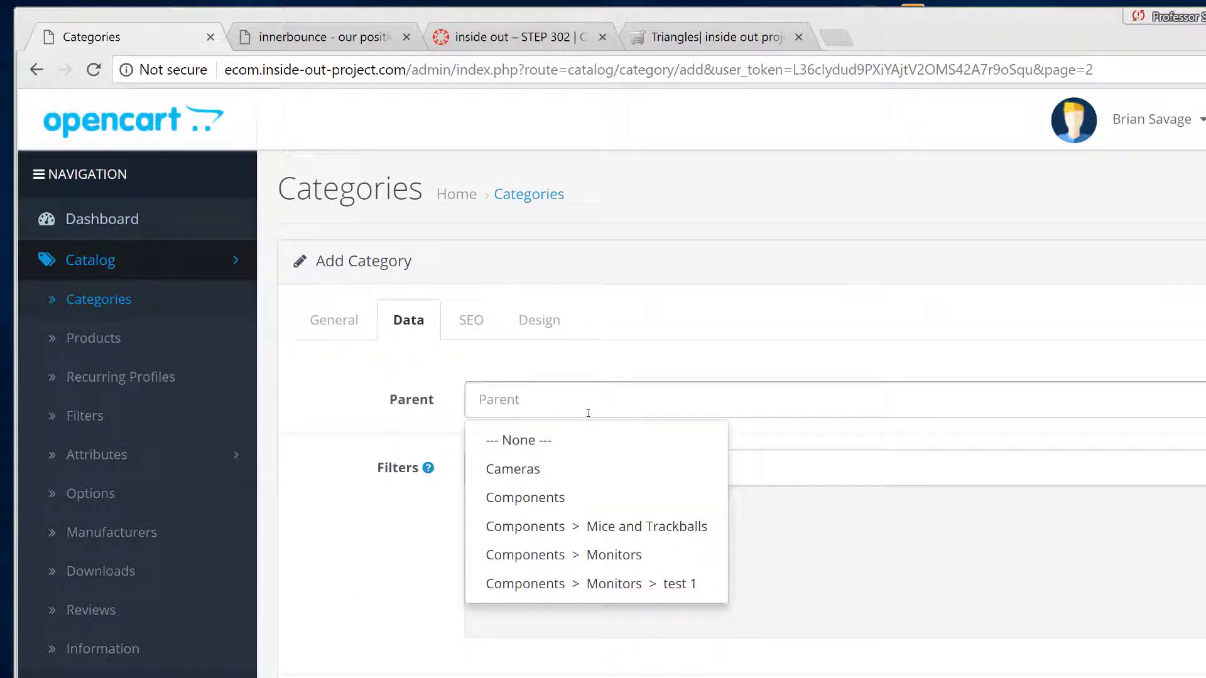
type("Sha")
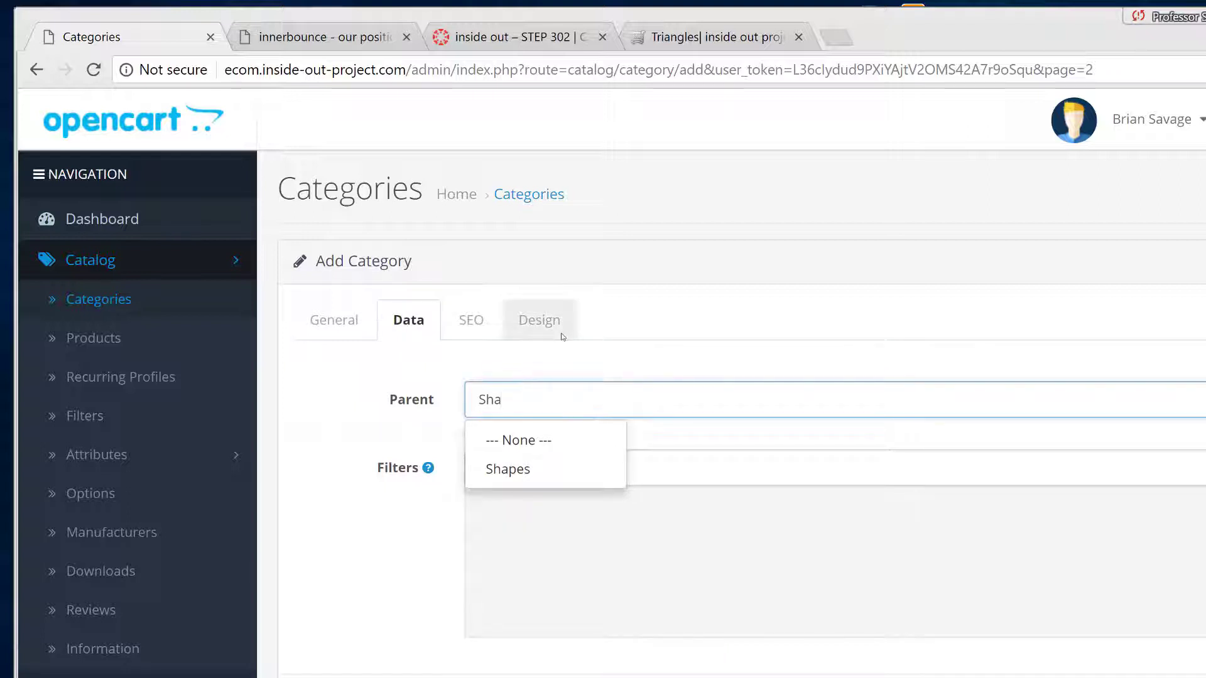
left_click(509, 468)
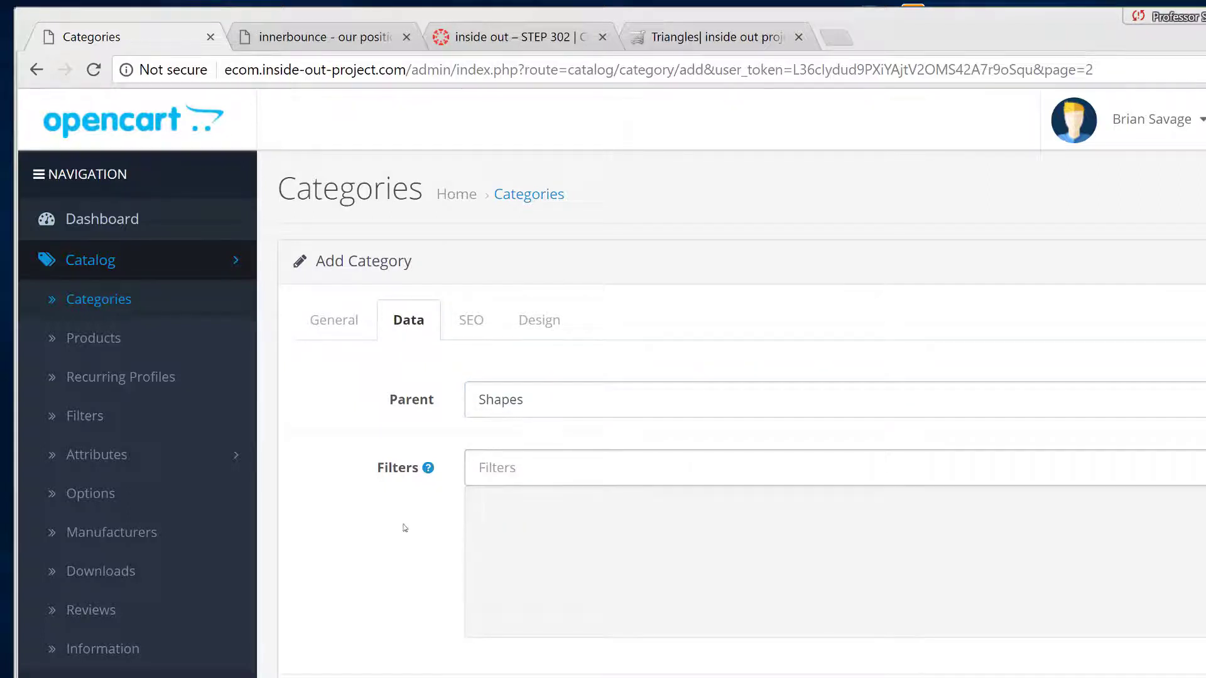
Review the Image setting, Category Name and Description entered for the Circles category.
scroll(401, 528, "down", 8)
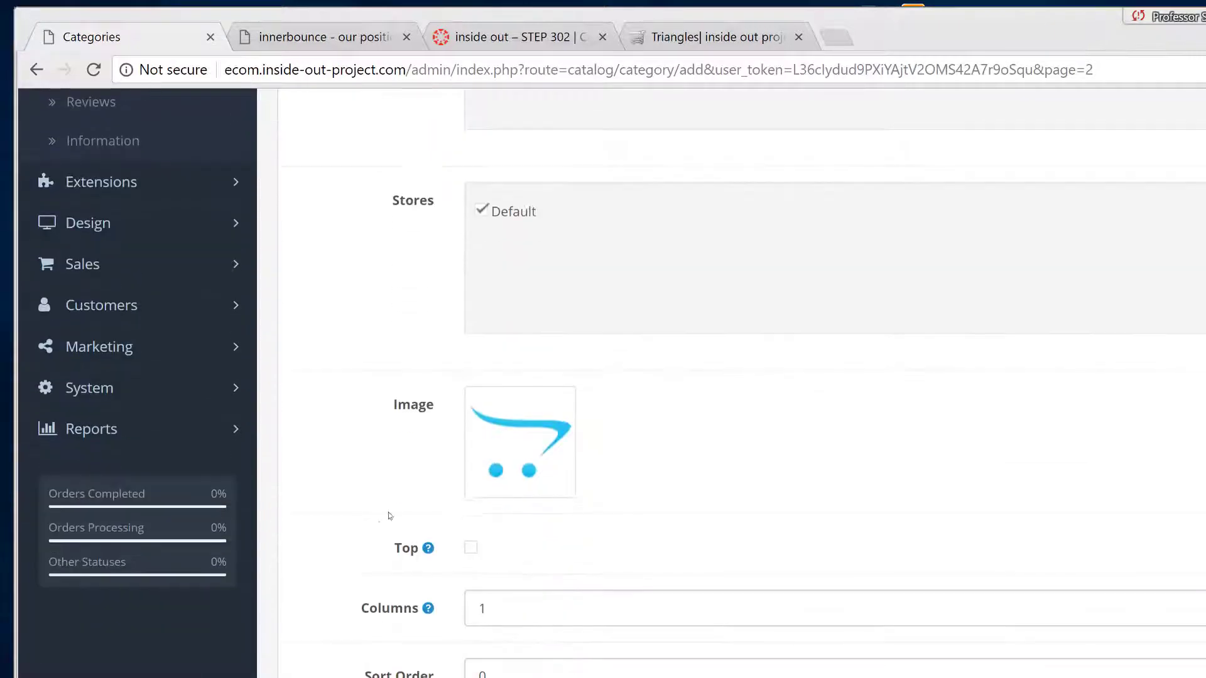
left_click(498, 464)
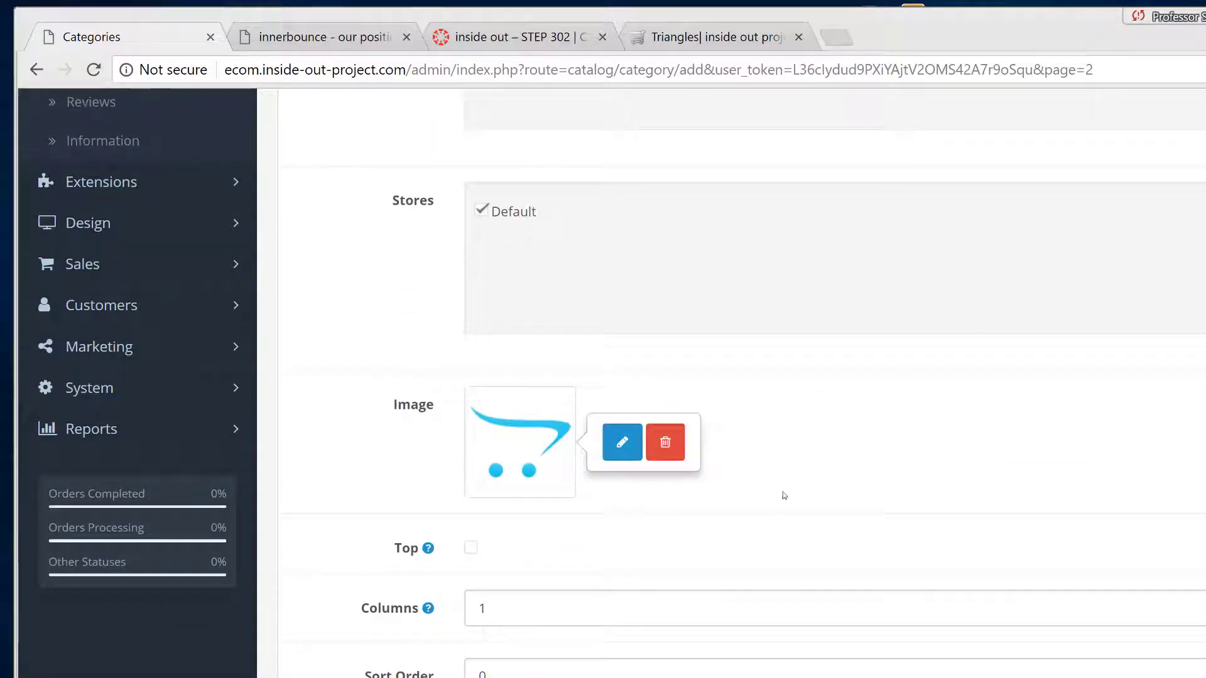
scroll(824, 492, "up", 7)
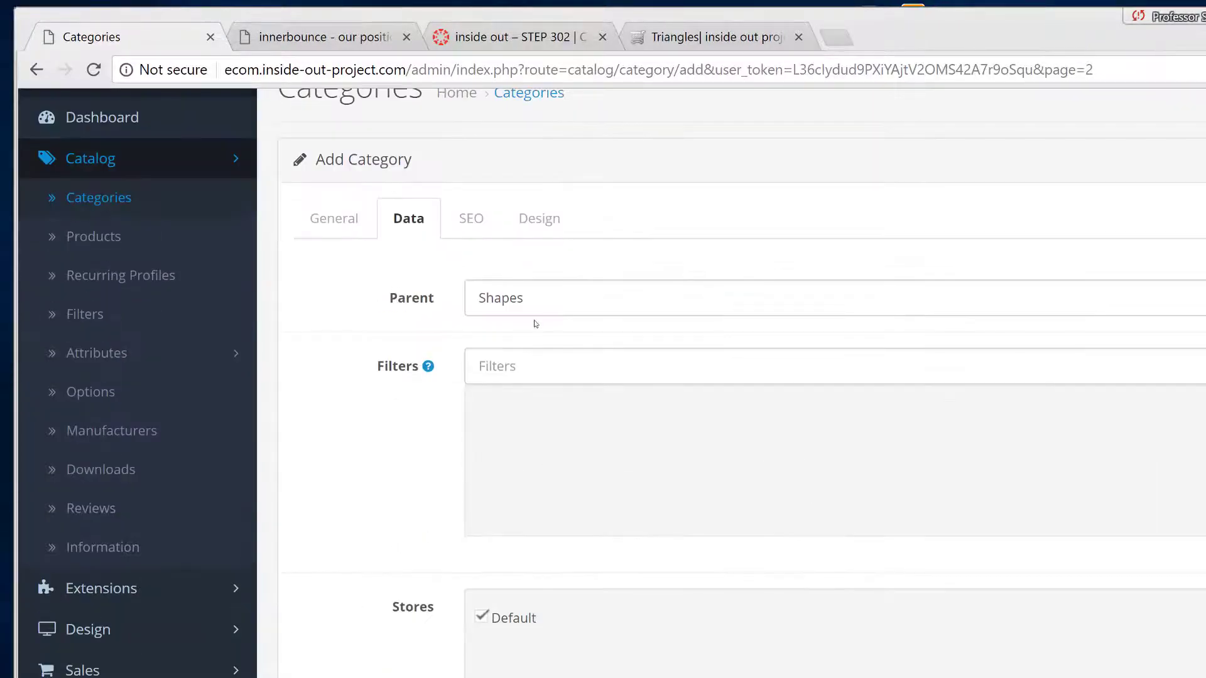
left_click(357, 221)
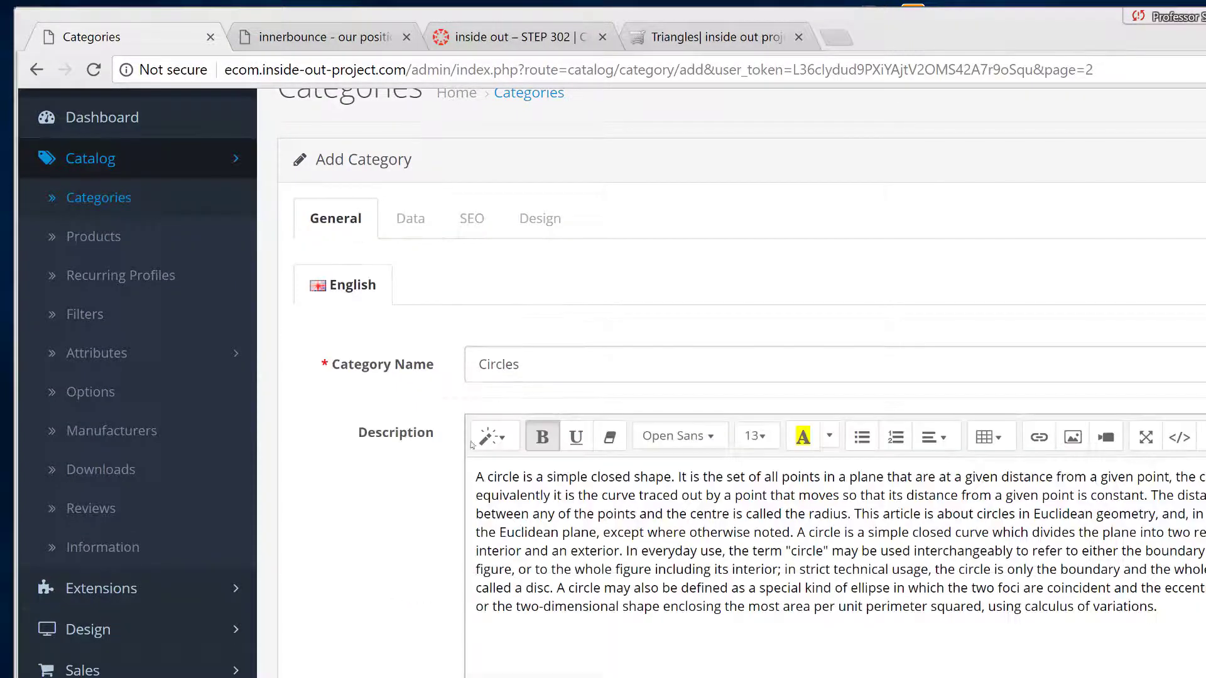
double_click(512, 364)
left_click(546, 364)
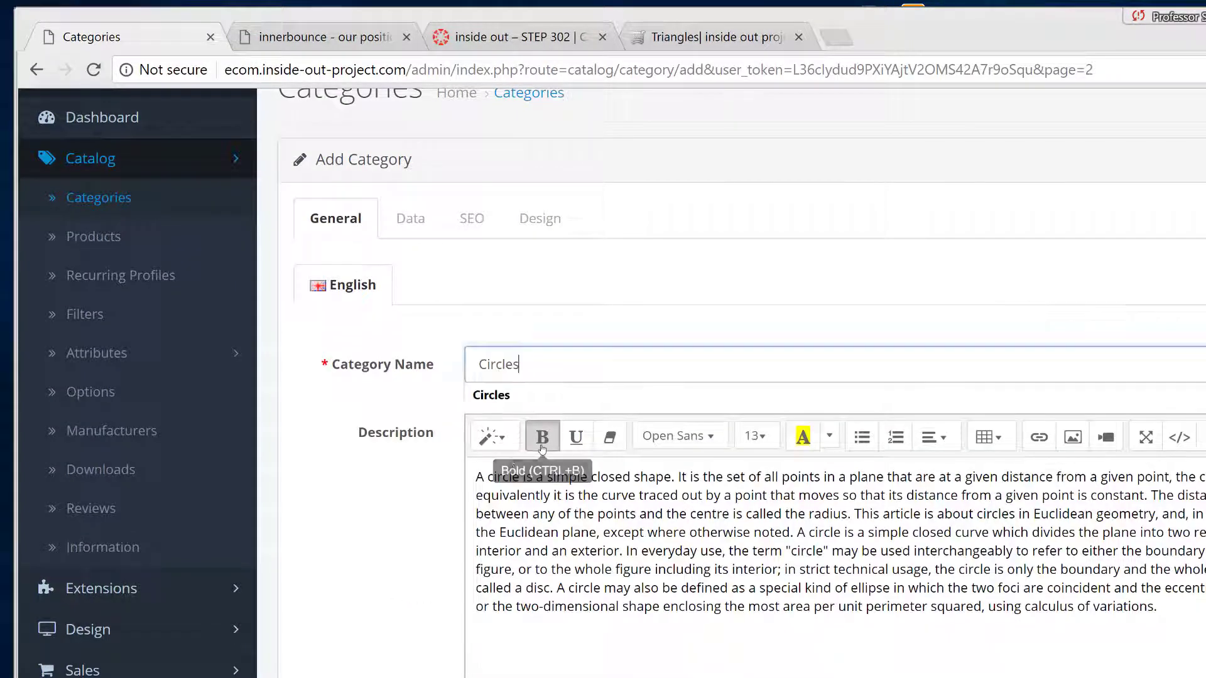
double_click(496, 479)
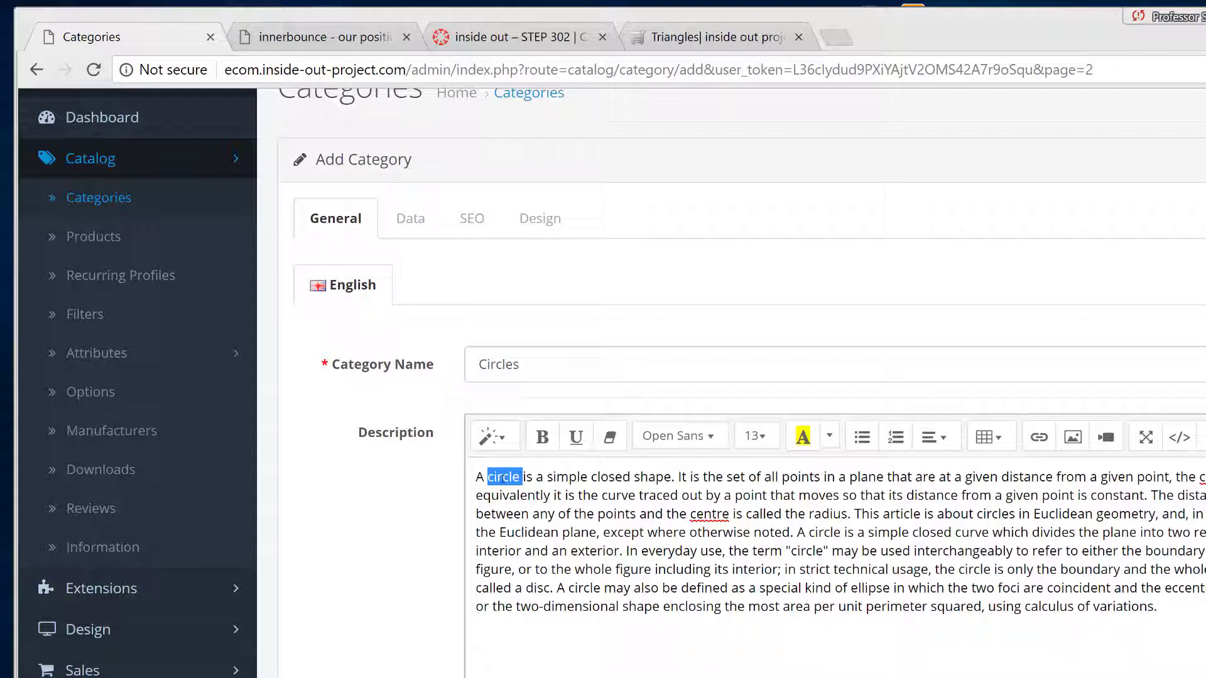
Start editing the Circles category's image and open the shapes folder in the Image Manager.
left_click(408, 219)
scroll(405, 480, "down", 1)
scroll(399, 474, "down", 3)
left_click(528, 554)
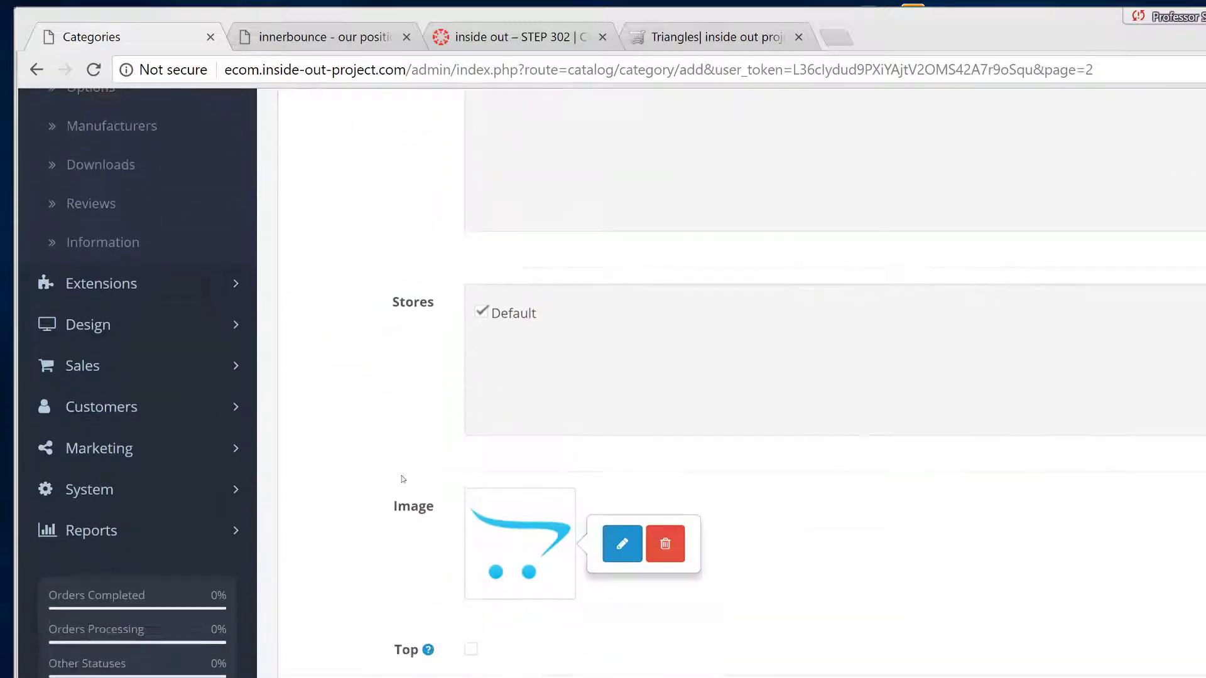
left_click(612, 556)
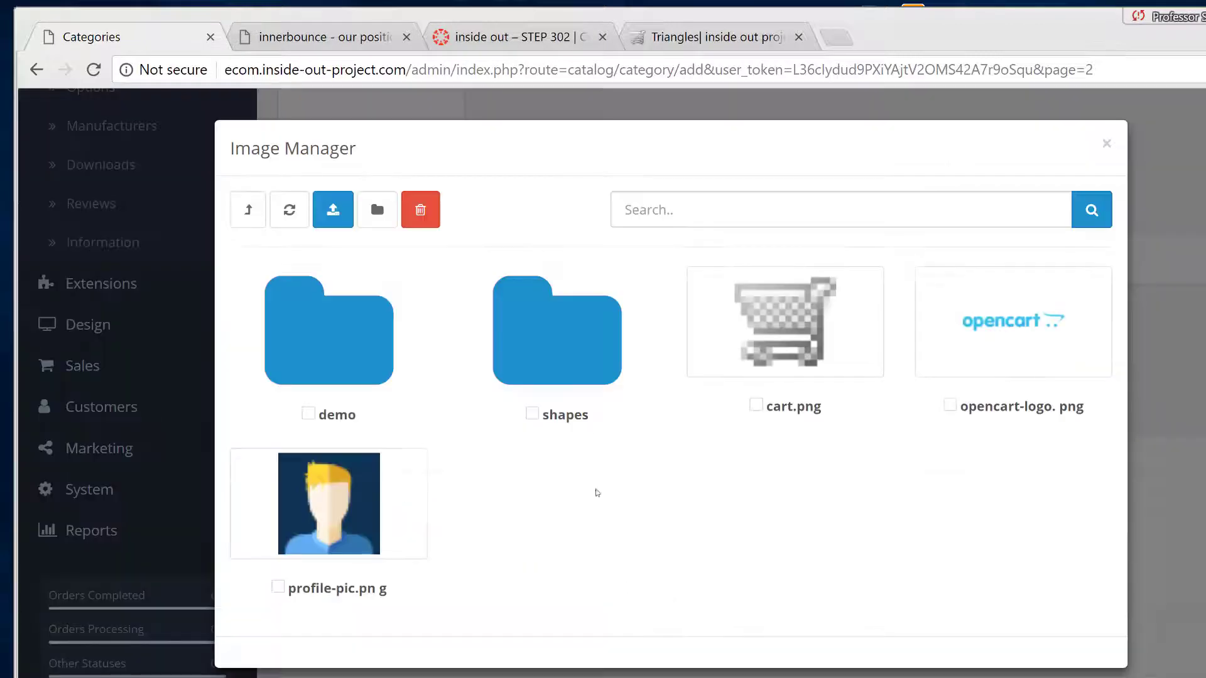
left_click(569, 377)
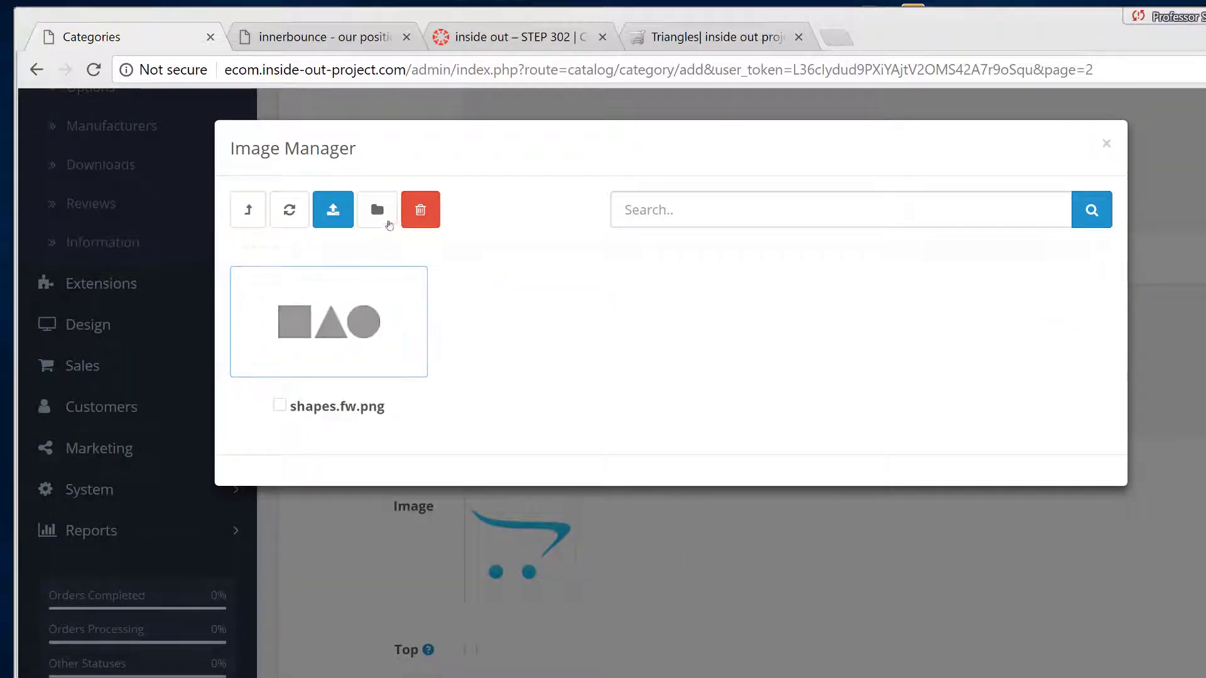
Create a new folder named circles inside the shapes image folder.
left_click(388, 221)
left_click(419, 312)
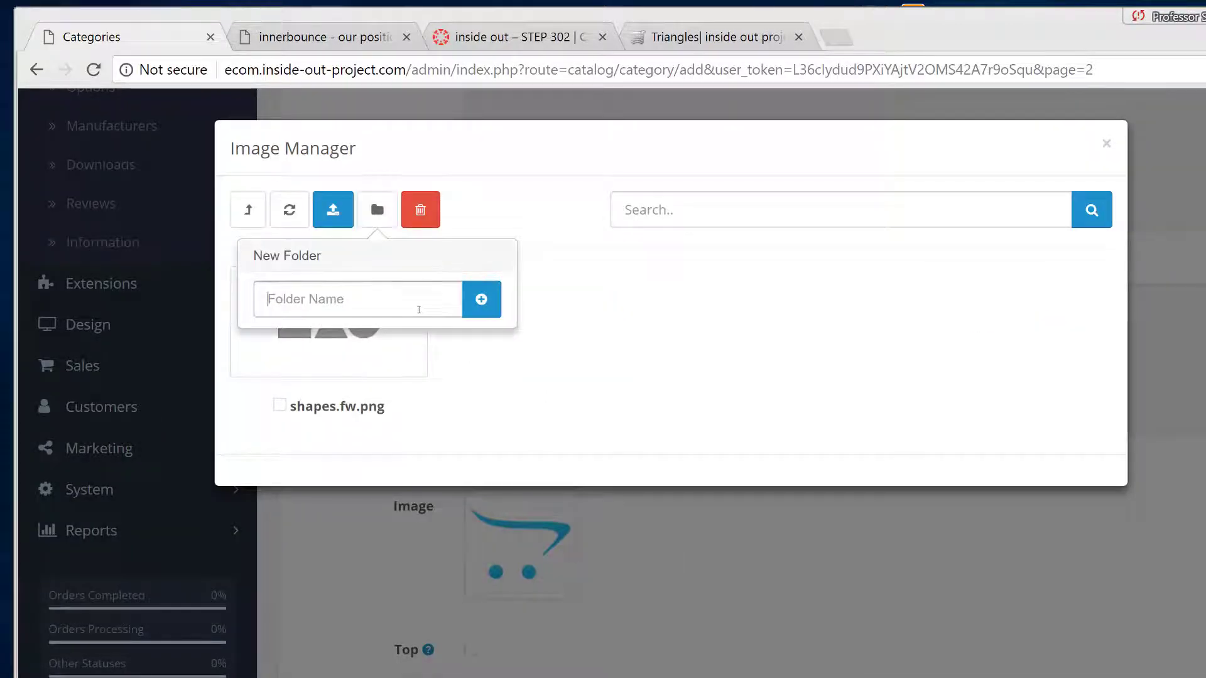
type("circles")
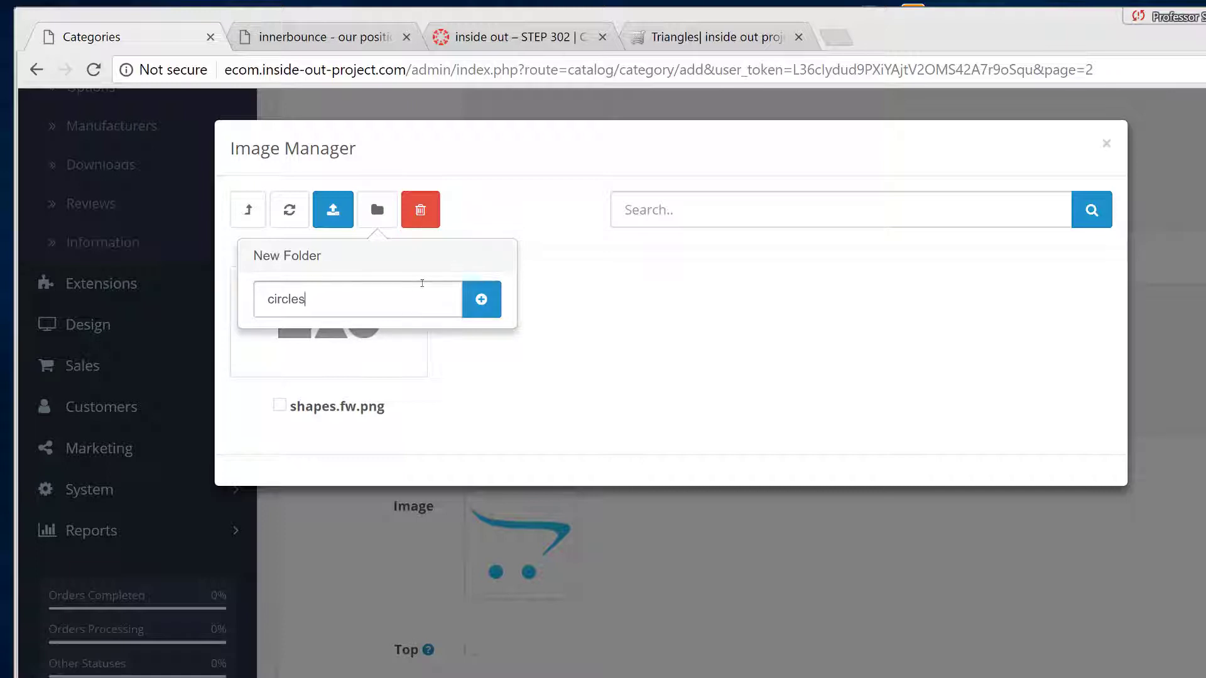
left_click(481, 299)
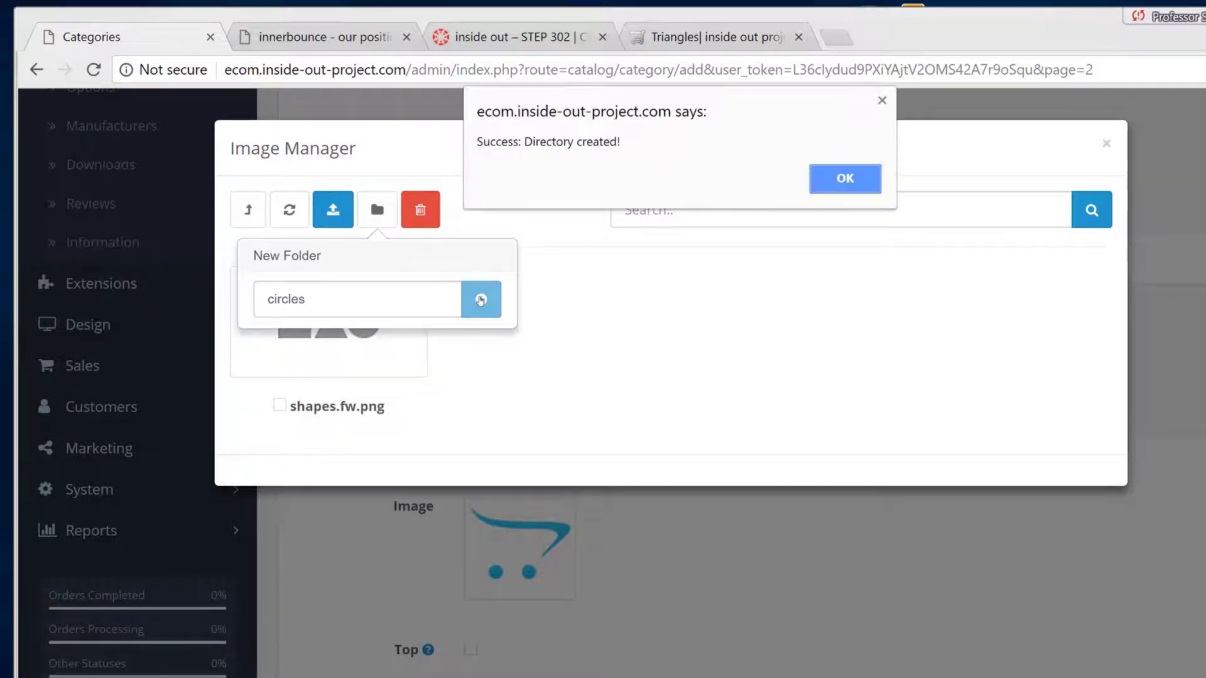
left_click(827, 179)
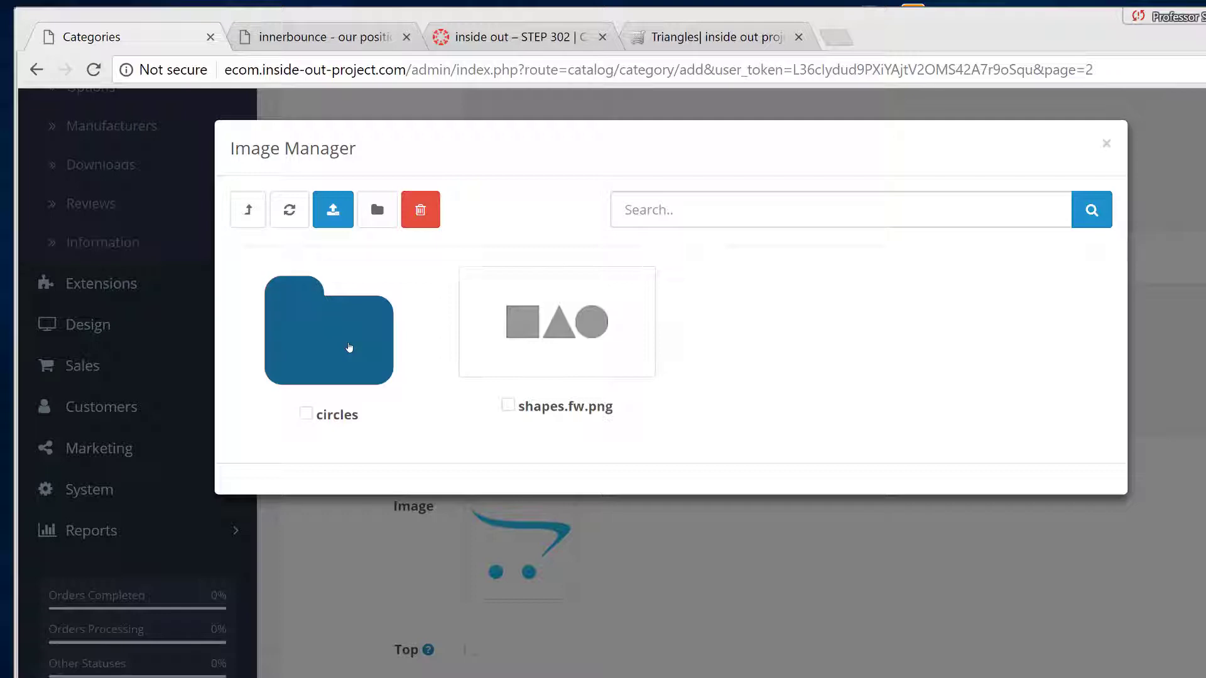
Upload the blue, gray, green and red circle images into the circles folder and set circle-gray.fw.png as the category image.
left_click(350, 347)
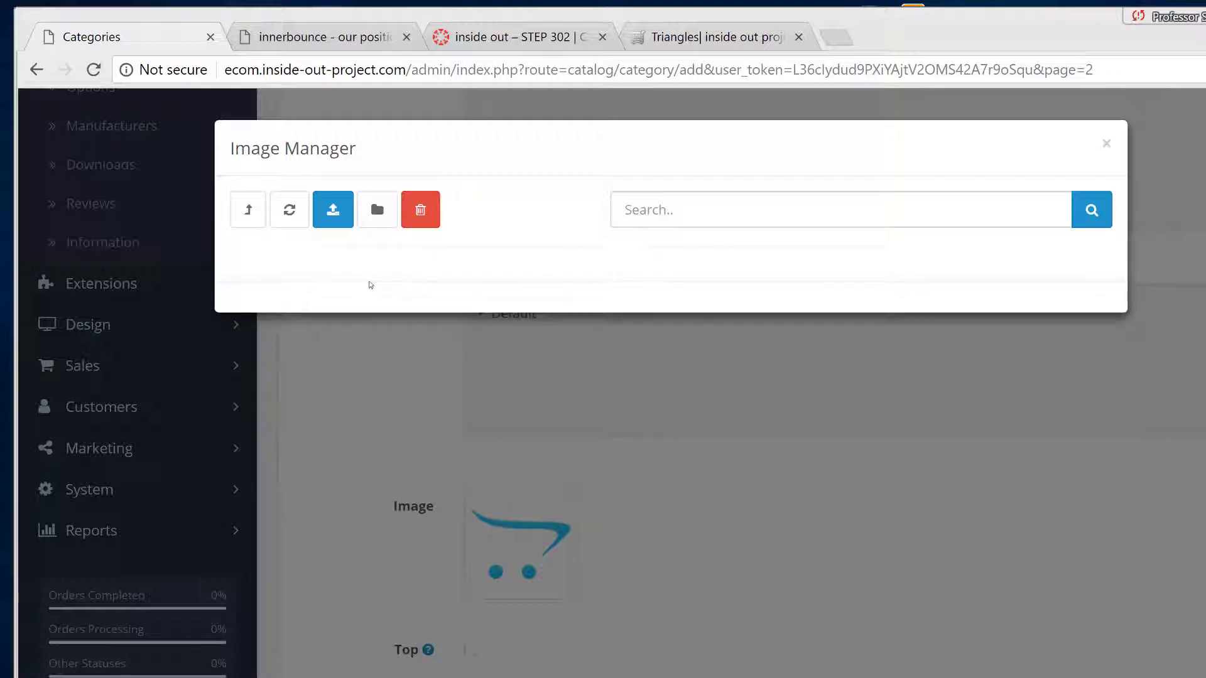
left_click(332, 226)
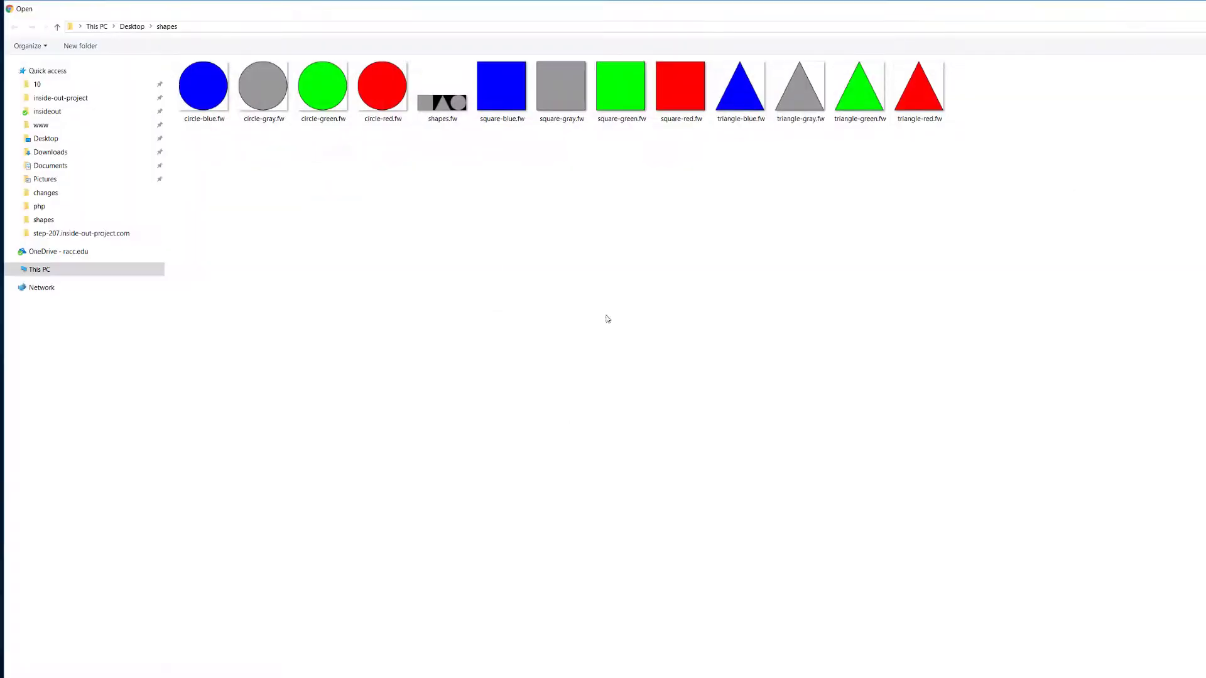
left_click_drag(203, 158, 385, 101)
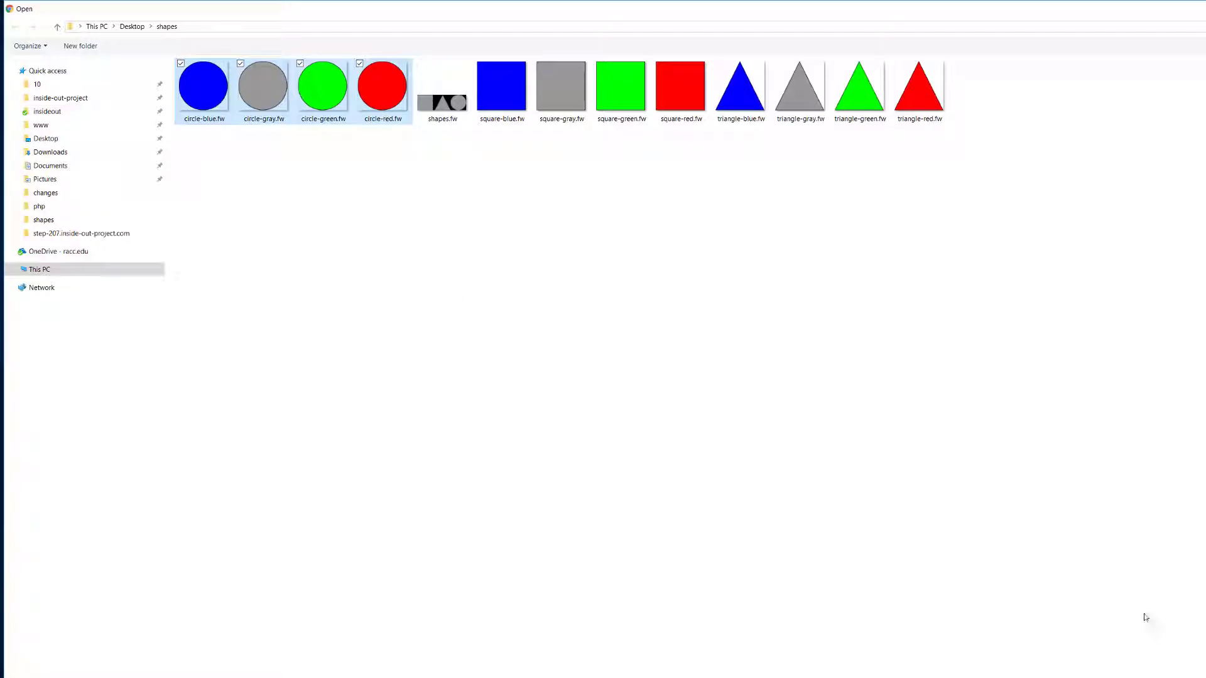
key("Return")
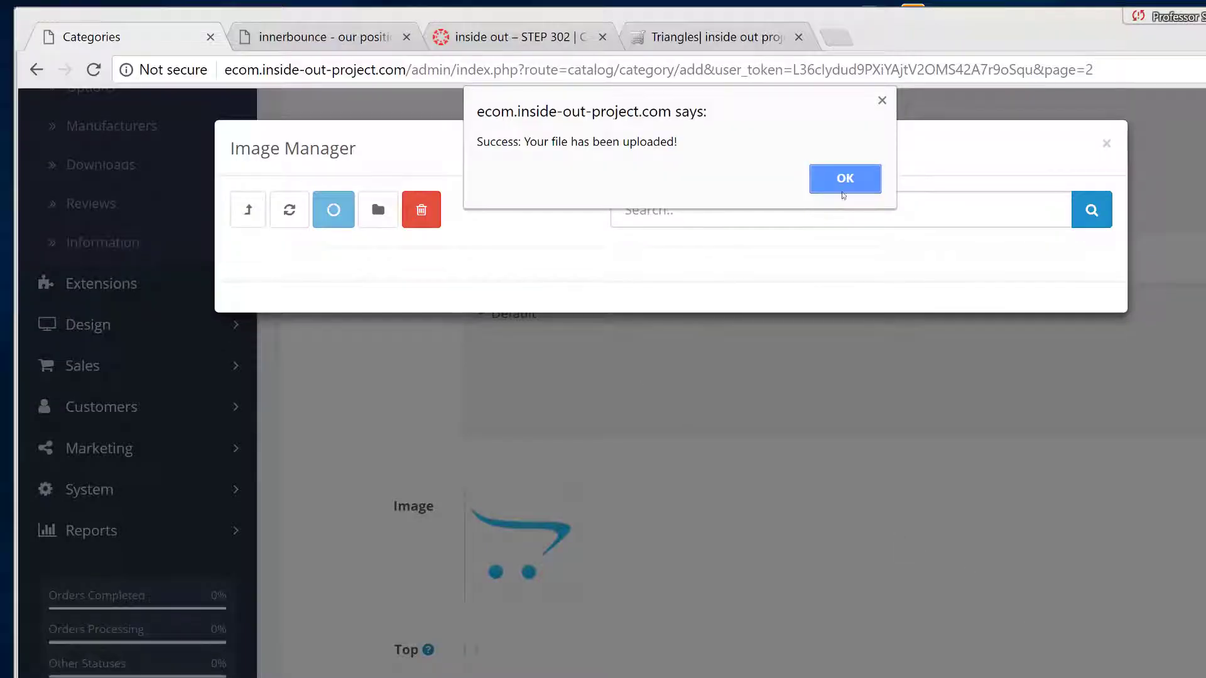
left_click(845, 179)
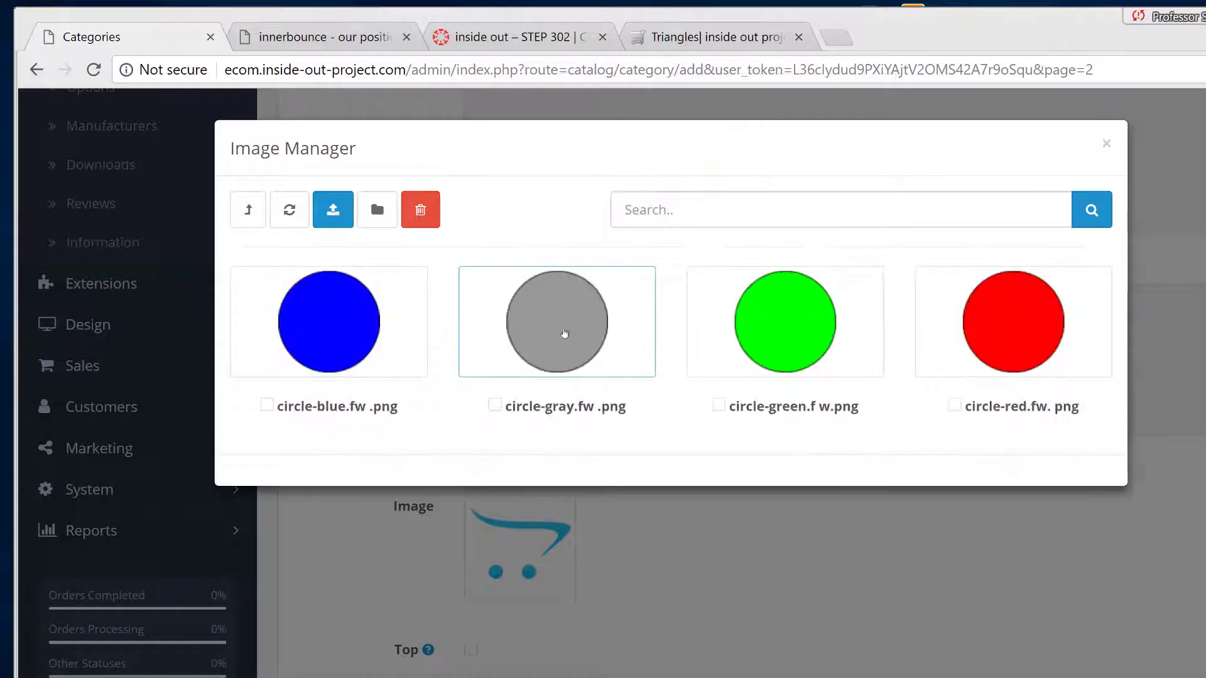
left_click(578, 334)
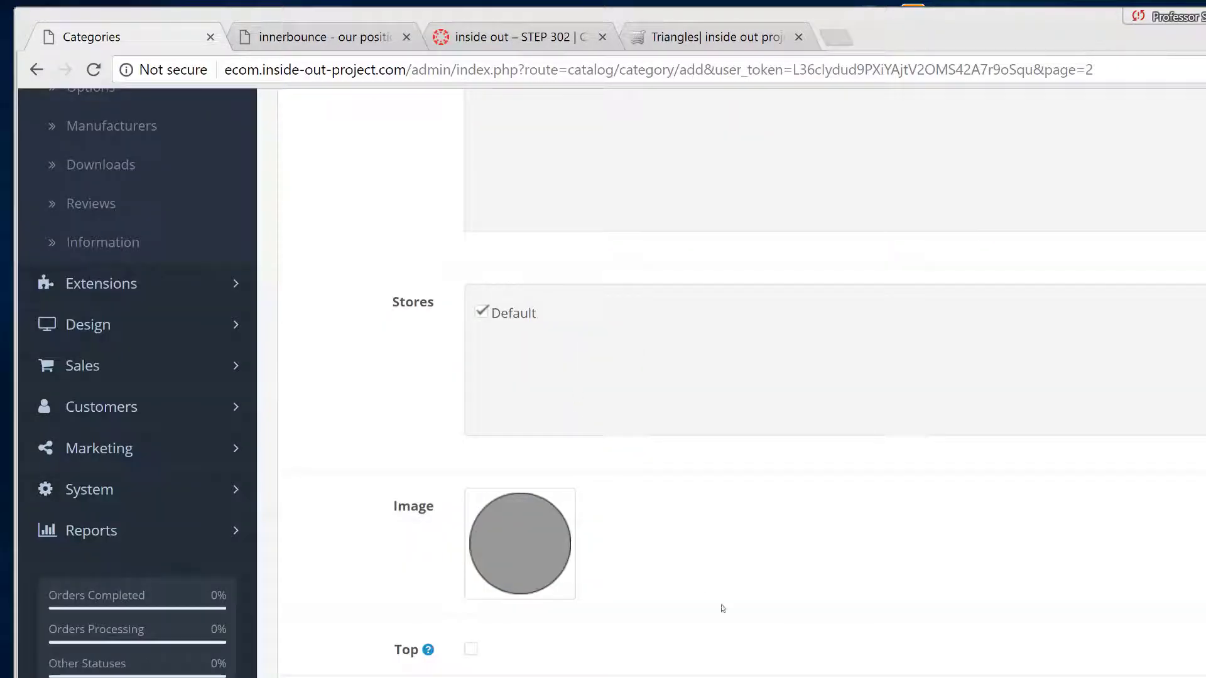
Enable the Top option for the Circles category and save the category.
left_click(471, 651)
scroll(407, 496, "down", 4)
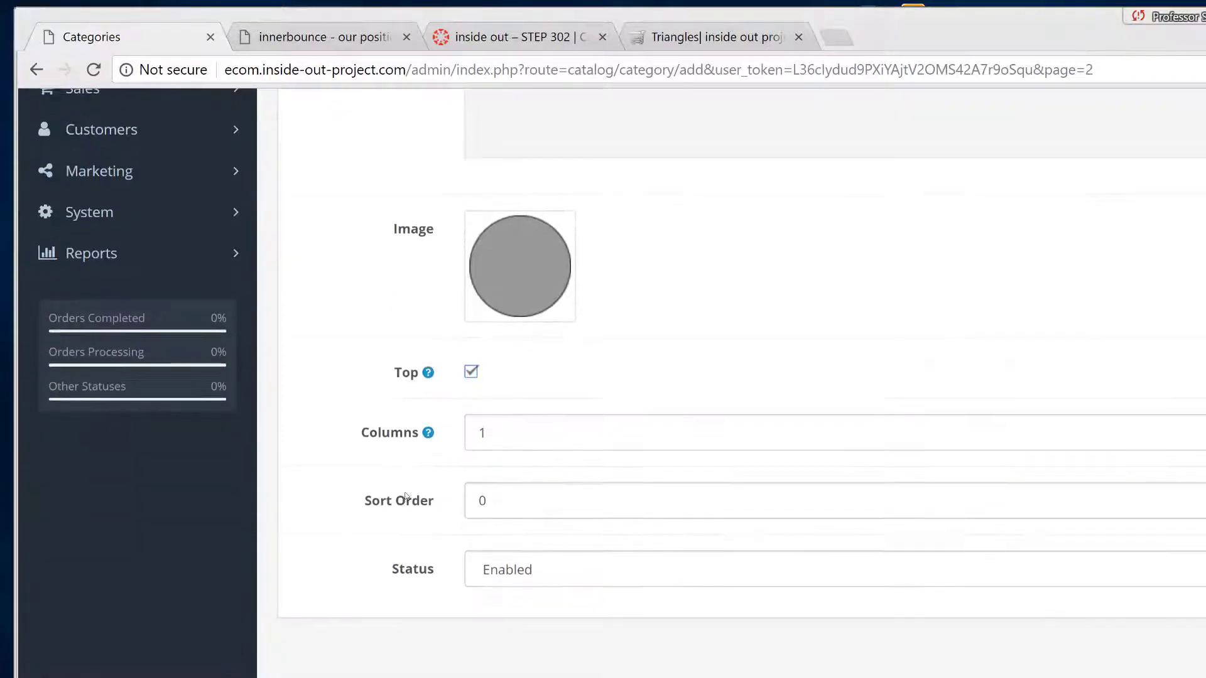
scroll(407, 496, "up", 6)
scroll(407, 496, "up", 4)
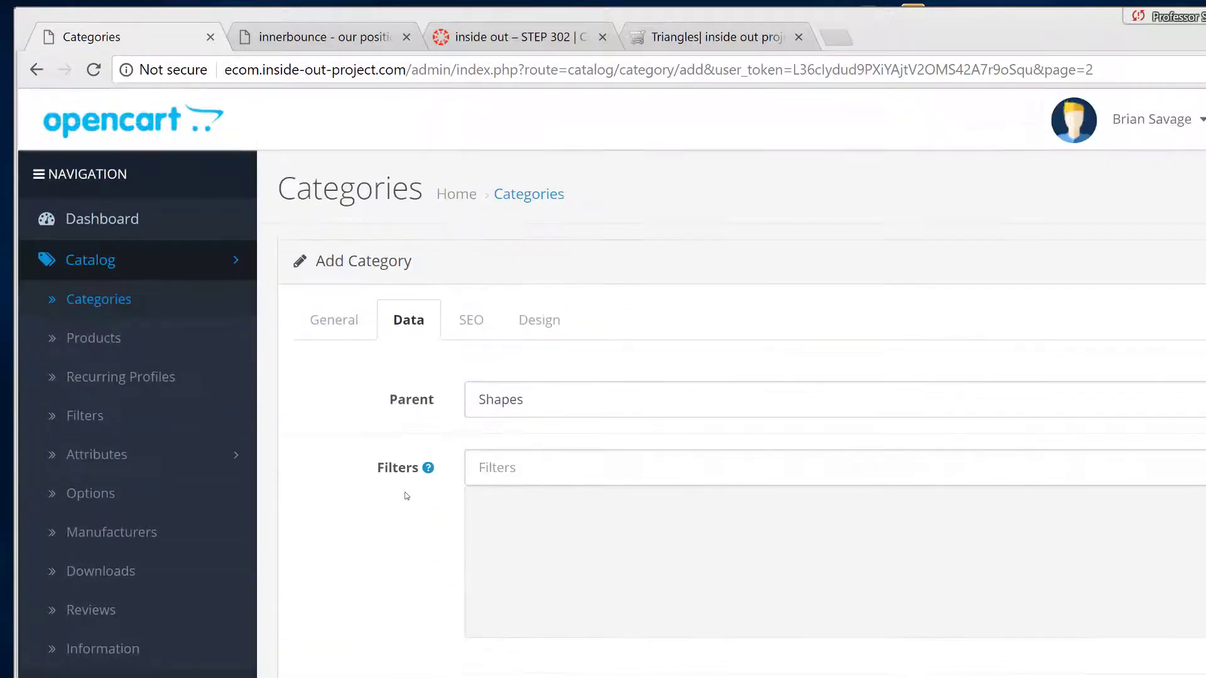
scroll(407, 491, "down", 2)
scroll(407, 491, "up", 2)
left_click(1175, 191)
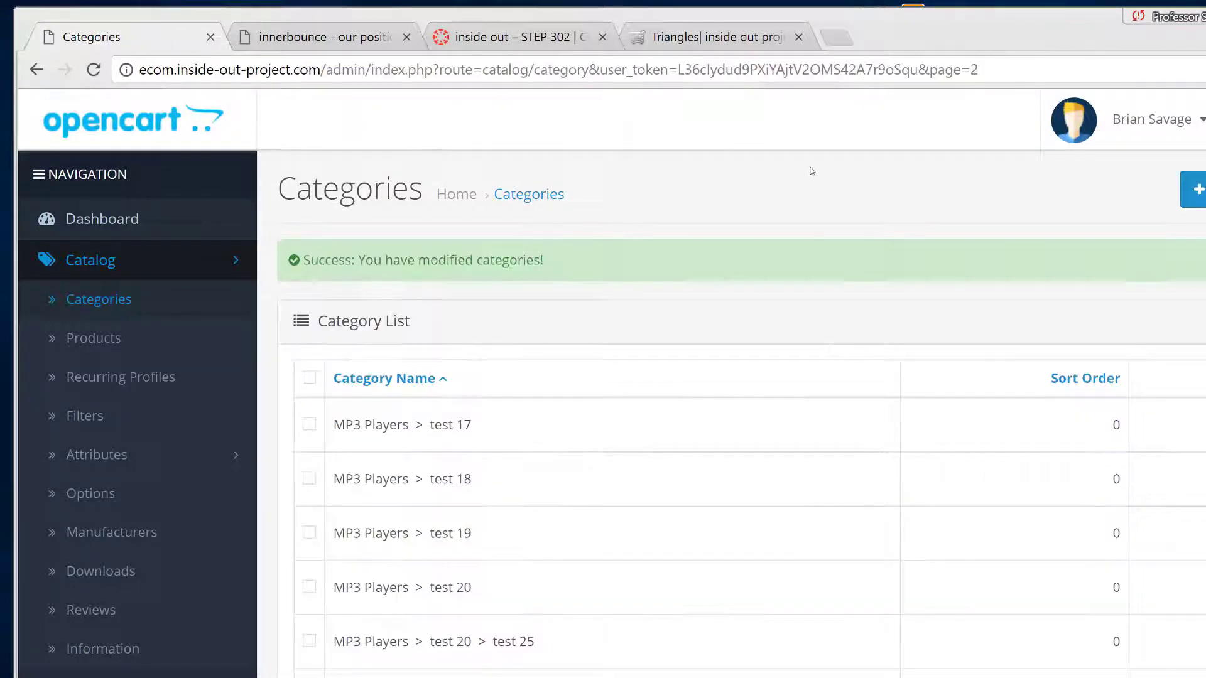
Open the inside out store storefront, check the Shapes and Circles category pages, and close the storefront.
left_click(1155, 129)
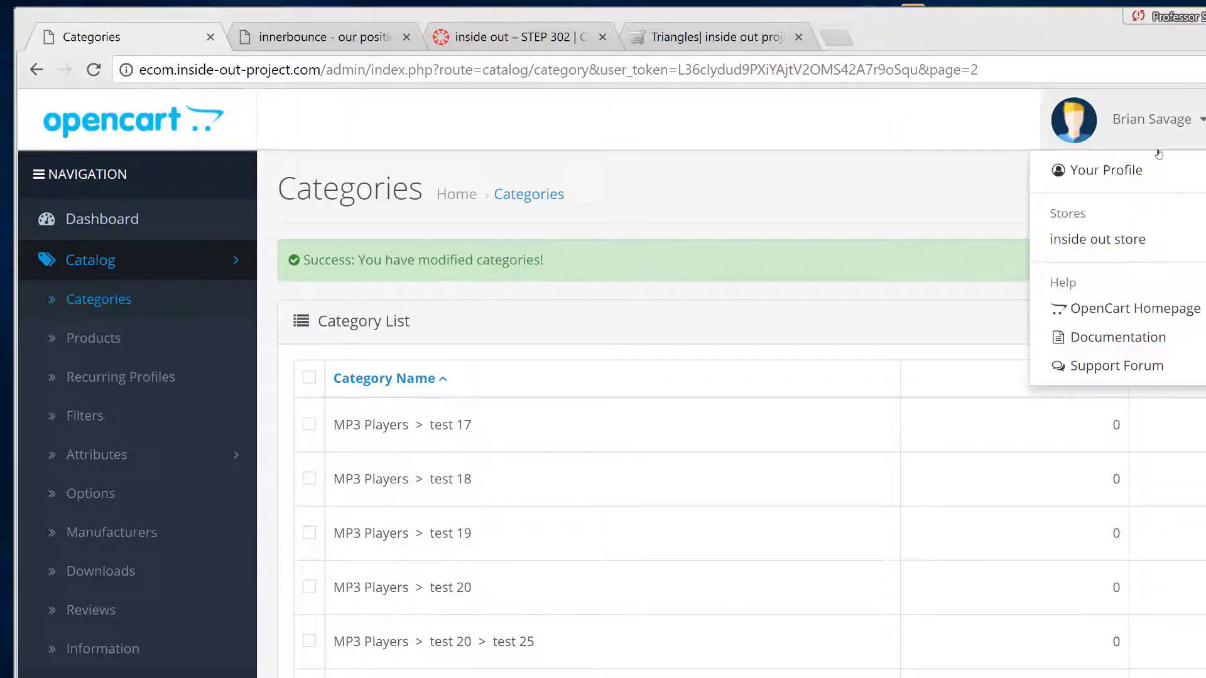
left_click(1144, 238)
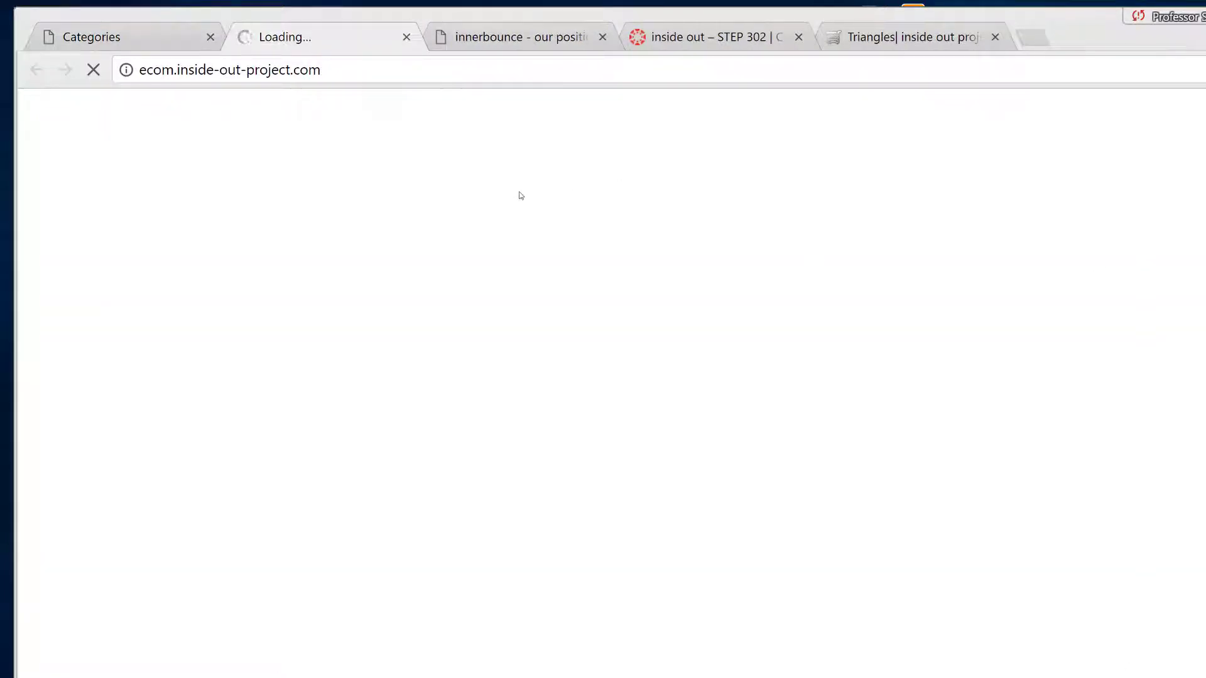
mouse_move(144, 258)
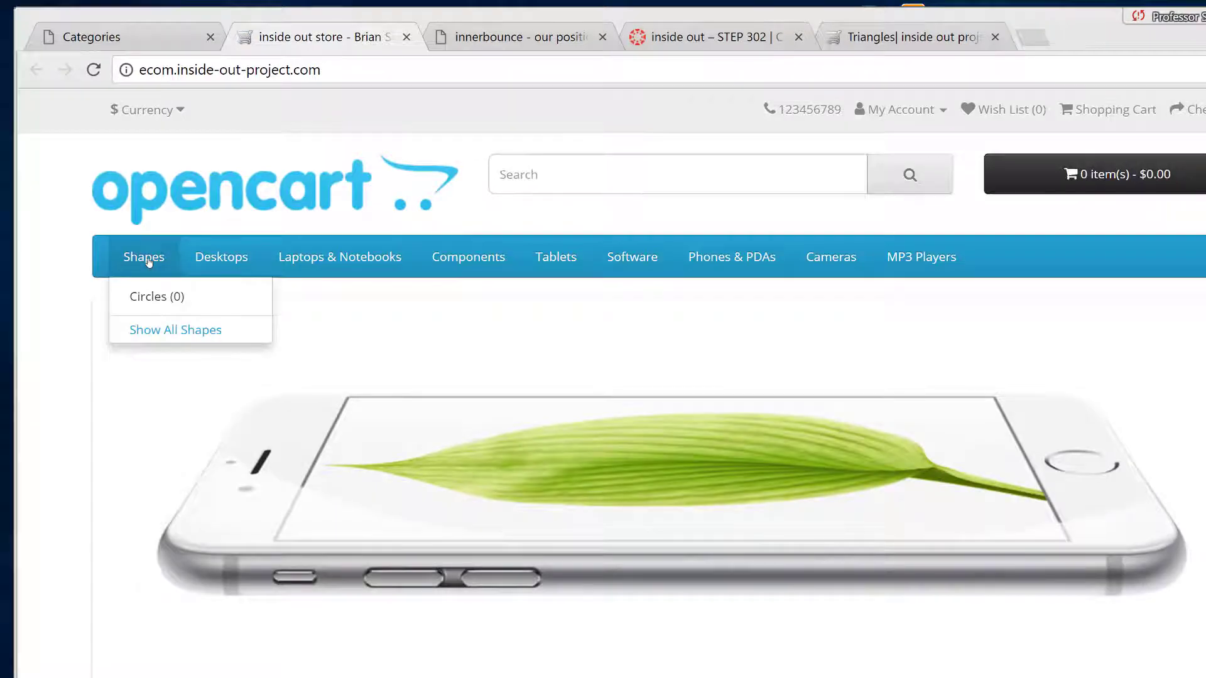
left_click(145, 330)
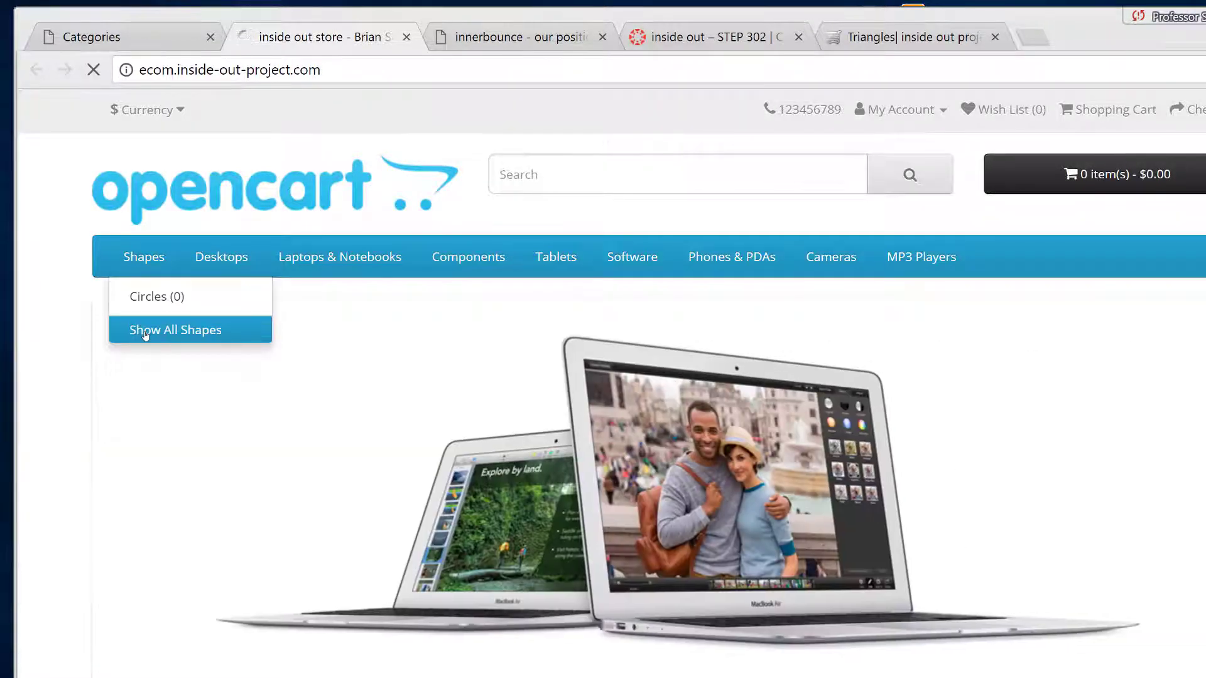
scroll(656, 415, "down", 2)
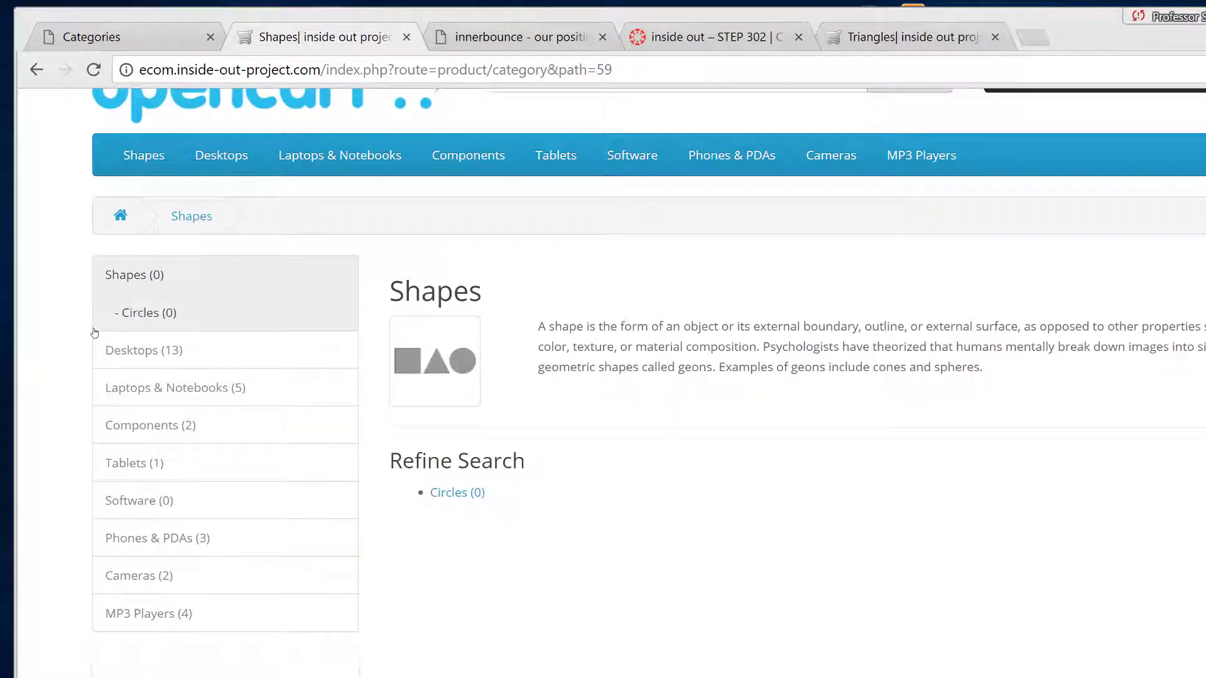
left_click(146, 324)
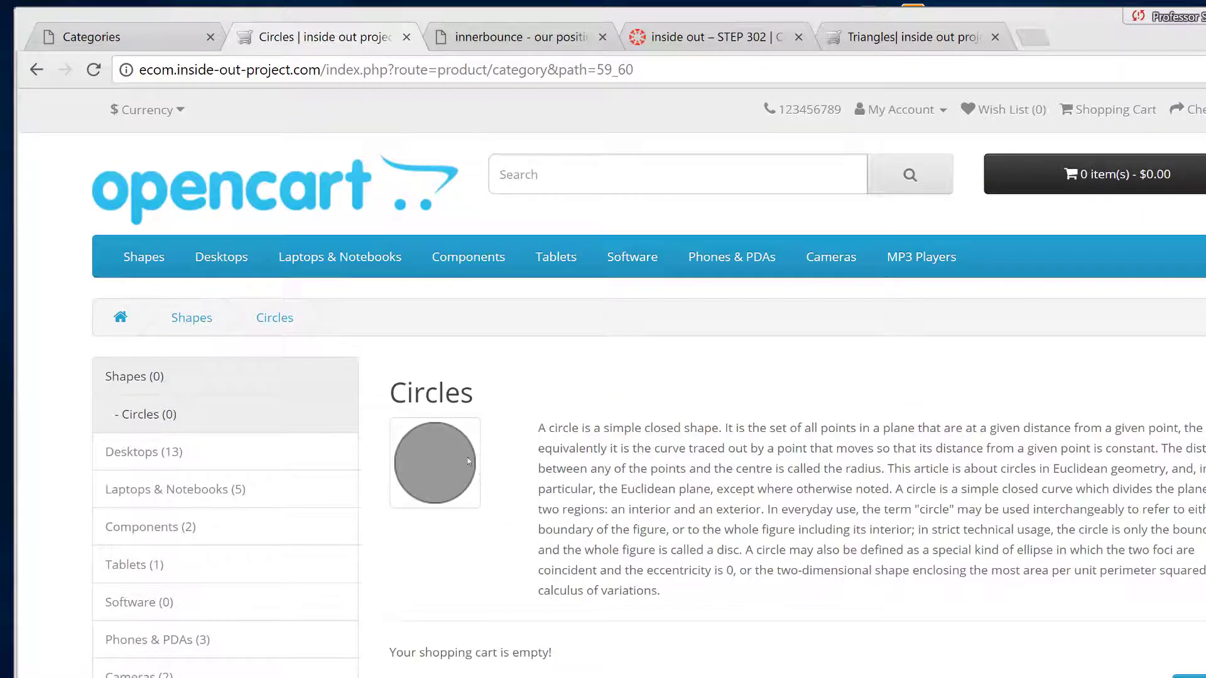
scroll(781, 465, "down", 3)
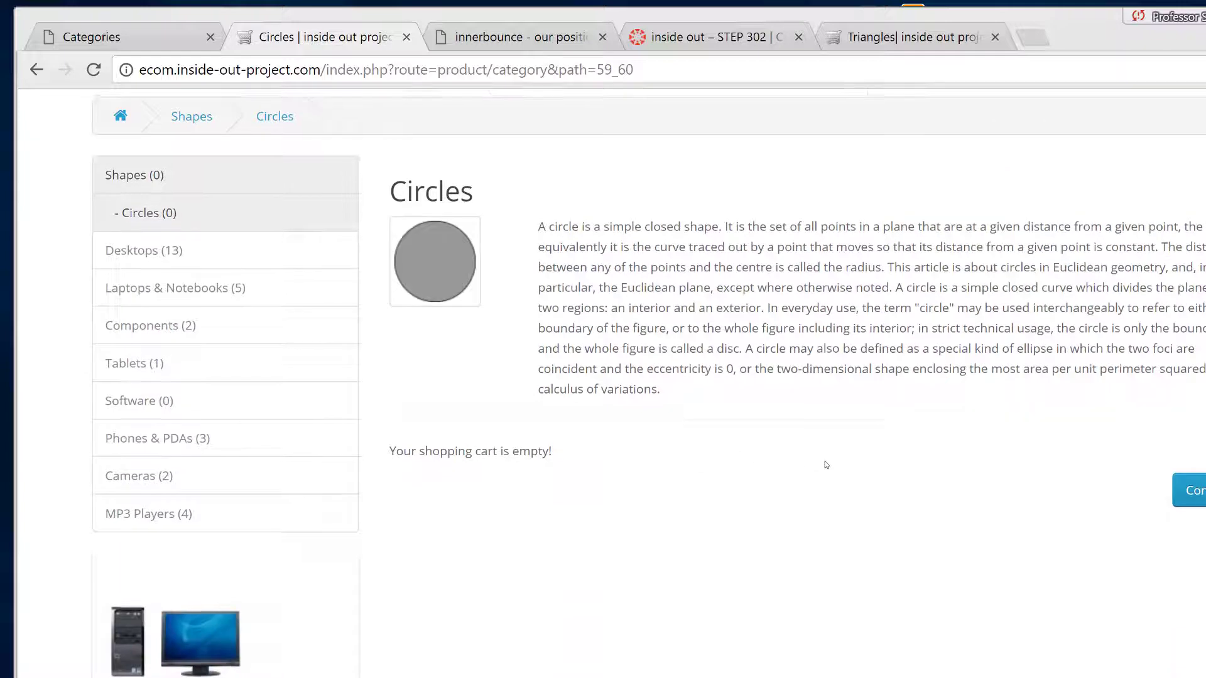
scroll(819, 463, "up", 3)
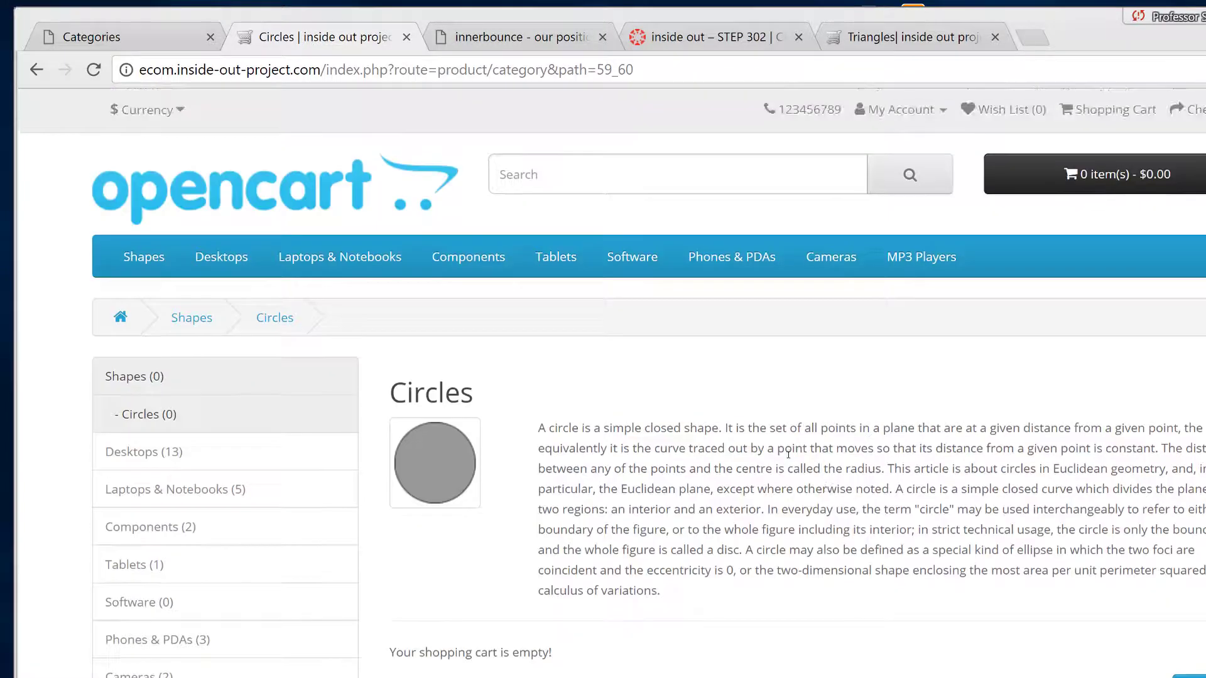
left_click(406, 38)
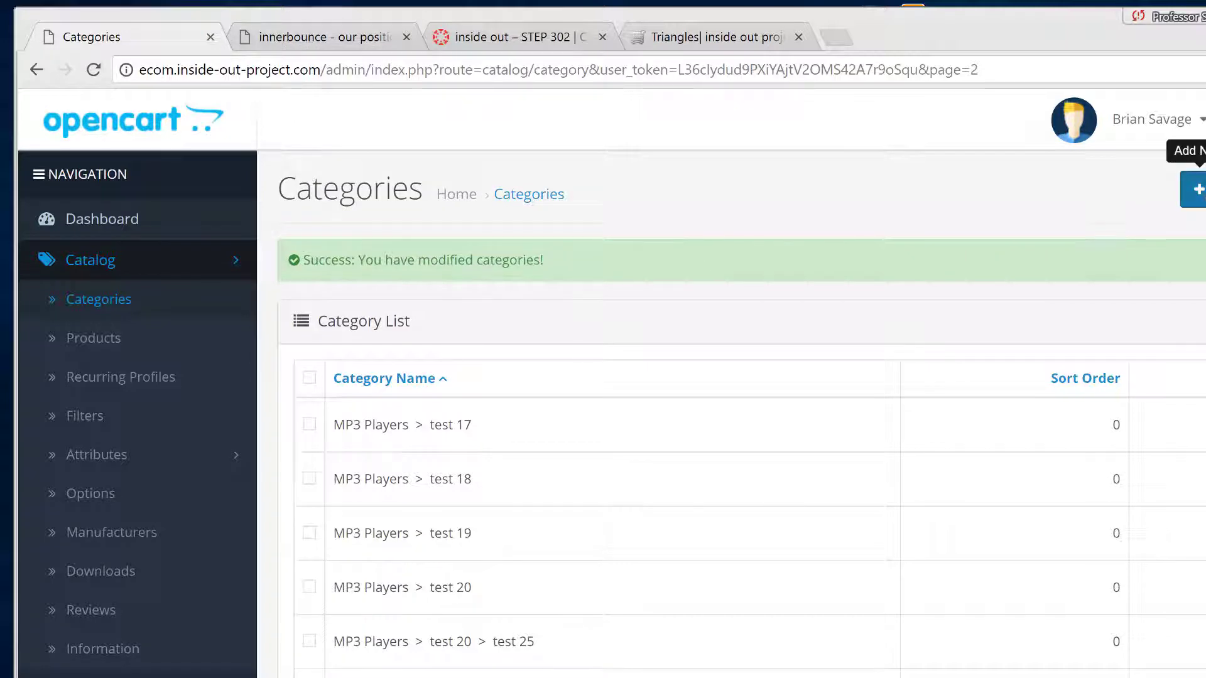
Start a new category and fill its Category Name with Squares, copied from the STEP-302 change log.
left_click(1200, 190)
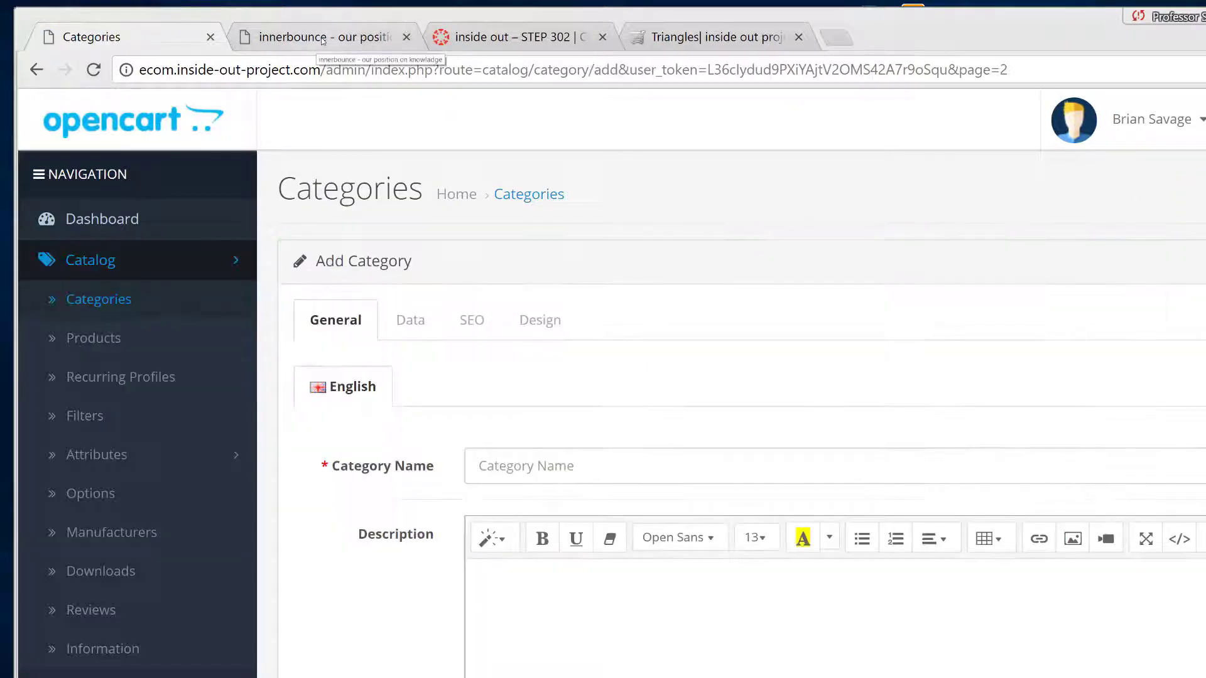
left_click(322, 39)
scroll(693, 285, "down", 5)
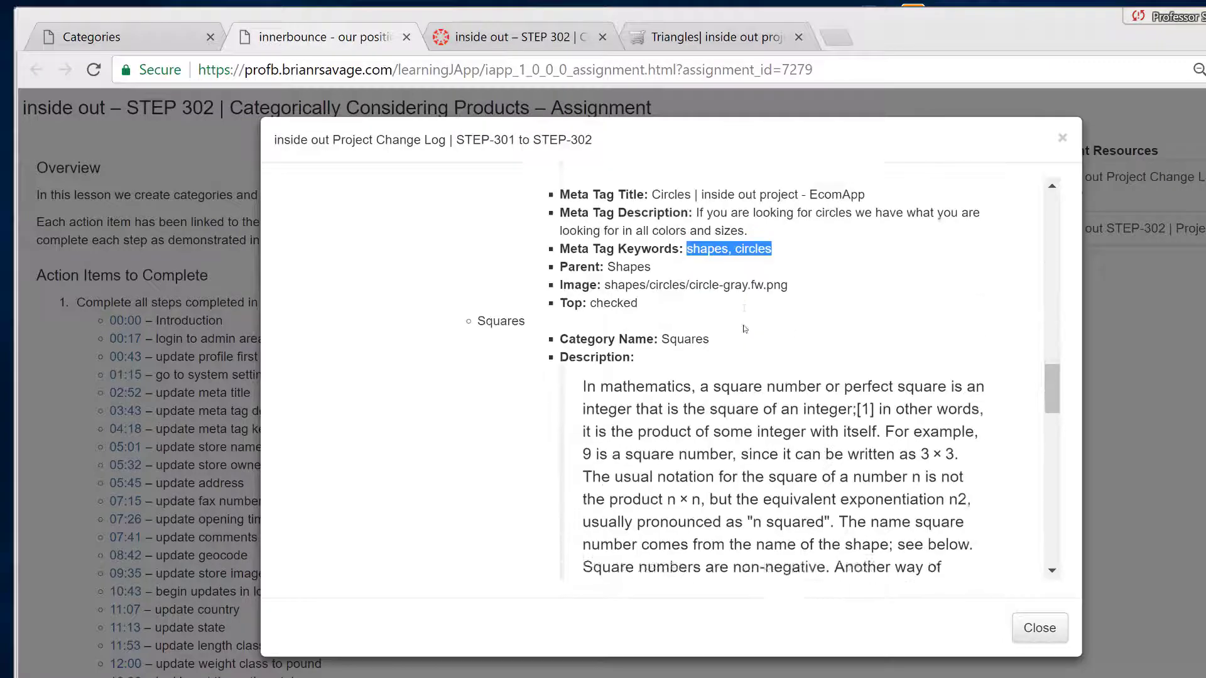
double_click(683, 238)
key("ctrl+c")
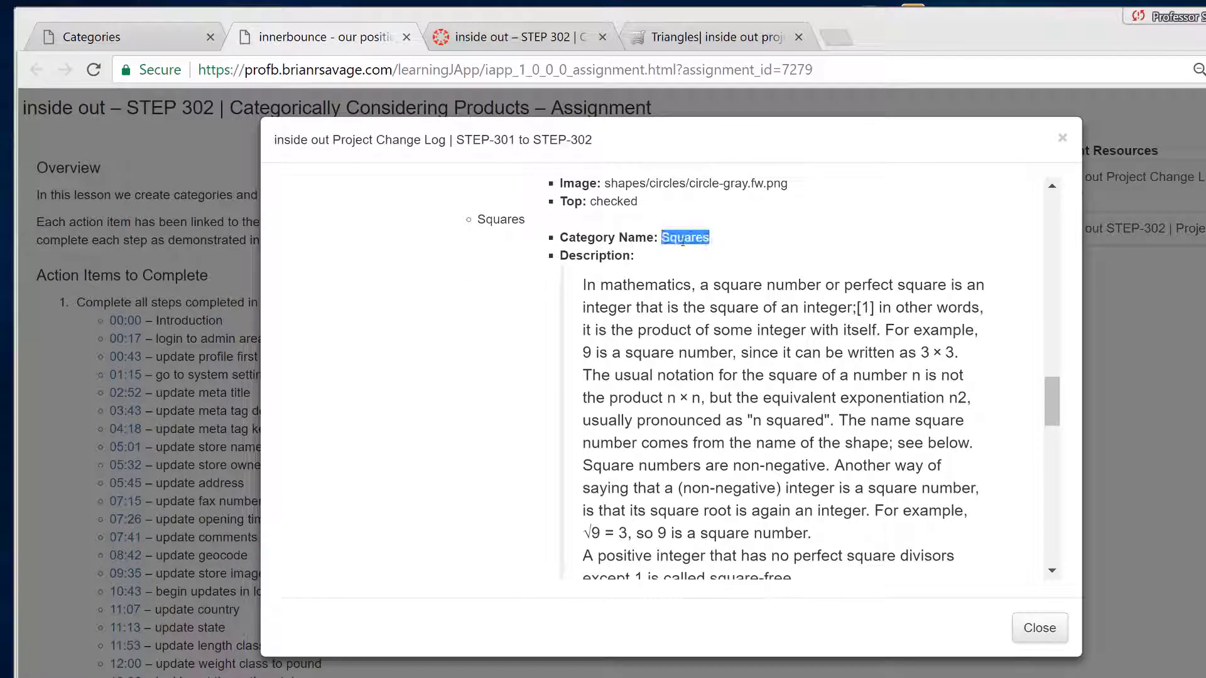
left_click(149, 46)
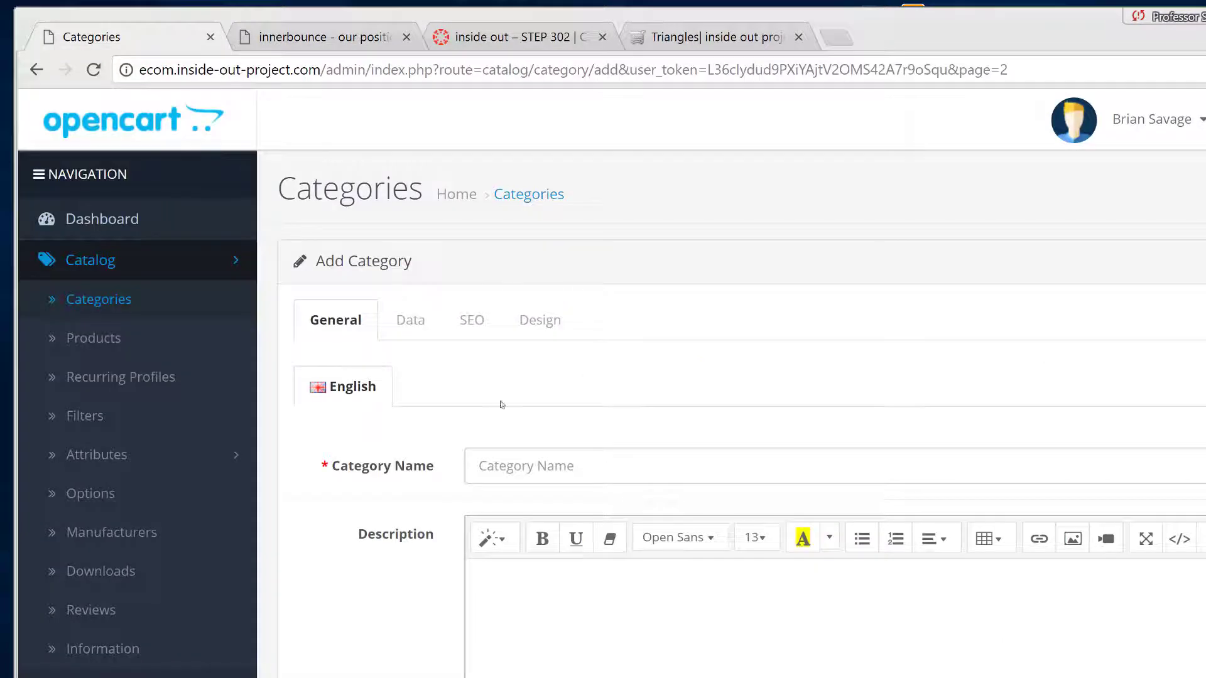
scroll(521, 351, "down", 3)
left_click(510, 278)
key("ctrl+v")
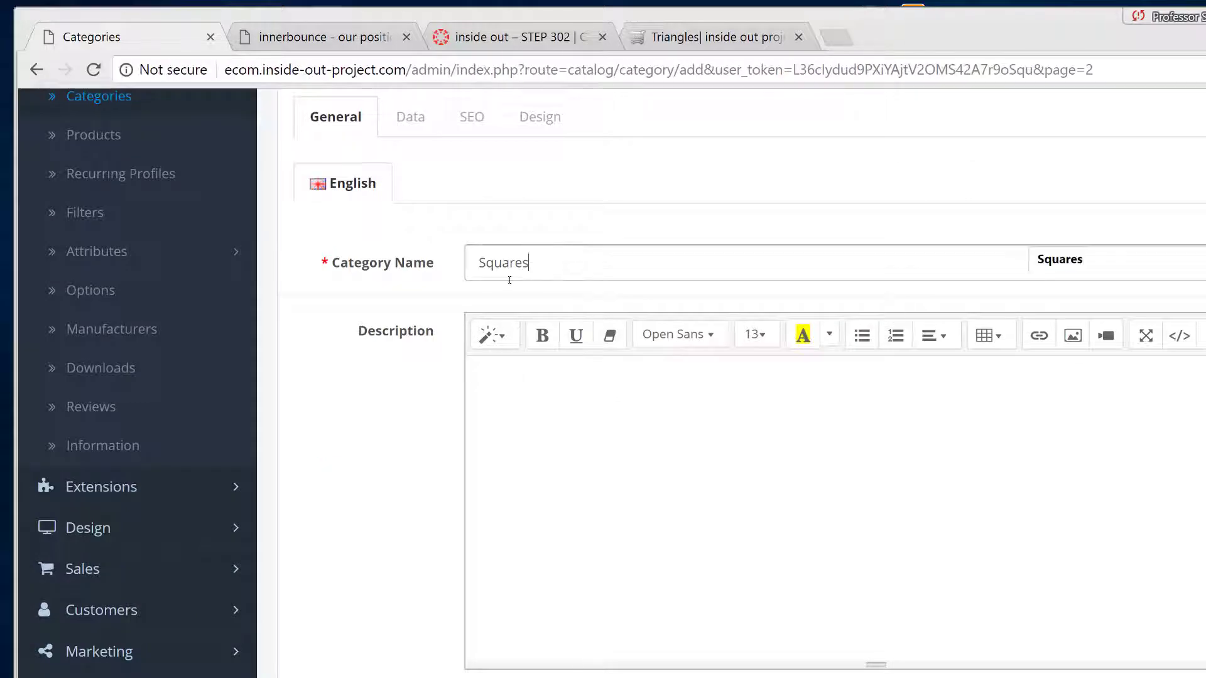
Copy the full Squares description from the change log and paste it over the source code of the category's Description.
left_click(316, 40)
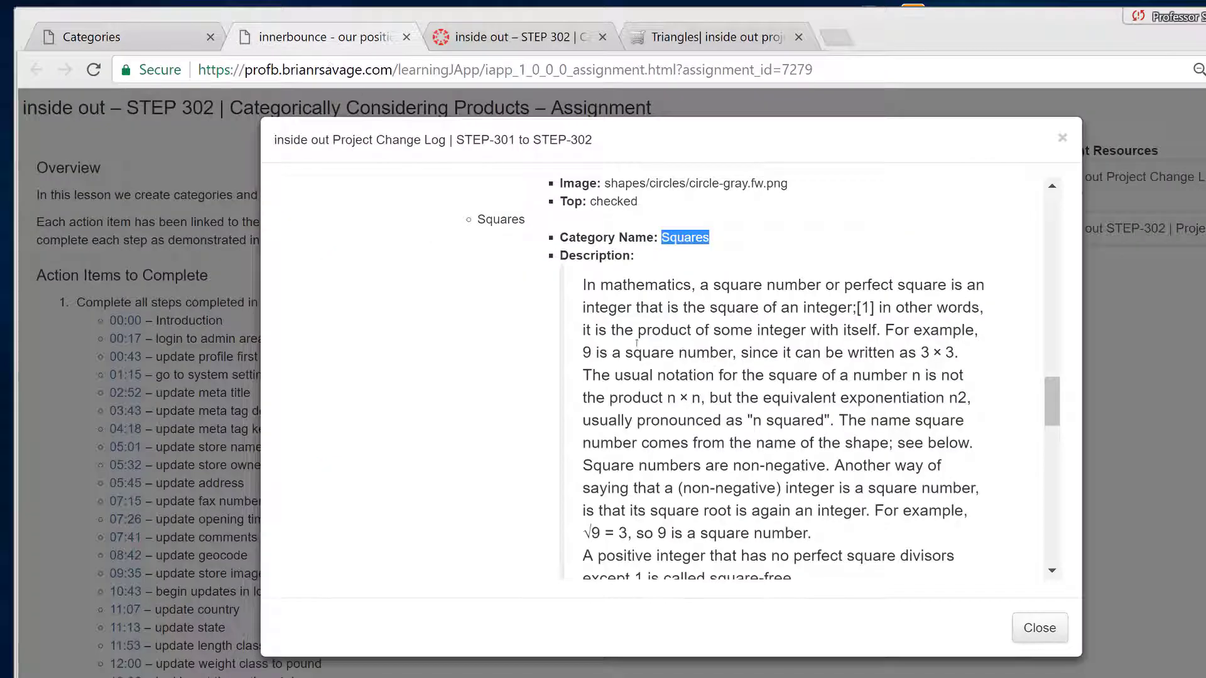
left_click_drag(583, 290, 775, 402)
scroll(690, 374, "down", 6)
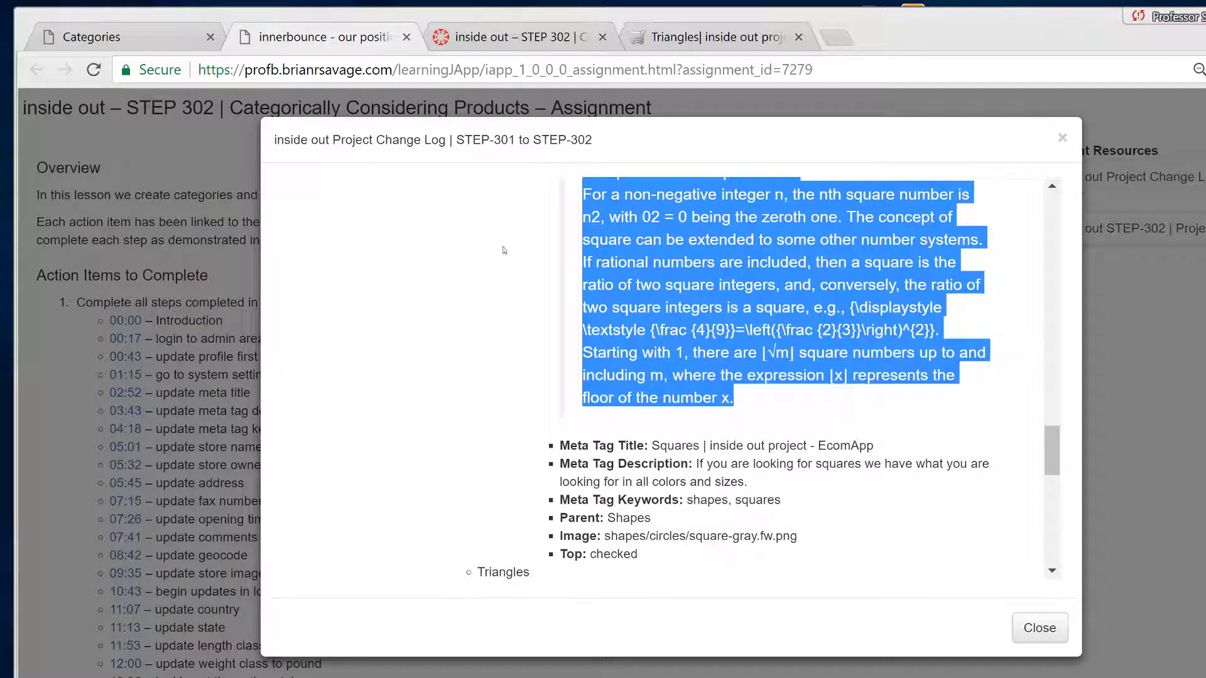
left_click(155, 42)
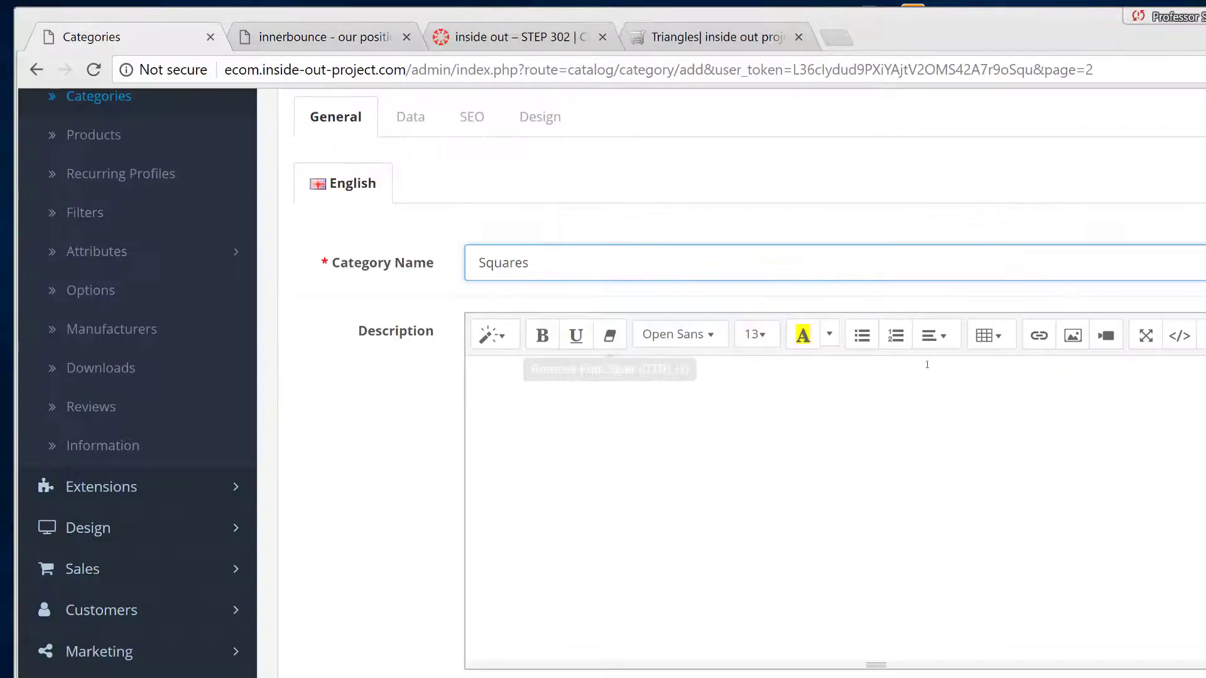
left_click(1176, 339)
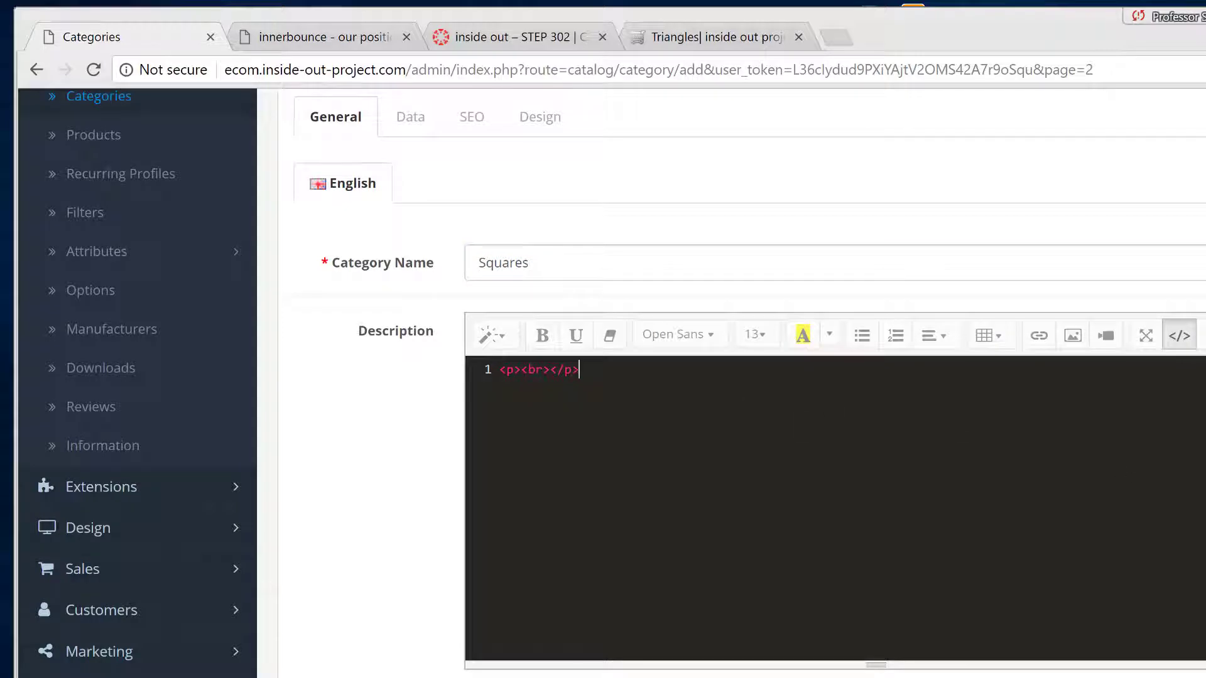
key("ctrl+a")
key("ctrl+v")
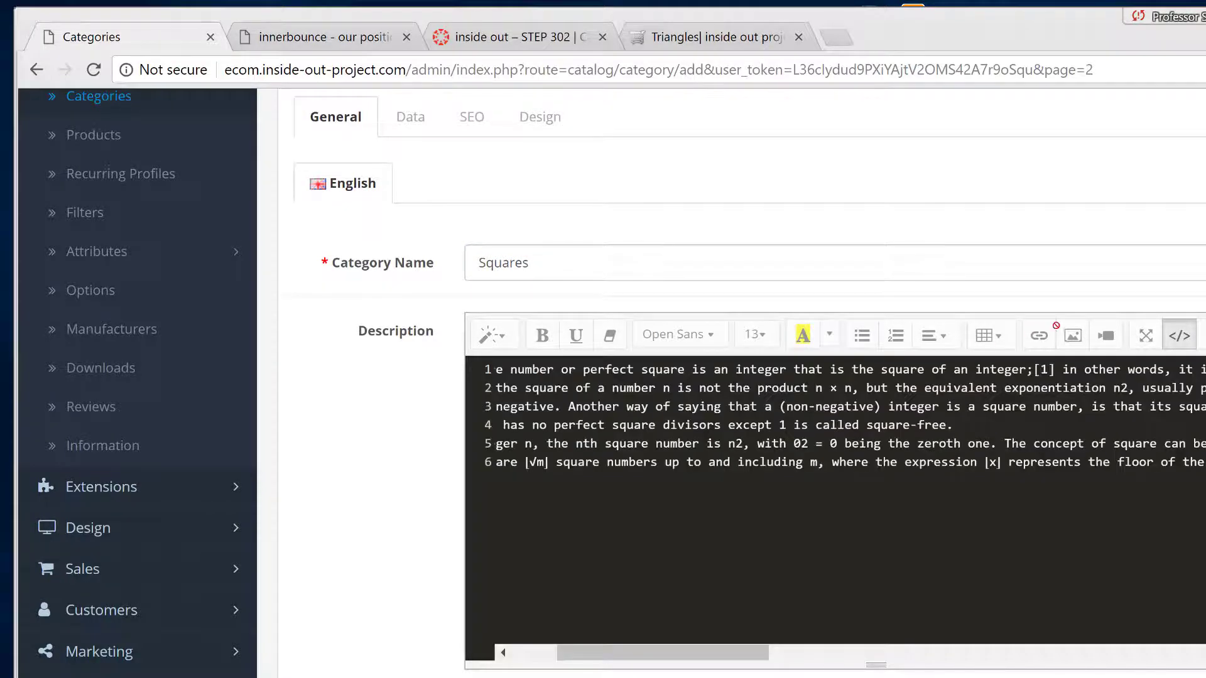
left_click(1179, 336)
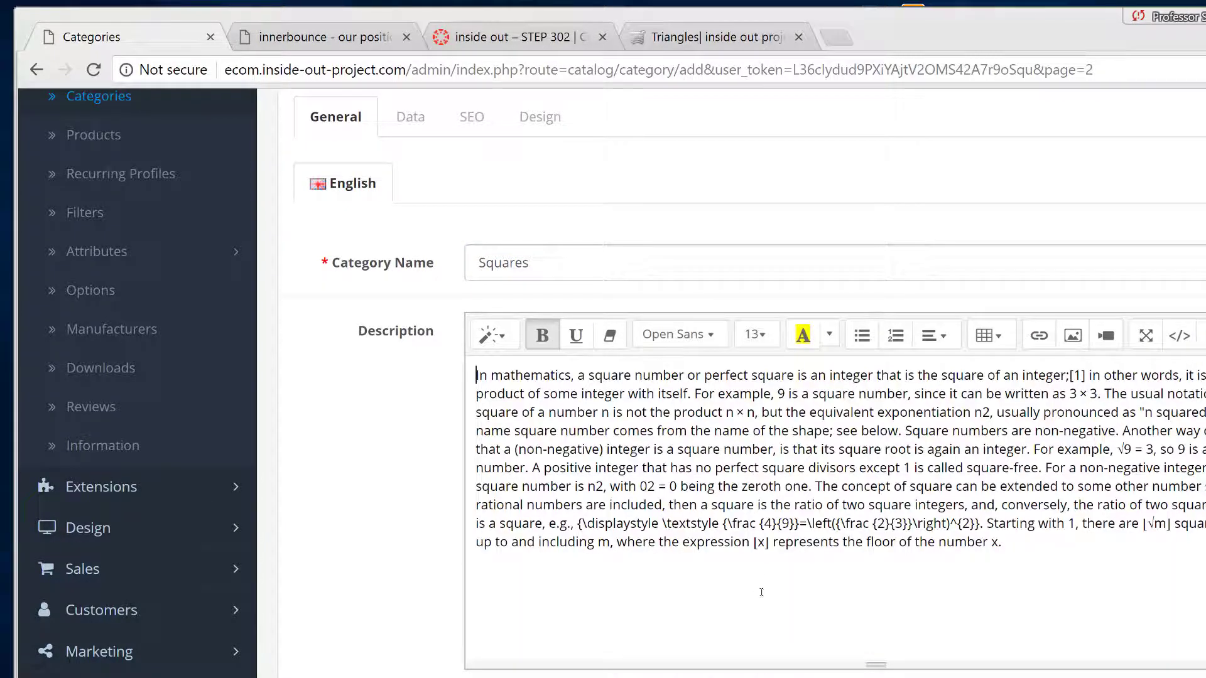
Fill the Meta Tag Title with "Squares | inside out project - EcomApp" copied from the change log.
scroll(420, 532, "down", 5)
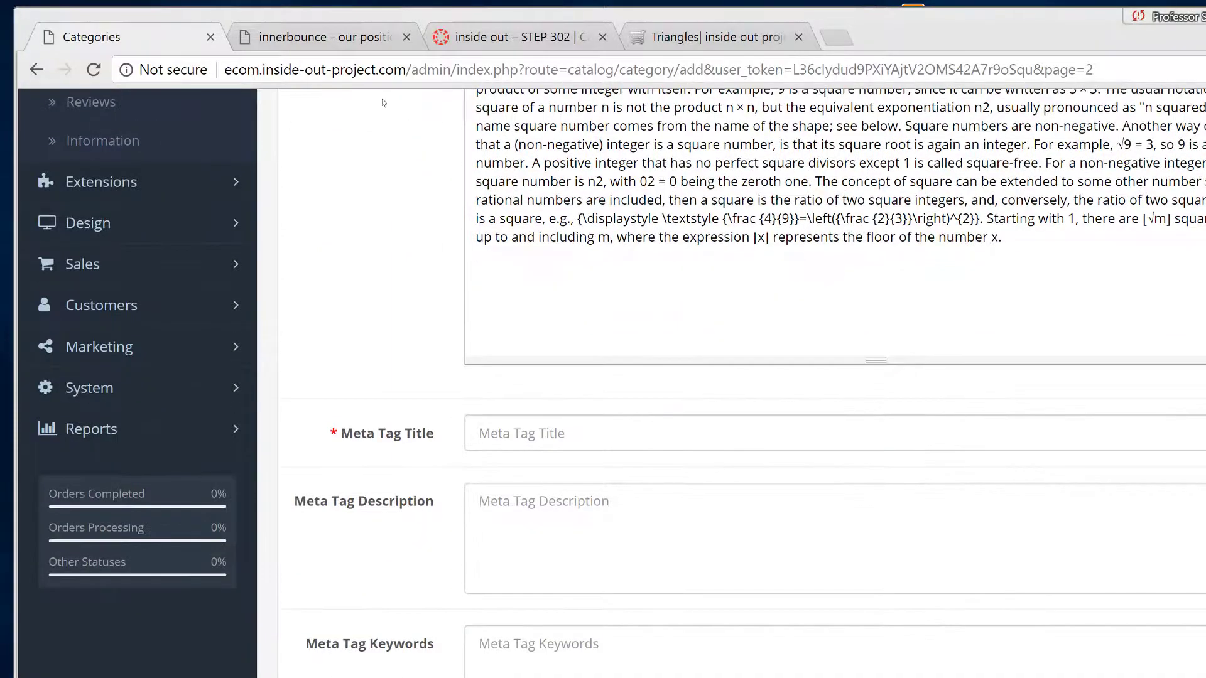
left_click(333, 39)
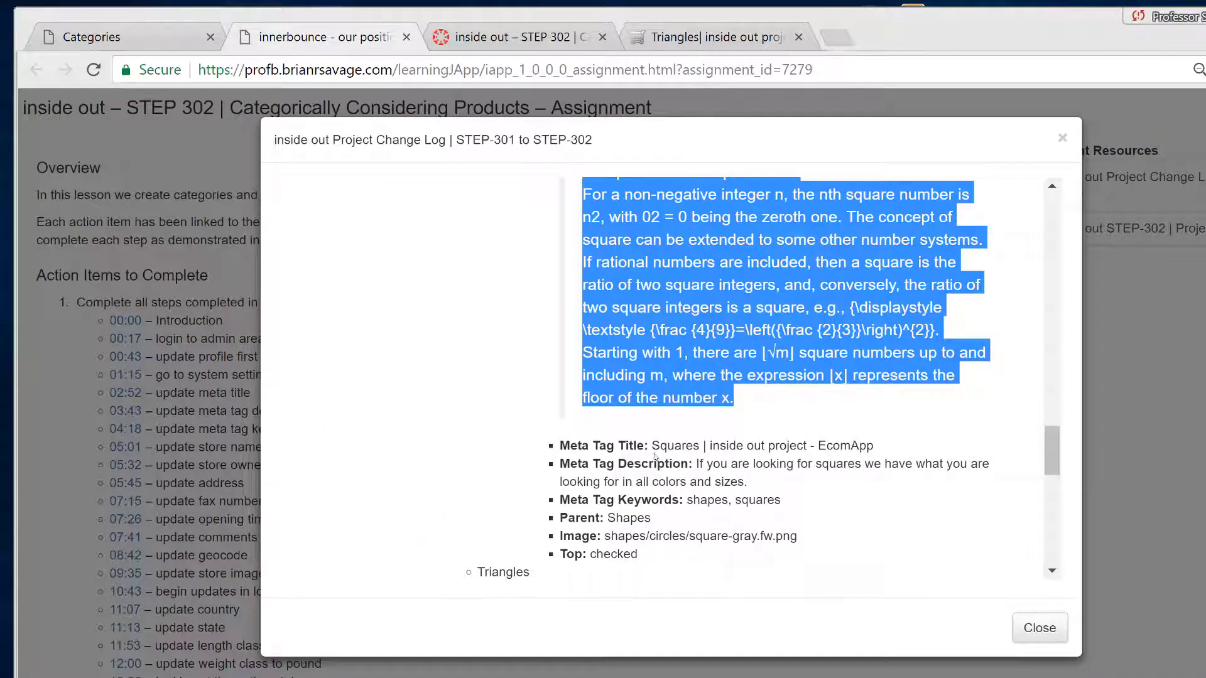
left_click_drag(653, 448, 877, 442)
key("ctrl+c")
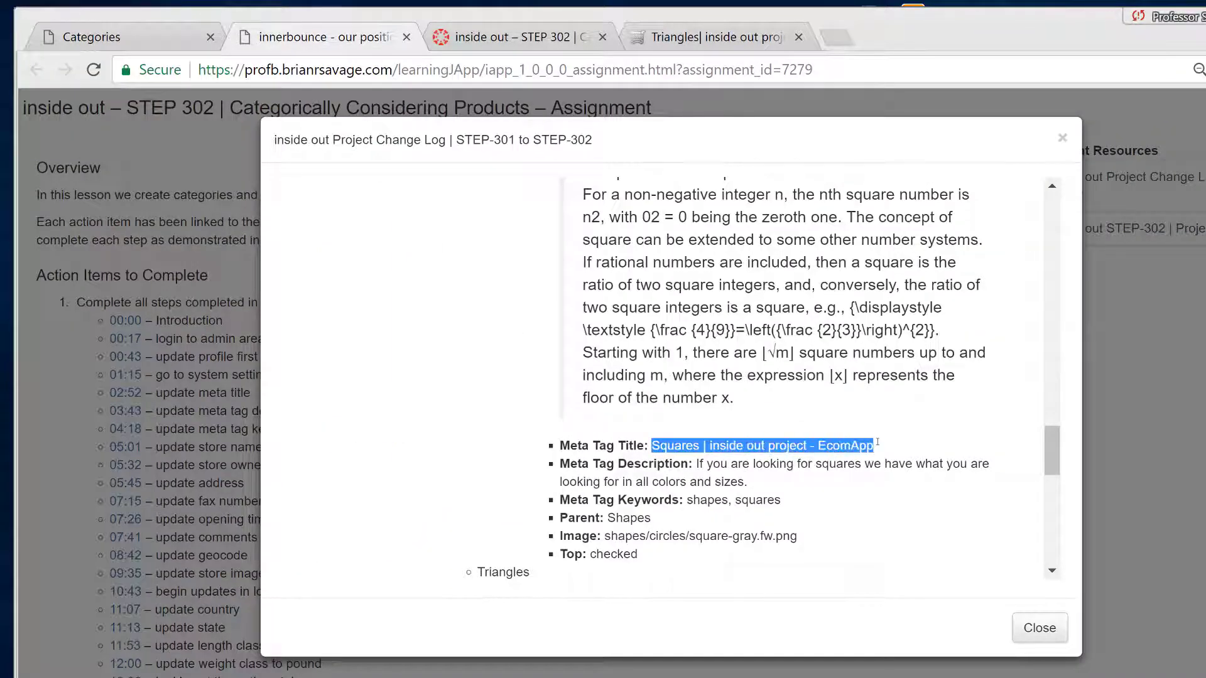
left_click(188, 37)
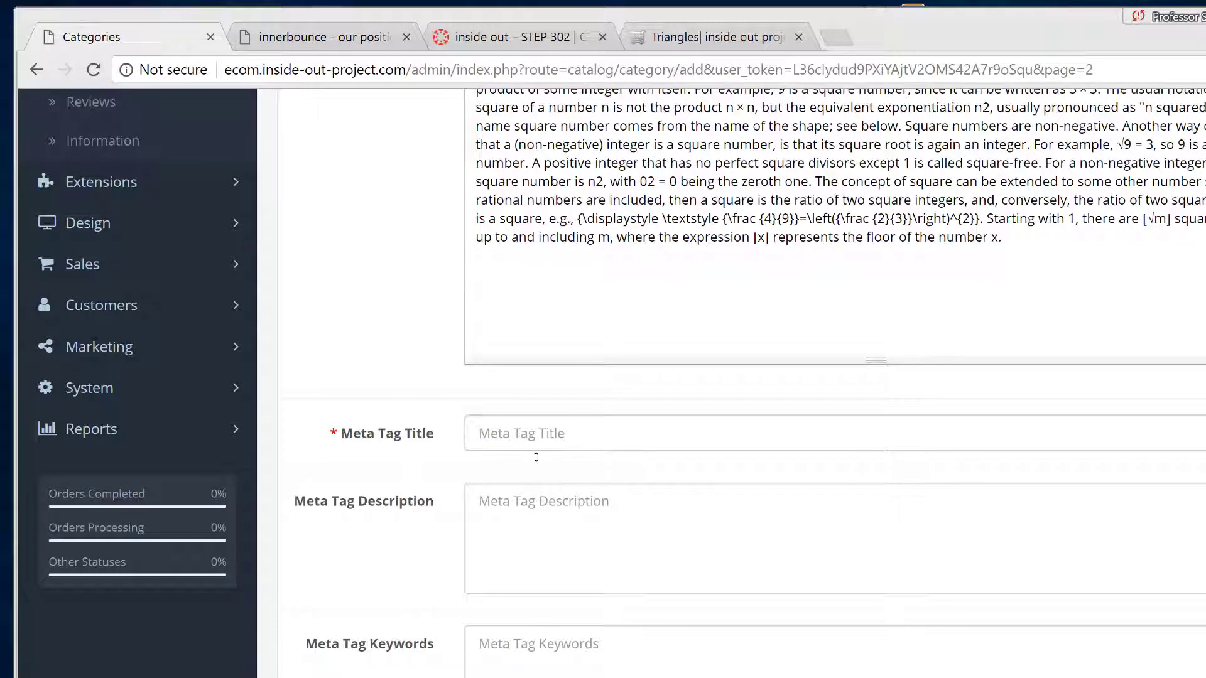
left_click(555, 449)
key("ctrl+v")
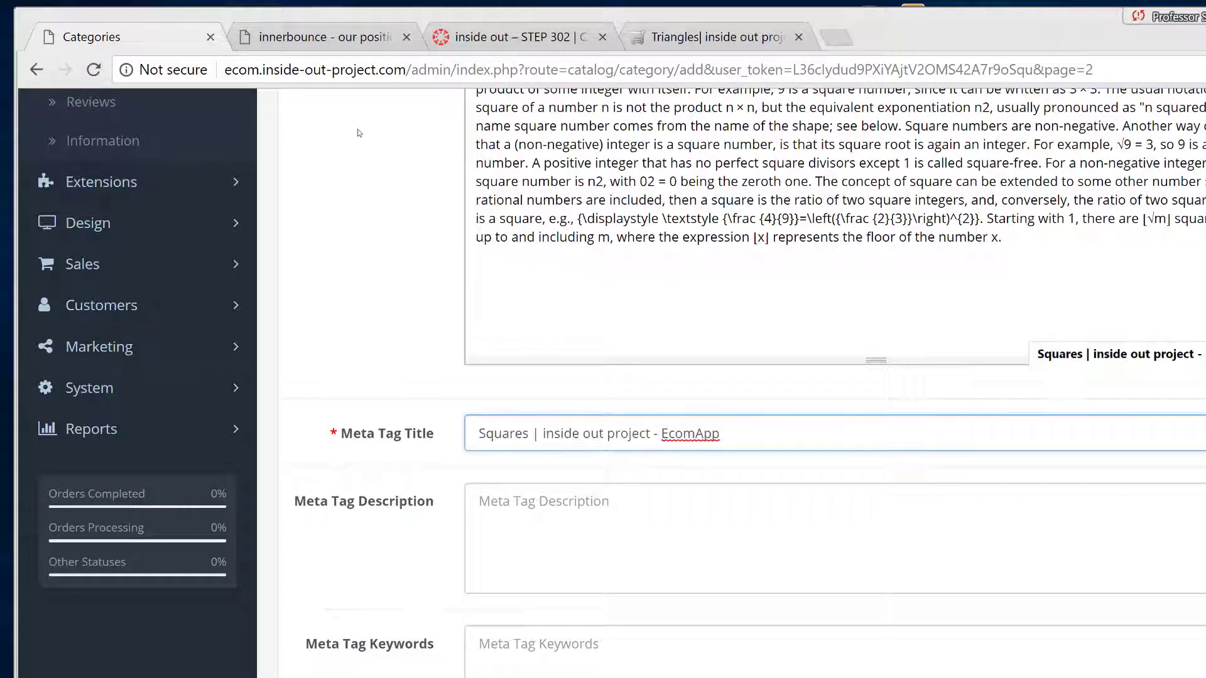
Fill the Meta Tag Description with "If you are looking for squares we have what you are looking for in all colors and sizes." from the change log.
left_click(333, 39)
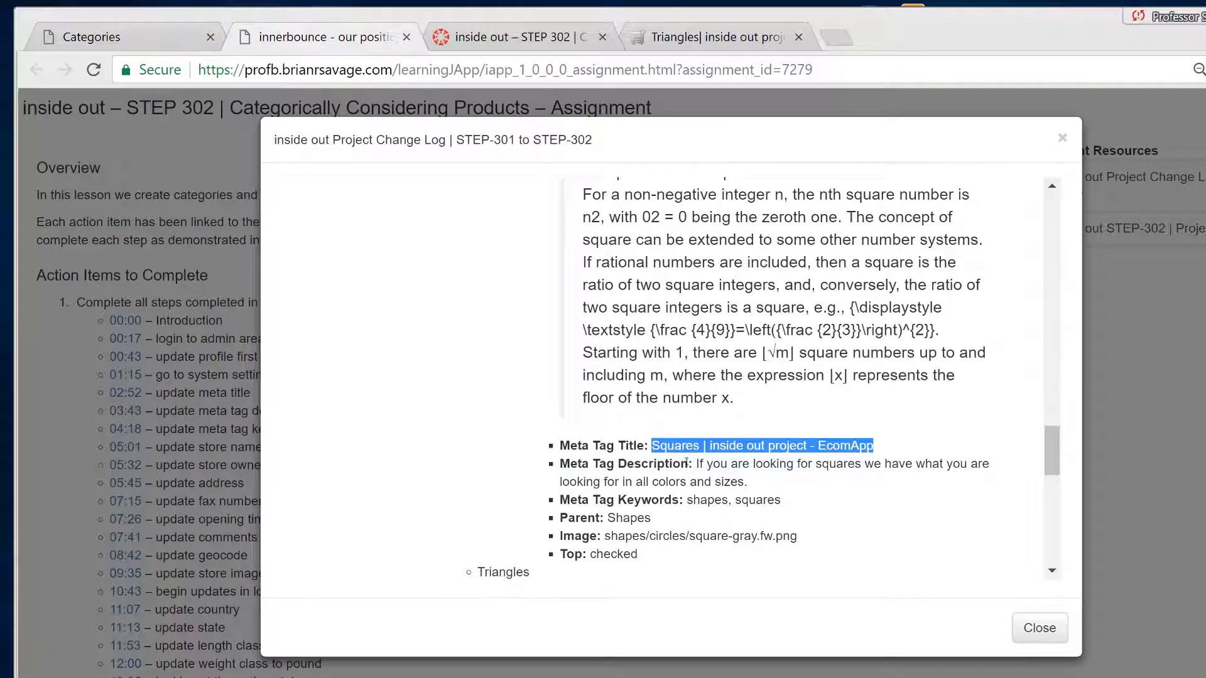
left_click_drag(696, 465, 749, 487)
key("ctrl+c")
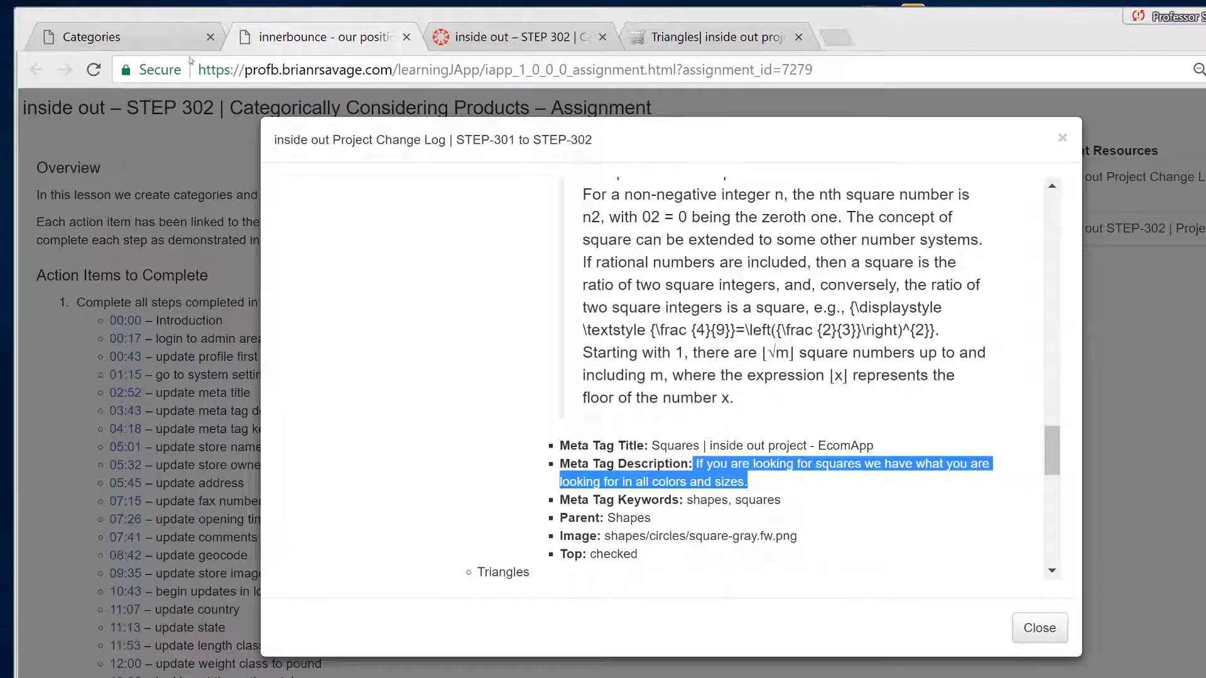
left_click(169, 40)
left_click(551, 557)
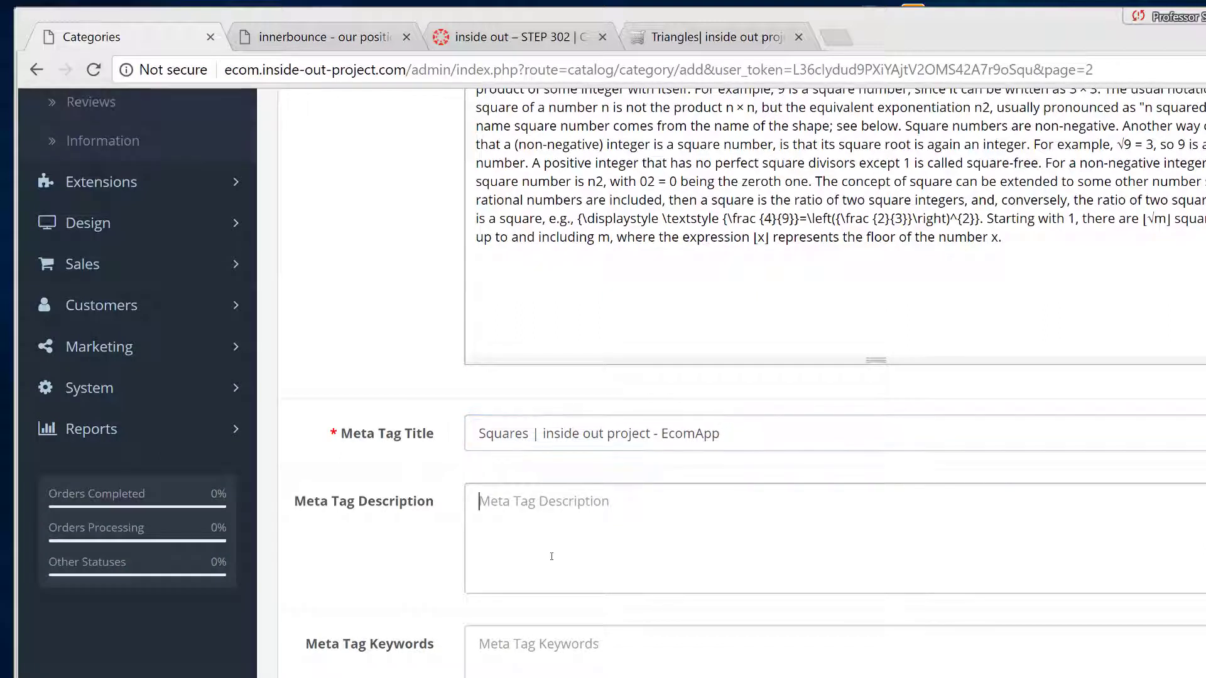
key("ctrl+v")
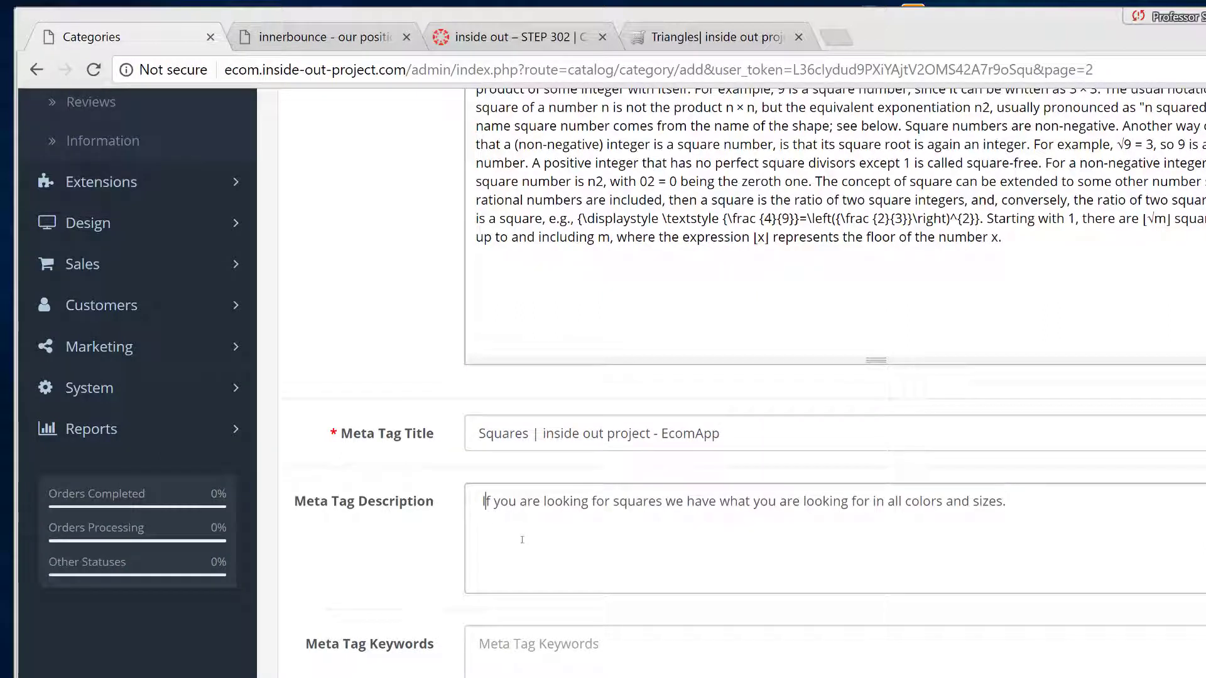
key("Delete")
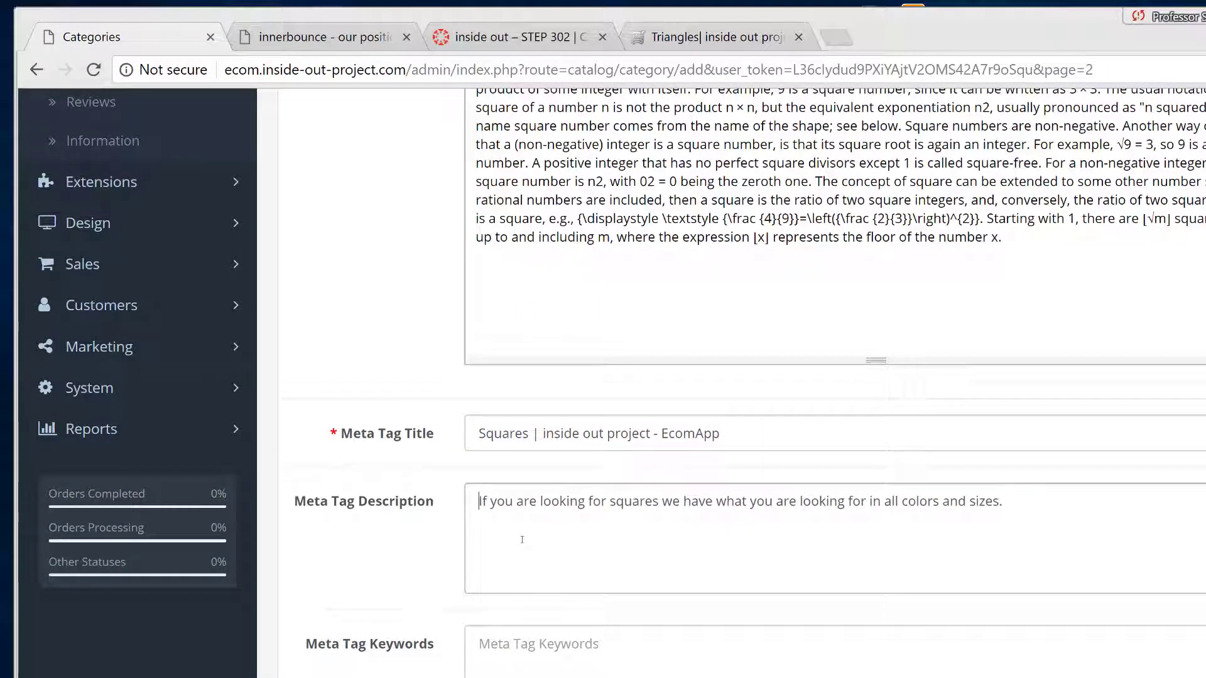
Fill the Meta Tag Keywords with "shapes, squares" copied from the change log.
scroll(521, 539, "up", 3)
scroll(407, 375, "down", 4)
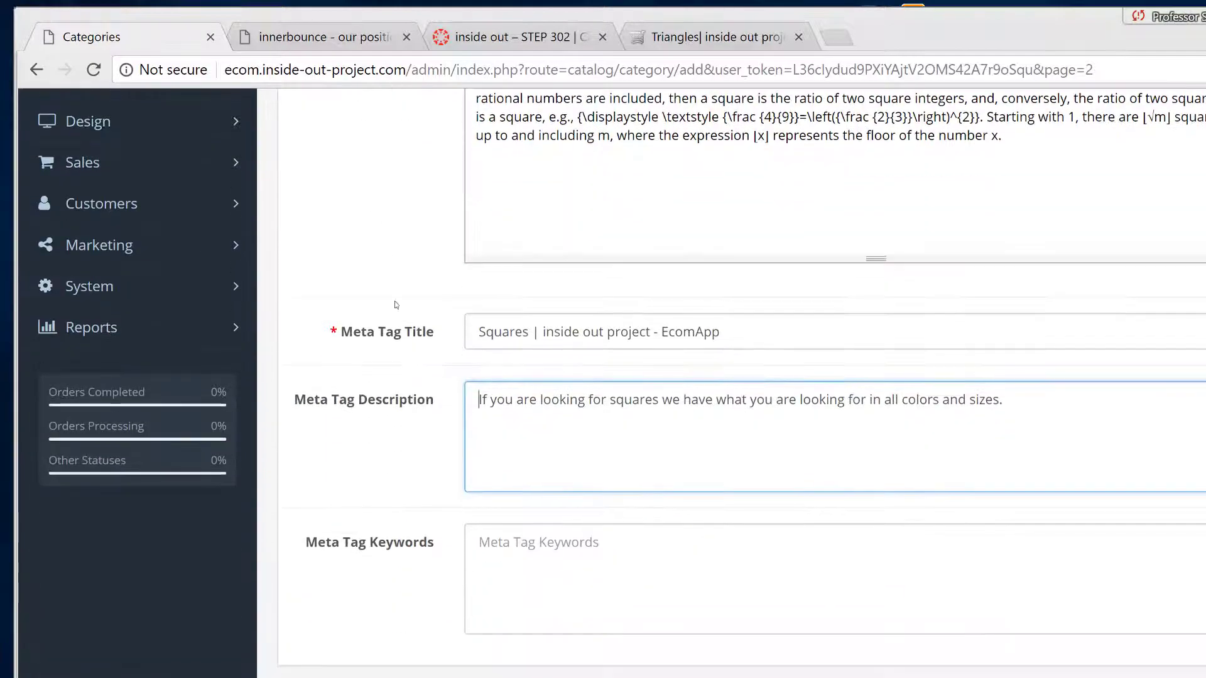
left_click(326, 39)
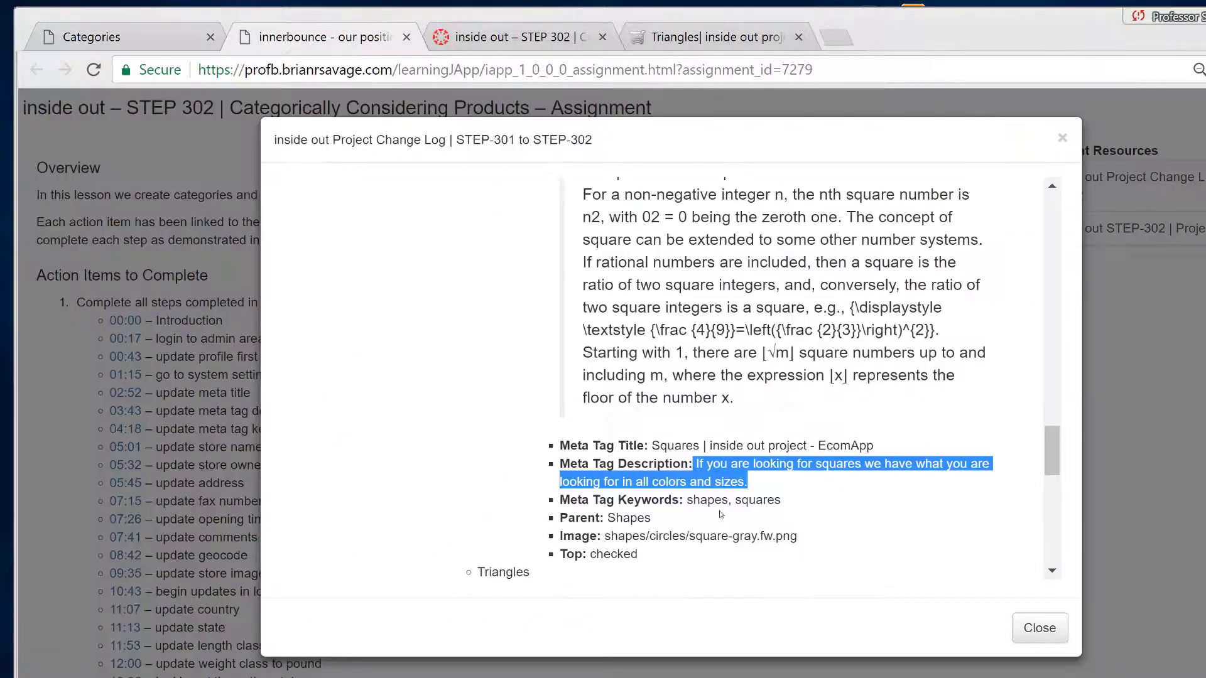
left_click_drag(687, 500, 782, 499)
key("ctrl+c")
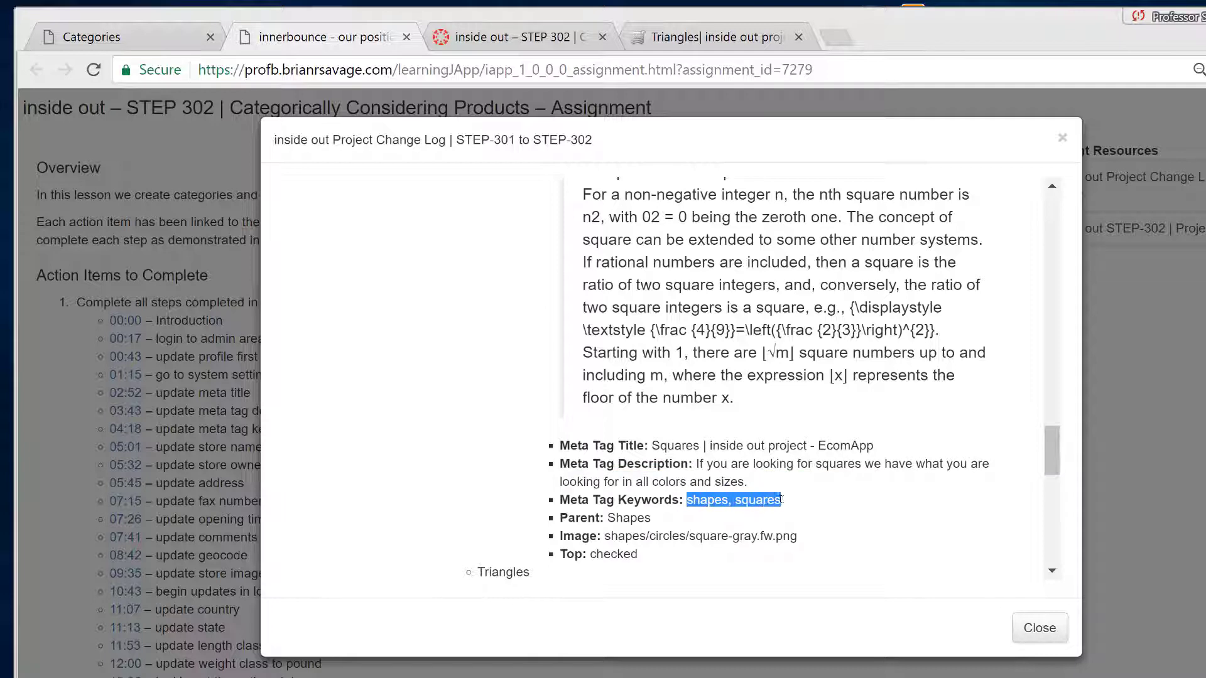
left_click(175, 43)
key("Tab")
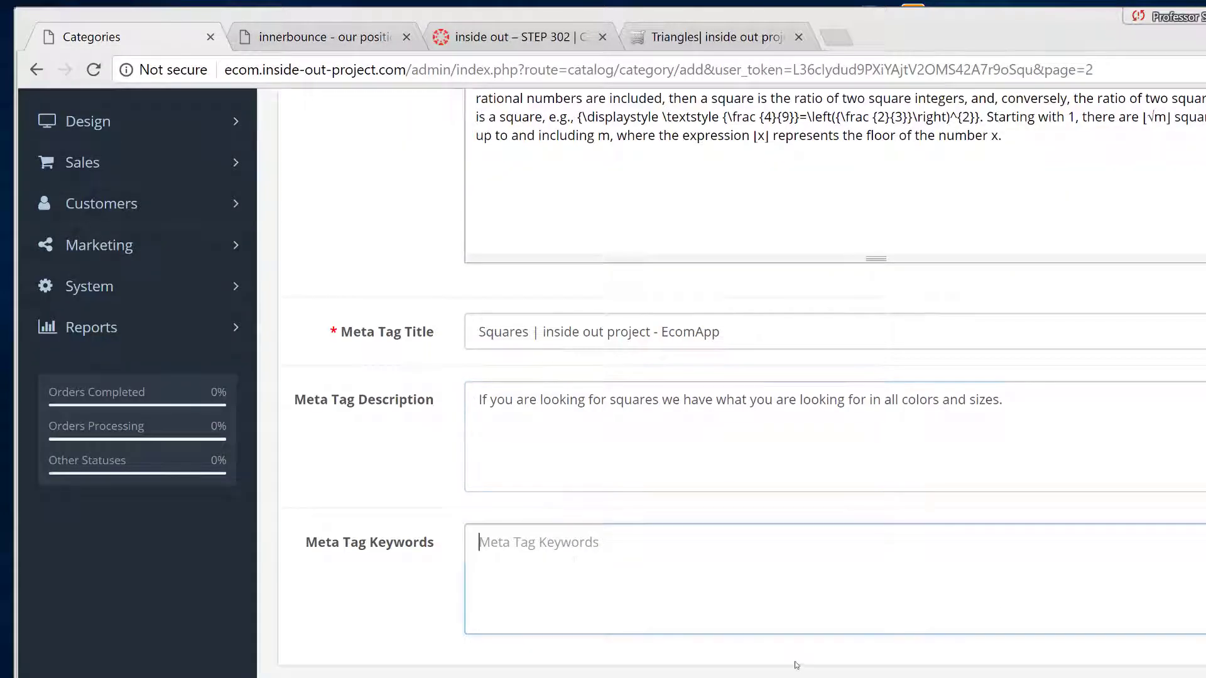
key("ctrl+v")
Set Shapes as the parent in the Squares category's data.
scroll(356, 571, "up", 8)
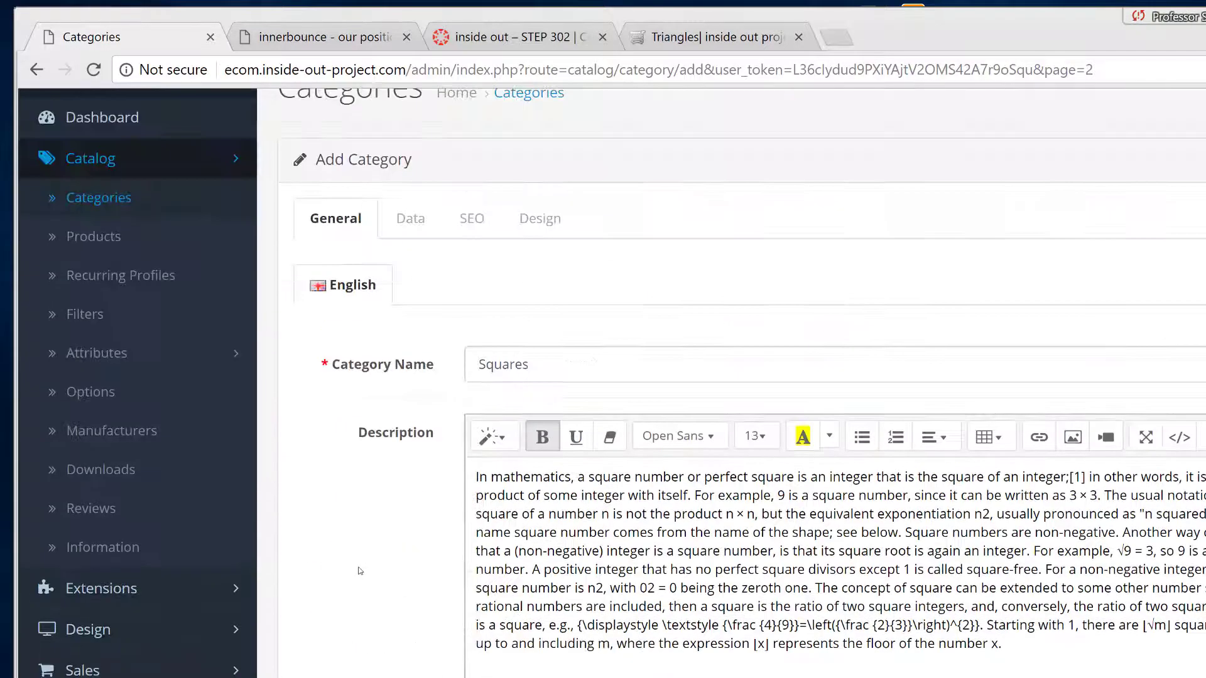
scroll(360, 570, "up", 2)
left_click(408, 319)
left_click(502, 402)
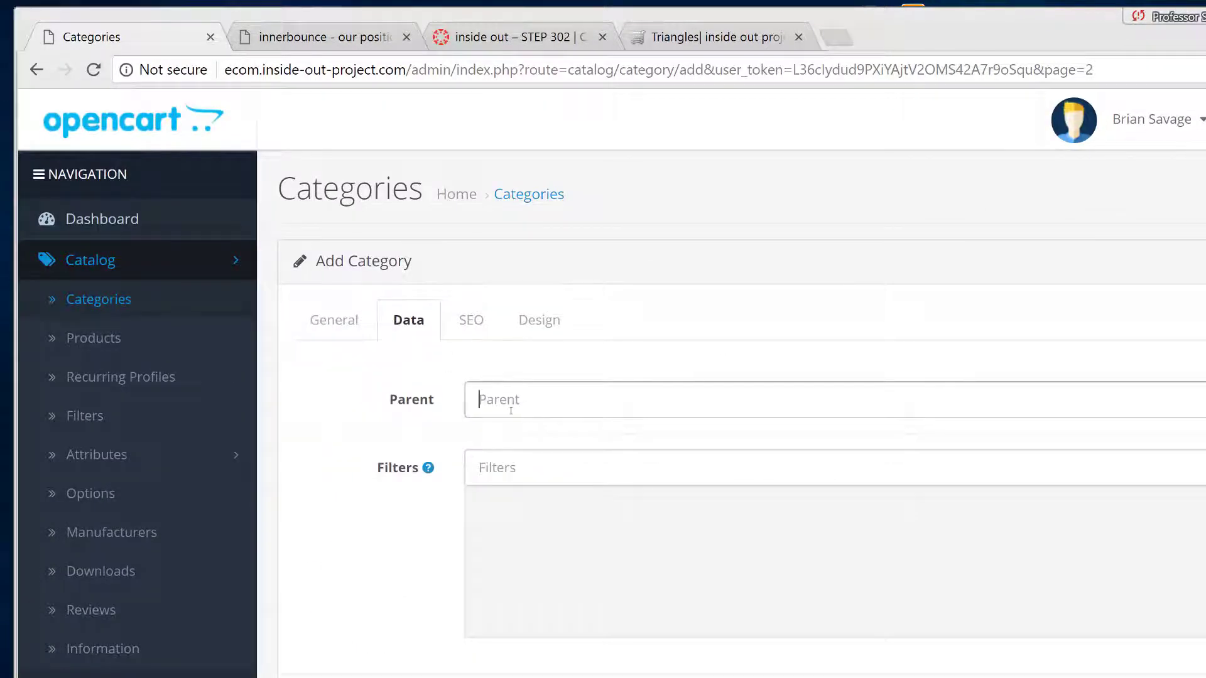
type("Sha")
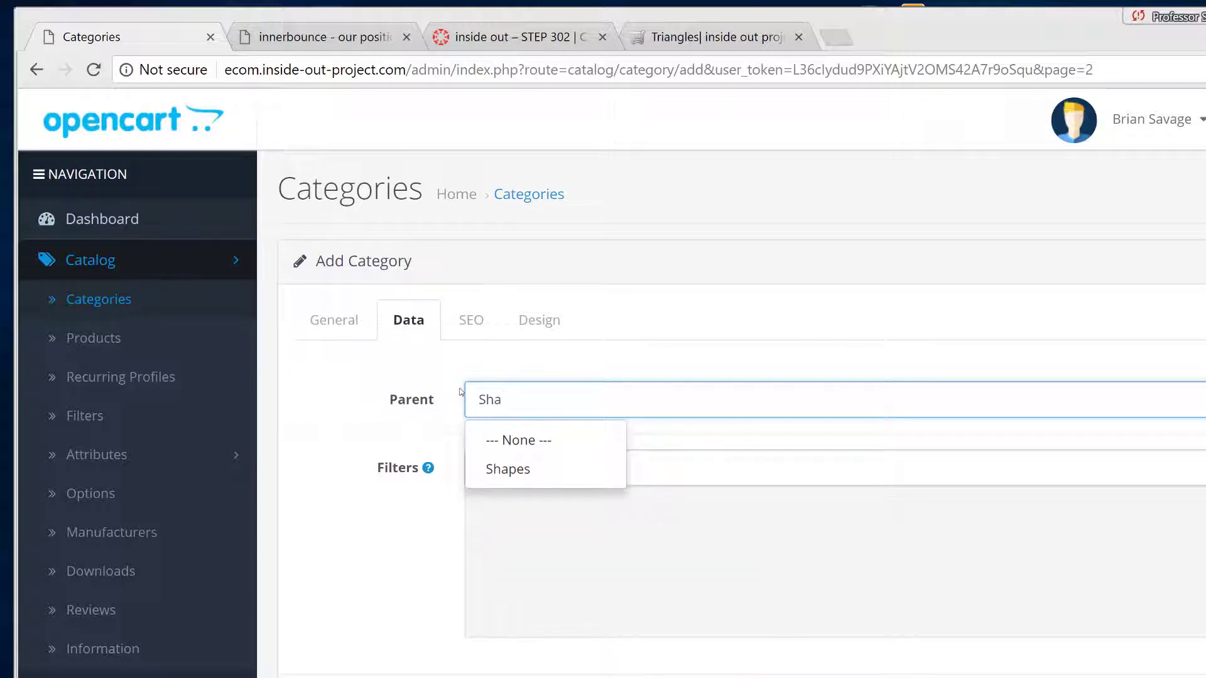
left_click(530, 465)
Open the Image Manager for the category image and create a folder named squares inside the shapes folder.
scroll(402, 483, "down", 1)
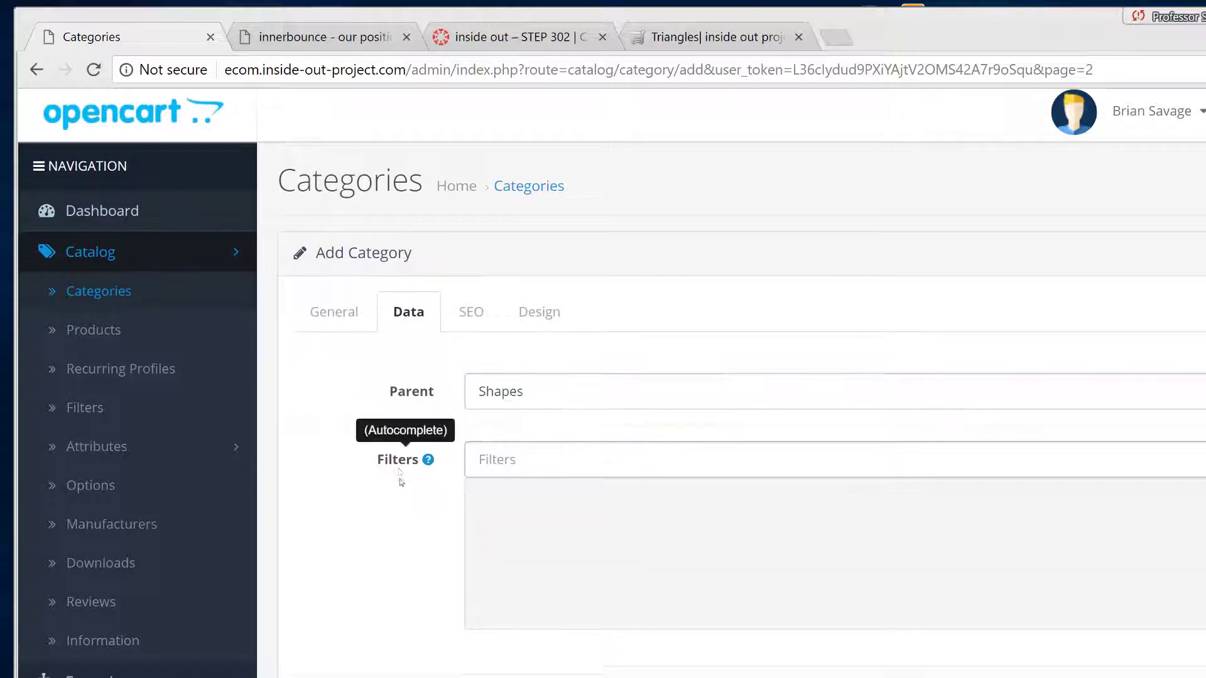
scroll(400, 481, "down", 6)
left_click(499, 539)
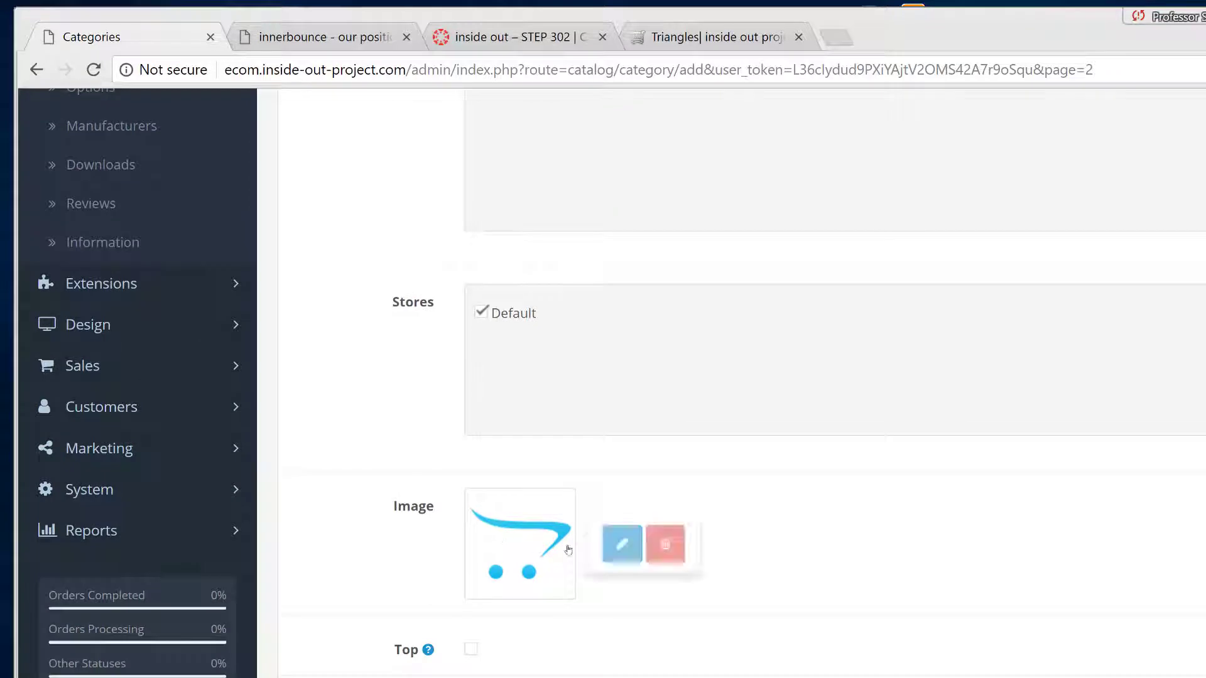
left_click(621, 545)
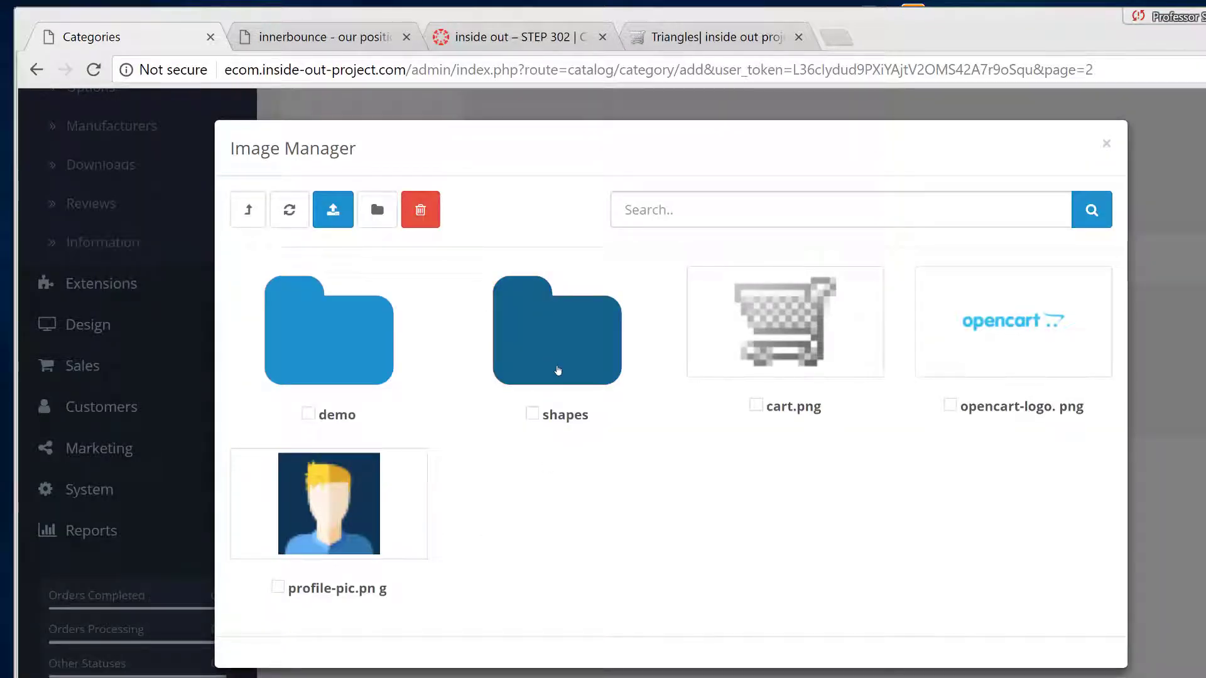
left_click(556, 371)
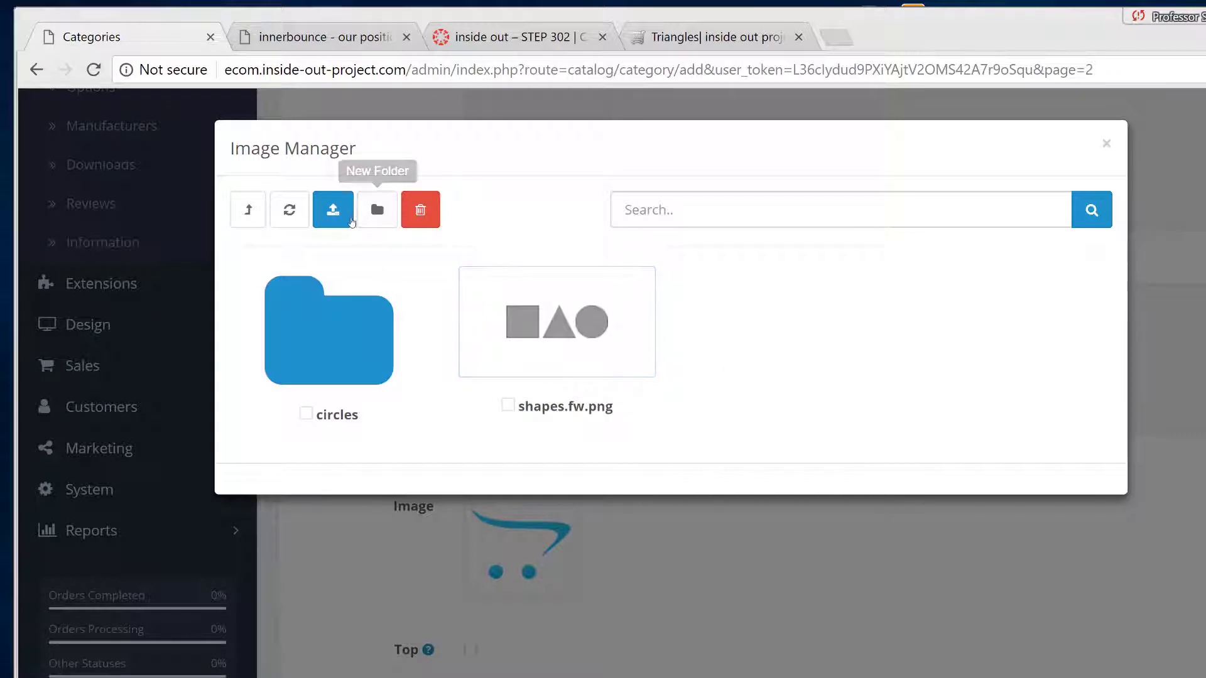
left_click(375, 213)
left_click(410, 311)
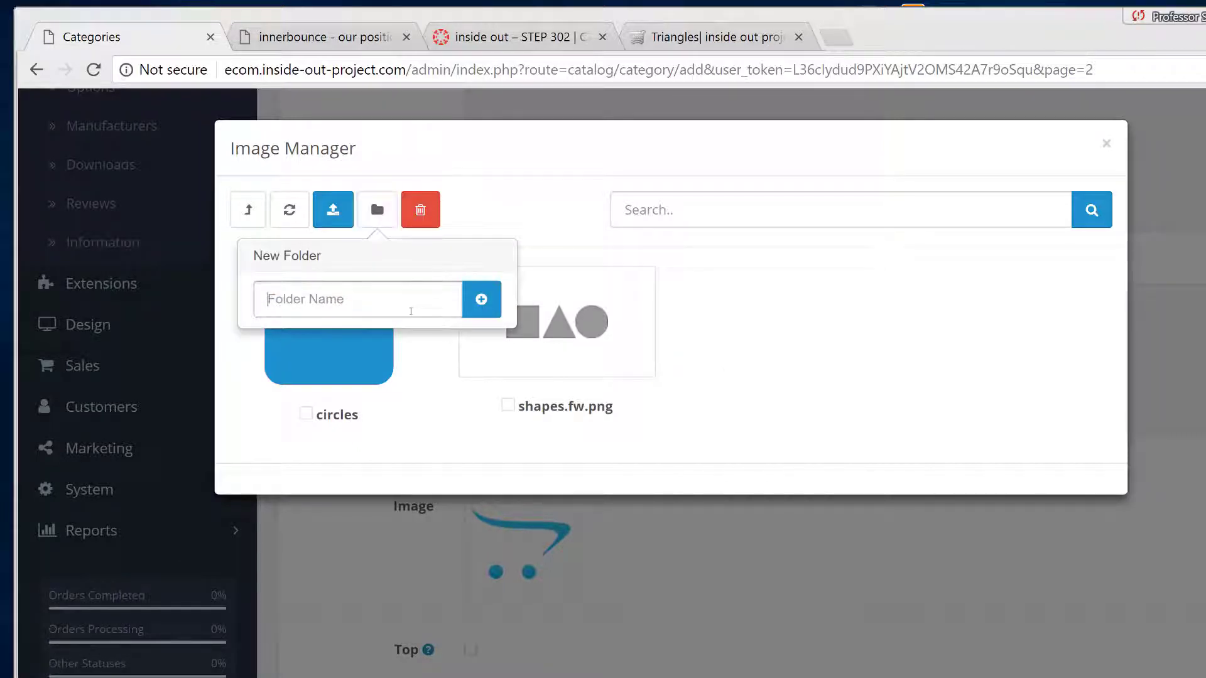
key("ctrl+v")
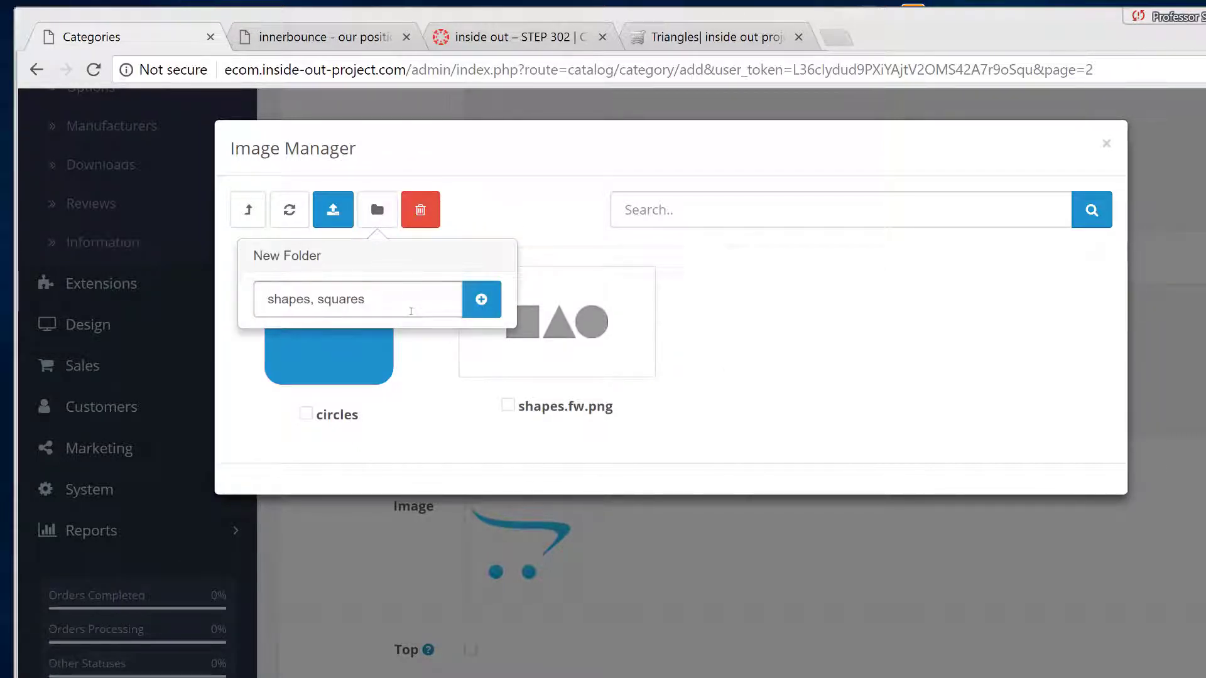
left_click_drag(318, 304, 264, 306)
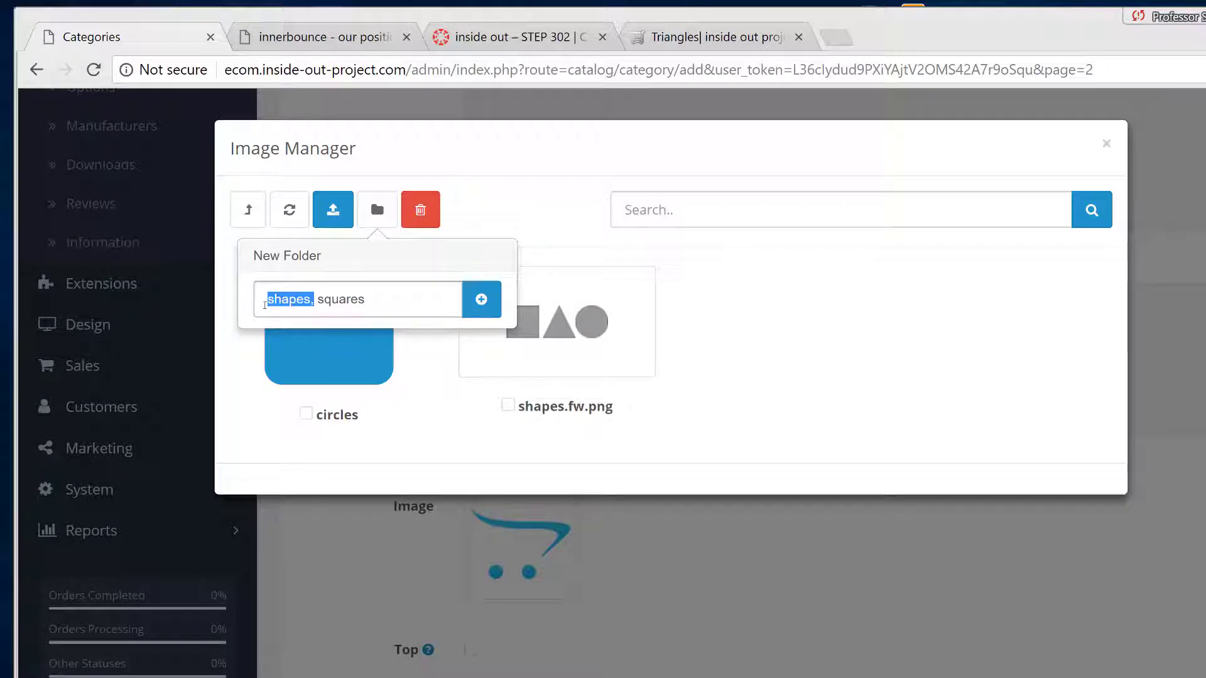
key("BackSpace")
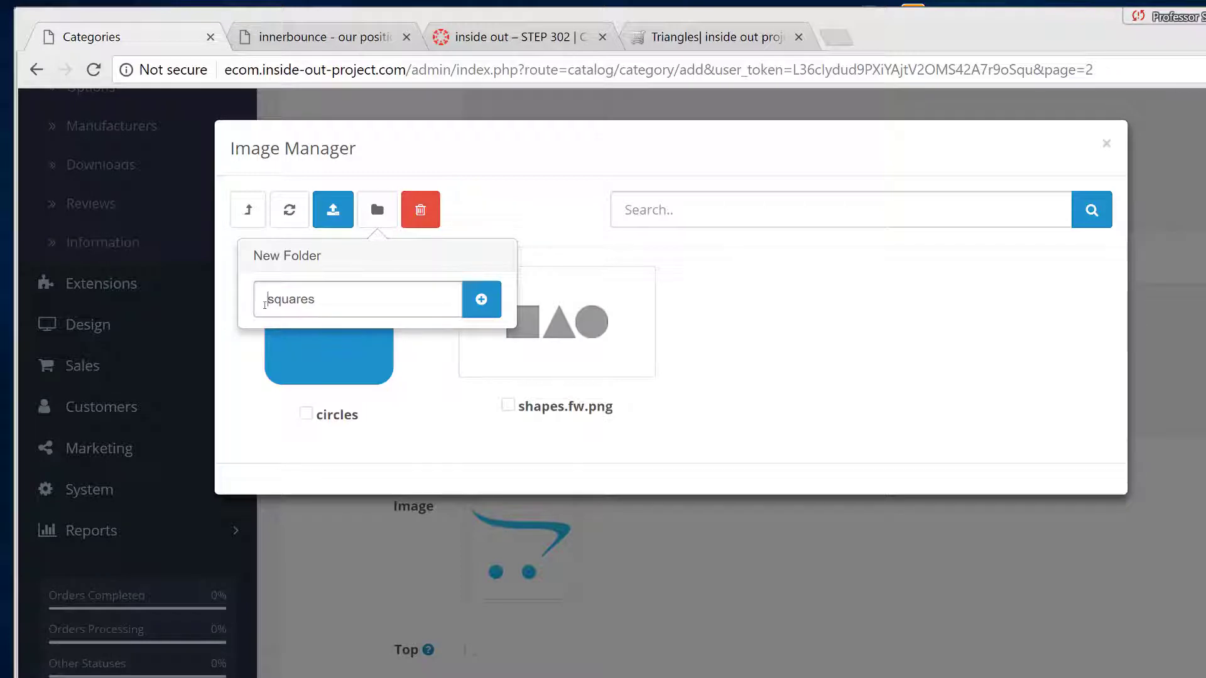
left_click(480, 298)
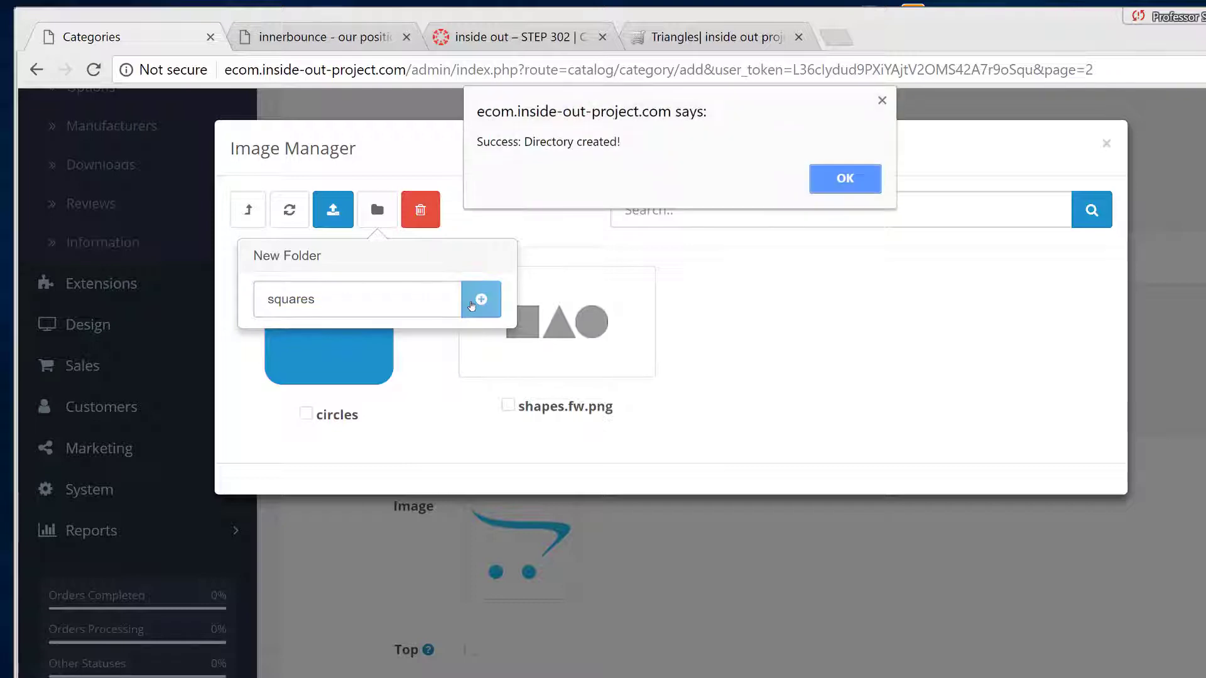
left_click(845, 179)
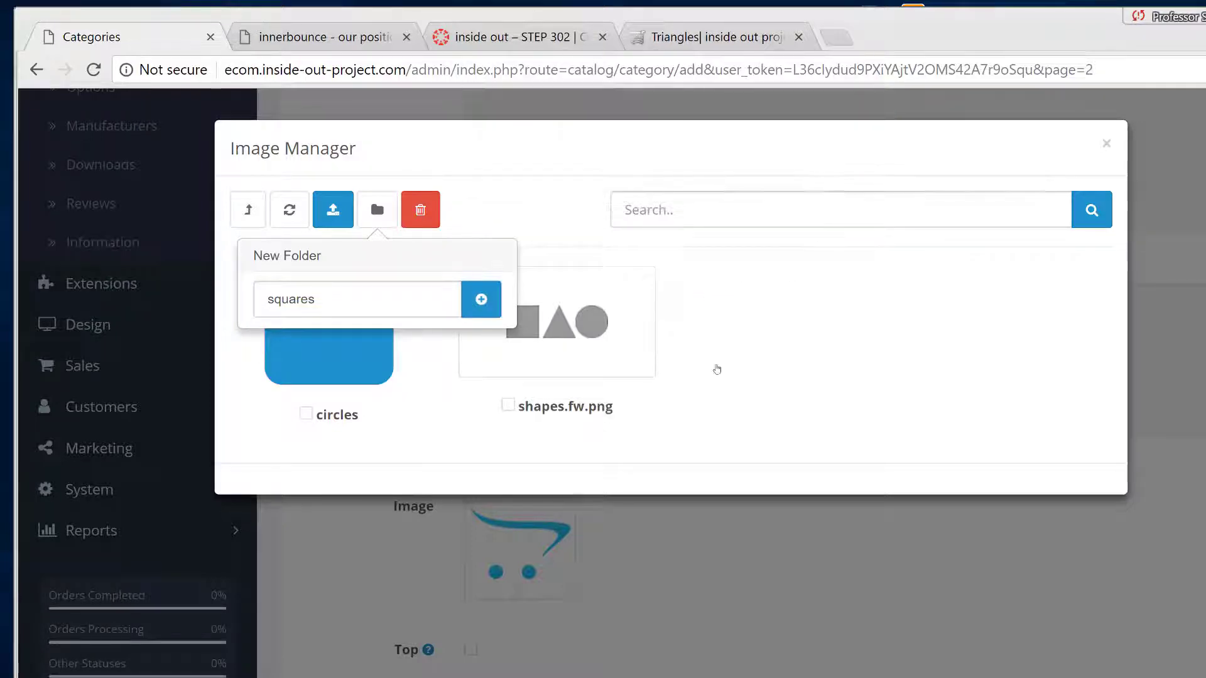
Upload the blue, gray, green and red square images into the squares folder and use square-gray.fw as the category image.
left_click(538, 350)
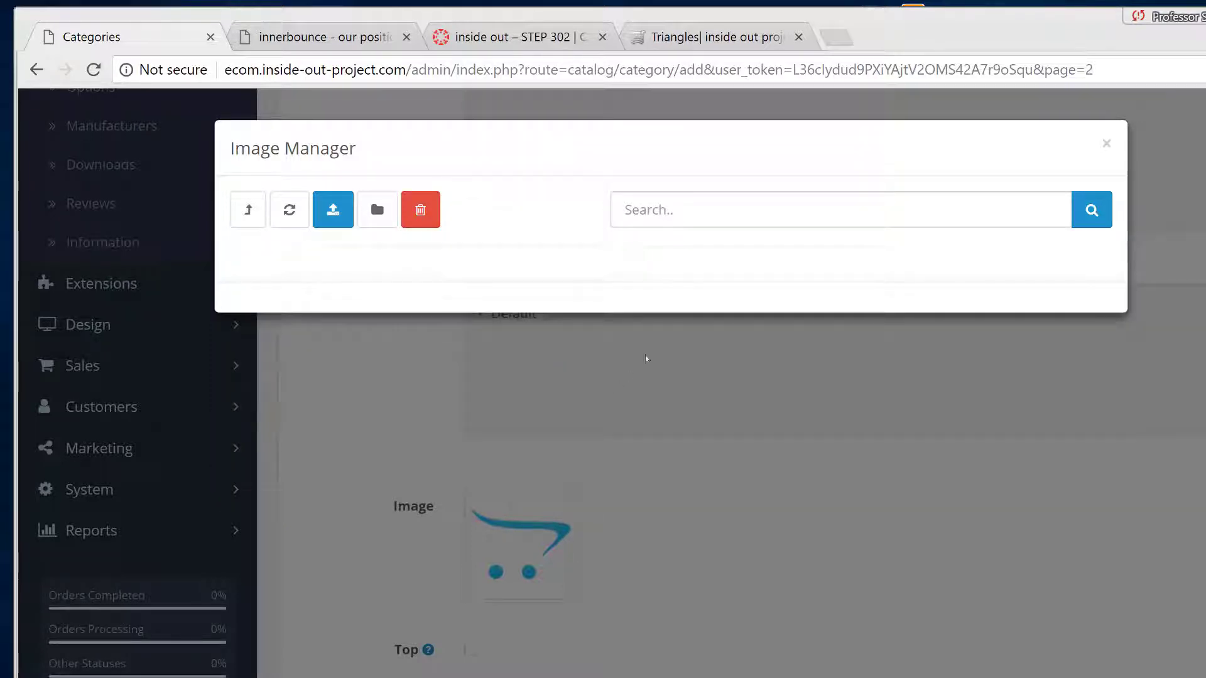
left_click(333, 209)
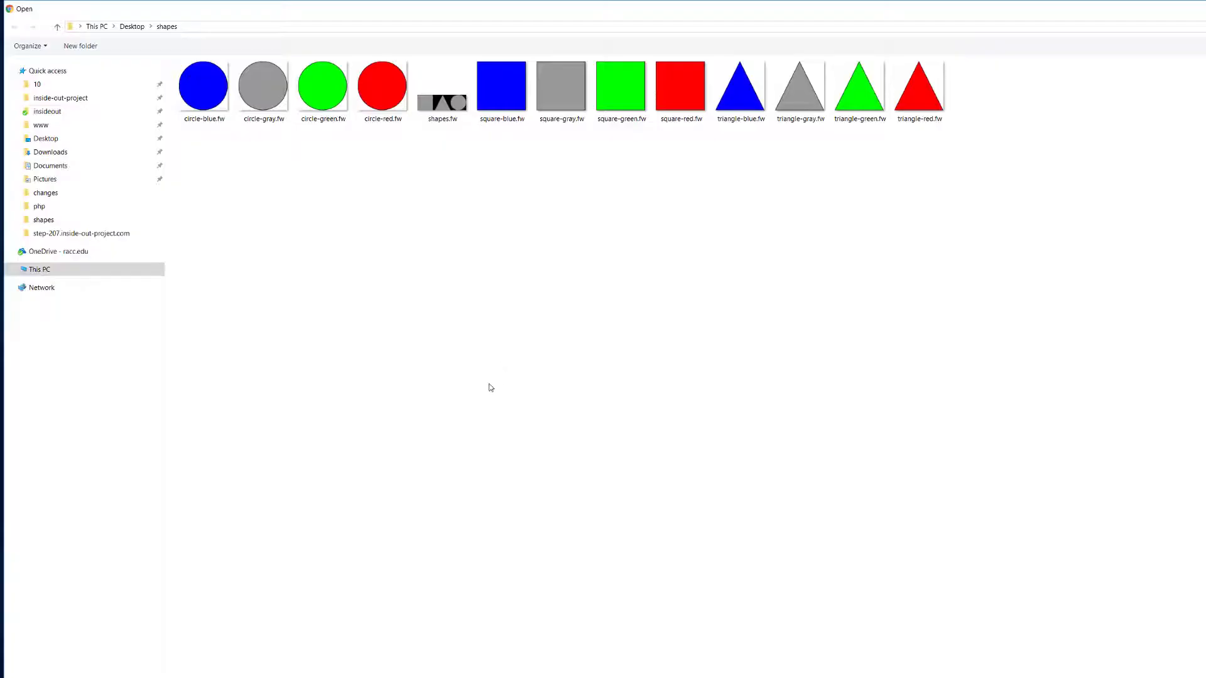
left_click_drag(507, 183, 672, 109)
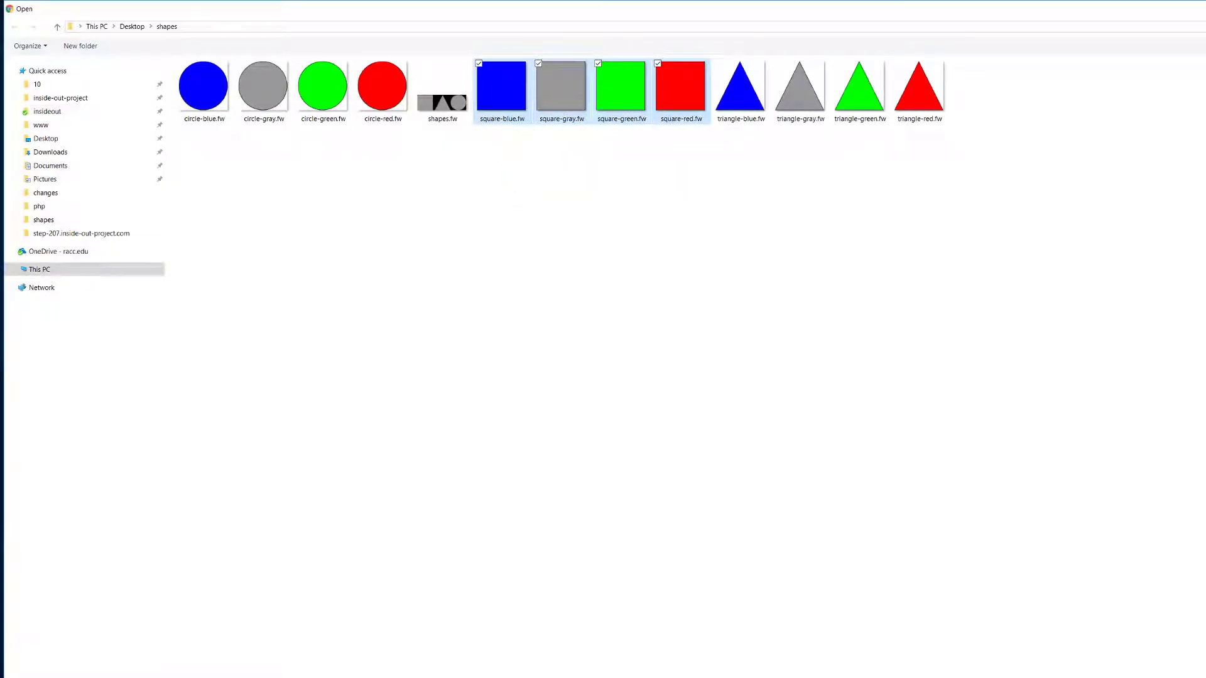
key("Return")
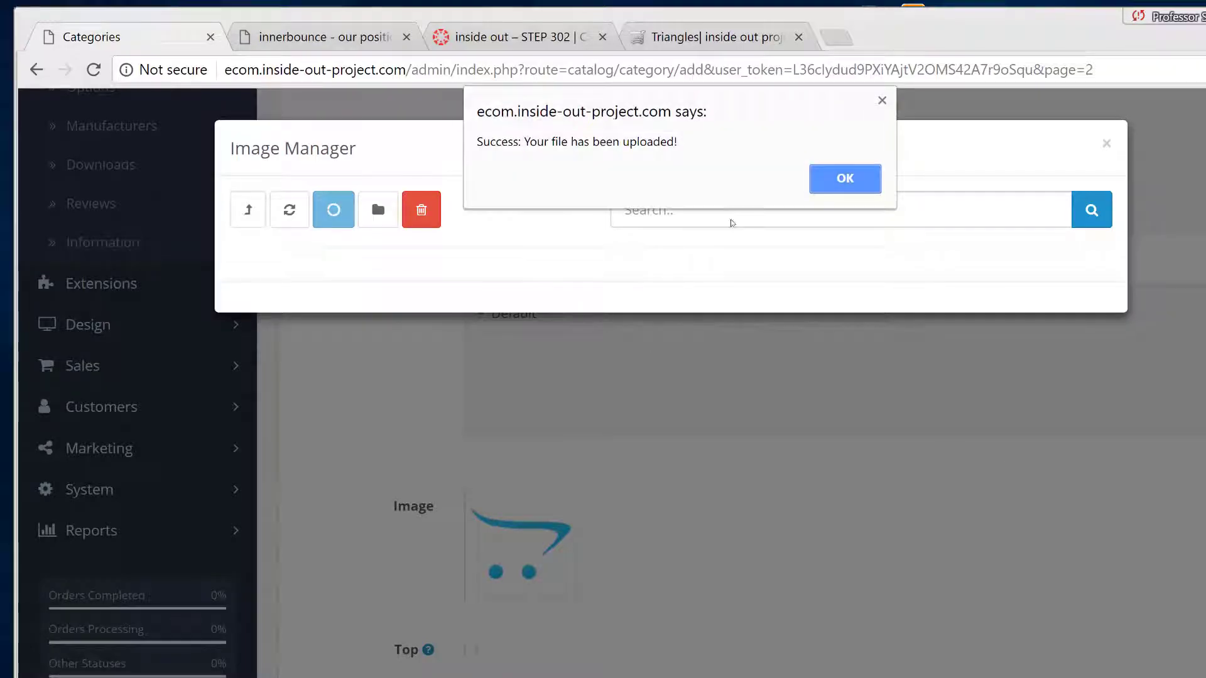
left_click(820, 183)
left_click(581, 355)
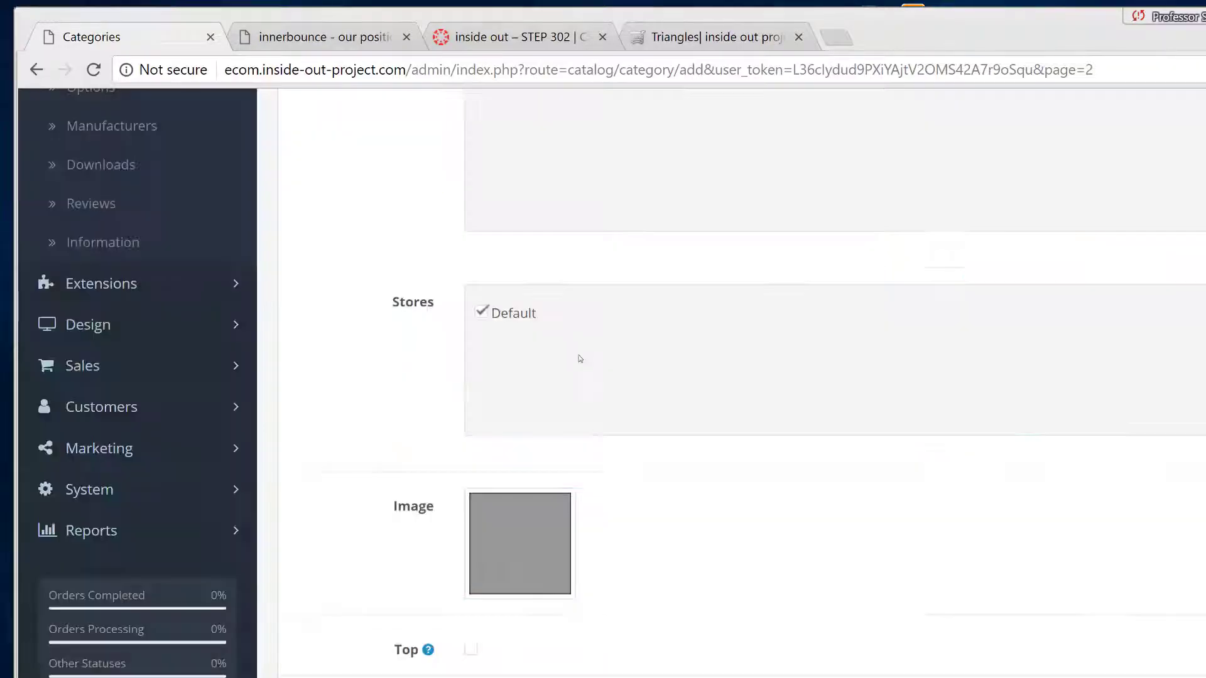
Enable Top for the Squares category, review its data settings and save the category.
left_click(471, 649)
scroll(368, 612, "down", 4)
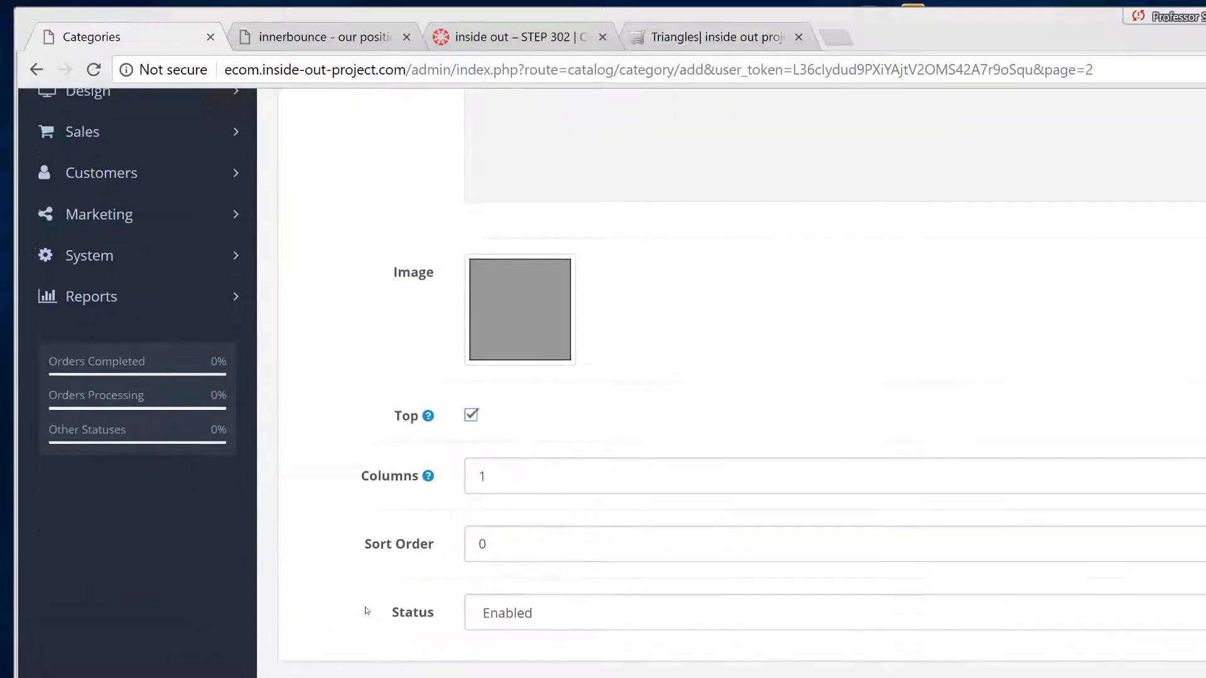
scroll(367, 612, "up", 2)
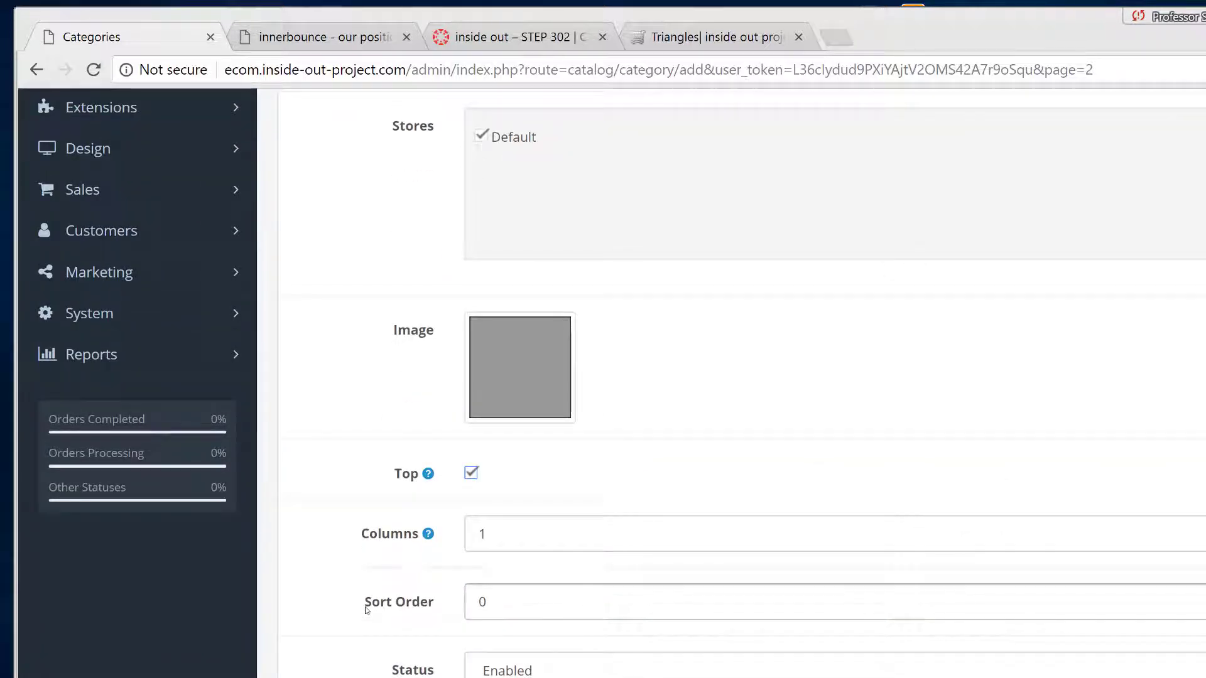
scroll(371, 582, "up", 2)
scroll(372, 583, "down", 1)
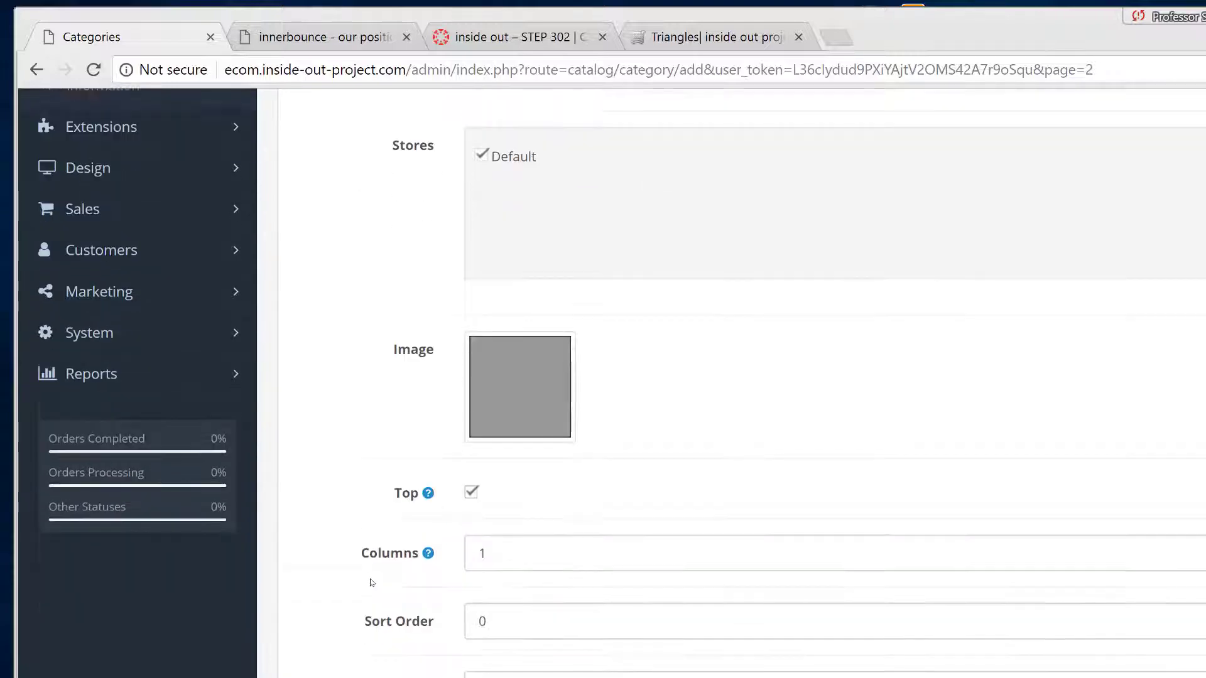
scroll(371, 583, "up", 7)
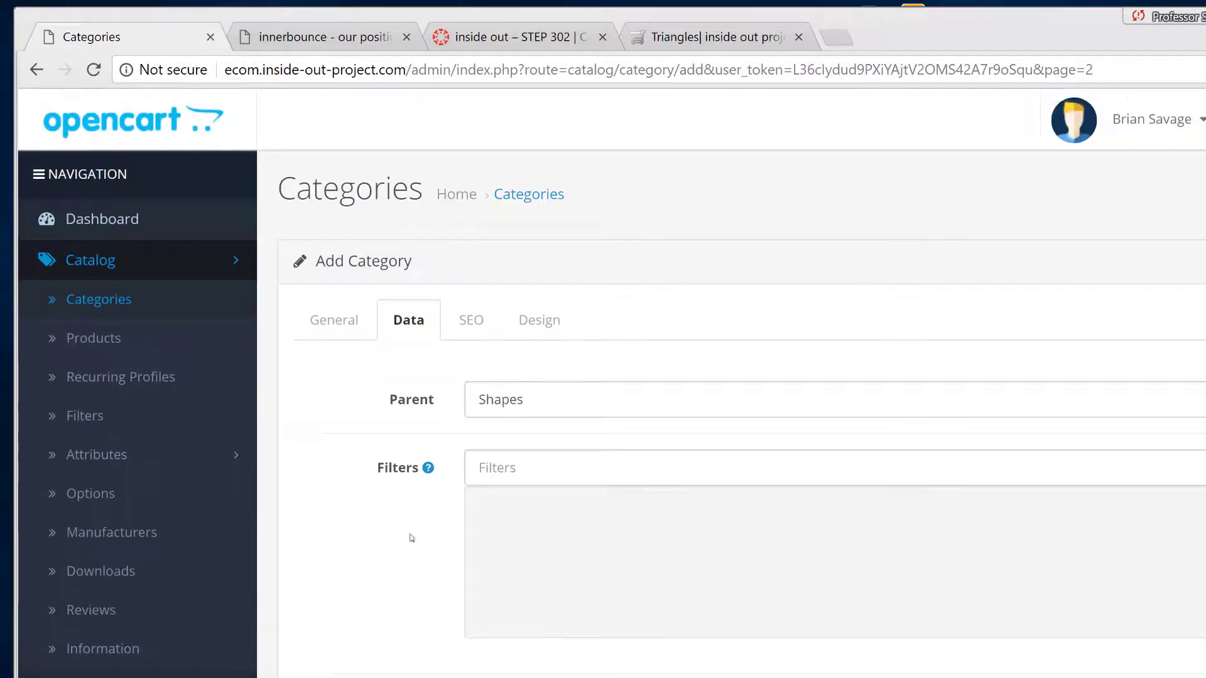
left_click(1205, 193)
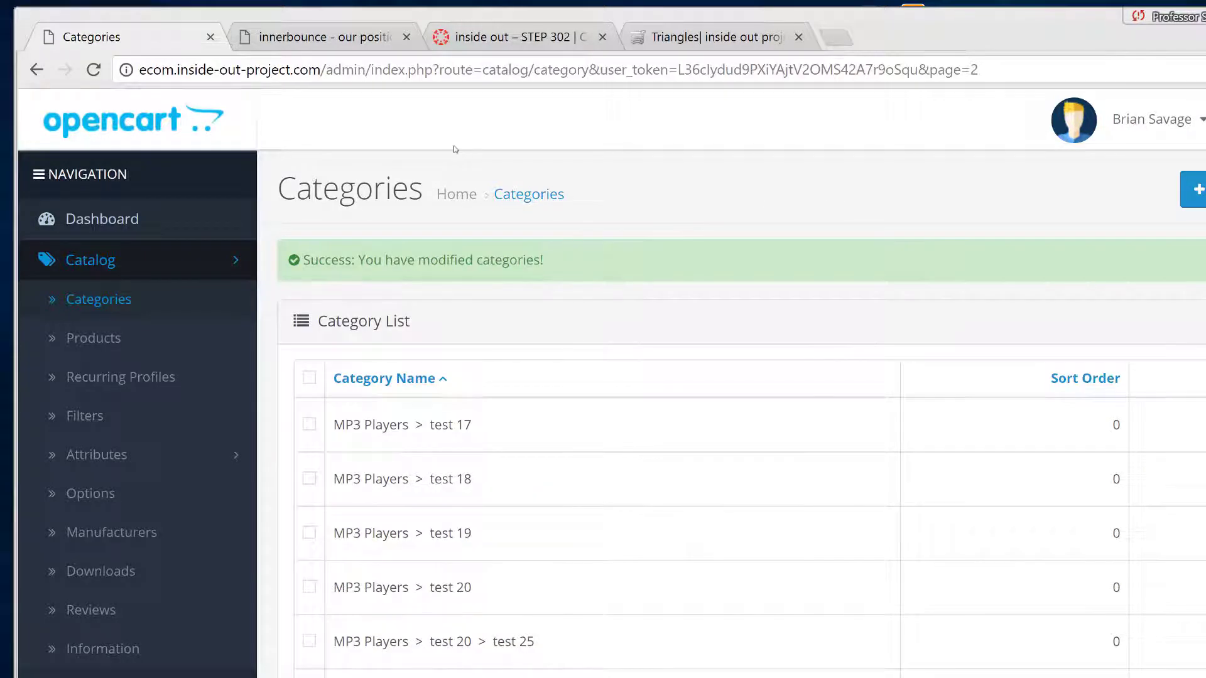
Open the inside out store storefront and view the page showing all Shapes.
left_click(1094, 139)
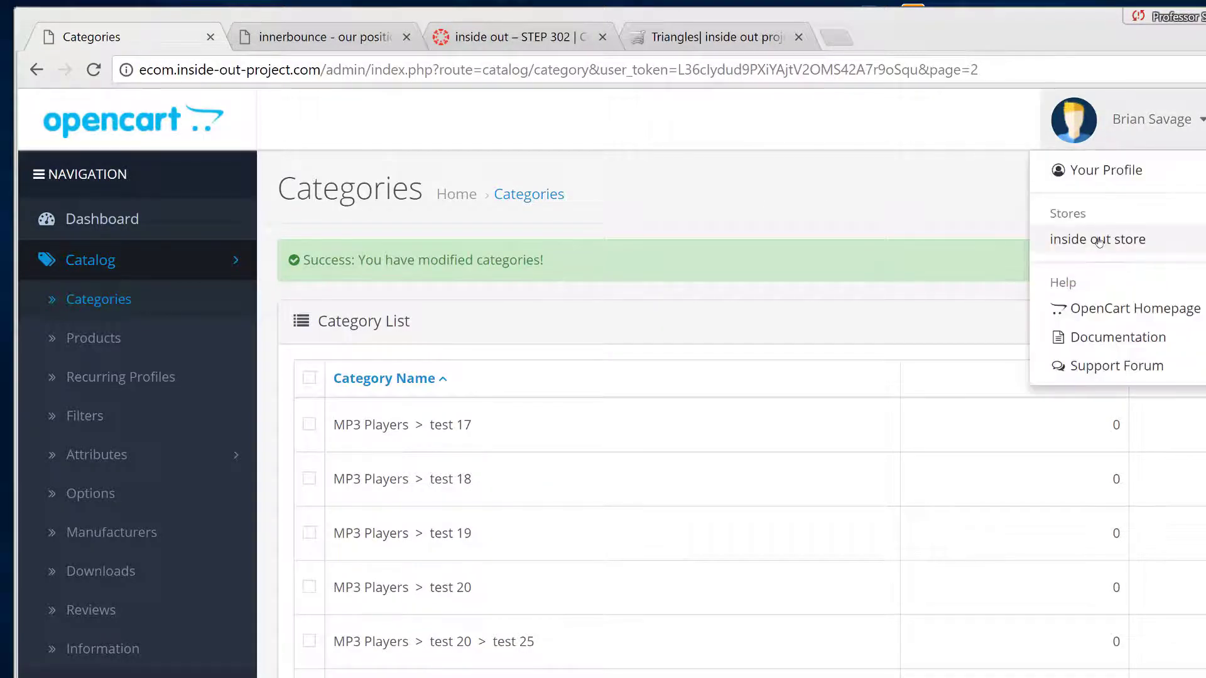
left_click(1098, 240)
mouse_move(143, 257)
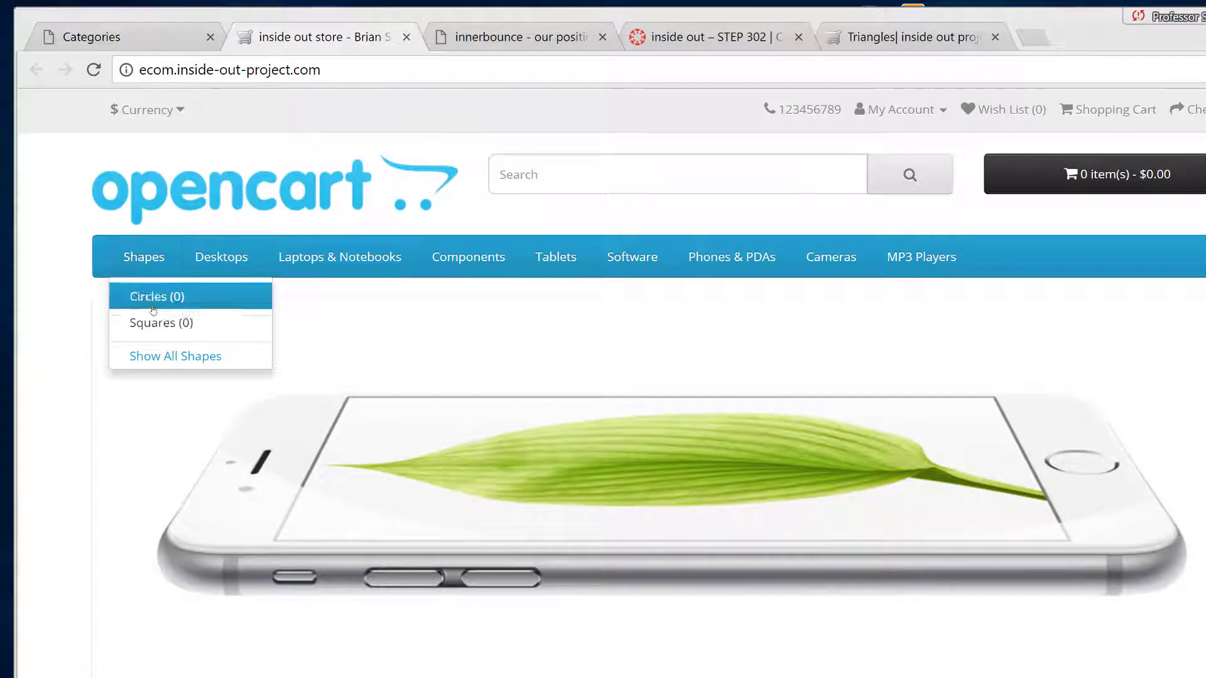
left_click(157, 355)
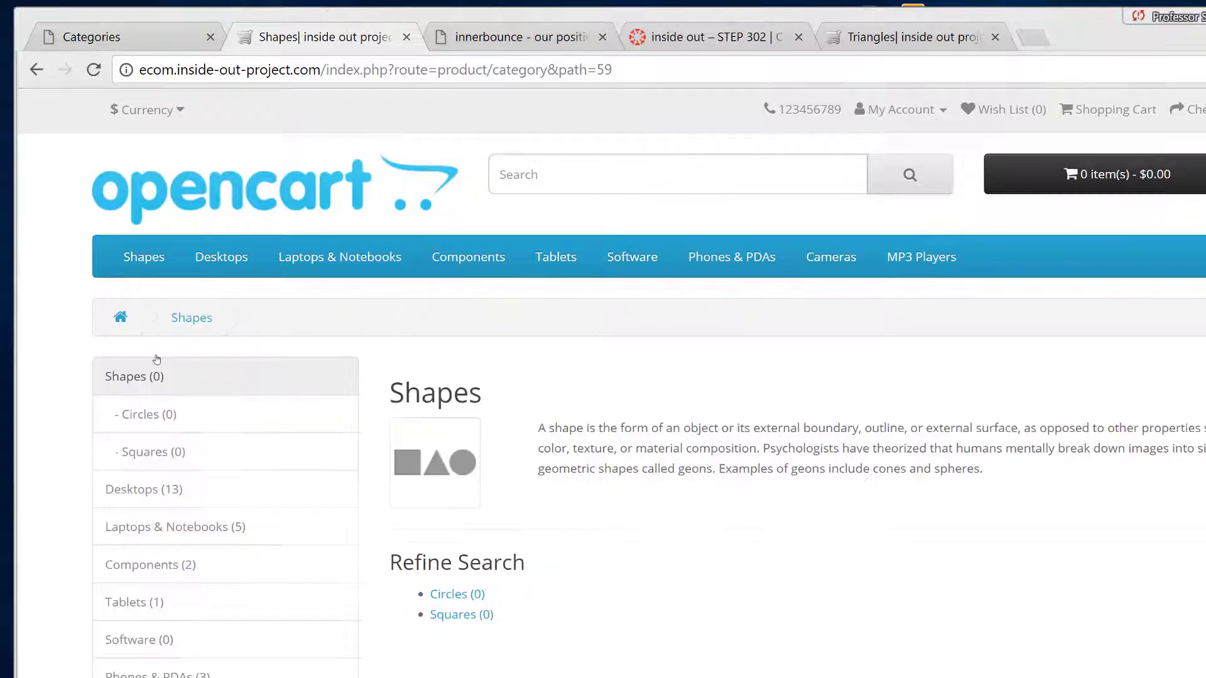
View the Squares category page on the storefront, checking its image and description, and close the storefront page.
left_click(152, 453)
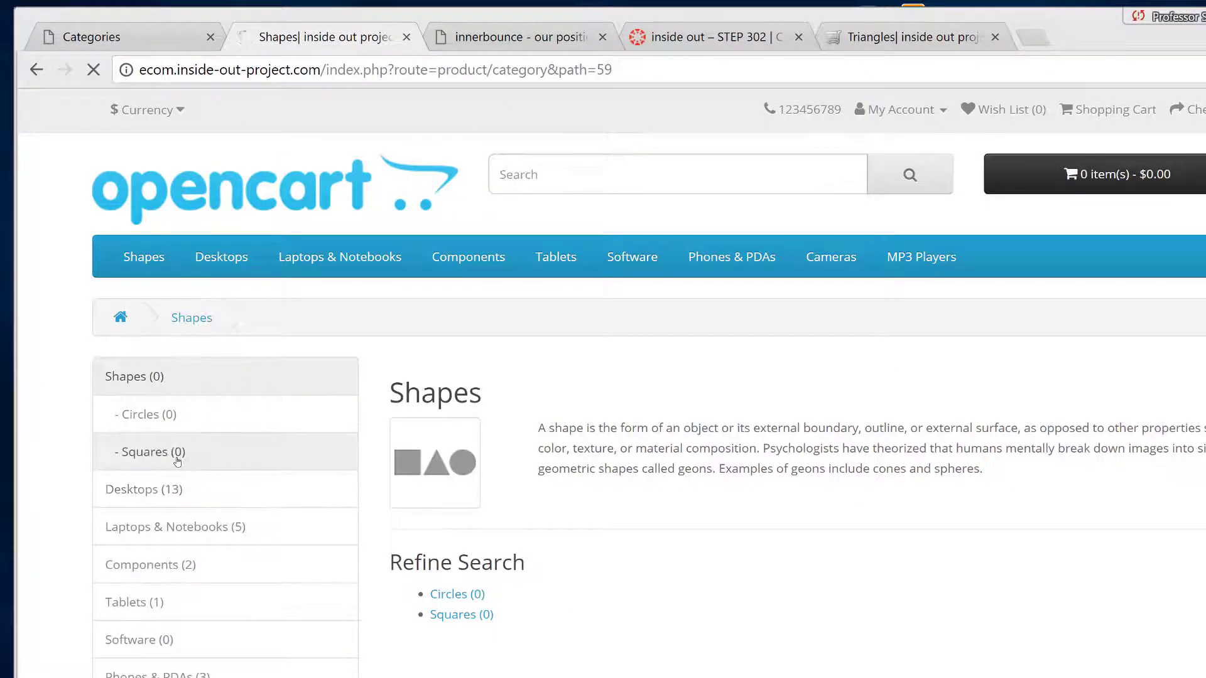
scroll(740, 593, "down", 2)
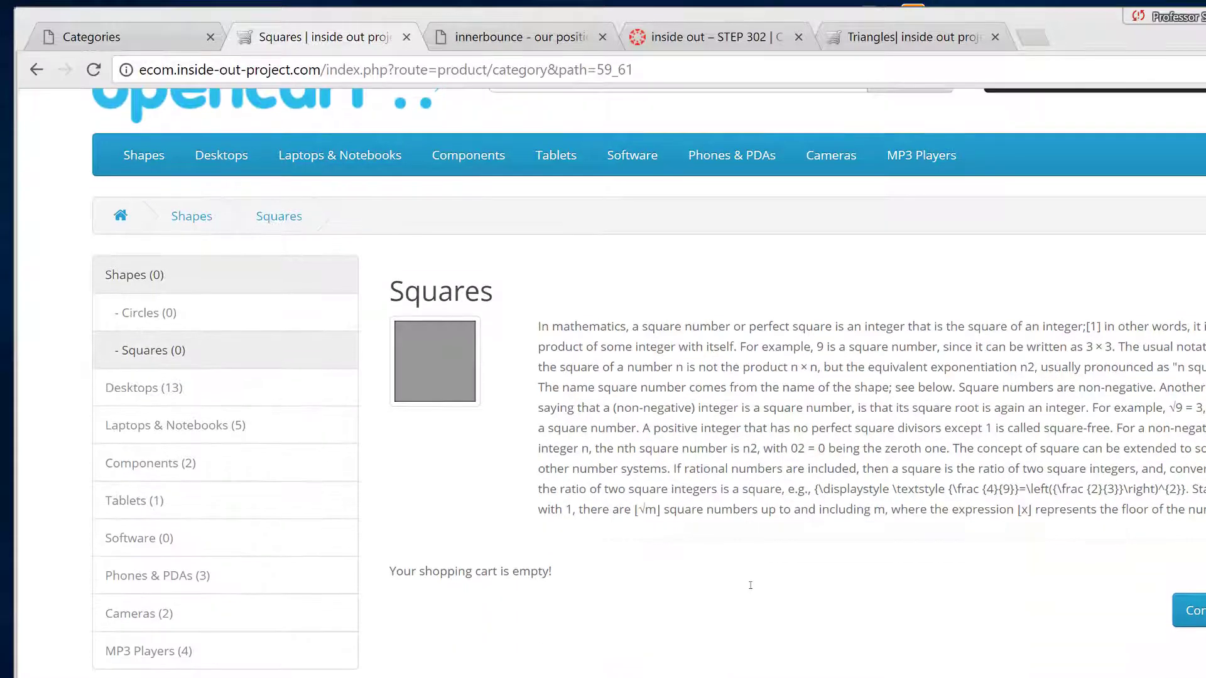
scroll(376, 164, "up", 2)
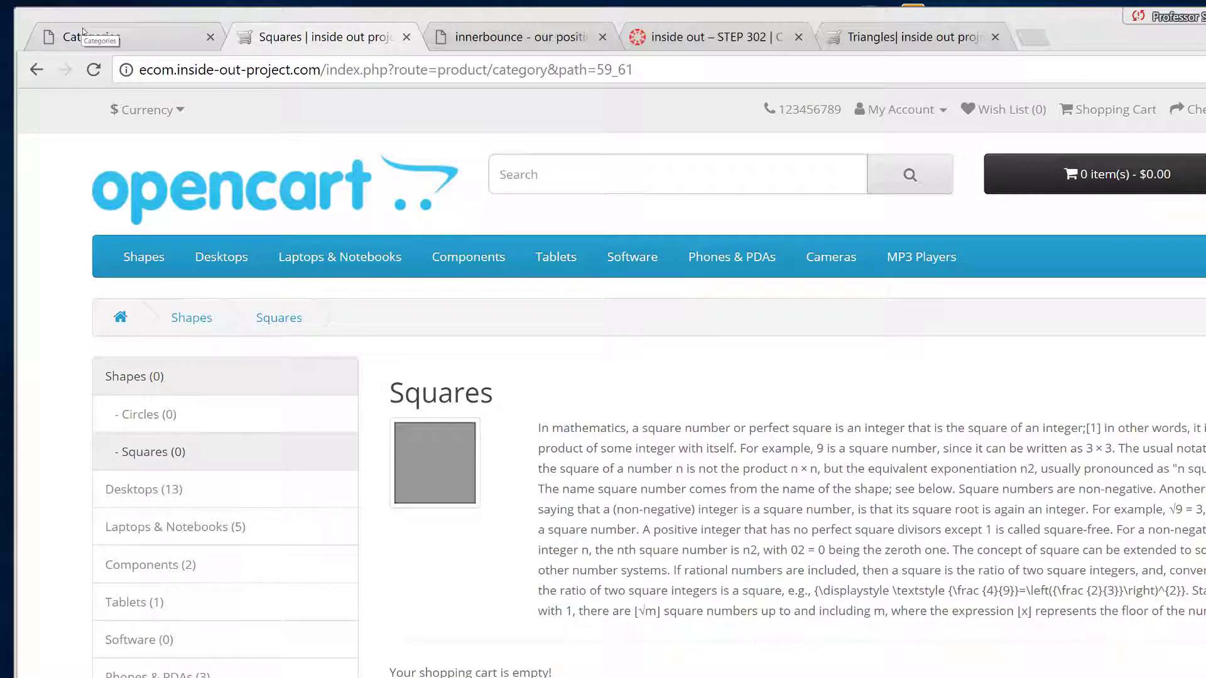
left_click(406, 38)
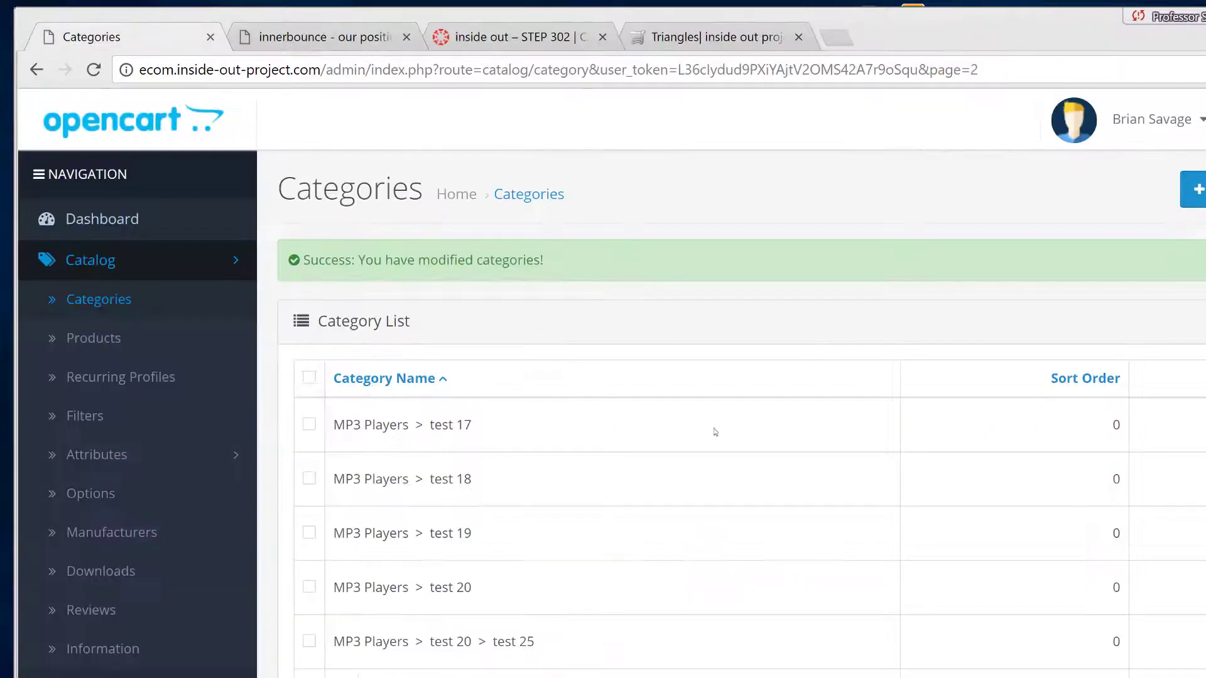
Copy the Triangles category details from the STEP-302 change log, from the category name through the meta tag keywords.
left_click(320, 37)
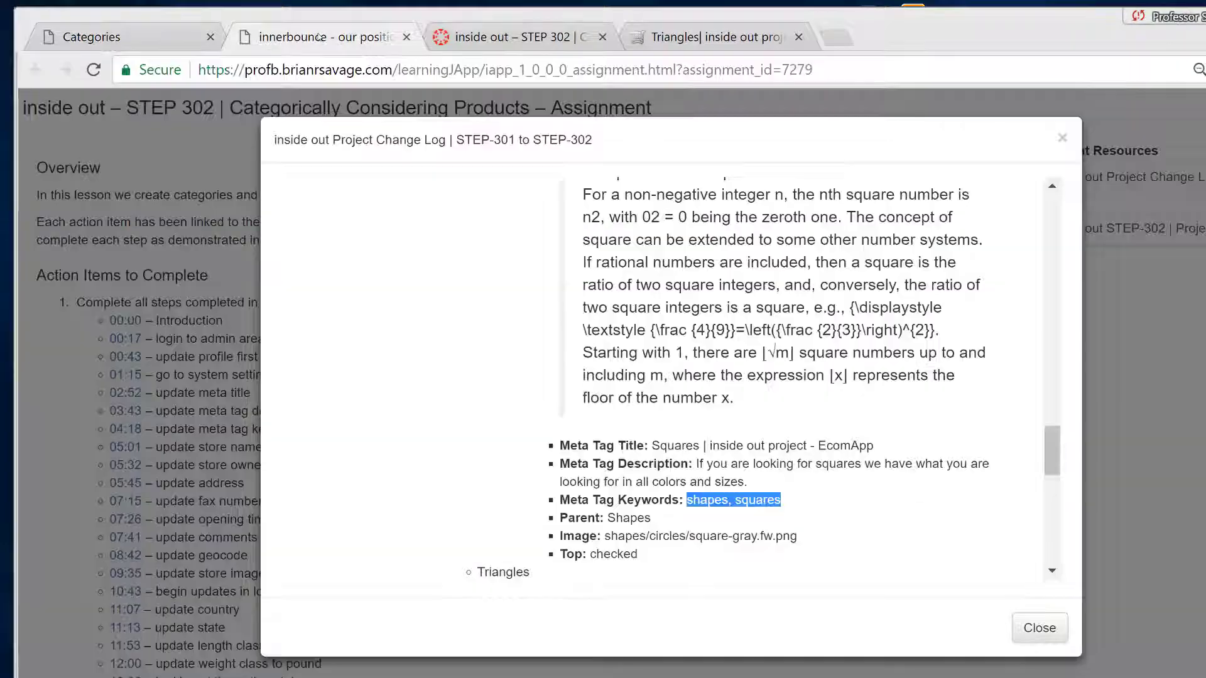
scroll(862, 454, "down", 2)
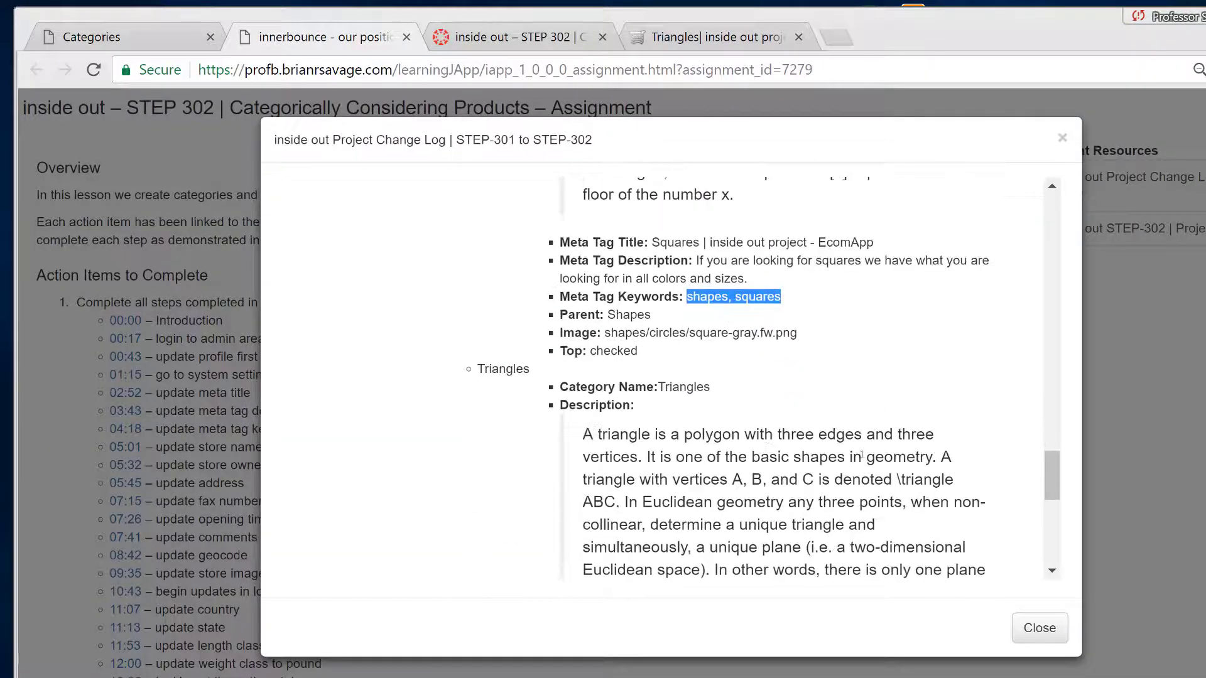
scroll(858, 454, "down", 2)
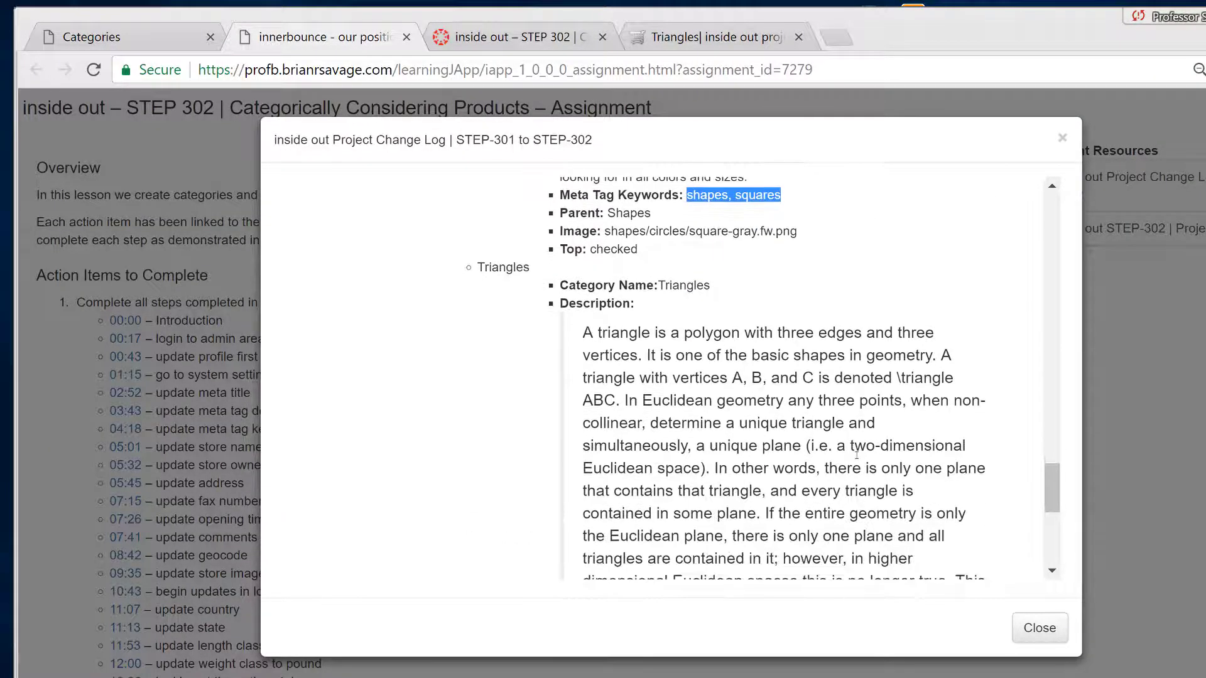
scroll(854, 448, "down", 2)
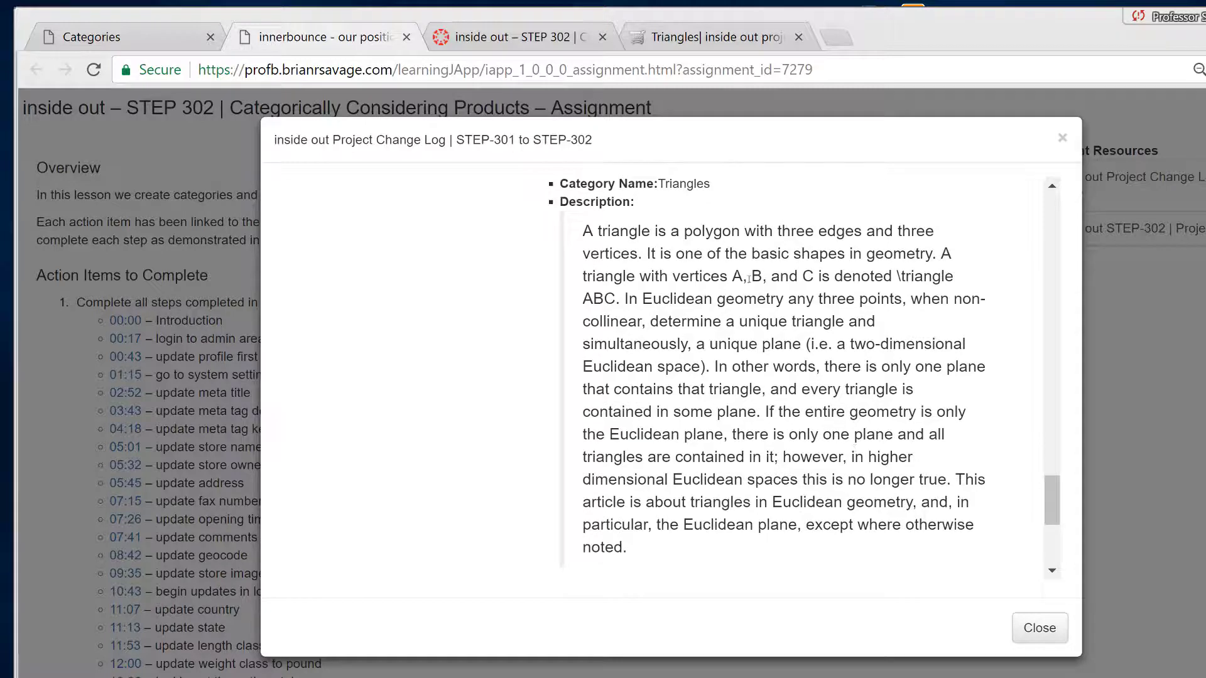
scroll(744, 276, "down", 2)
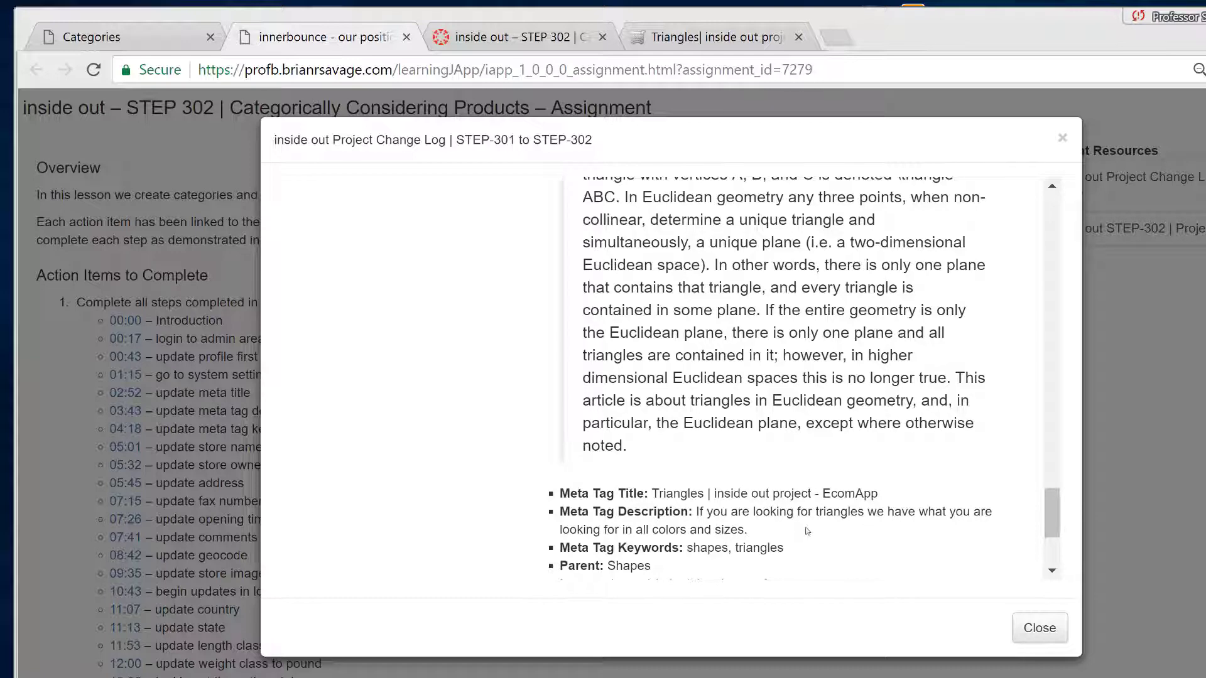
left_click_drag(810, 548, 661, 286)
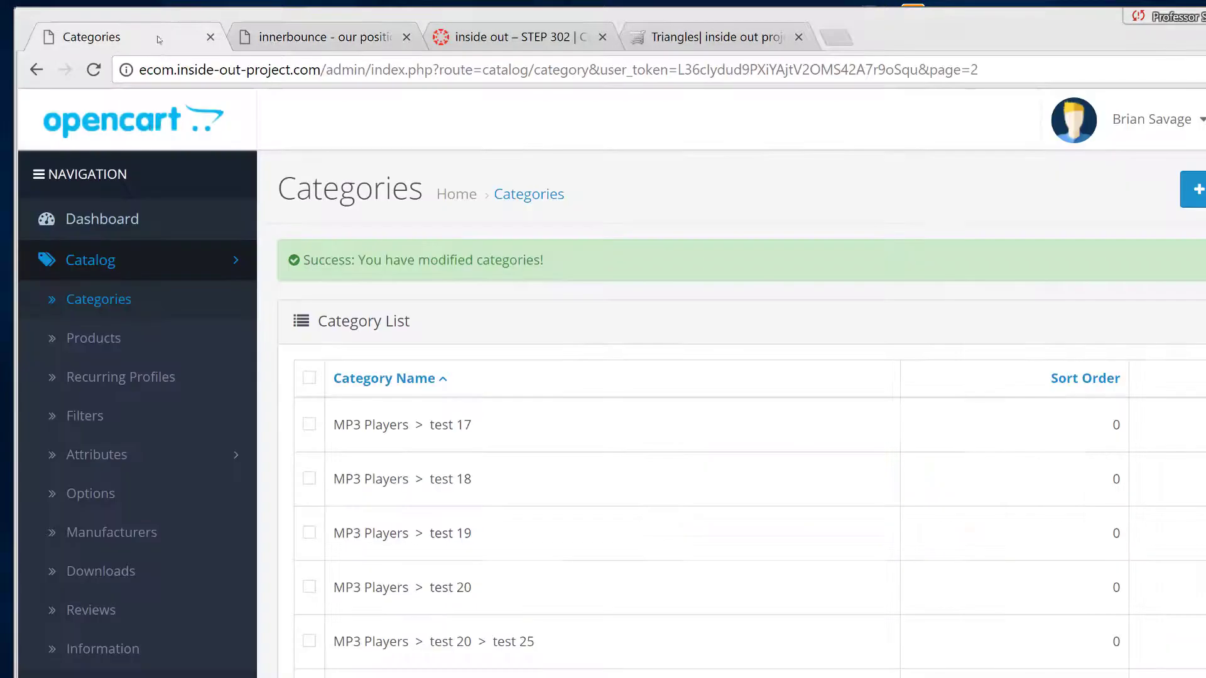
Start a new category in the OpenCart admin and paste the copied Triangles details into its Description.
left_click(157, 37)
left_click(1196, 189)
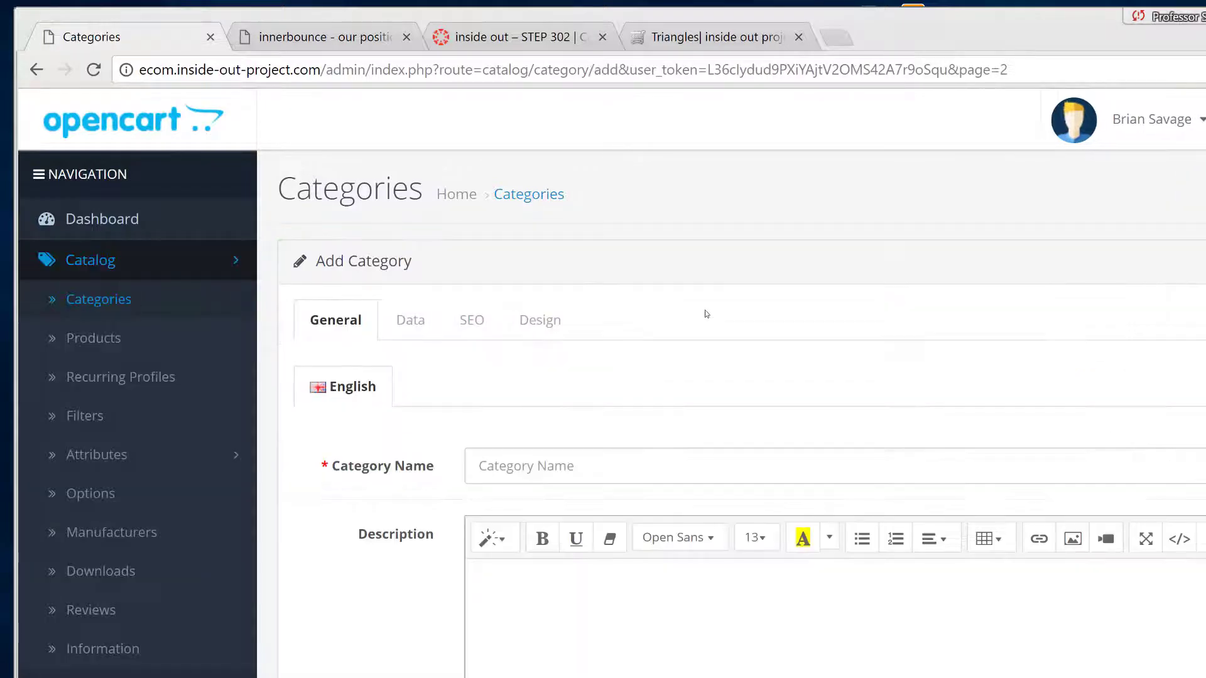
scroll(676, 406, "down", 3)
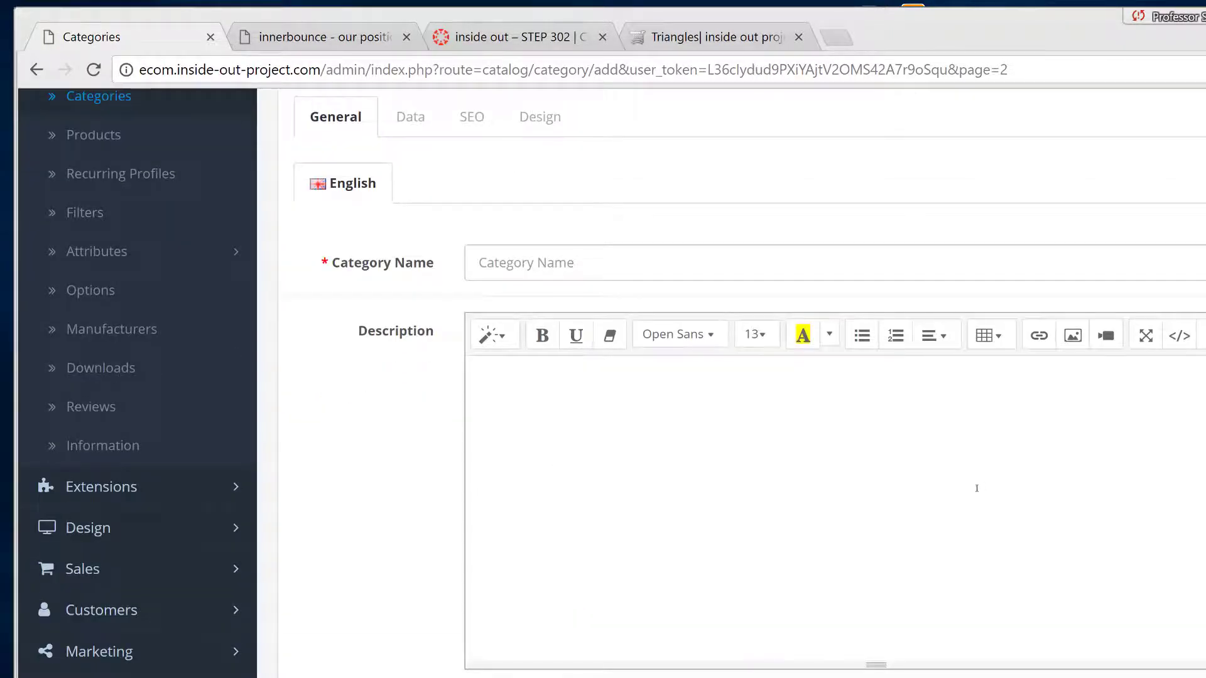
left_click(976, 488)
key("ctrl+v")
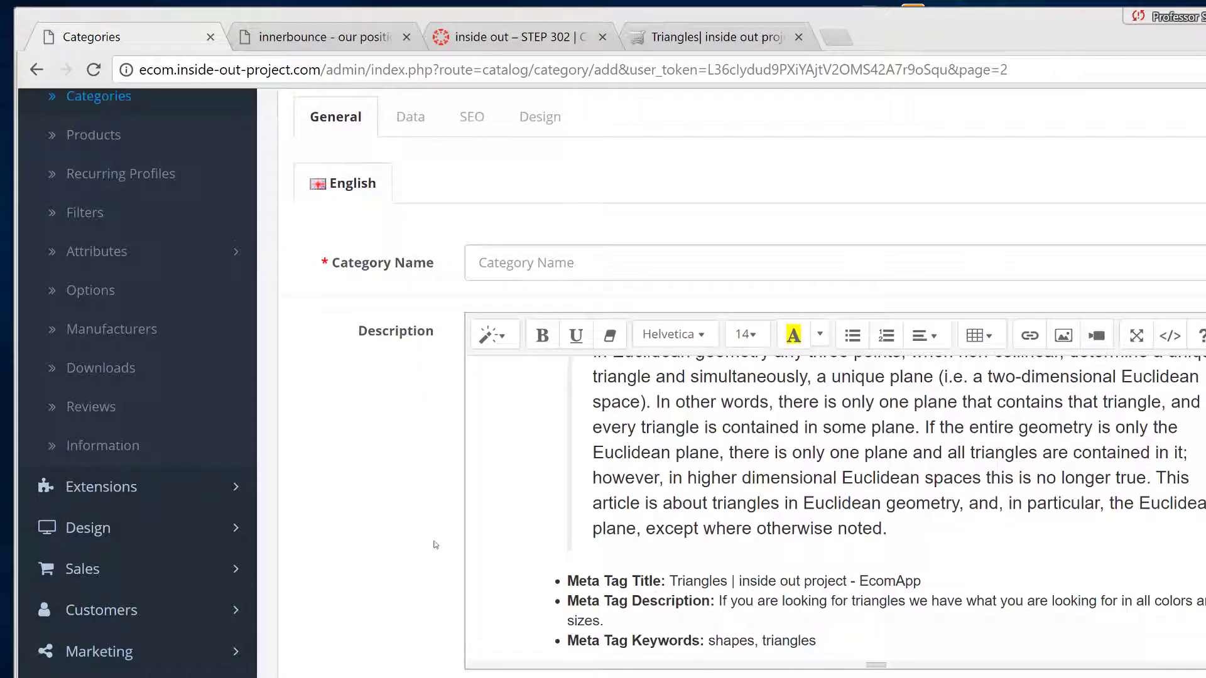
Move the keywords "shapes, triangles" and the triangles meta description sentence out of the pasted text into Meta Tag Keywords and Meta Tag Description.
scroll(435, 544, "down", 3)
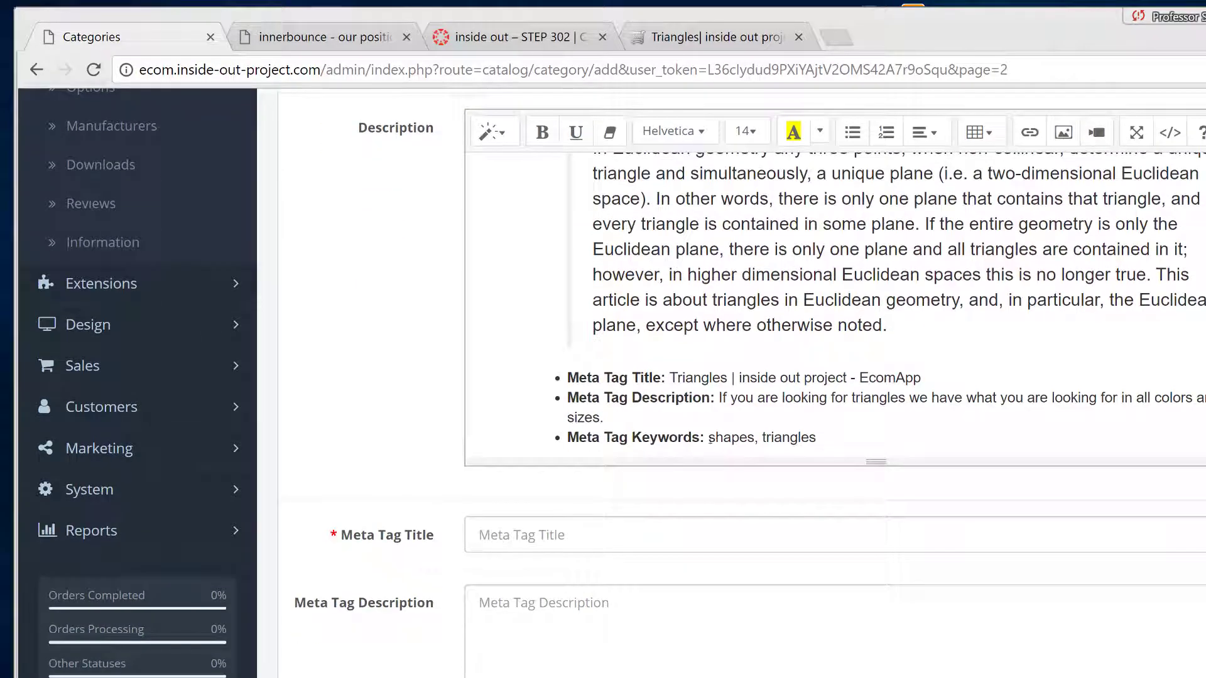
left_click_drag(709, 438, 815, 438)
key("ctrl+x")
left_click(720, 402)
key("shift+Down")
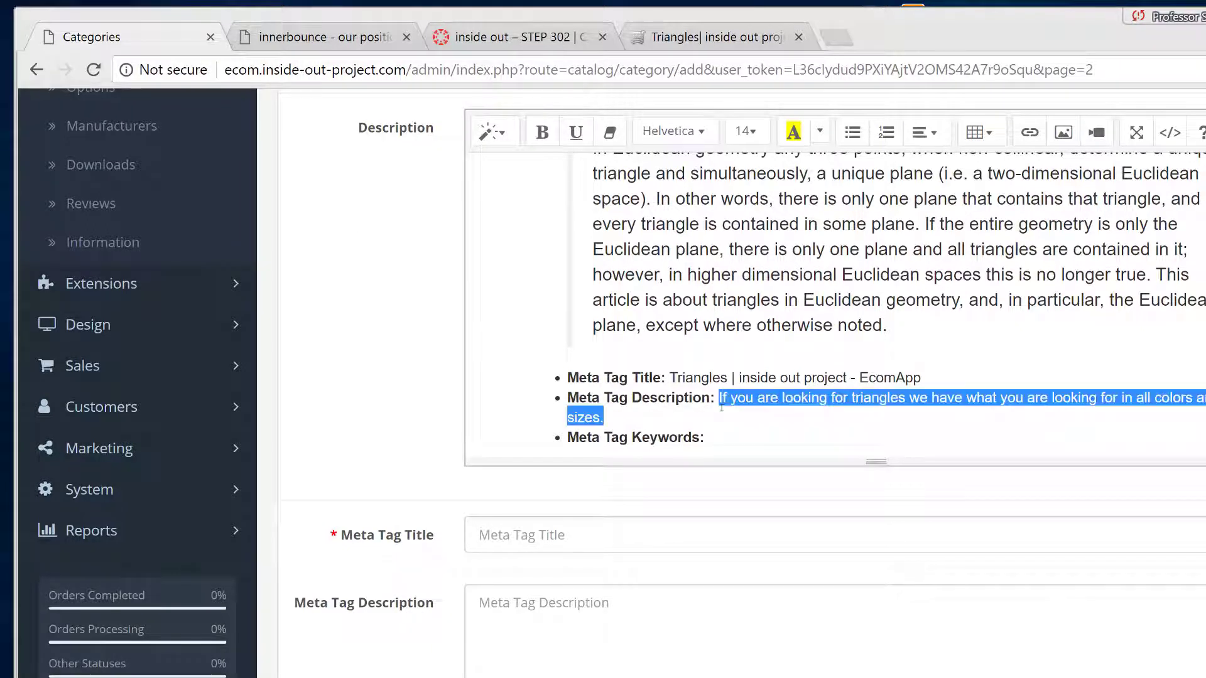
key("ctrl+x")
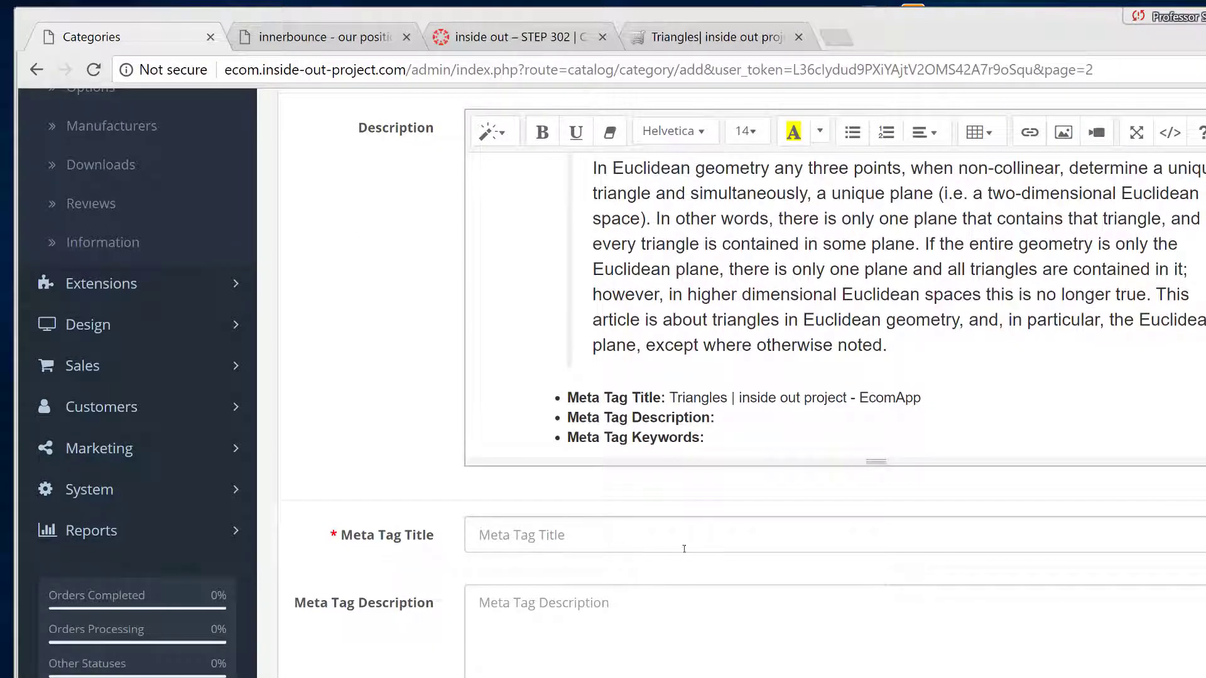
left_click(618, 626)
key("ctrl+v")
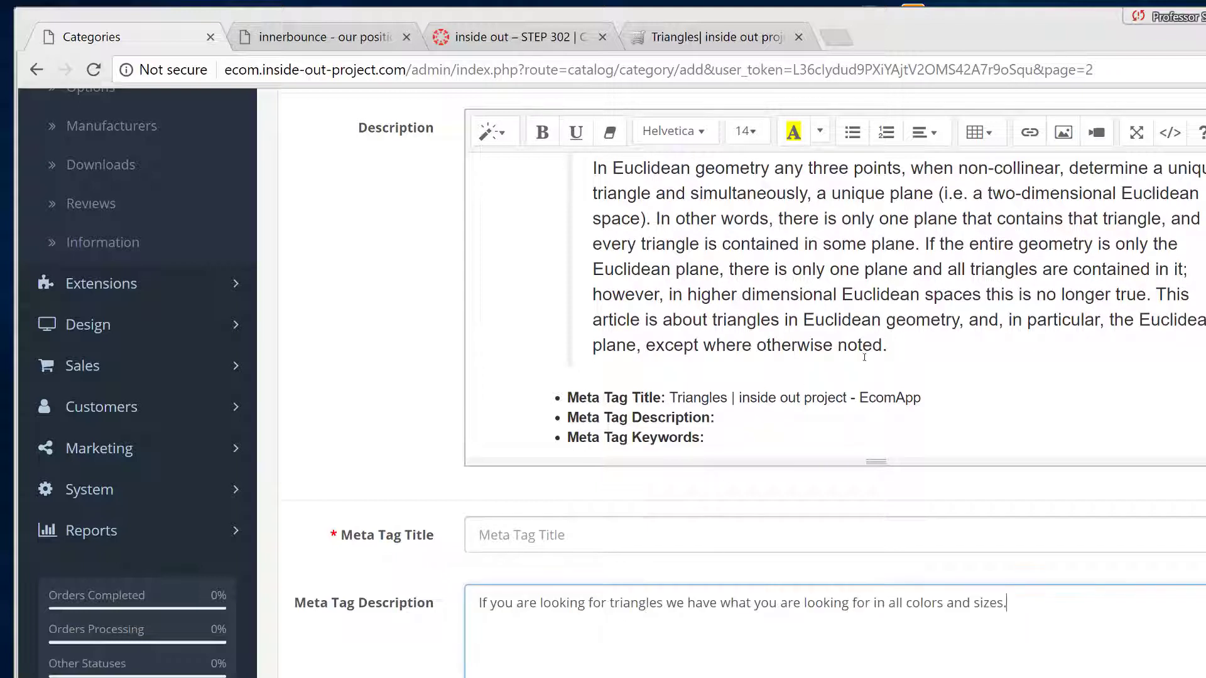
Move "Triangles | inside out project - EcomApp" from the description text into the Meta Tag Title.
left_click_drag(669, 397, 921, 397)
key("ctrl+x")
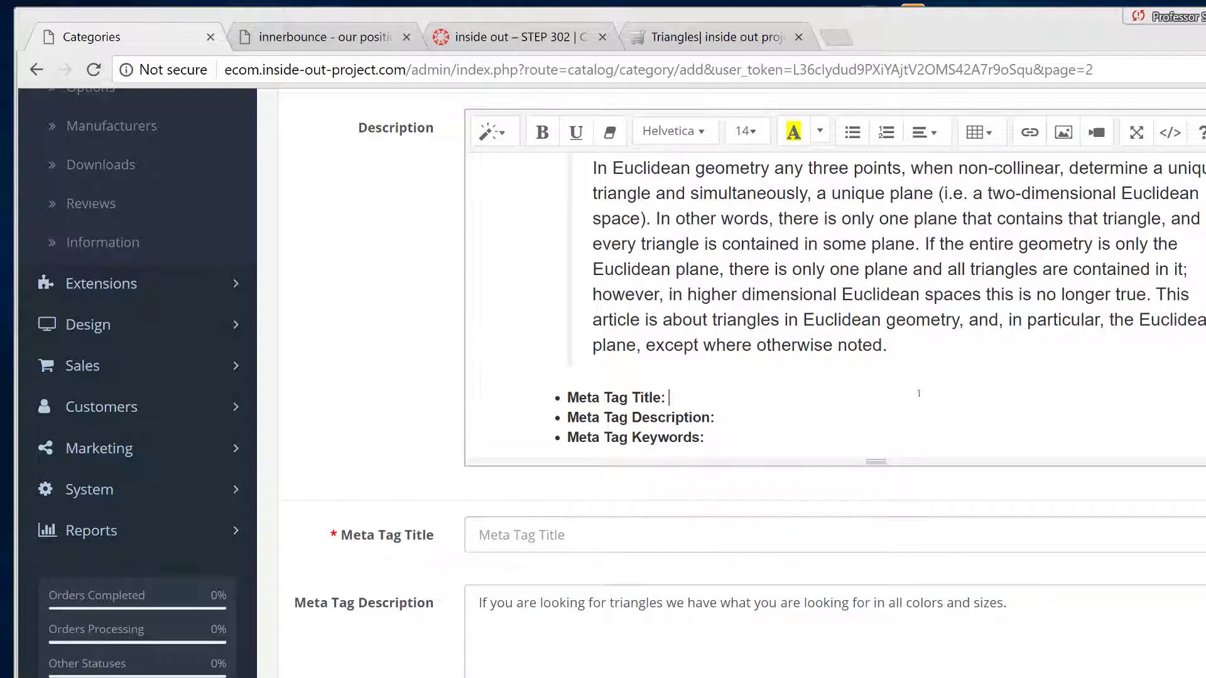
left_click(678, 525)
key("ctrl+v")
scroll(680, 525, "up", 2)
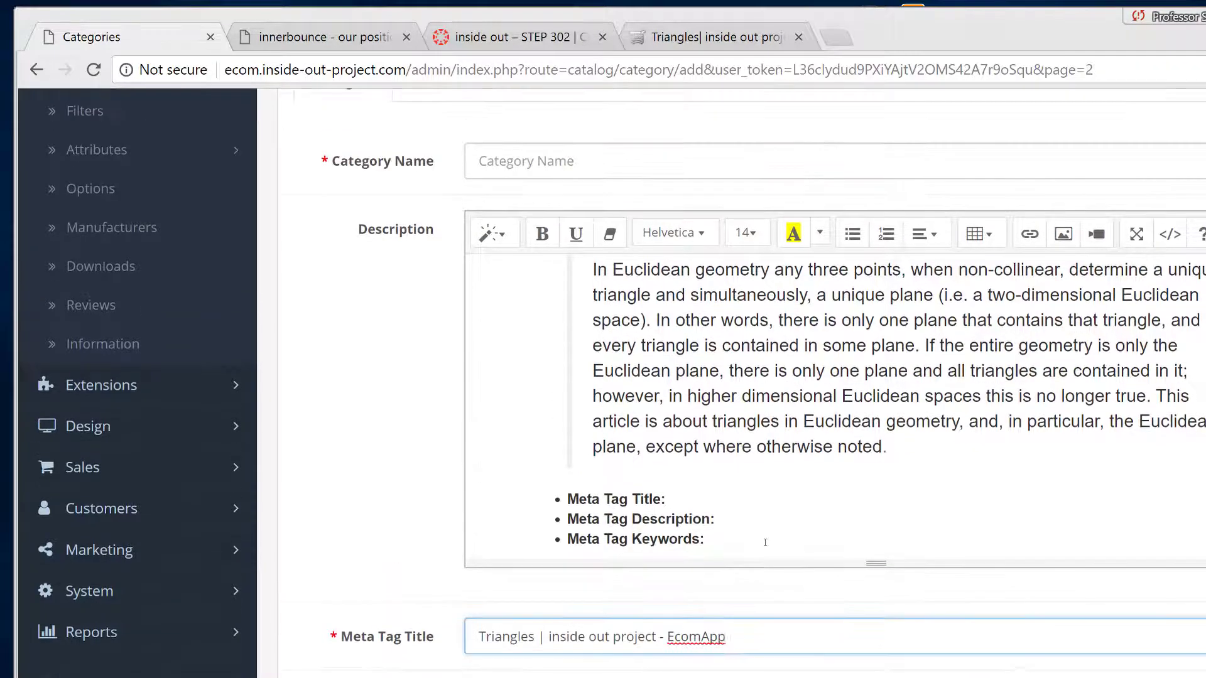
Delete the leftover meta tag labels from the description and cut out the whole paragraph about triangles.
left_click_drag(710, 540, 566, 499)
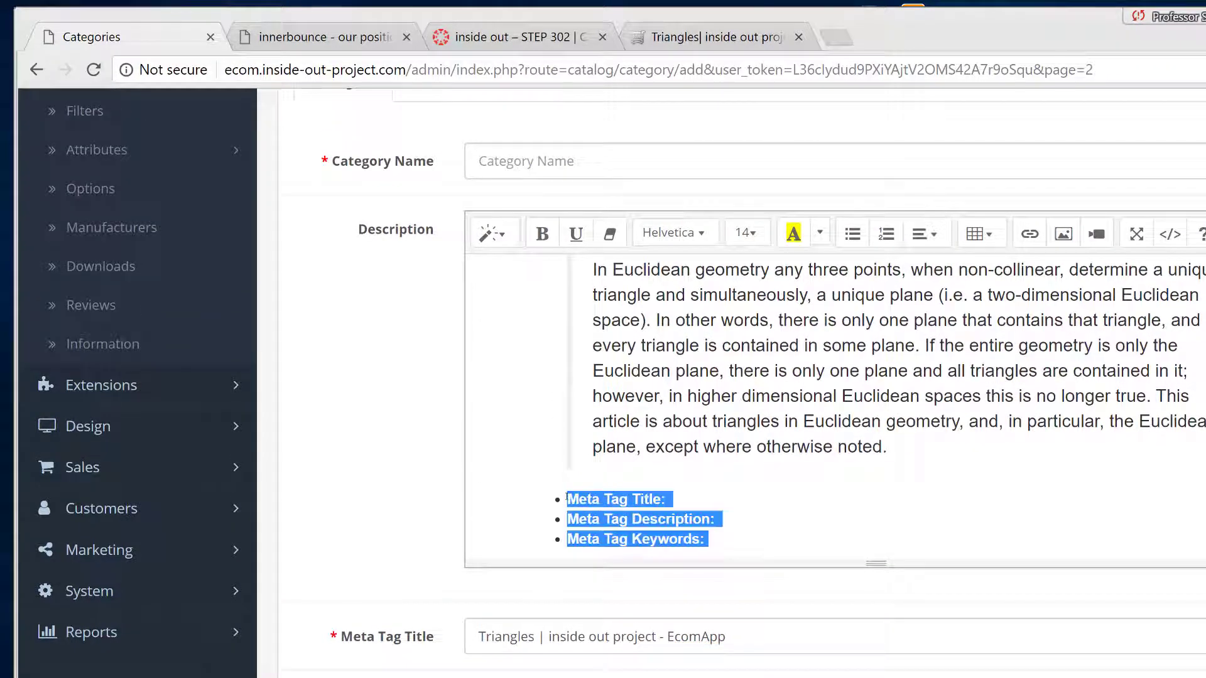
key("BackSpace")
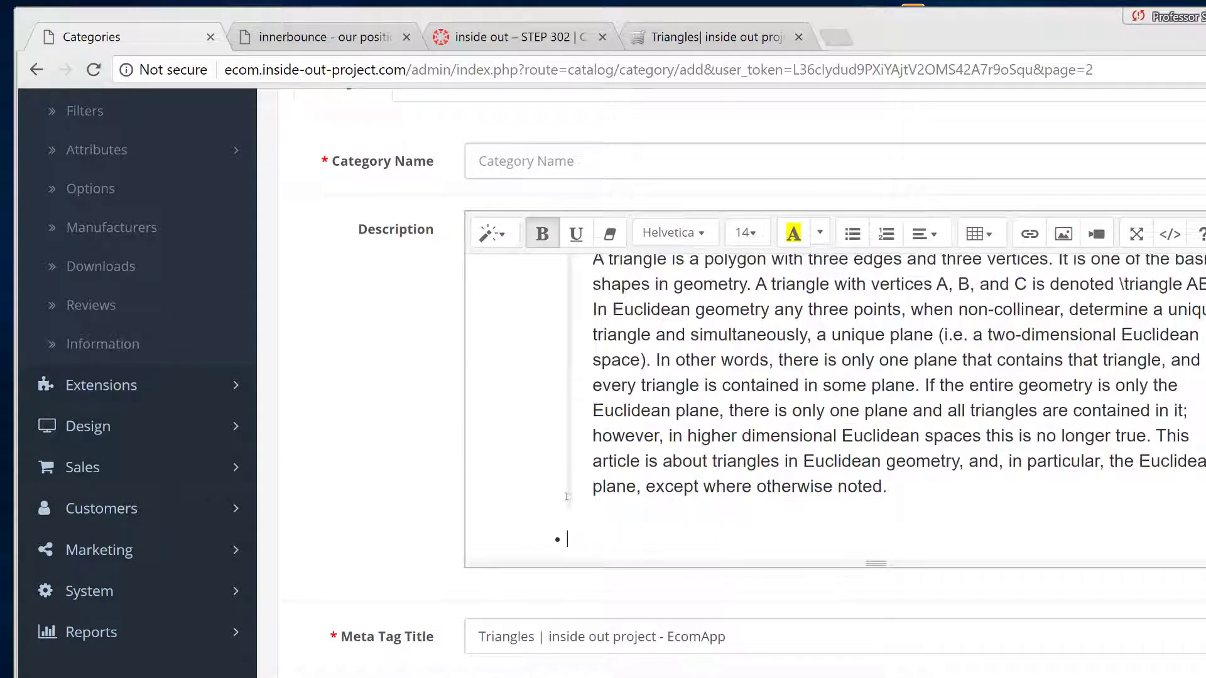
left_click(893, 487)
scroll(891, 483, "up", 1)
mouse_move(888, 480)
left_mouse_down()
mouse_move(835, 403)
mouse_move(631, 353)
mouse_move(593, 328)
mouse_move(664, 423)
mouse_move(862, 443)
mouse_move(900, 483)
left_mouse_up()
left_click(619, 339)
key("BackSpace")
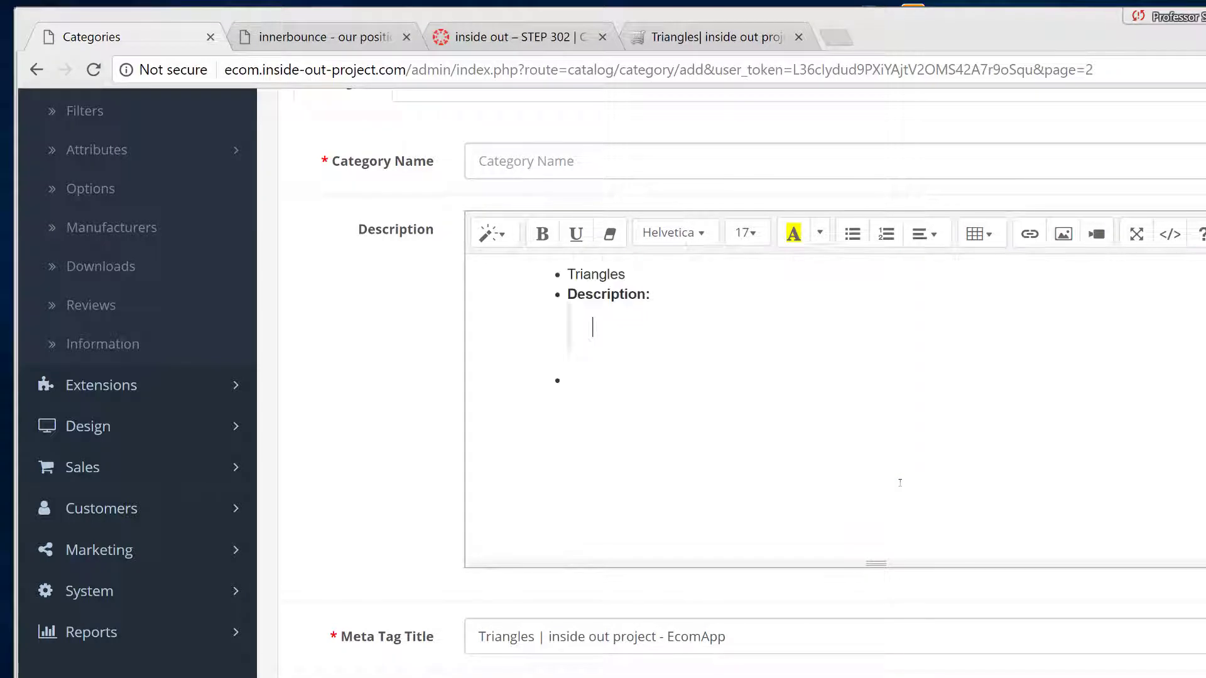
scroll(724, 419, "up", 2)
double_click(620, 383)
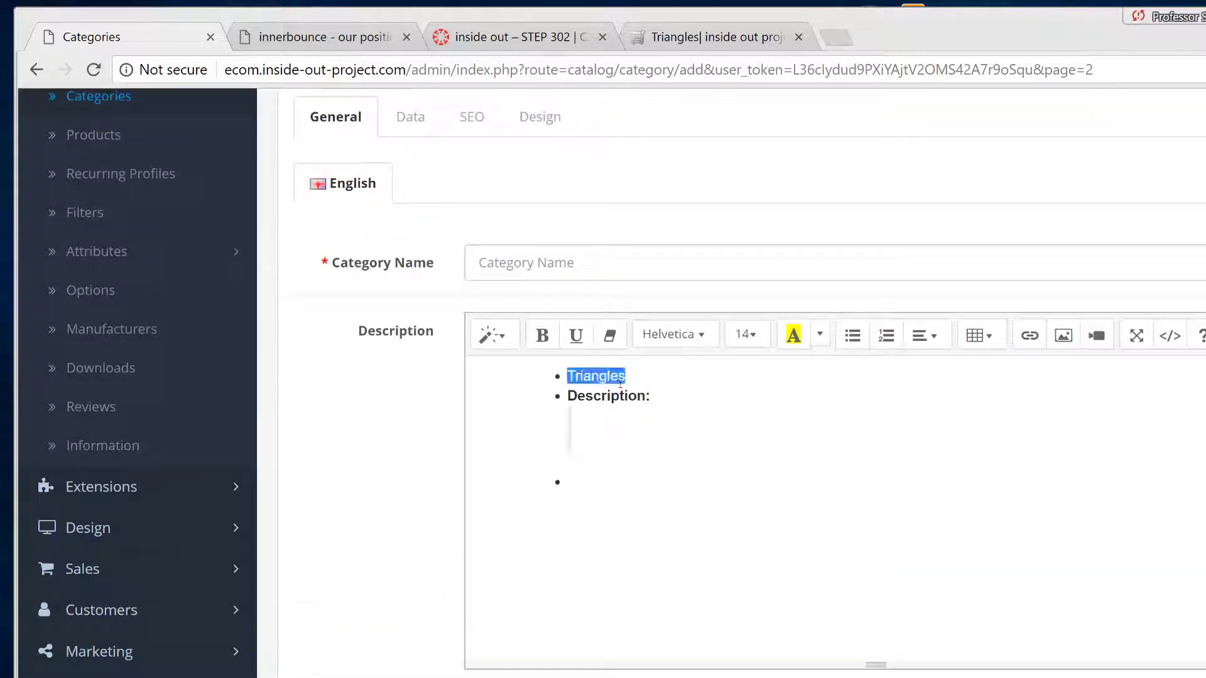
left_click_drag(619, 383, 613, 269)
left_click(613, 269)
left_click(631, 427)
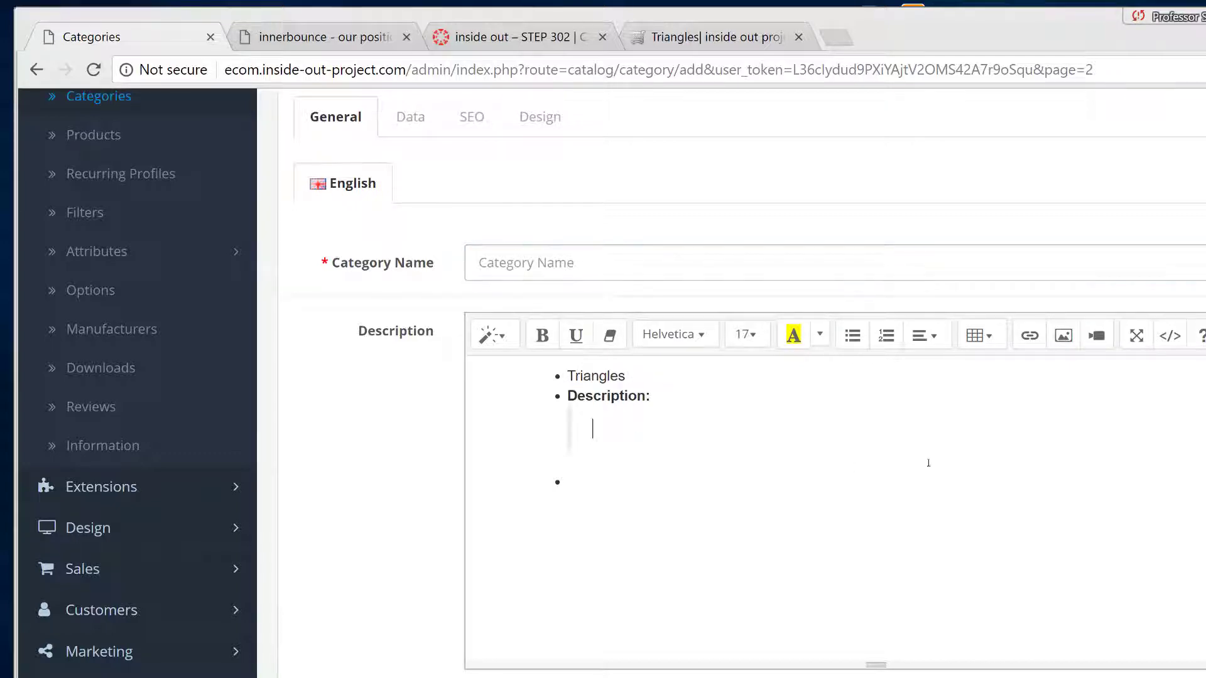
Replace the description's entire HTML source with the plain triangle paragraph and return to the formatted view.
left_click(1172, 347)
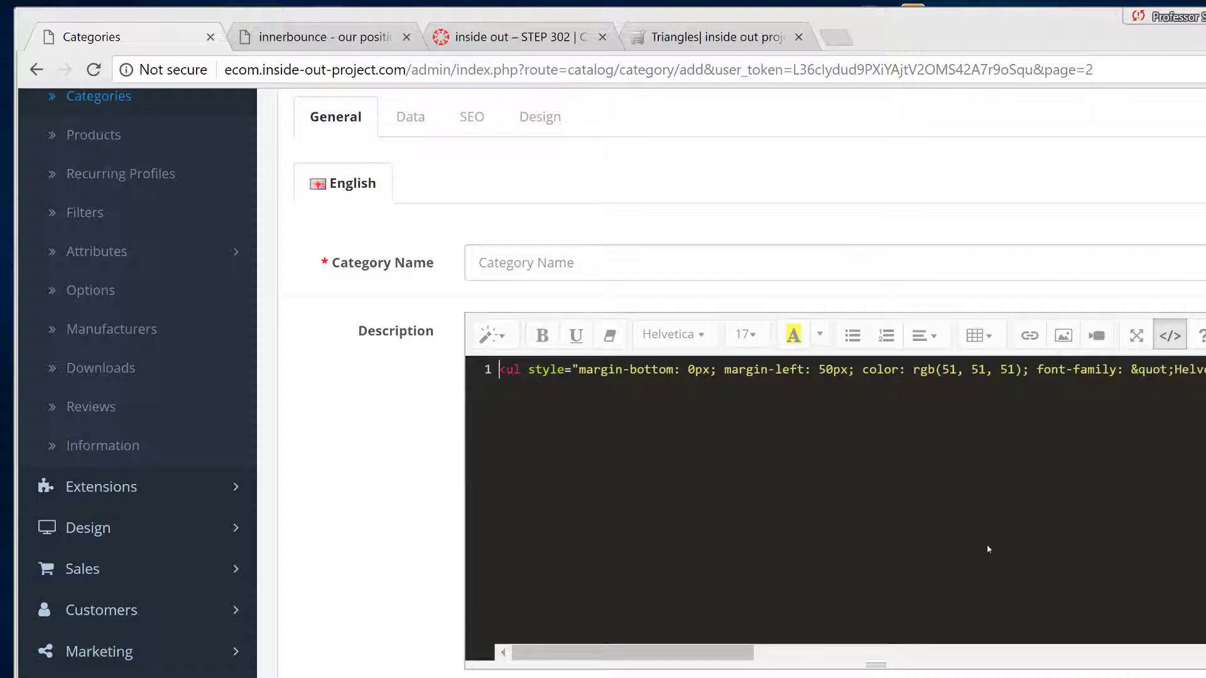
left_click(1010, 560)
key("ctrl+v")
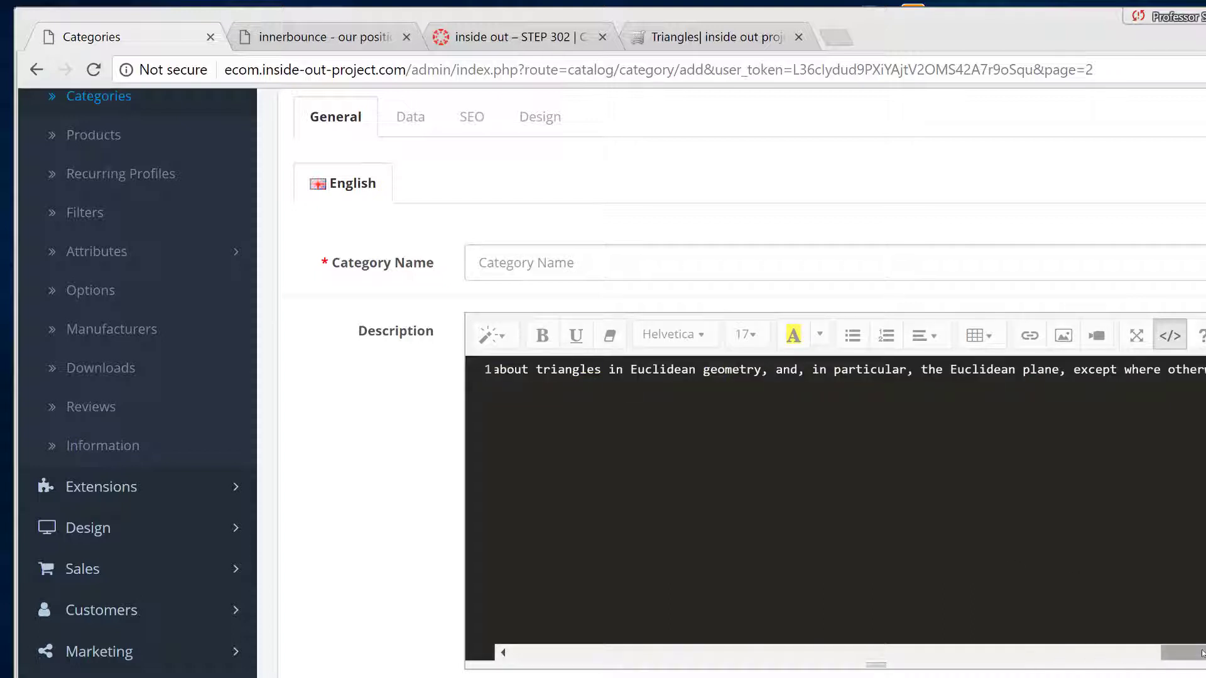
left_click_drag(1191, 653, 504, 671)
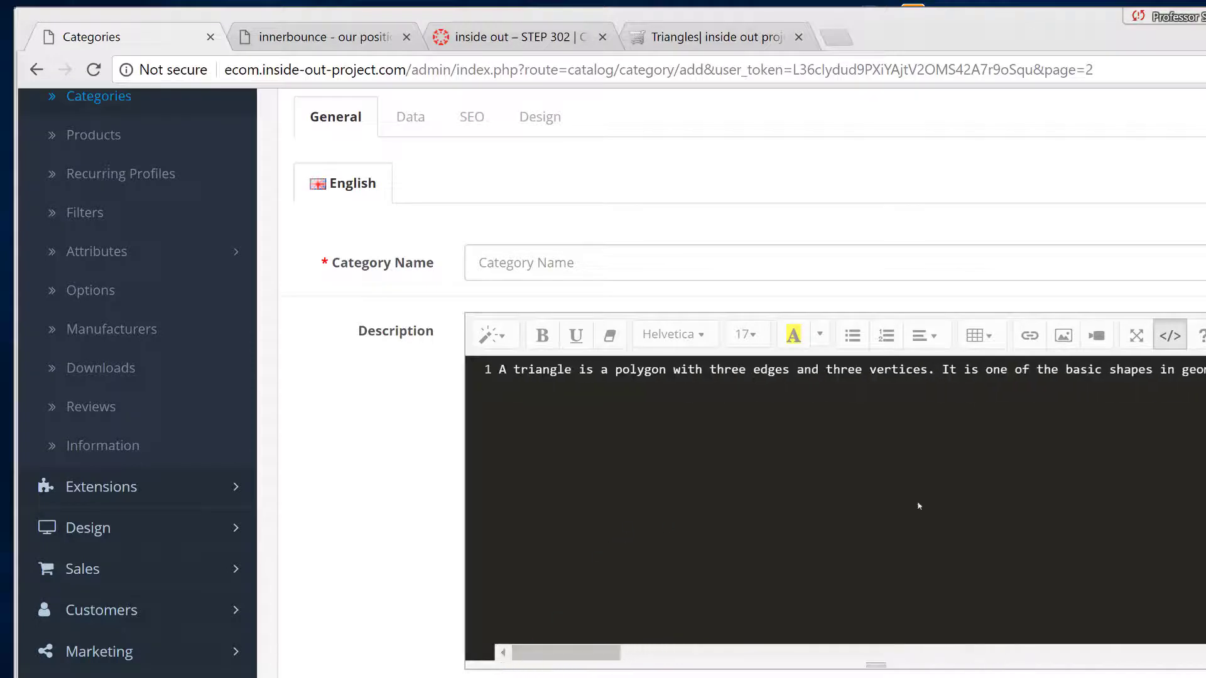
left_click(1168, 344)
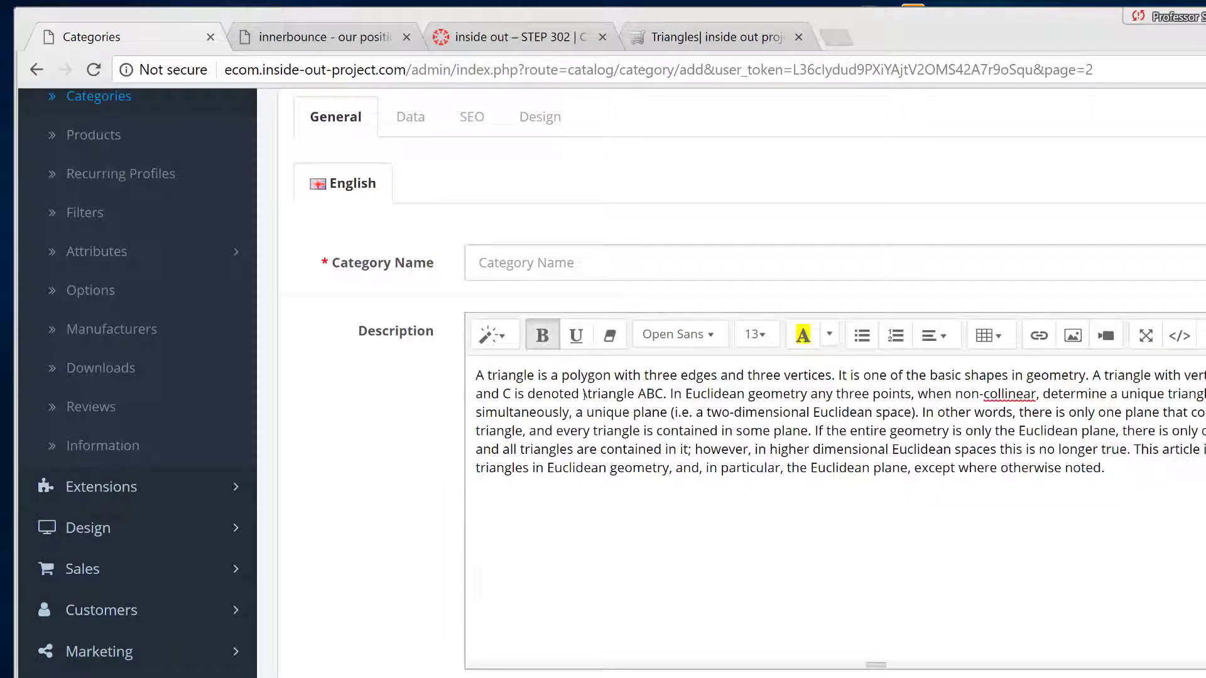
Enter Triangles as the Category Name of the new category.
left_click(507, 376)
double_click(508, 376)
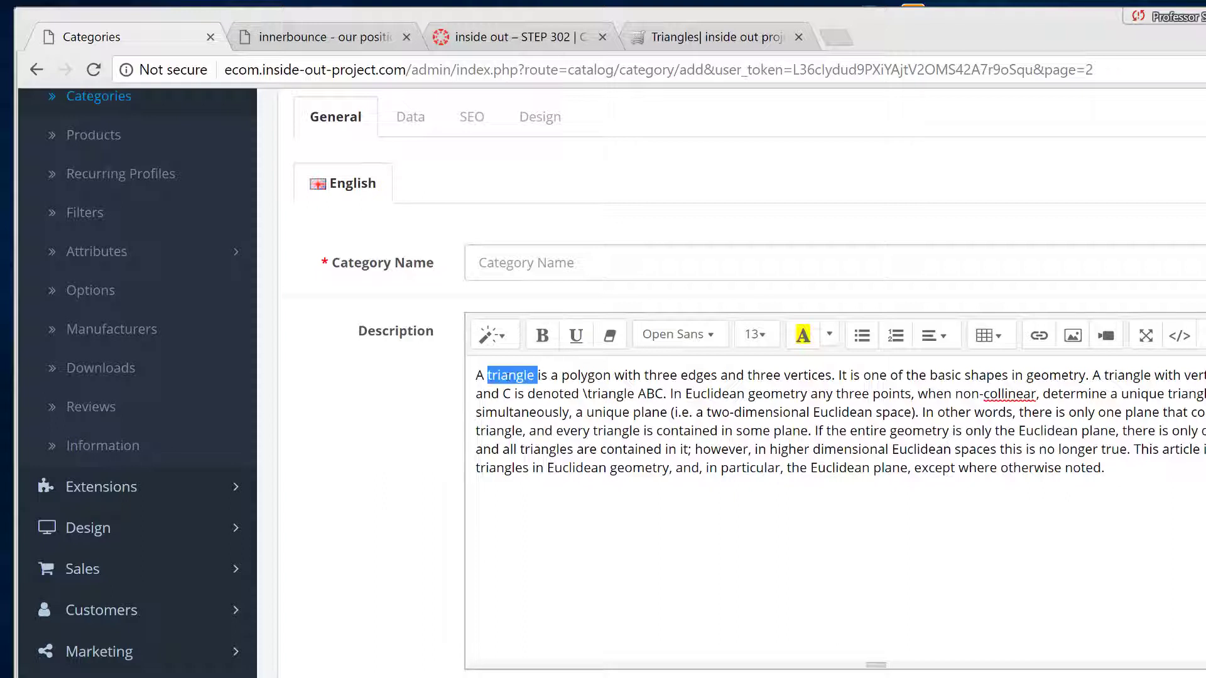
left_click(528, 375)
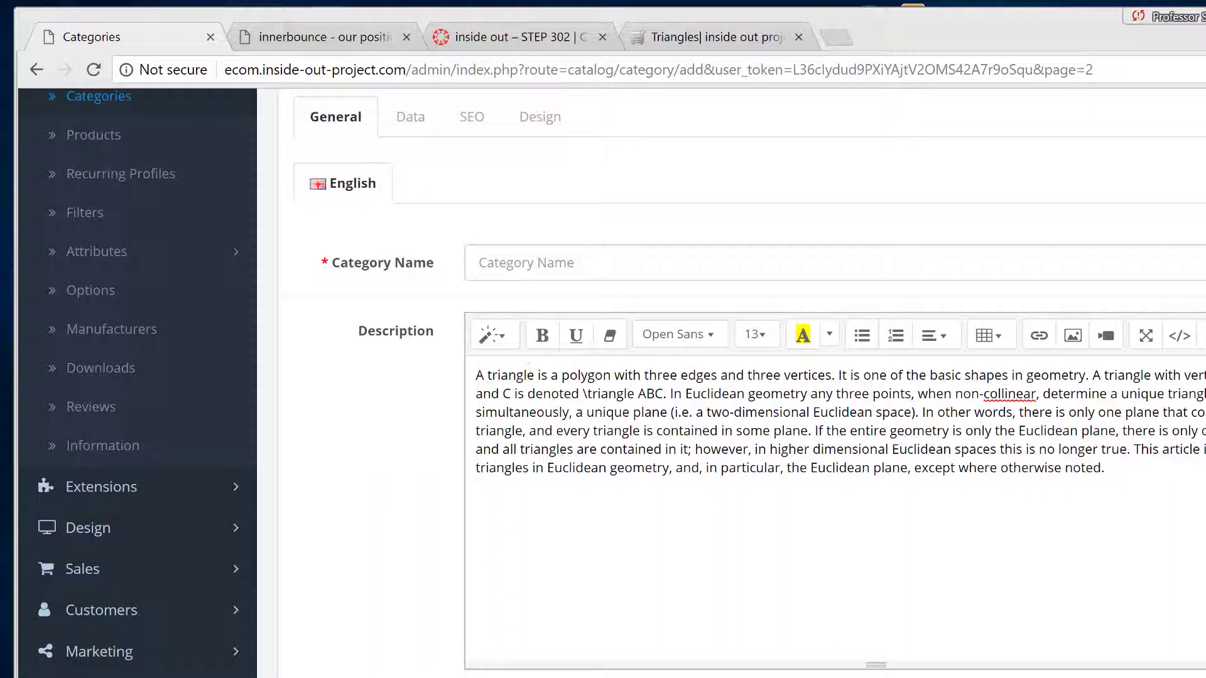
left_click(532, 263)
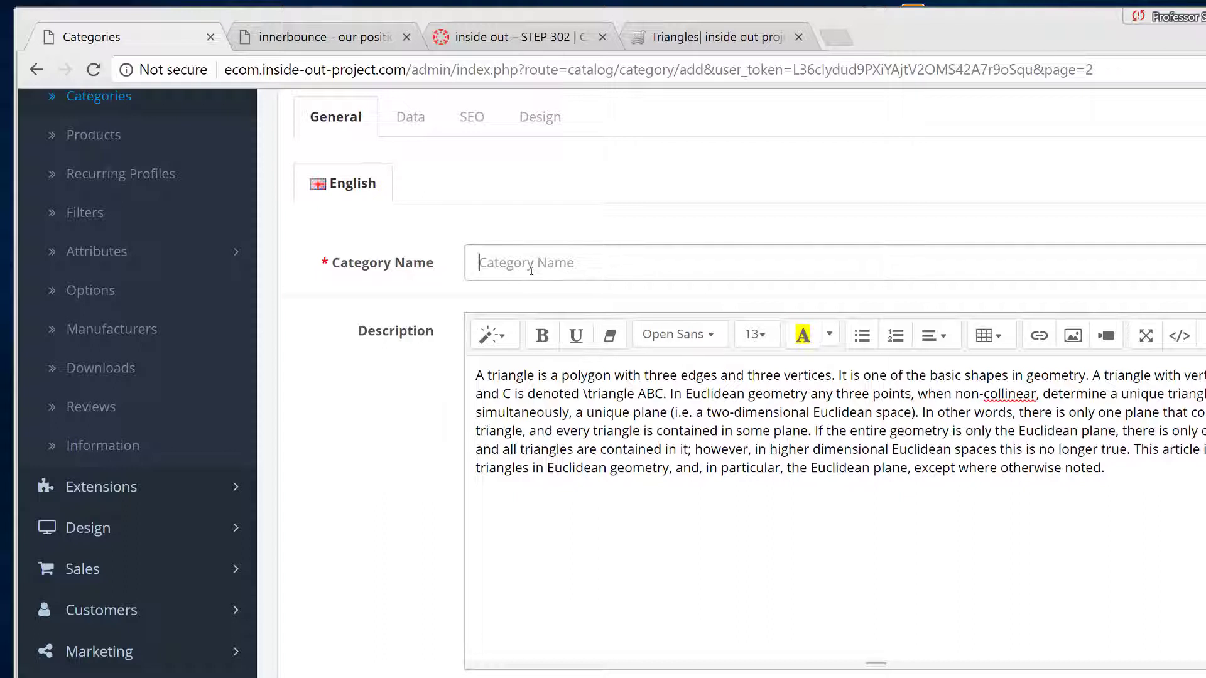
type("Triangles")
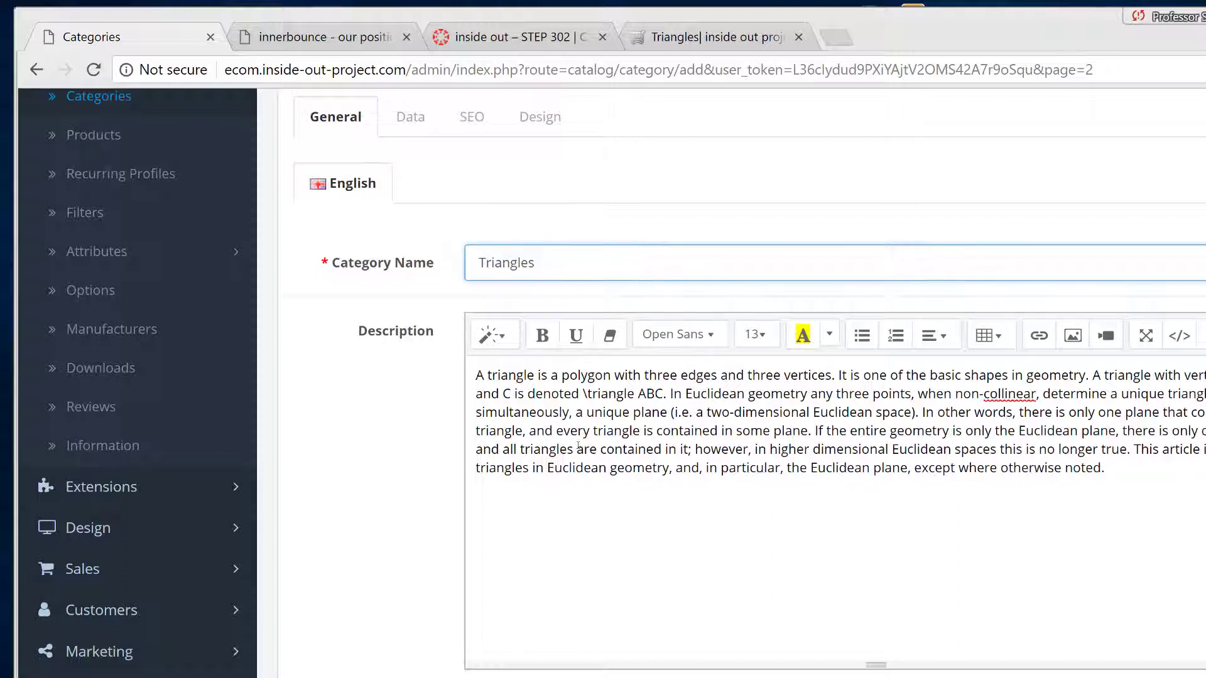
Review the description and the meta tag title, description and keywords, and open the category's data settings.
left_click_drag(534, 376, 487, 379)
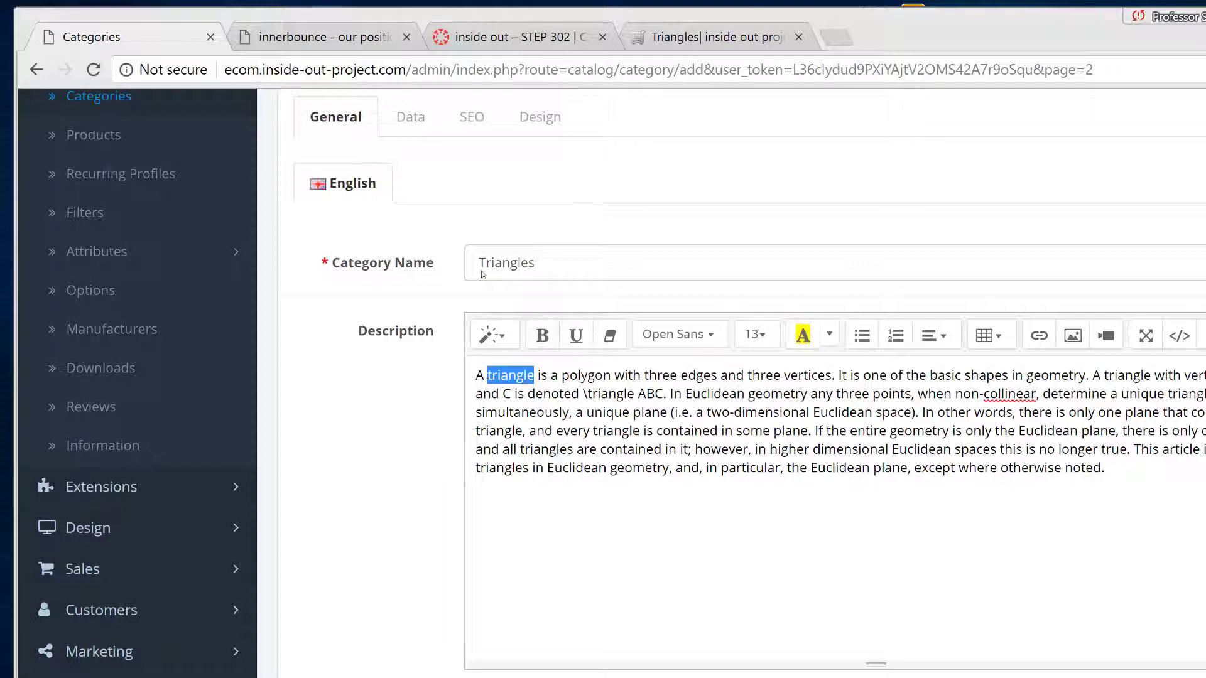
scroll(409, 398, "down", 6)
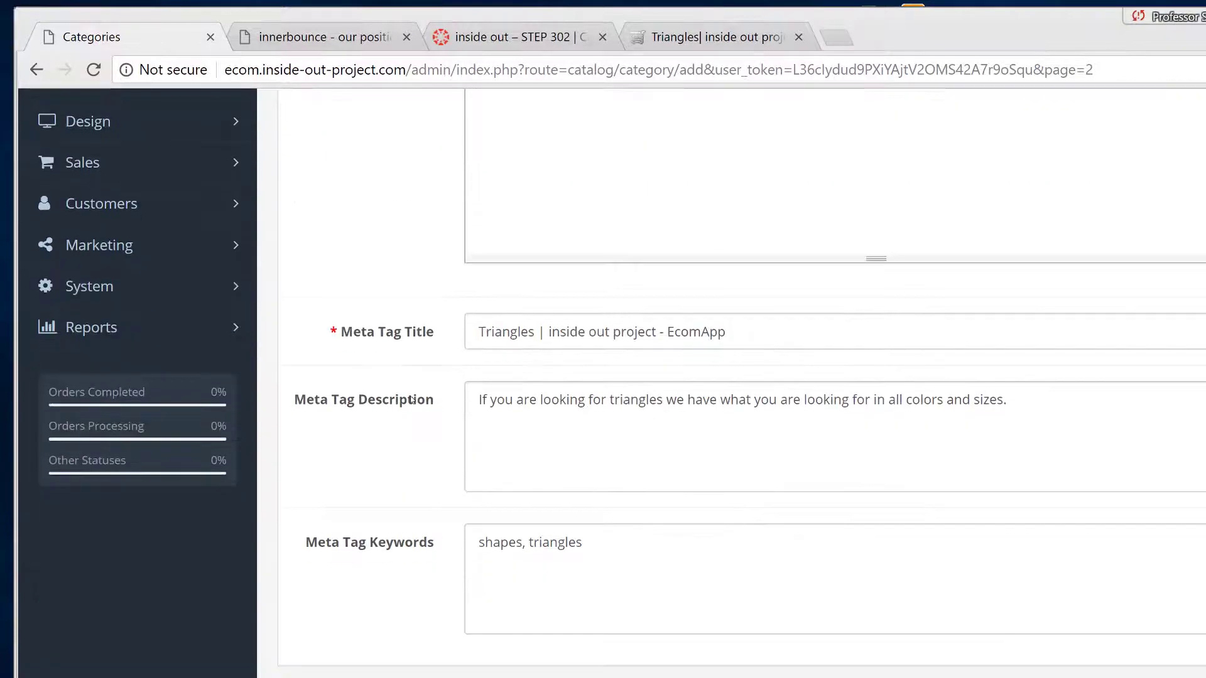
scroll(409, 401, "up", 8)
left_click(414, 118)
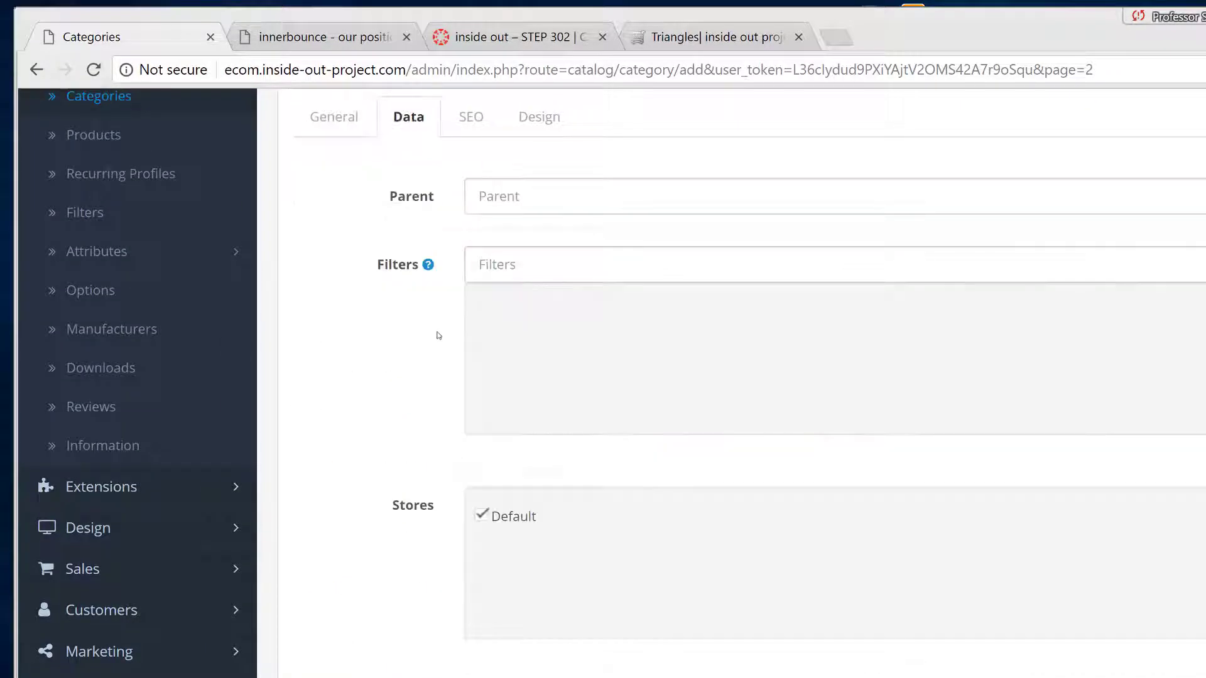
Set Shapes as the parent of the new Triangles category.
left_click(536, 205)
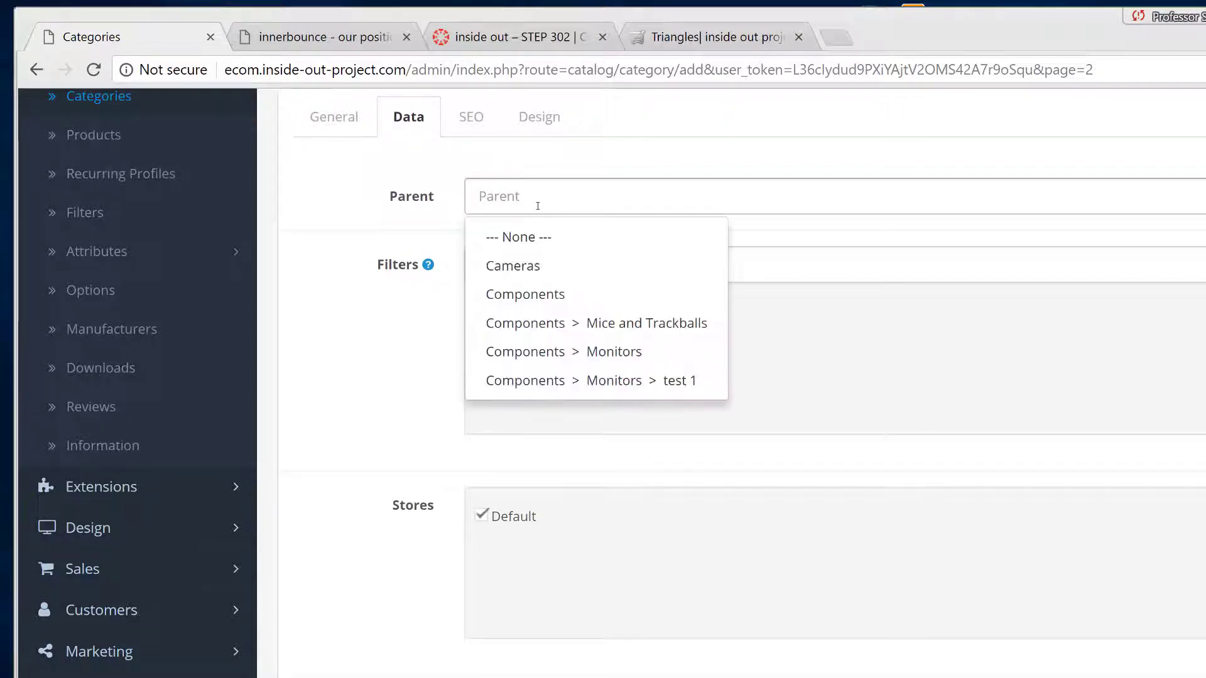
type("Sha")
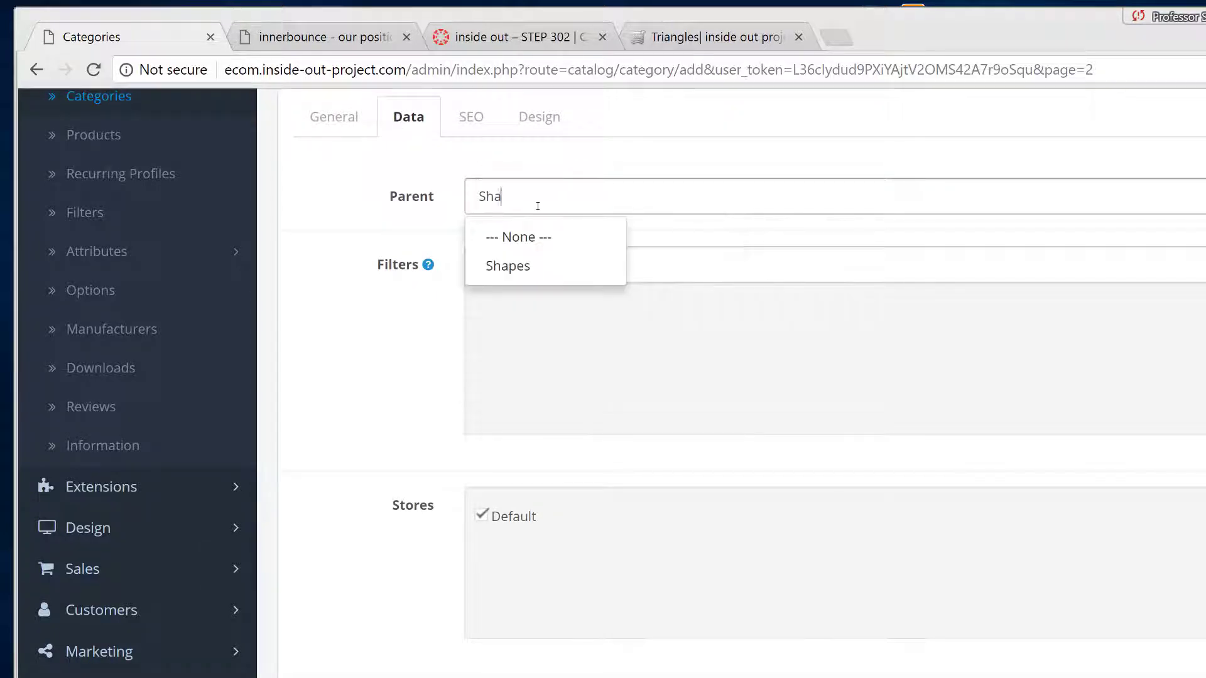
left_click(535, 265)
Create a folder named triangles inside the shapes image folder while choosing the category's image.
scroll(396, 427, "down", 1)
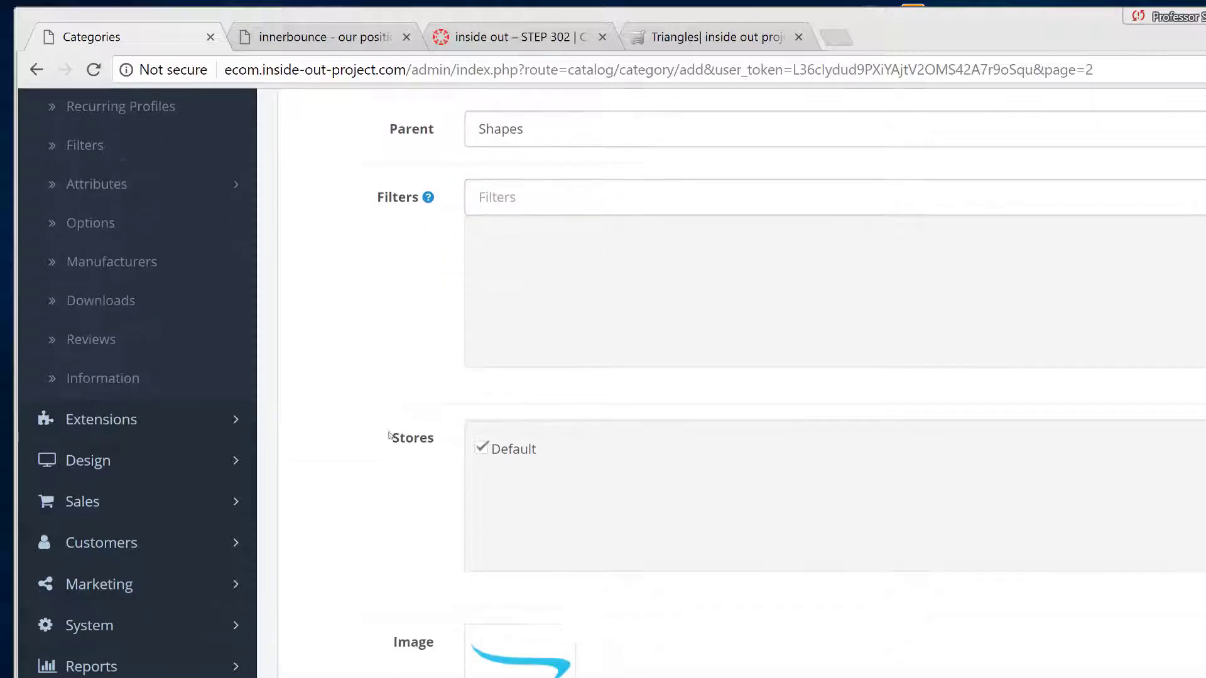
scroll(390, 434, "down", 4)
left_click(483, 470)
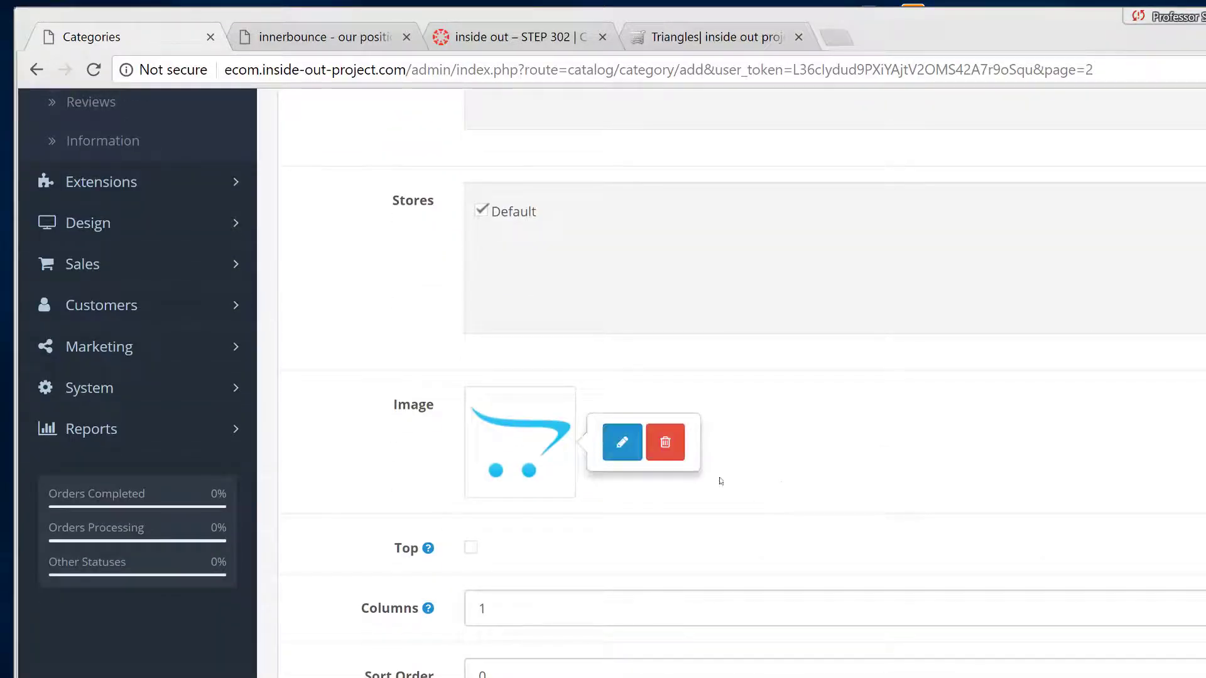
left_click(621, 442)
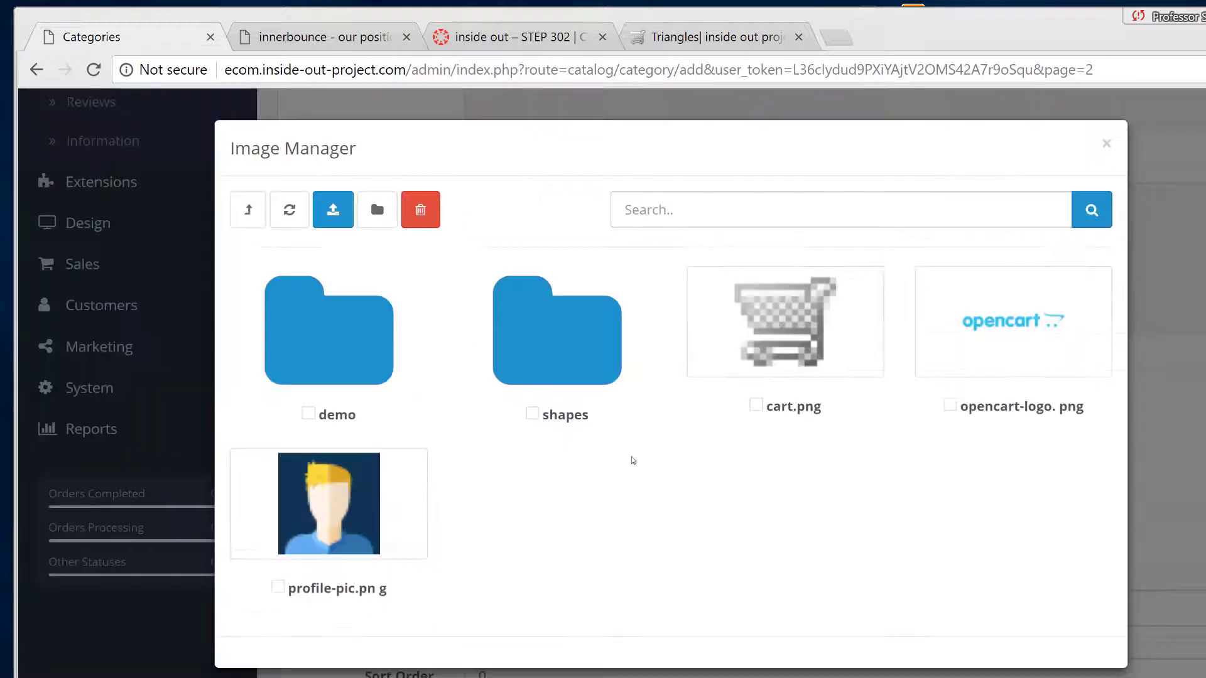
left_click(571, 347)
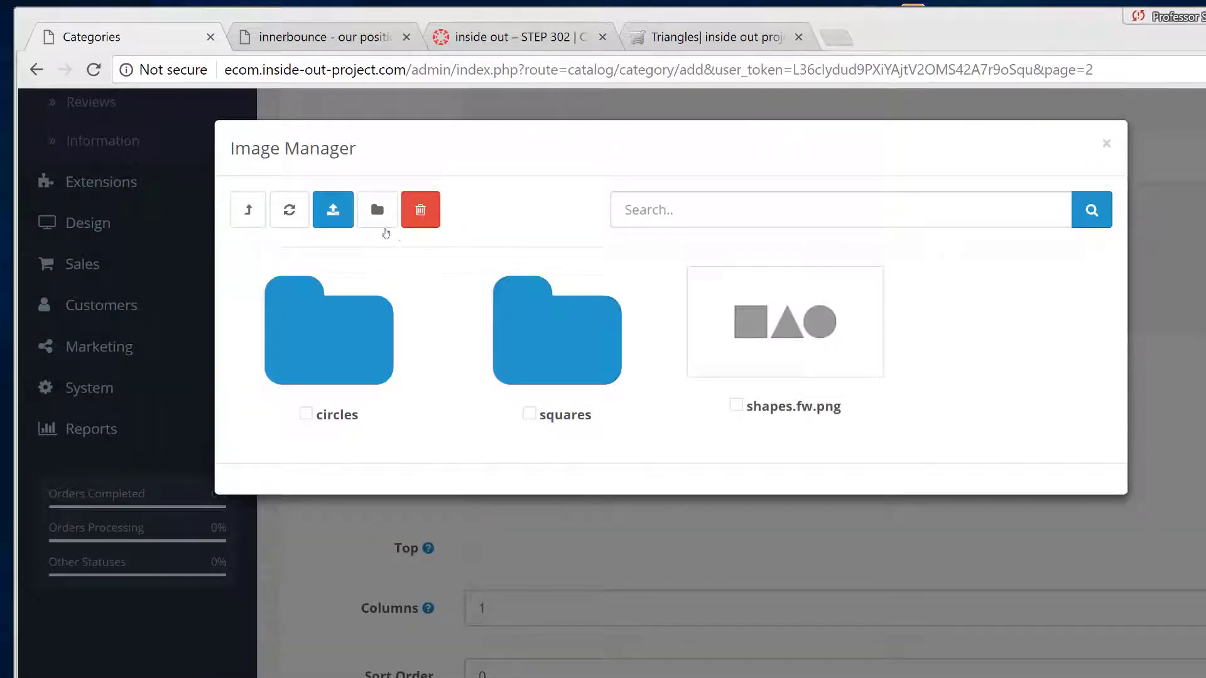
left_click(378, 210)
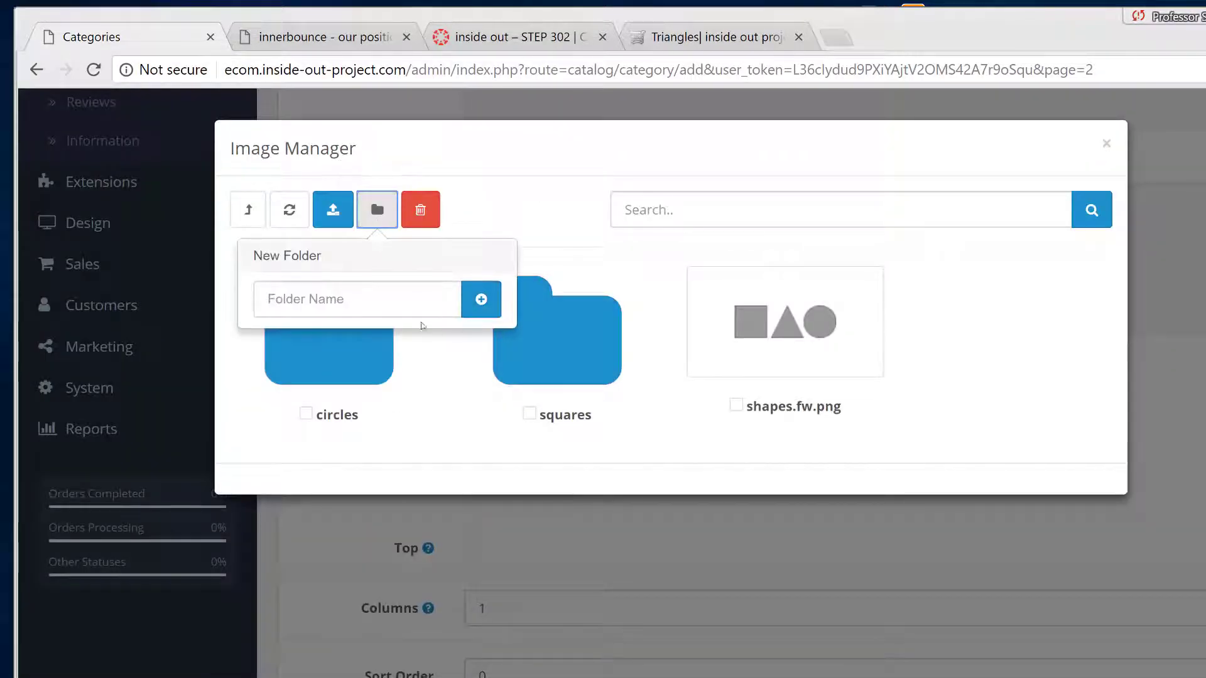
left_click(405, 304)
type("triangle")
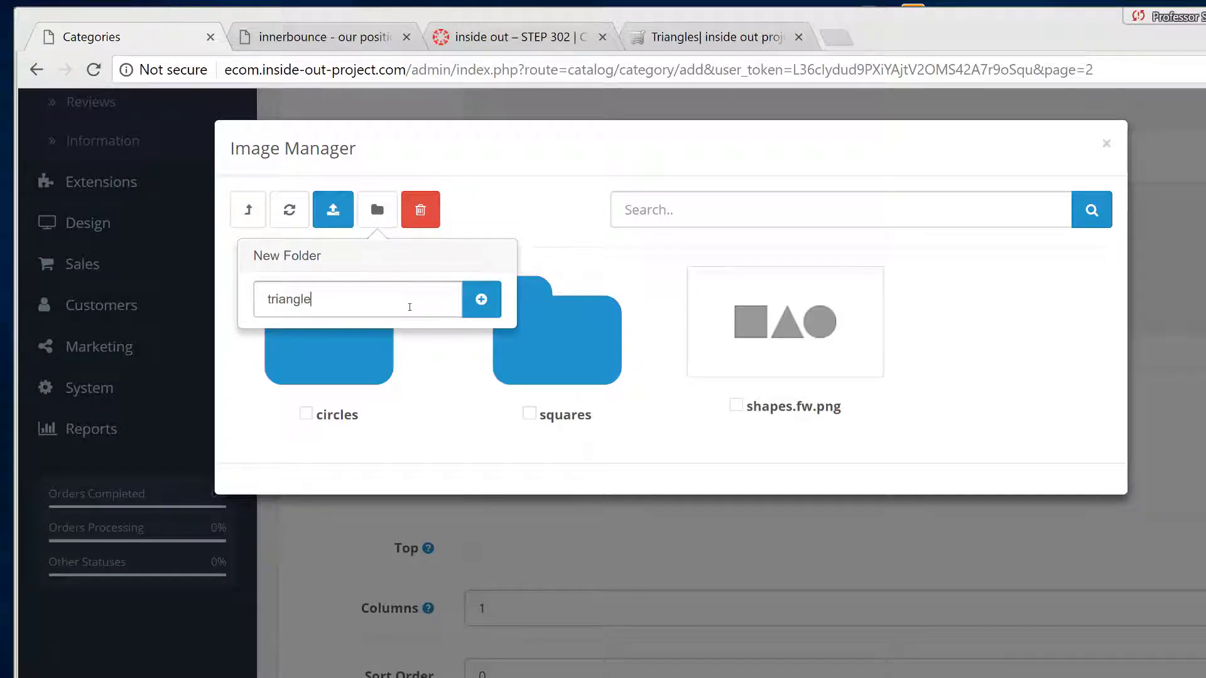
type("s")
left_click(481, 300)
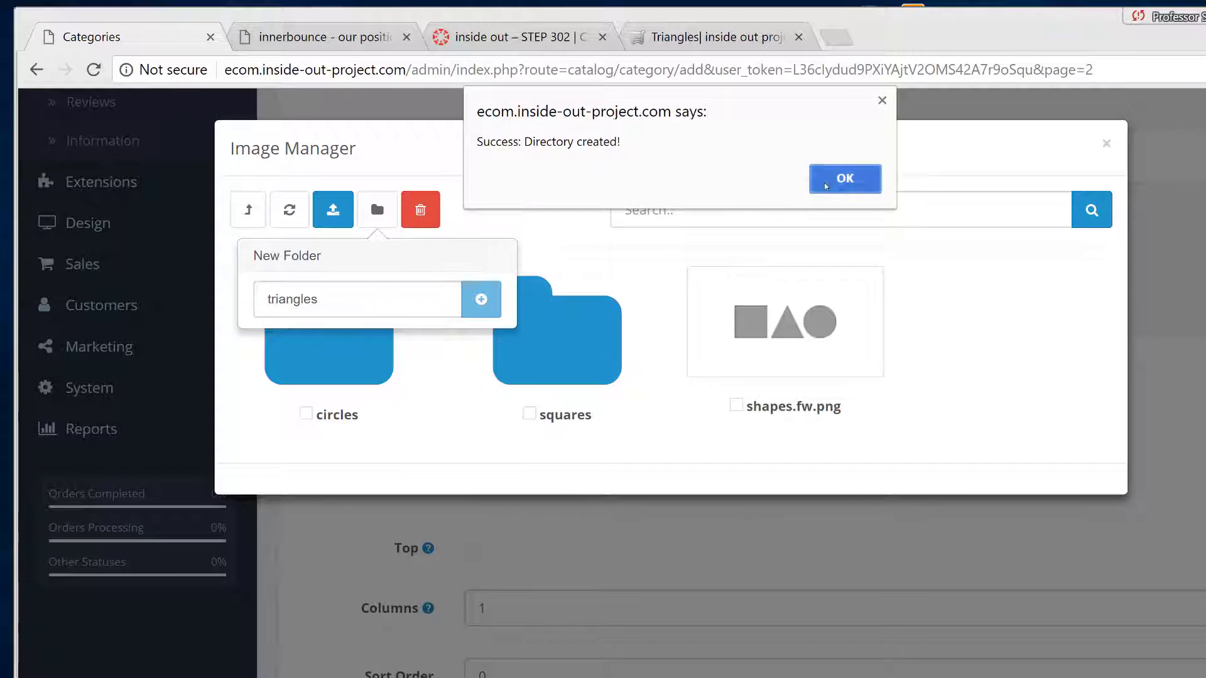
left_click(825, 182)
Upload the blue, gray, green and red triangle images into the triangles folder and use the gray one as the category image.
left_click(789, 357)
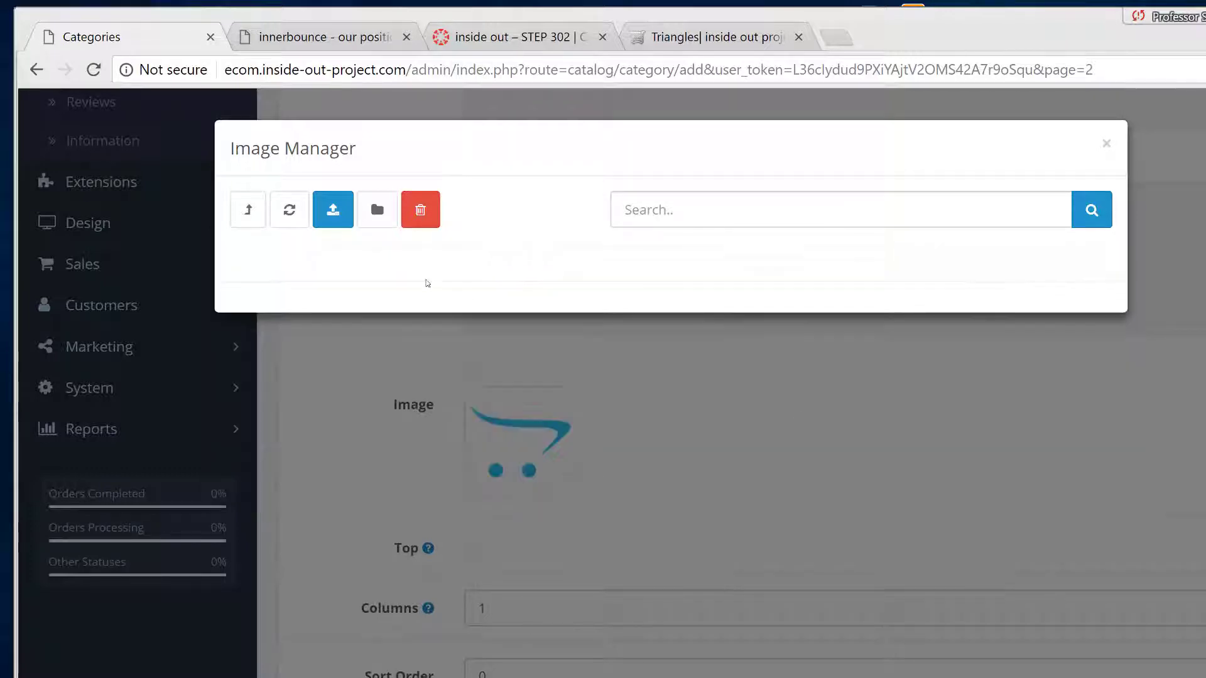
left_click(333, 217)
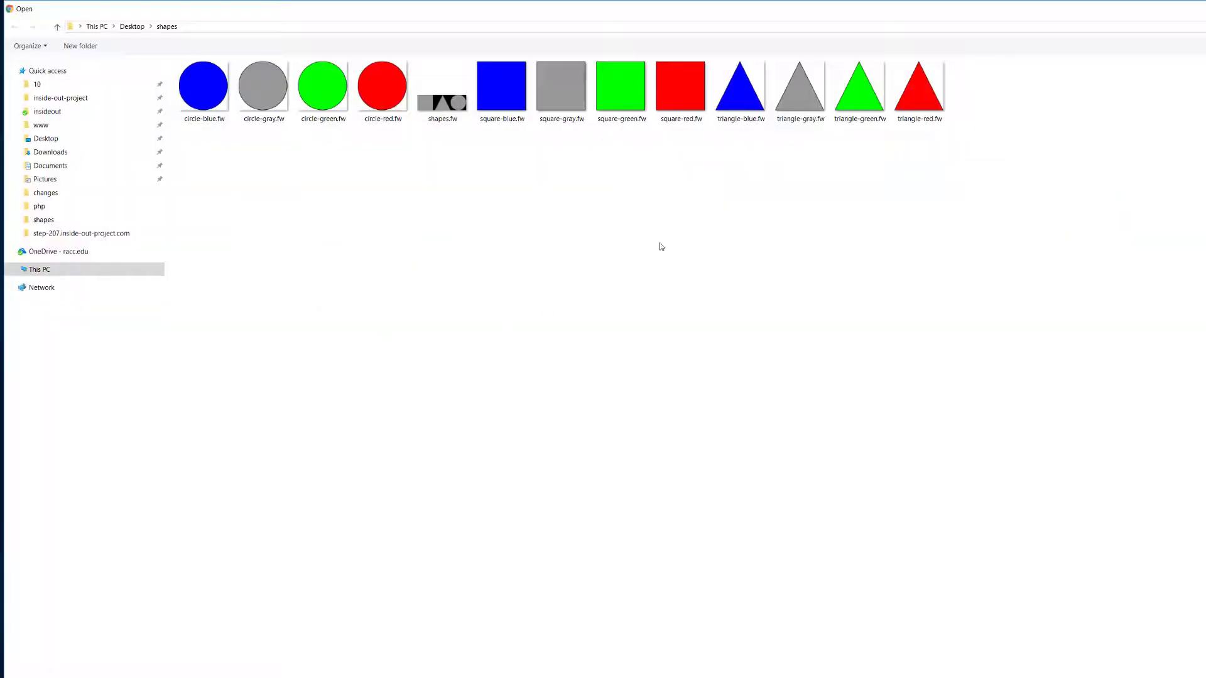
left_click_drag(756, 169, 932, 98)
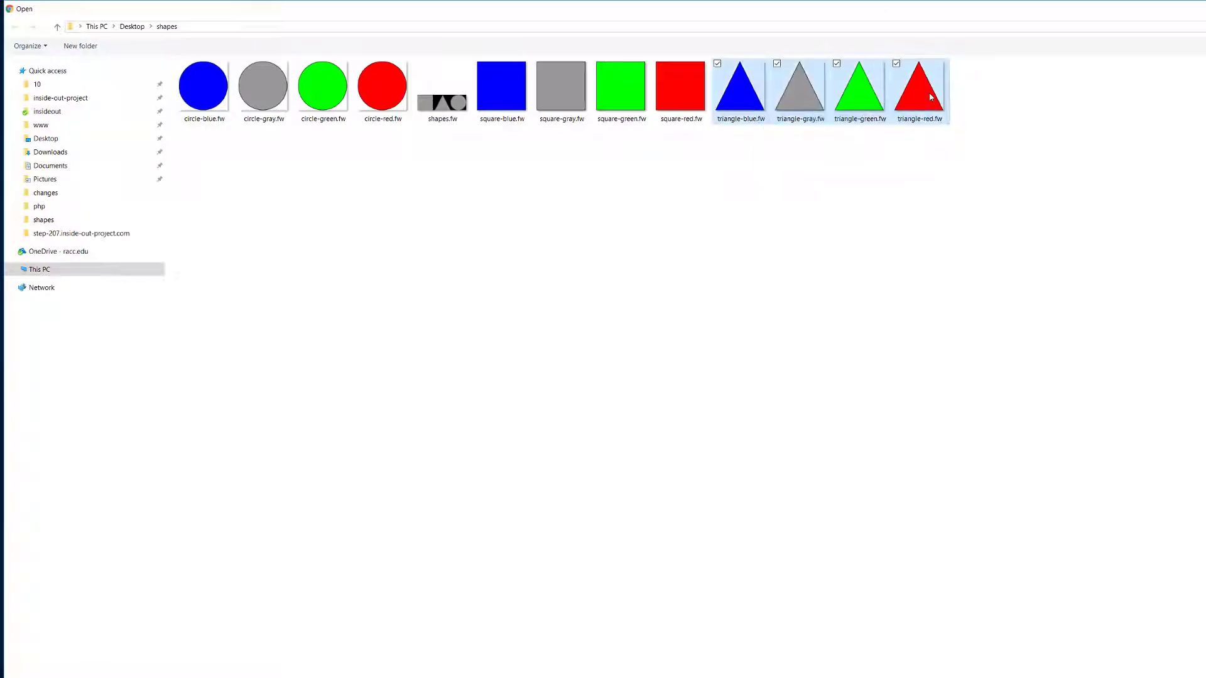
key("Return")
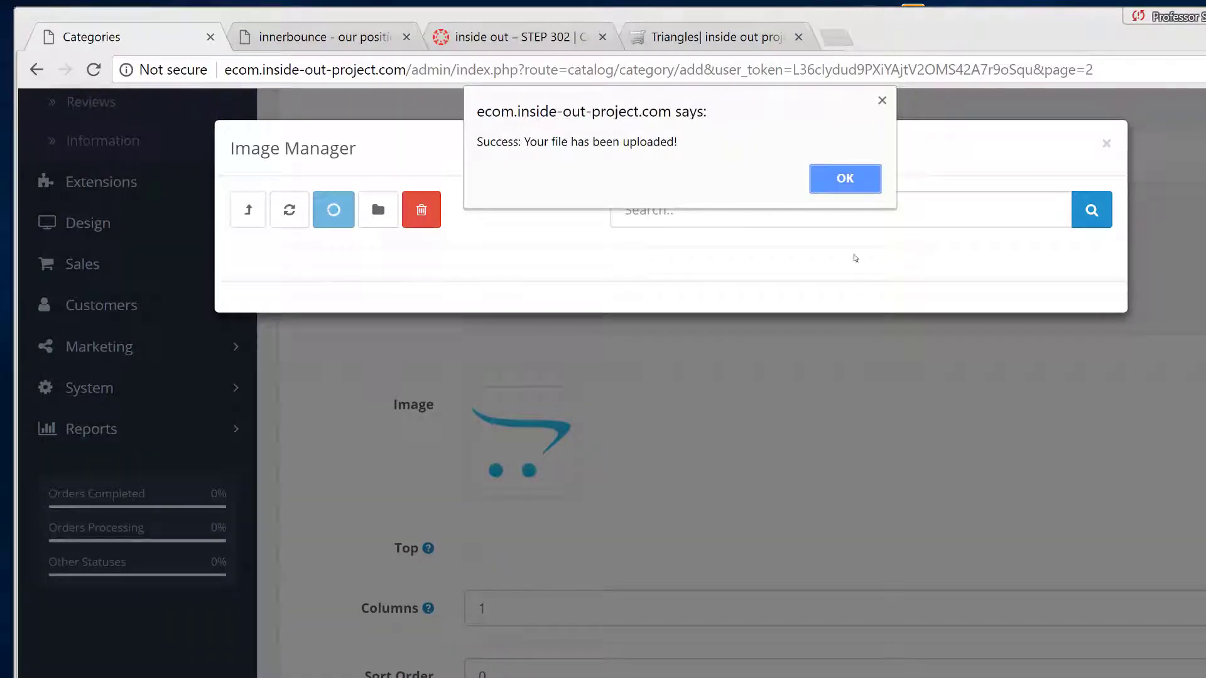
left_click(848, 180)
left_click(651, 351)
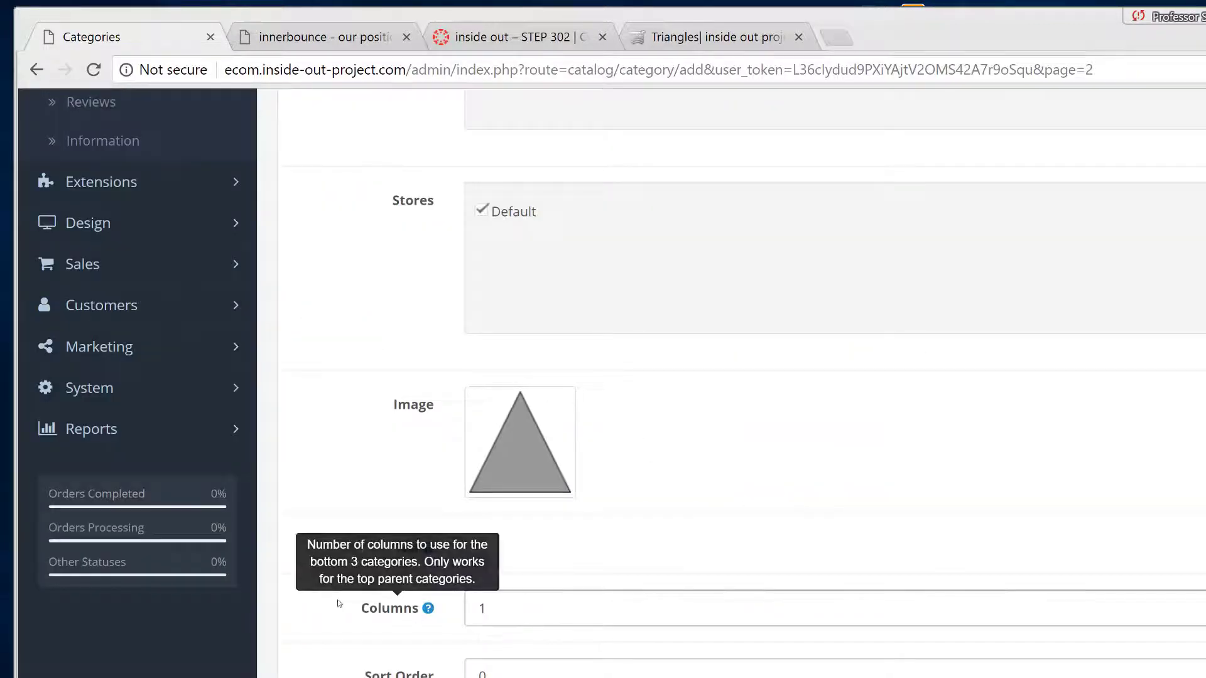
Enable the Top option for the Triangles category and save the category.
scroll(337, 596, "down", 3)
scroll(336, 592, "up", 4)
scroll(336, 592, "up", 1)
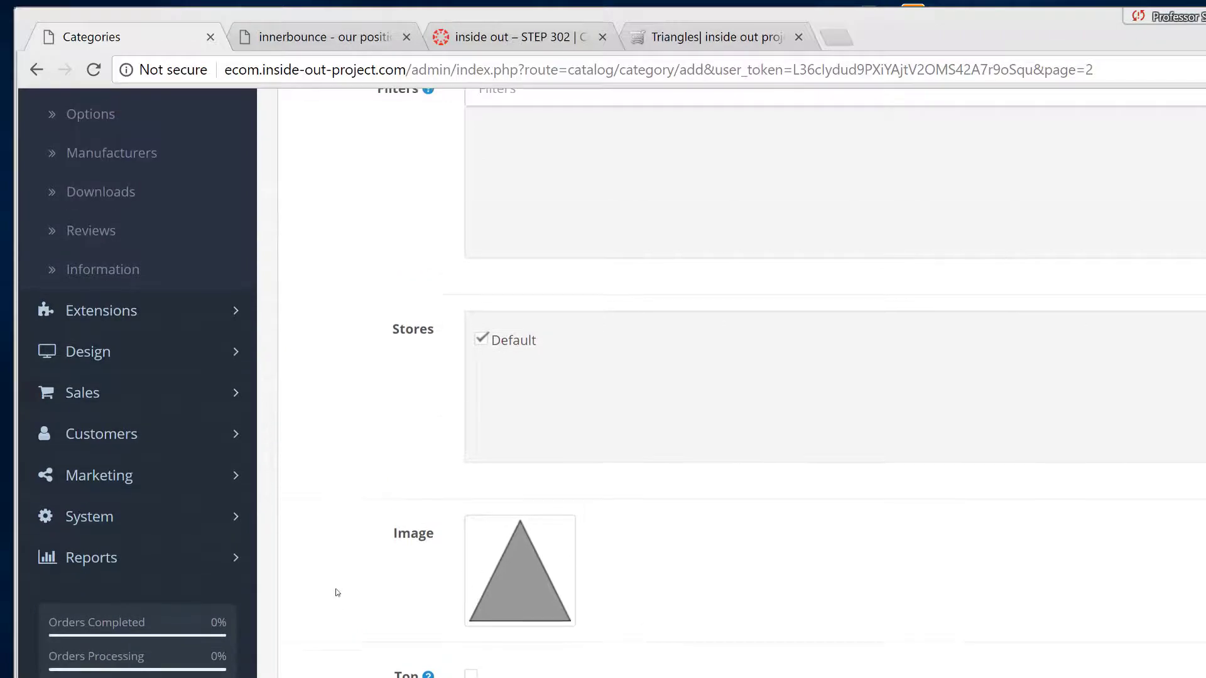
left_click(470, 674)
scroll(373, 572, "up", 7)
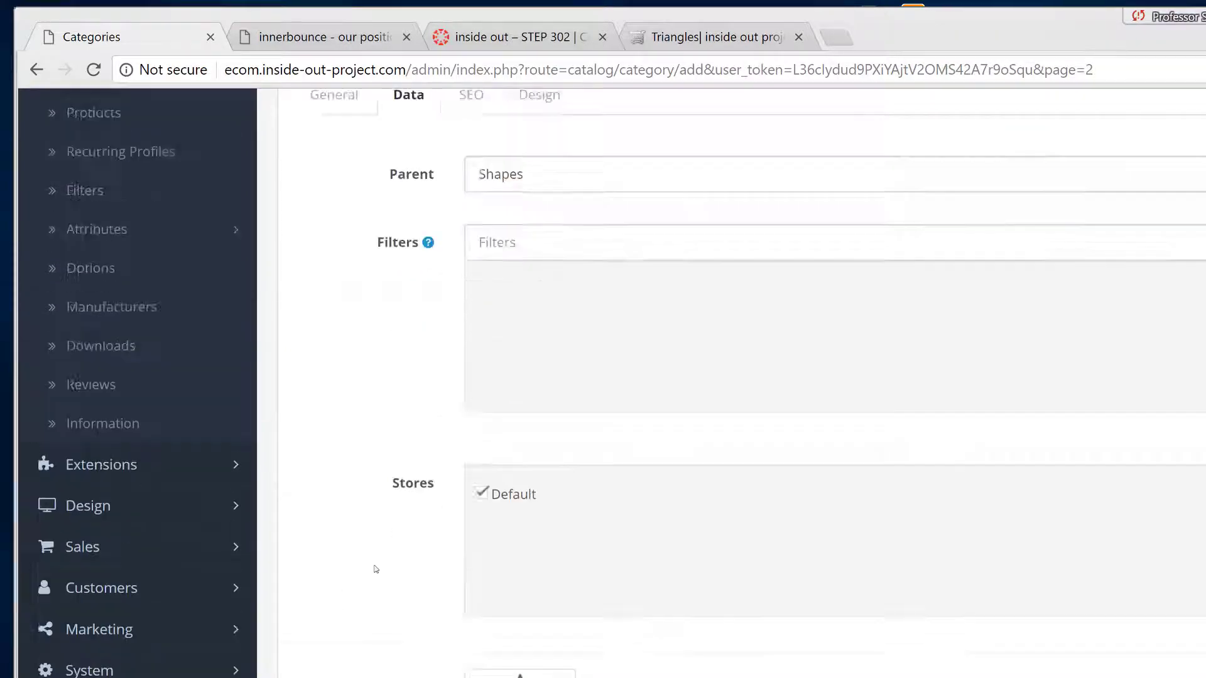
left_click(1205, 189)
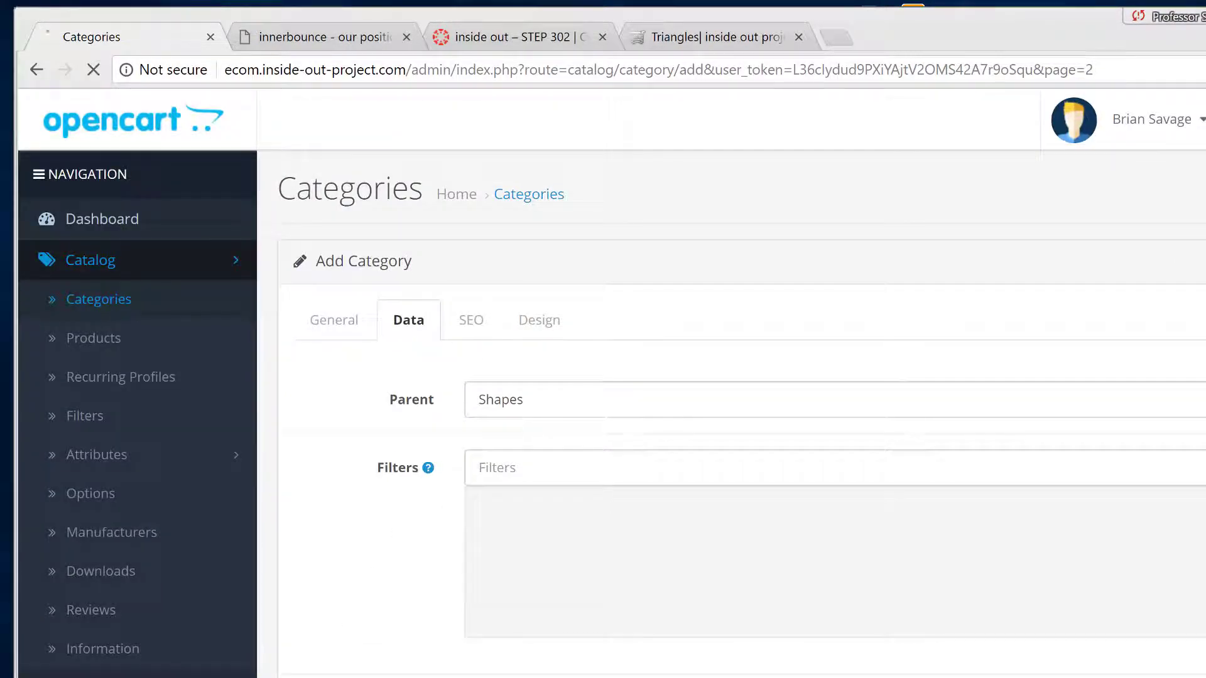
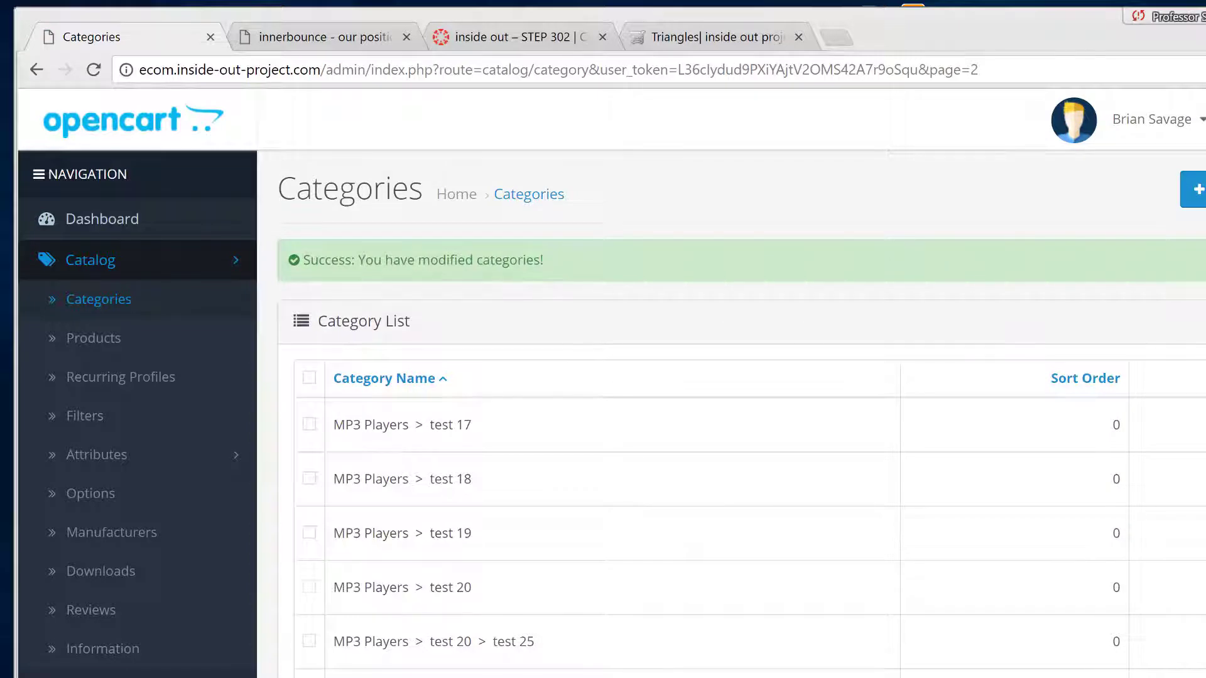
Open the inside out store's storefront and view the full Shapes category page.
left_click(1162, 134)
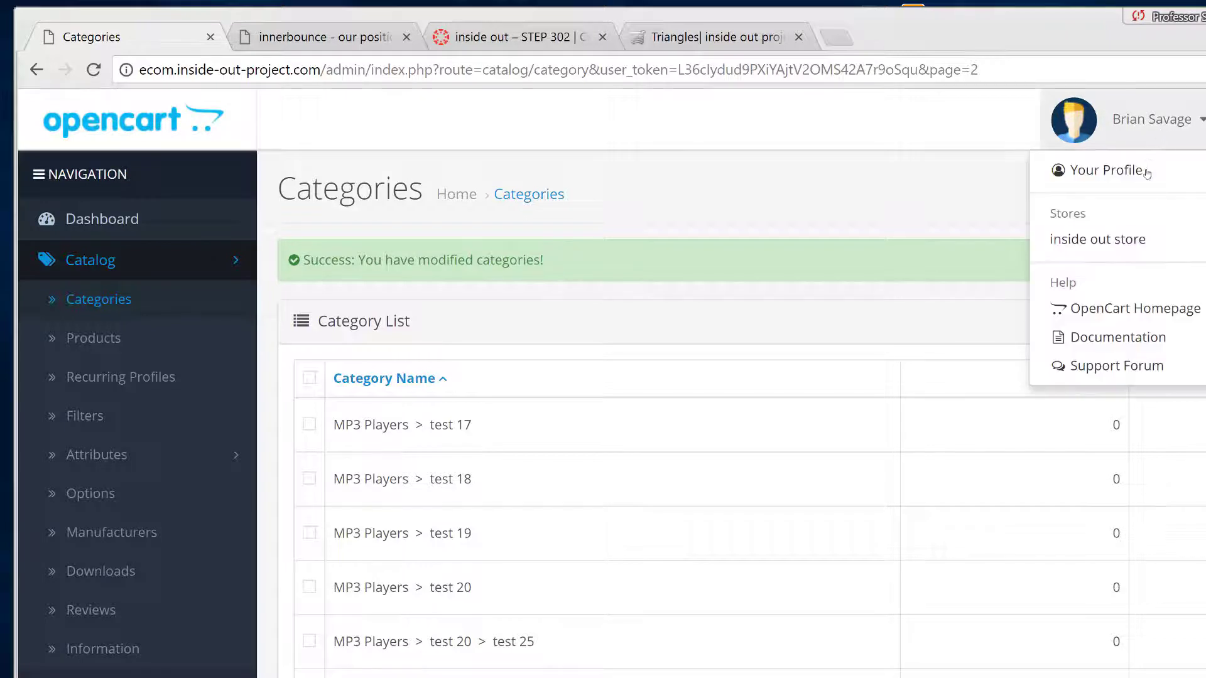
left_click(1122, 241)
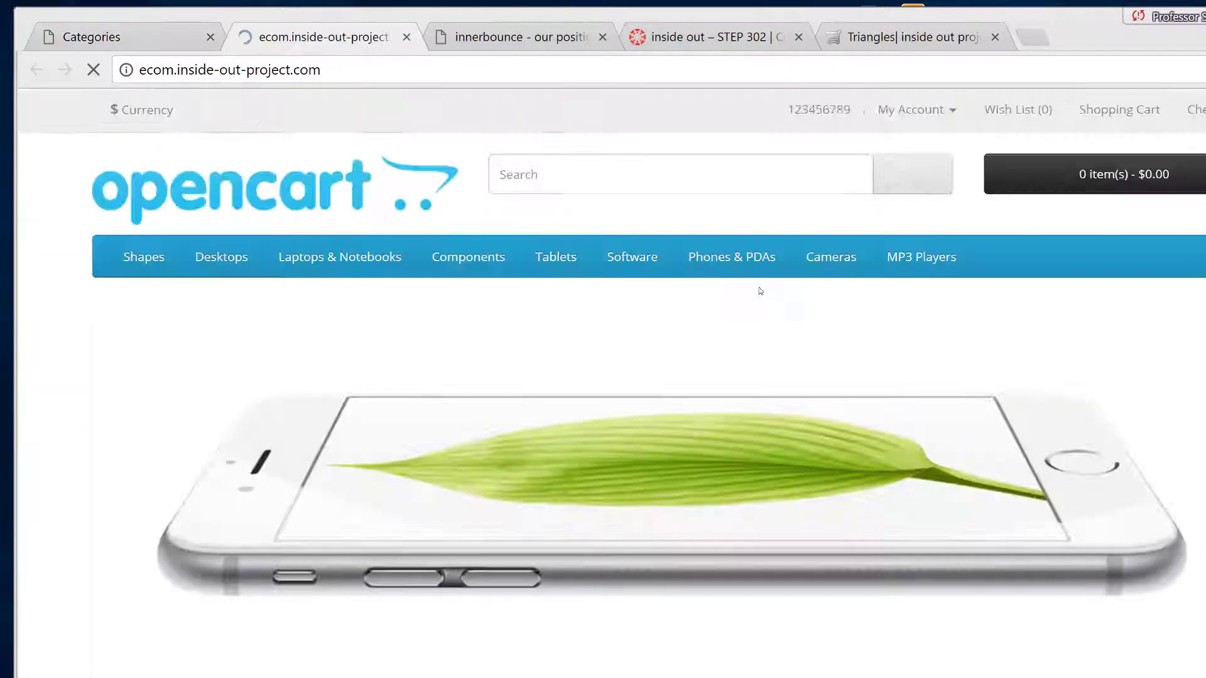
mouse_move(144, 269)
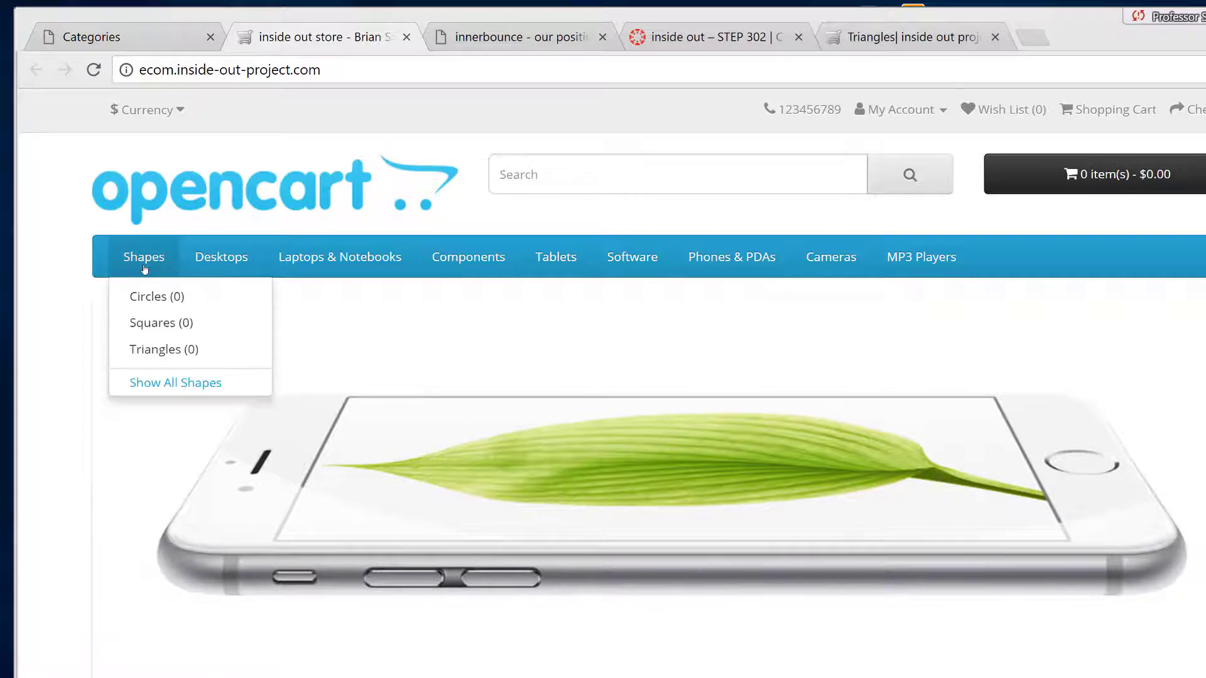
left_click(147, 381)
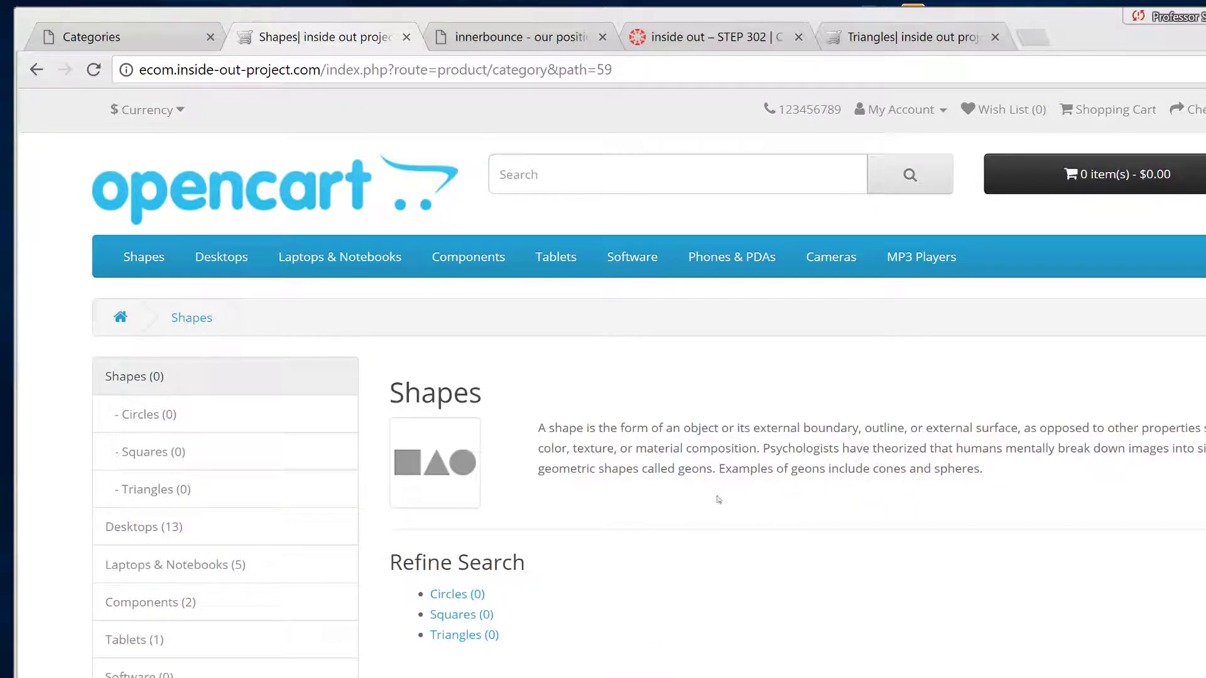
Check the Circles, Squares and Triangles category pages and examine the Euclidean geometry wording in the triangle description.
left_click(219, 426)
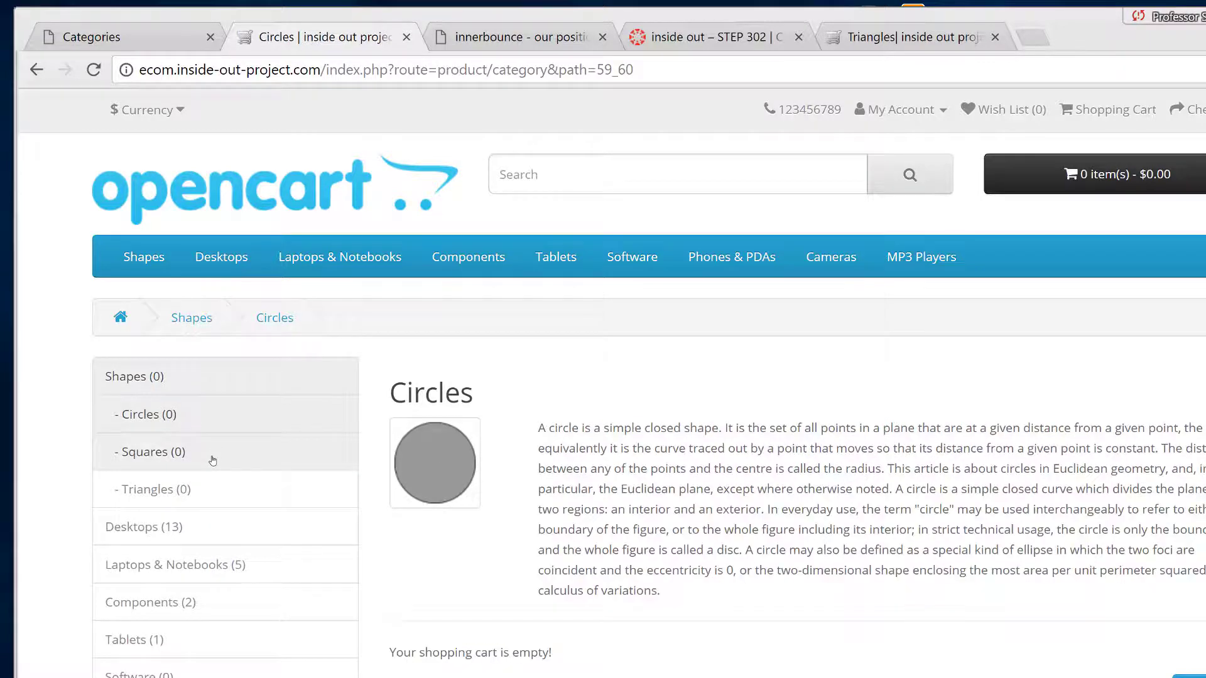
left_click(213, 460)
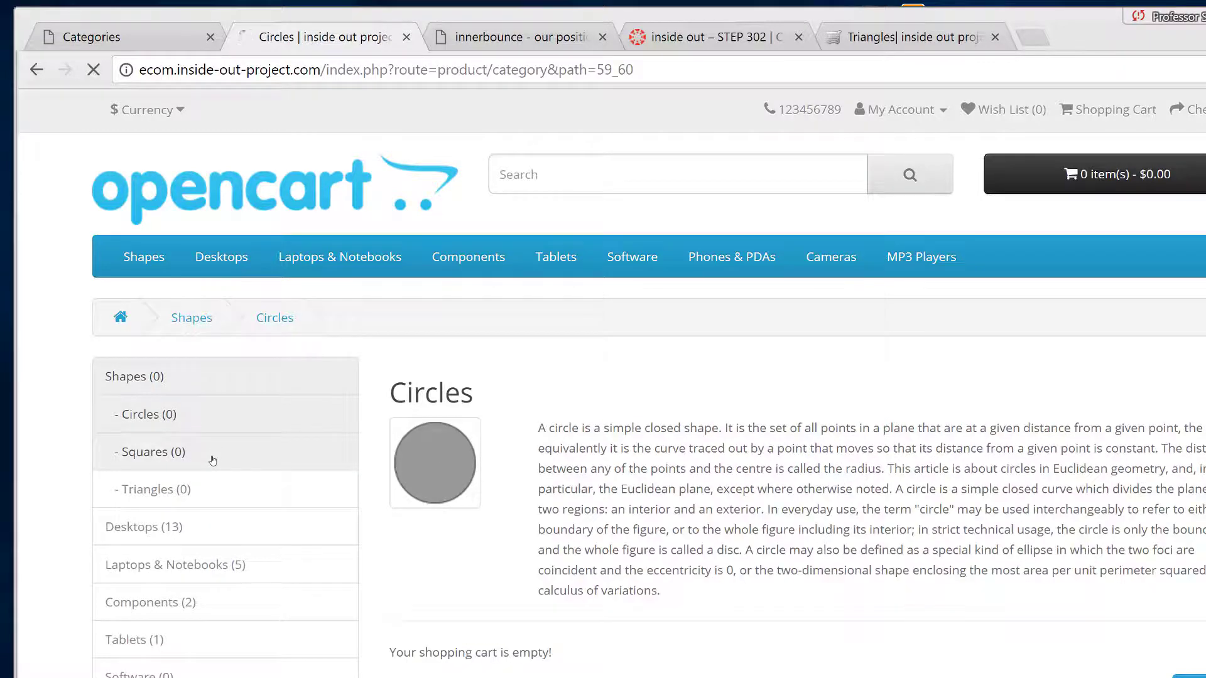
left_click(219, 498)
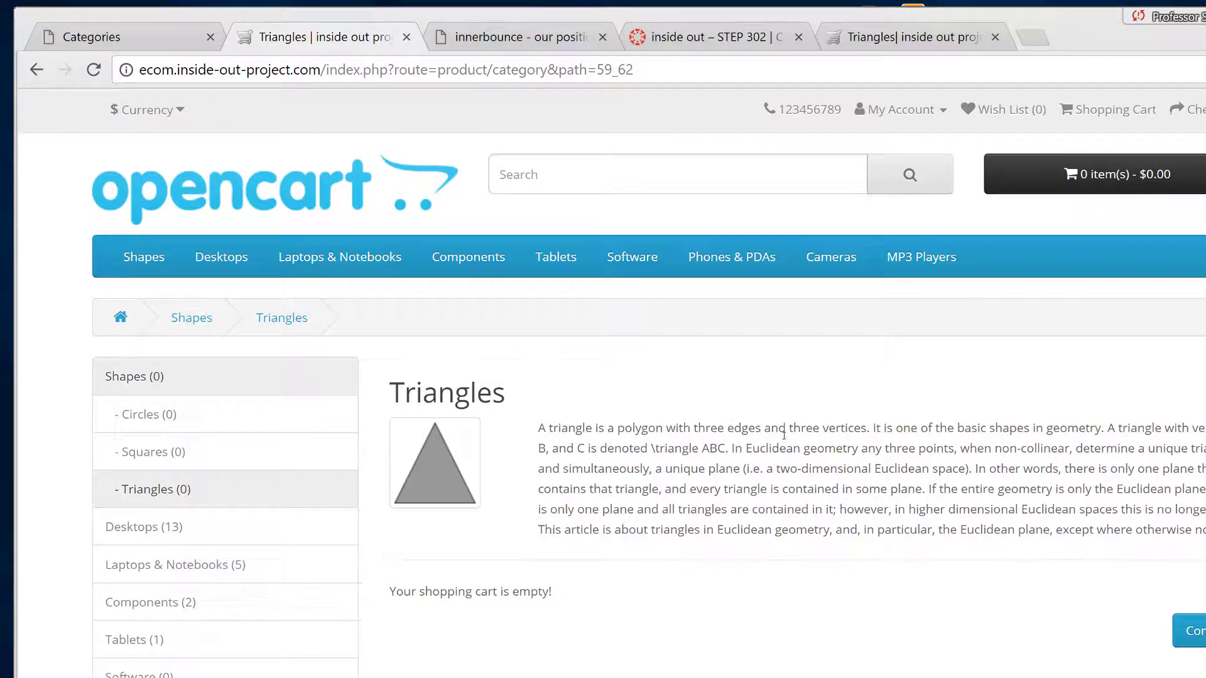
double_click(768, 451)
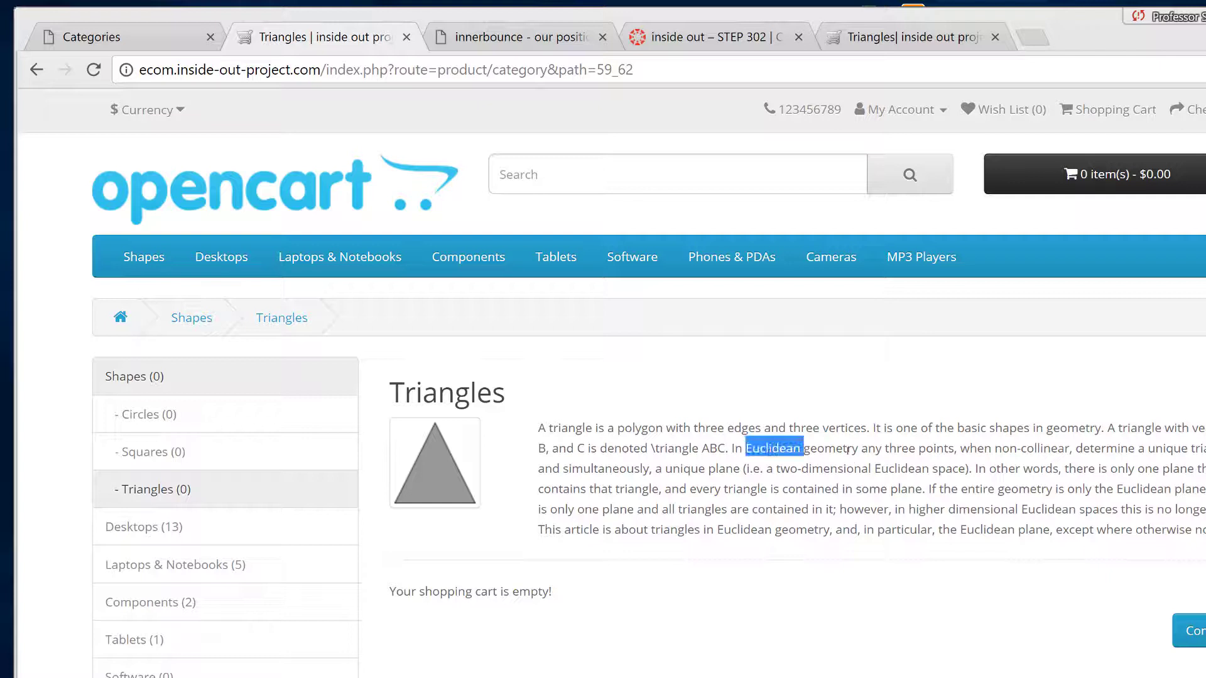
double_click(846, 447)
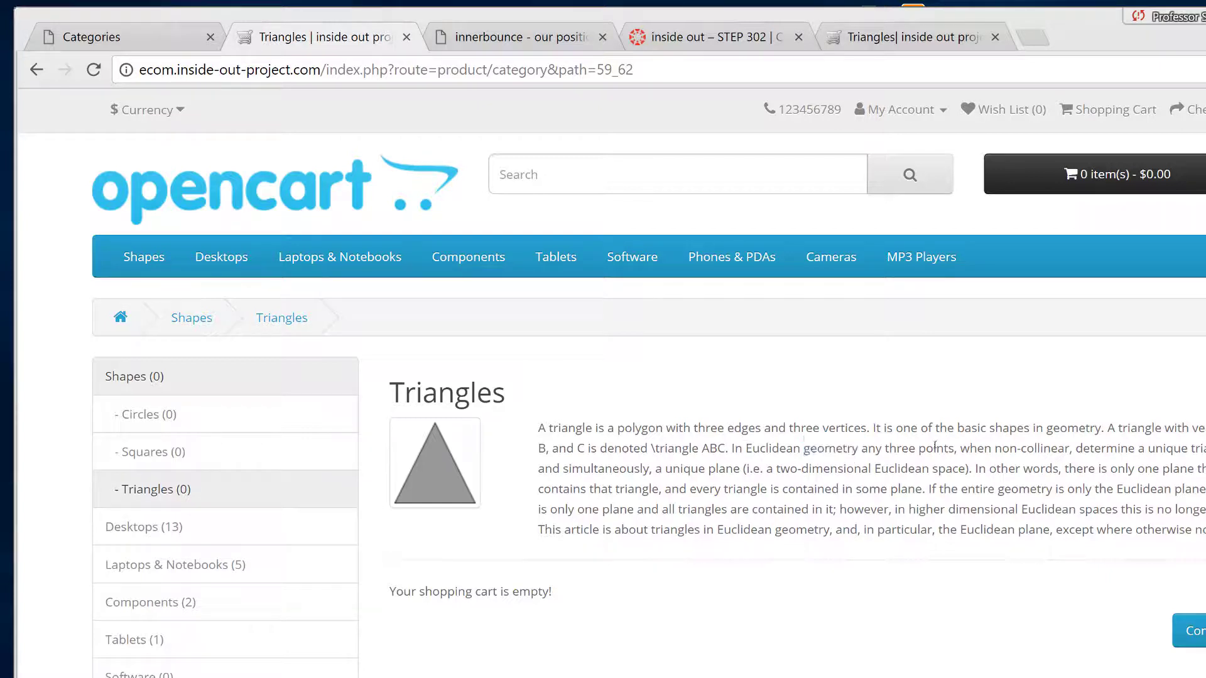